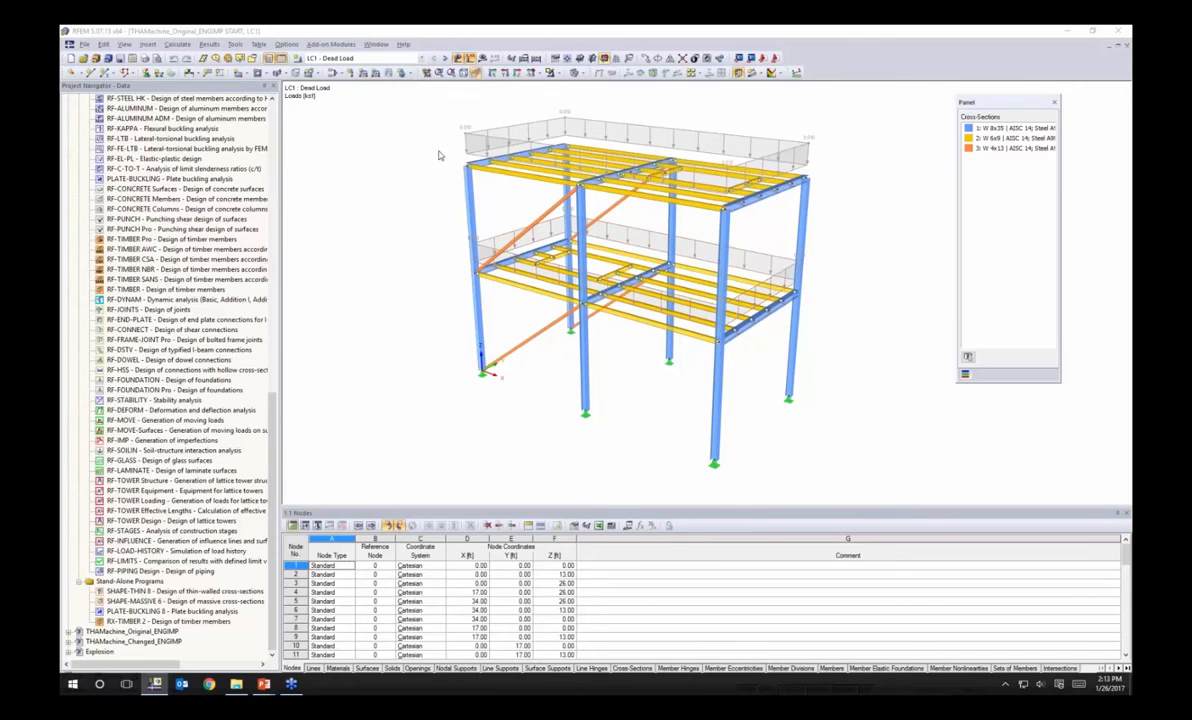
Step: Display the generated load on the upper level of load case LC1 - Dead Load separately as individual member loads
{"action": "left_click", "coordinate": [400, 59]}
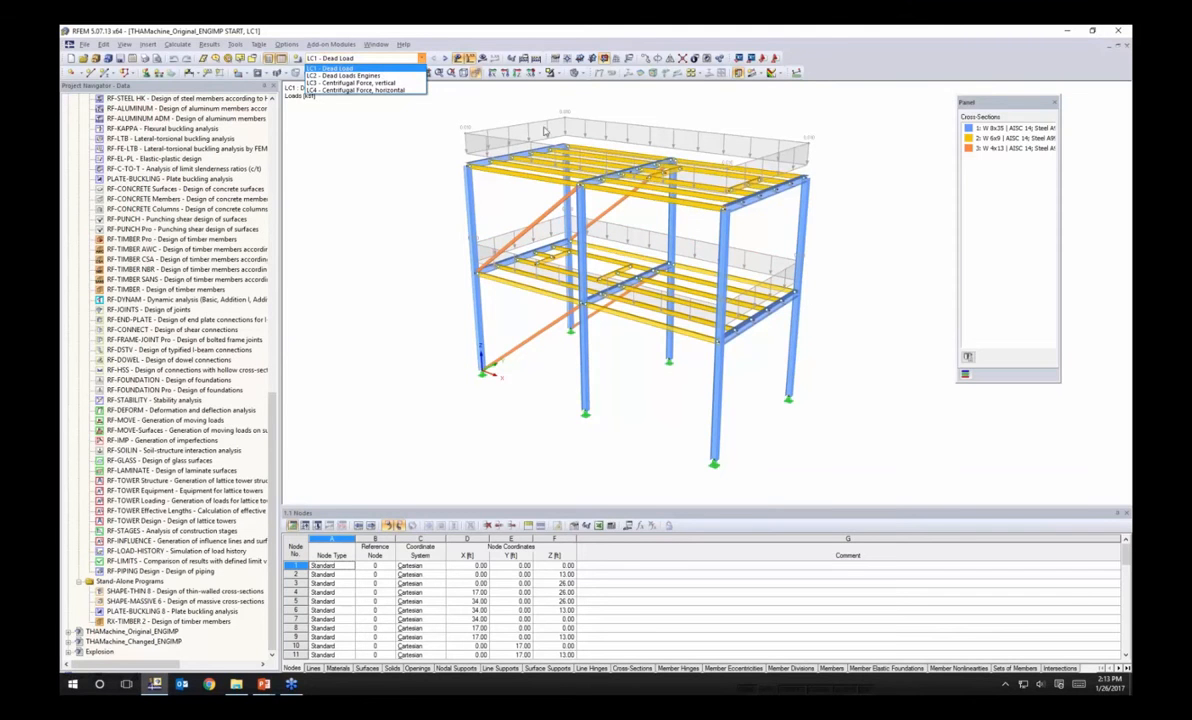
{"action": "left_click", "coordinate": [648, 111]}
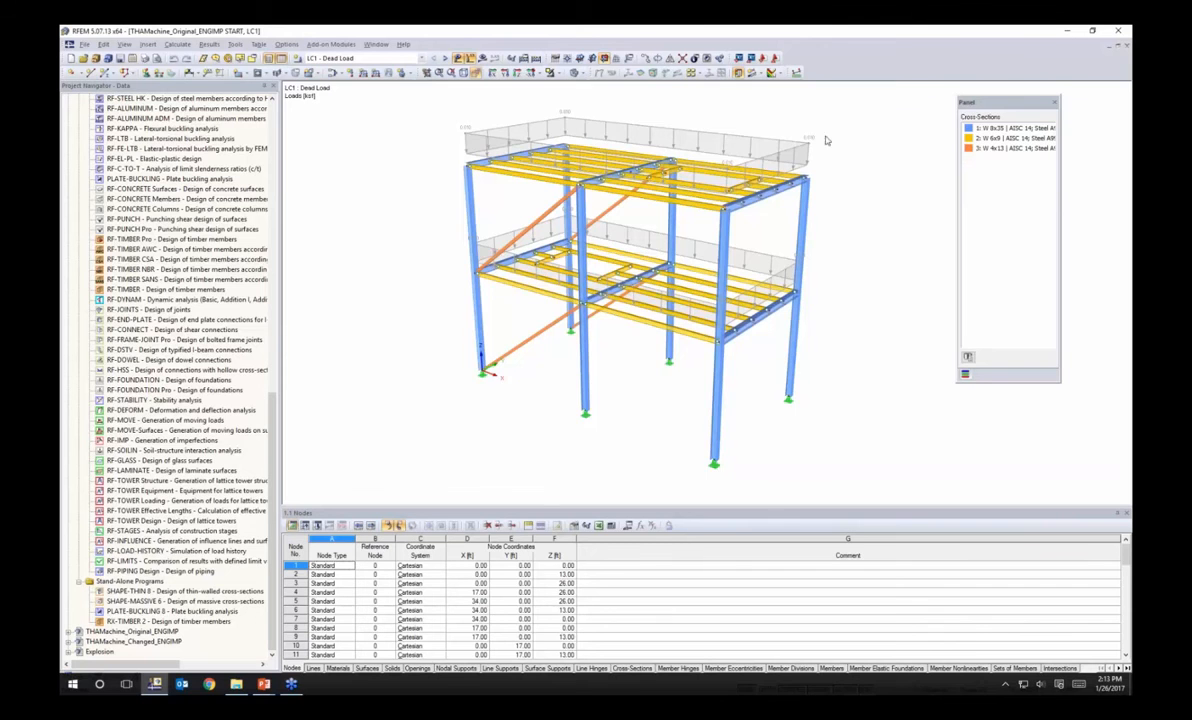
{"action": "middle_click_drag", "start_coordinate": [841, 150], "coordinate": [812, 190], "text": "ctrl"}
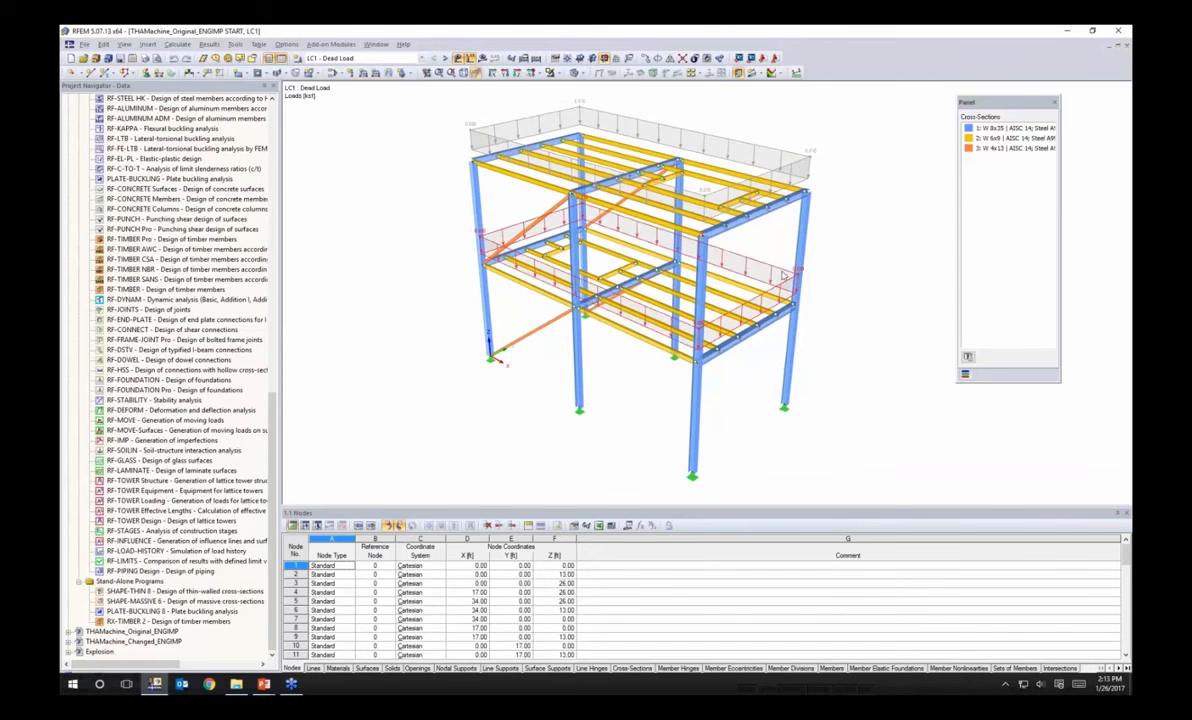
{"action": "right_click", "coordinate": [808, 160]}
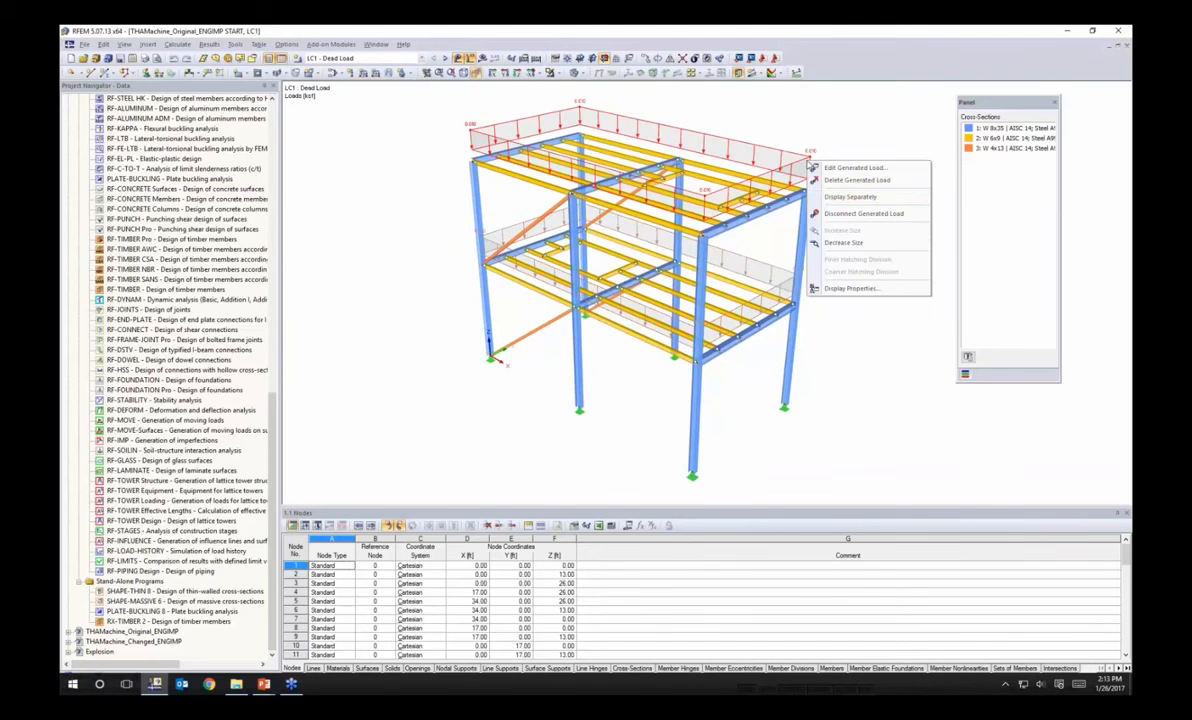
{"action": "left_click", "coordinate": [824, 199]}
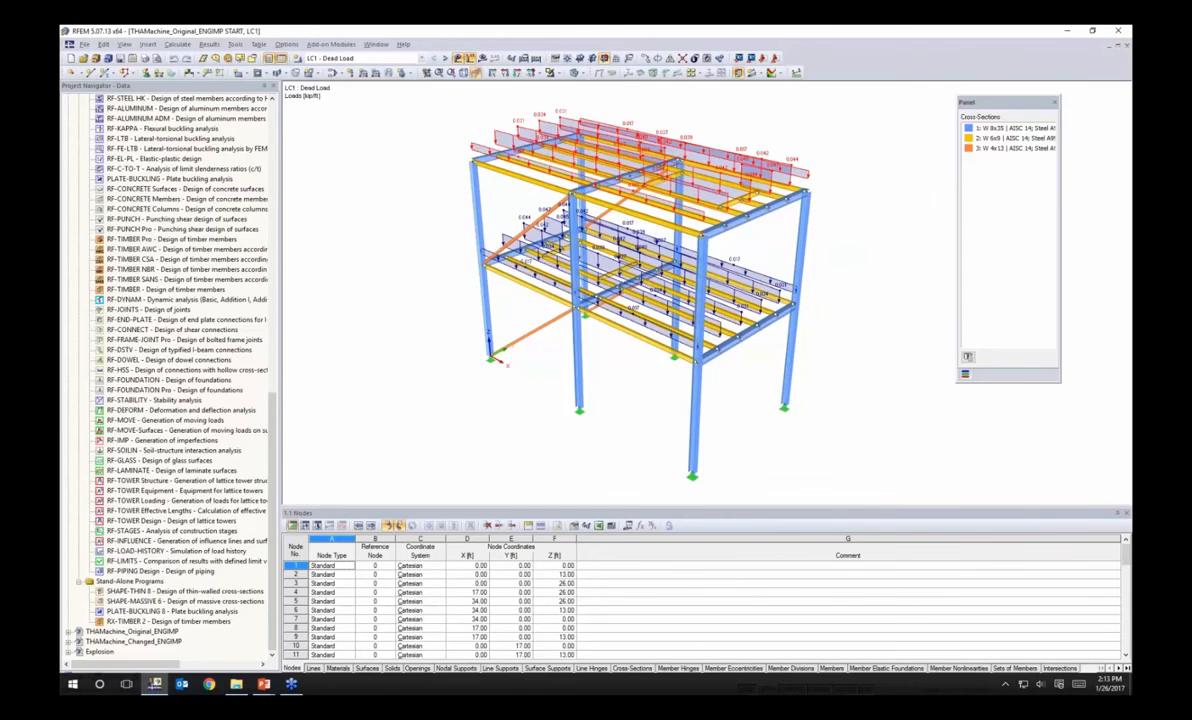
{"action": "middle_click_drag", "start_coordinate": [800, 240], "coordinate": [984, 417], "text": "ctrl"}
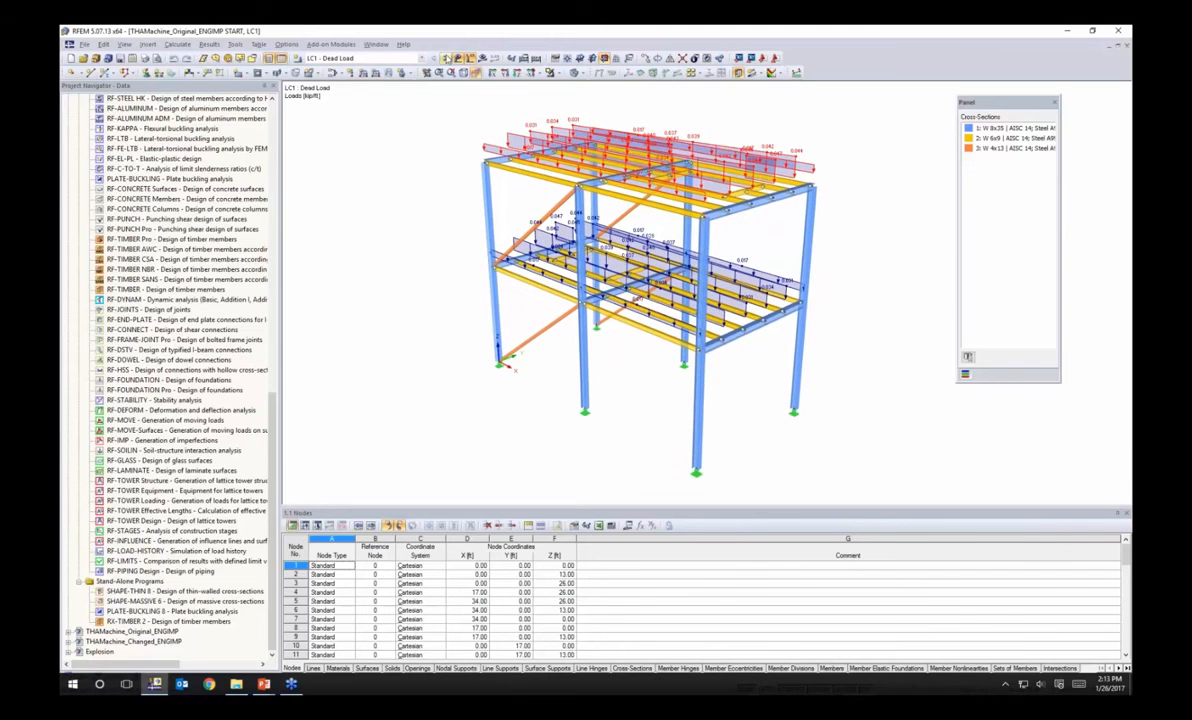
Step: Show load case LC2 - Dead Loads Engines and inspect the engine loads on both levels of the frame
{"action": "left_click", "coordinate": [443, 58]}
{"action": "middle_click_drag", "start_coordinate": [318, 154], "coordinate": [381, 204], "text": "ctrl"}
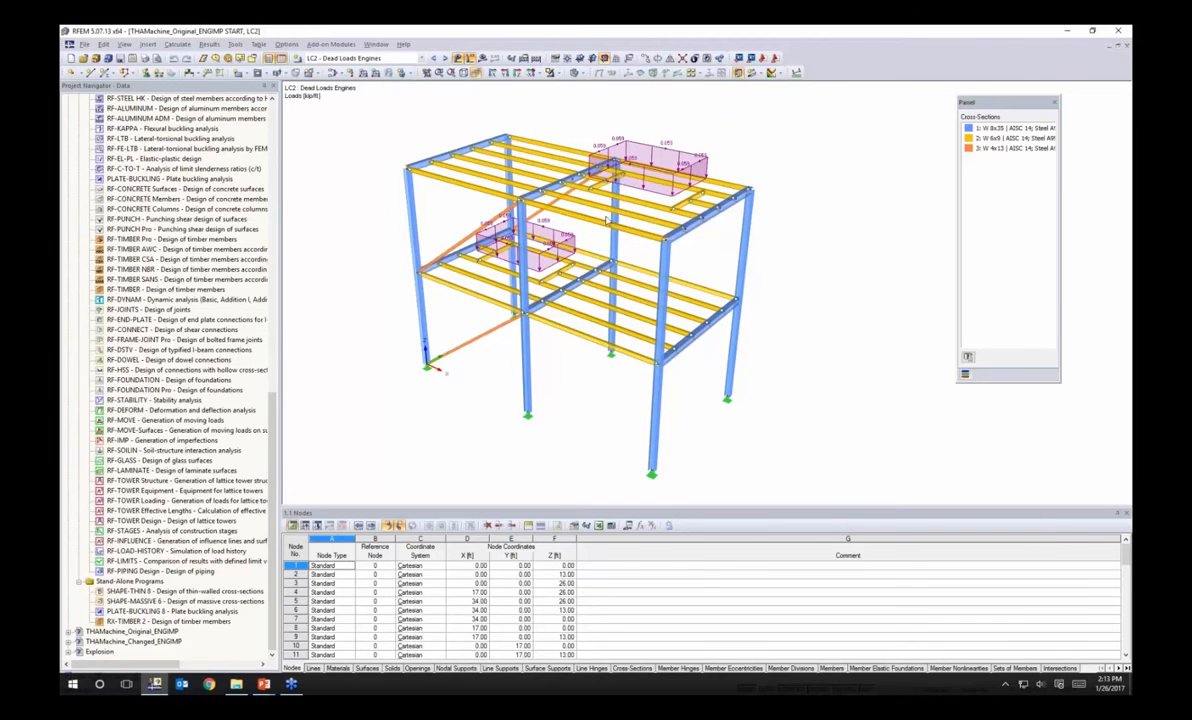
{"action": "scroll", "coordinate": [630, 200], "scroll_direction": "up", "scroll_amount": 2}
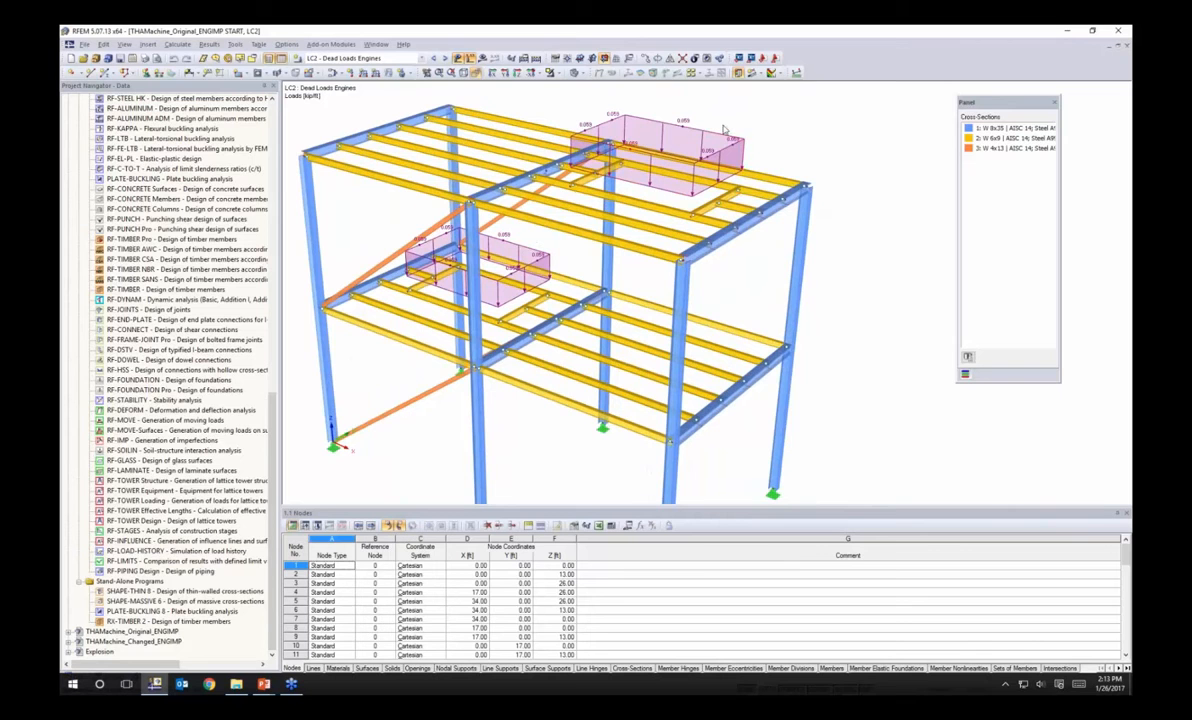
{"action": "mouse_move", "coordinate": [625, 120]}
Step: Step through load cases LC3 and LC4 to examine the vertical and horizontal centrifugal forces on the frame
{"action": "left_click", "coordinate": [430, 58]}
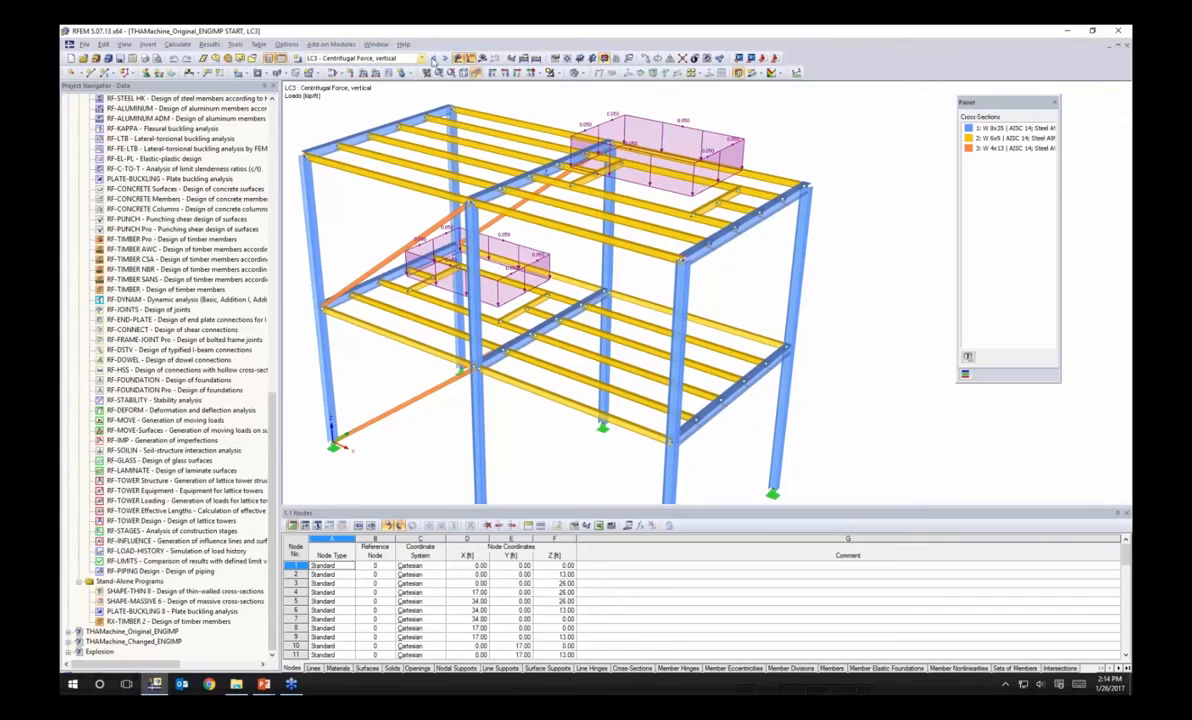
{"action": "scroll", "coordinate": [413, 58], "scroll_direction": "down", "scroll_amount": 1}
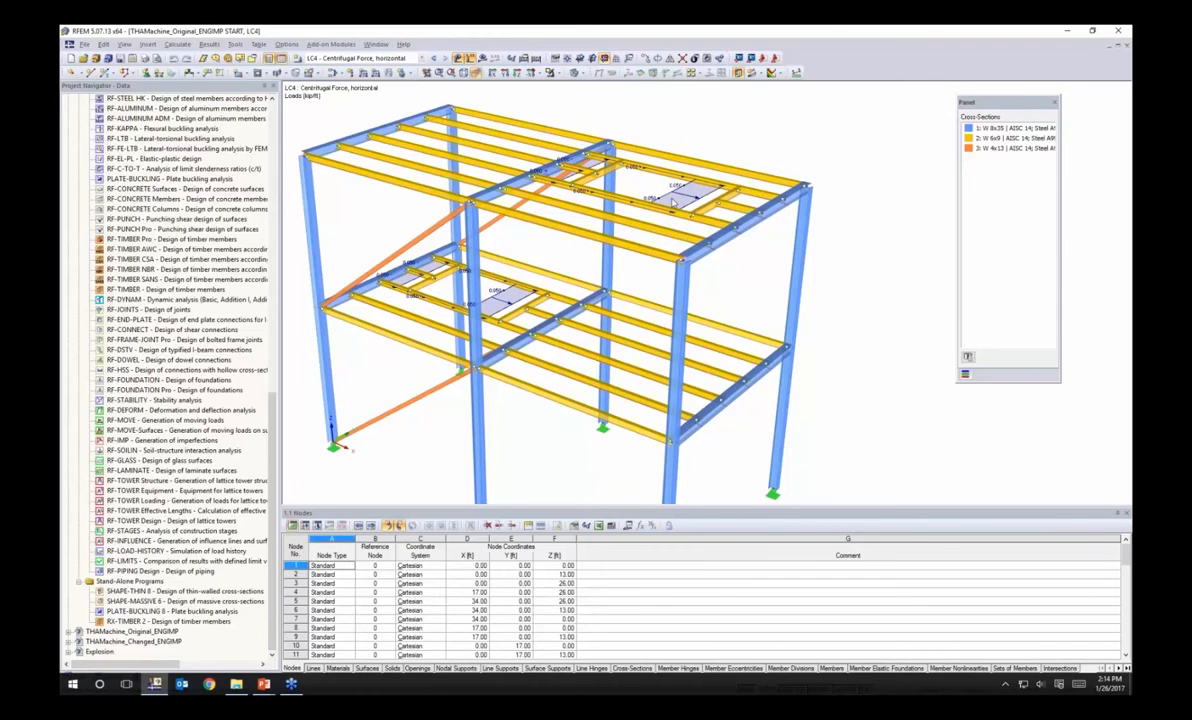
{"action": "middle_click_drag", "start_coordinate": [611, 323], "coordinate": [677, 268]}
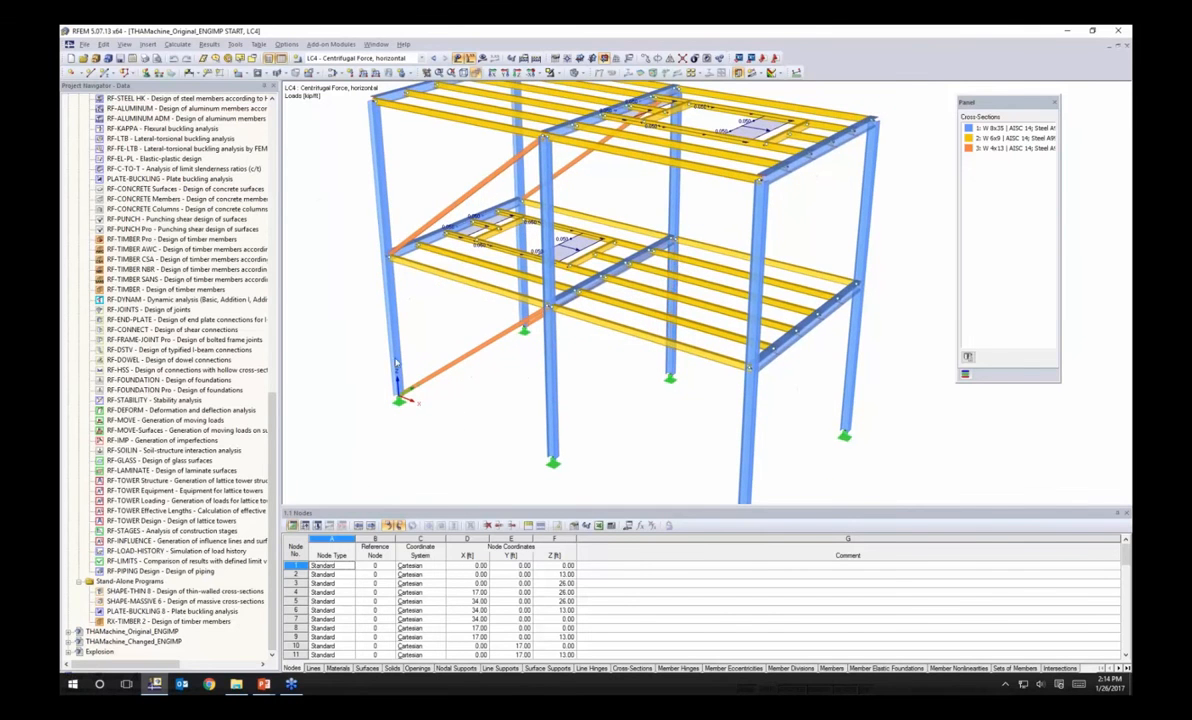
{"action": "middle_click_drag", "start_coordinate": [483, 353], "coordinate": [430, 384]}
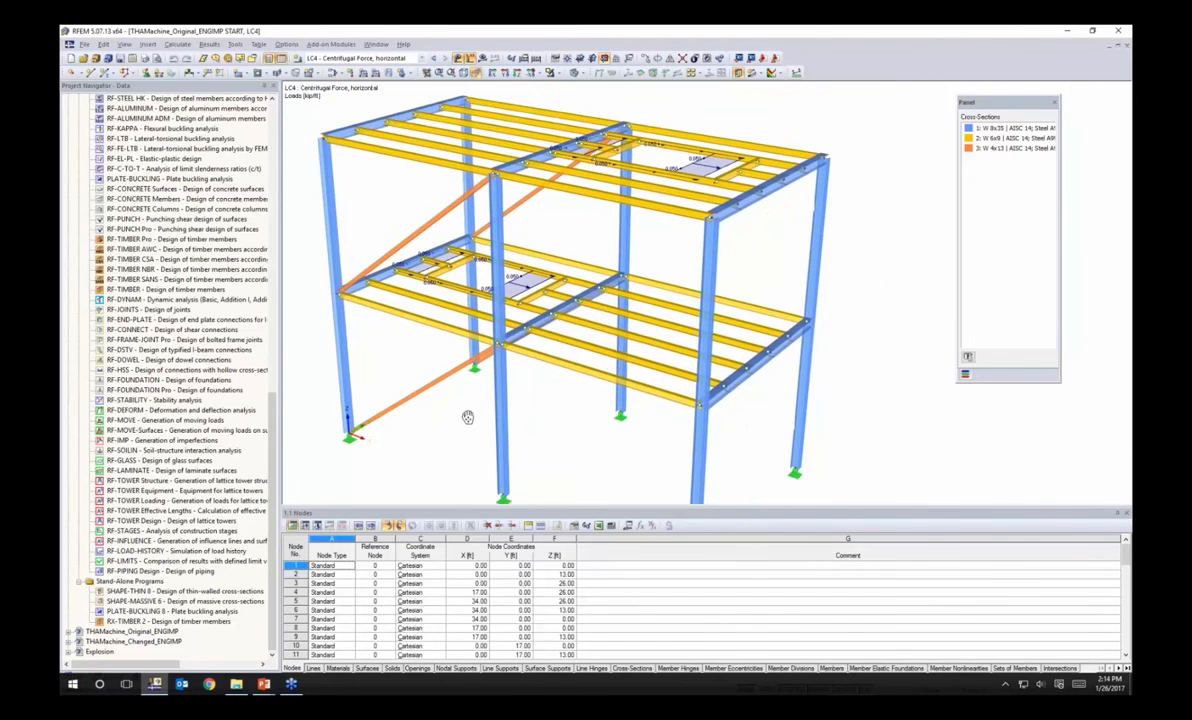
{"action": "mouse_move", "coordinate": [619, 333]}
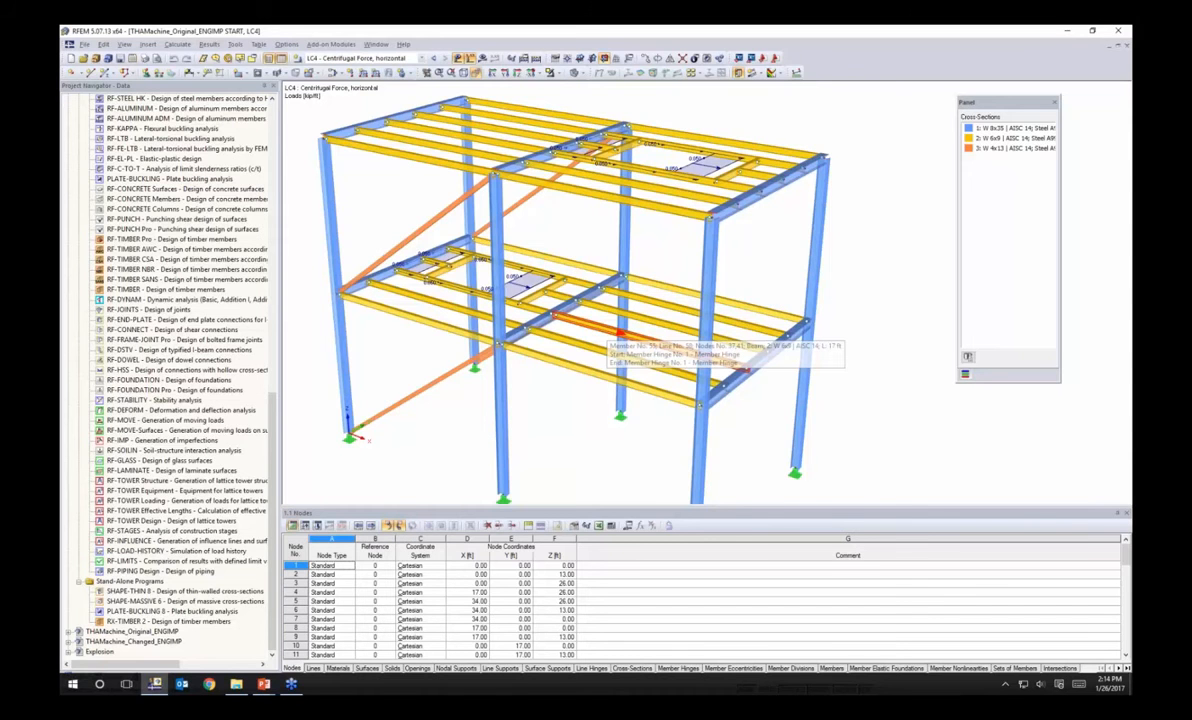
{"action": "scroll", "coordinate": [755, 289], "scroll_direction": "down", "scroll_amount": 3}
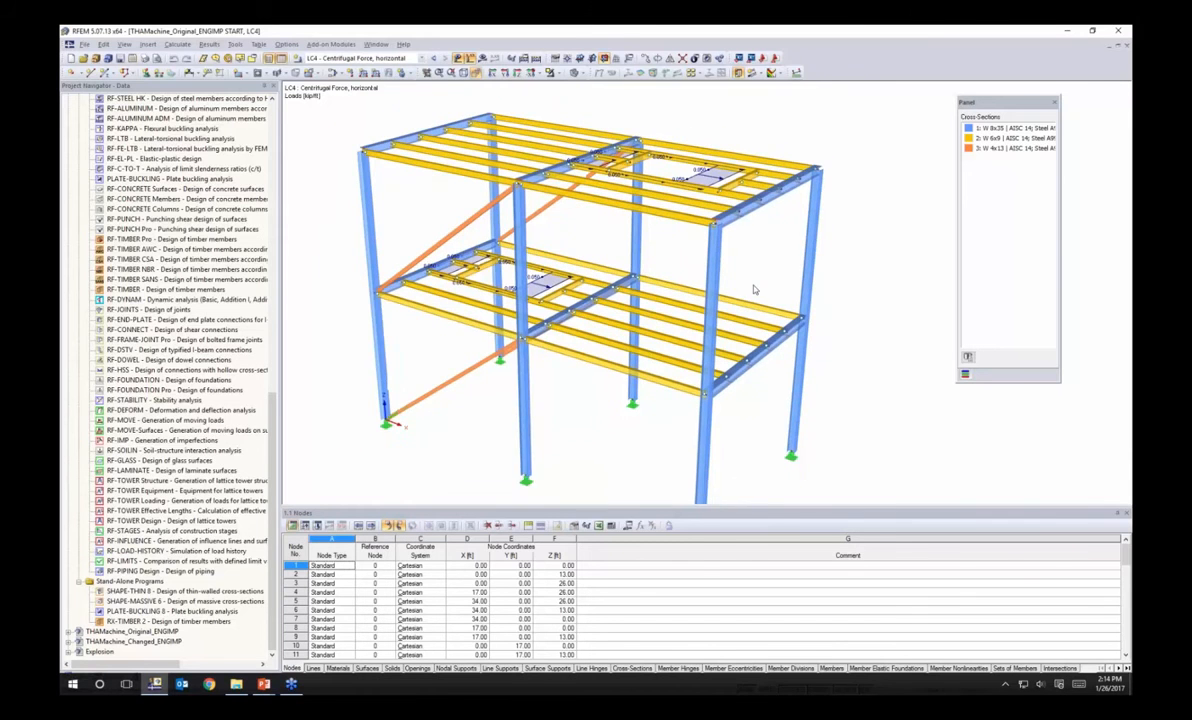
{"action": "middle_click_drag", "start_coordinate": [754, 296], "coordinate": [757, 287], "text": "ctrl"}
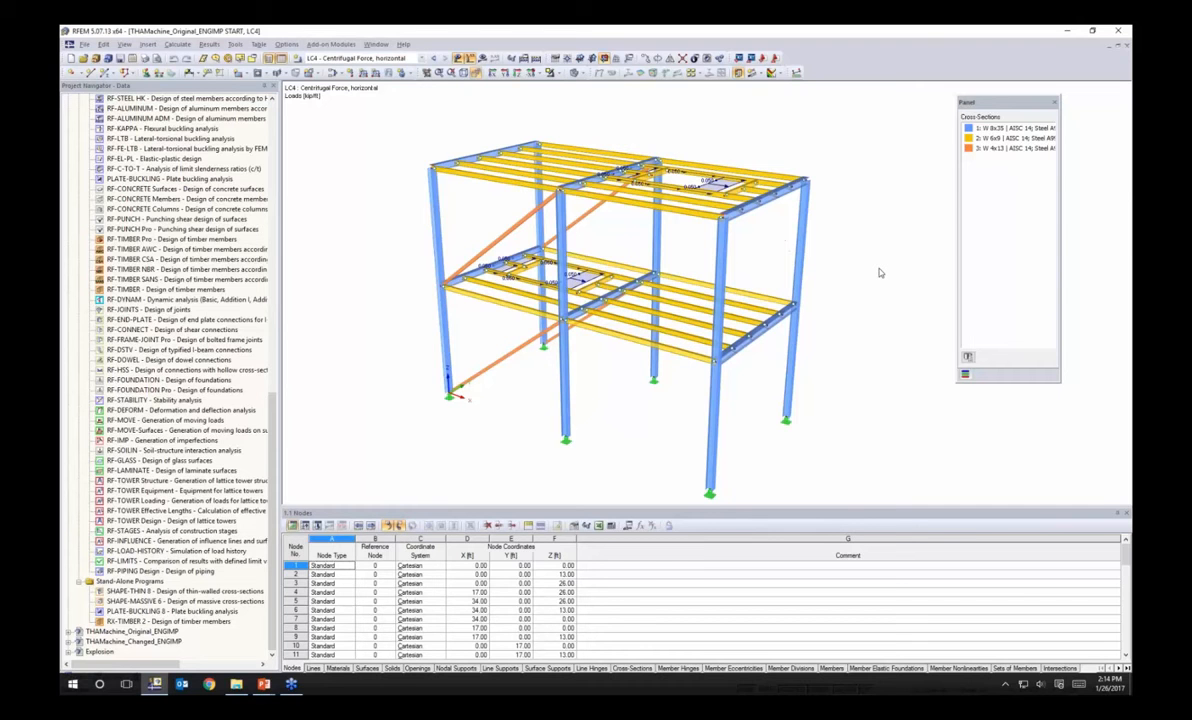
{"action": "scroll", "coordinate": [881, 273], "scroll_direction": "up", "scroll_amount": 1}
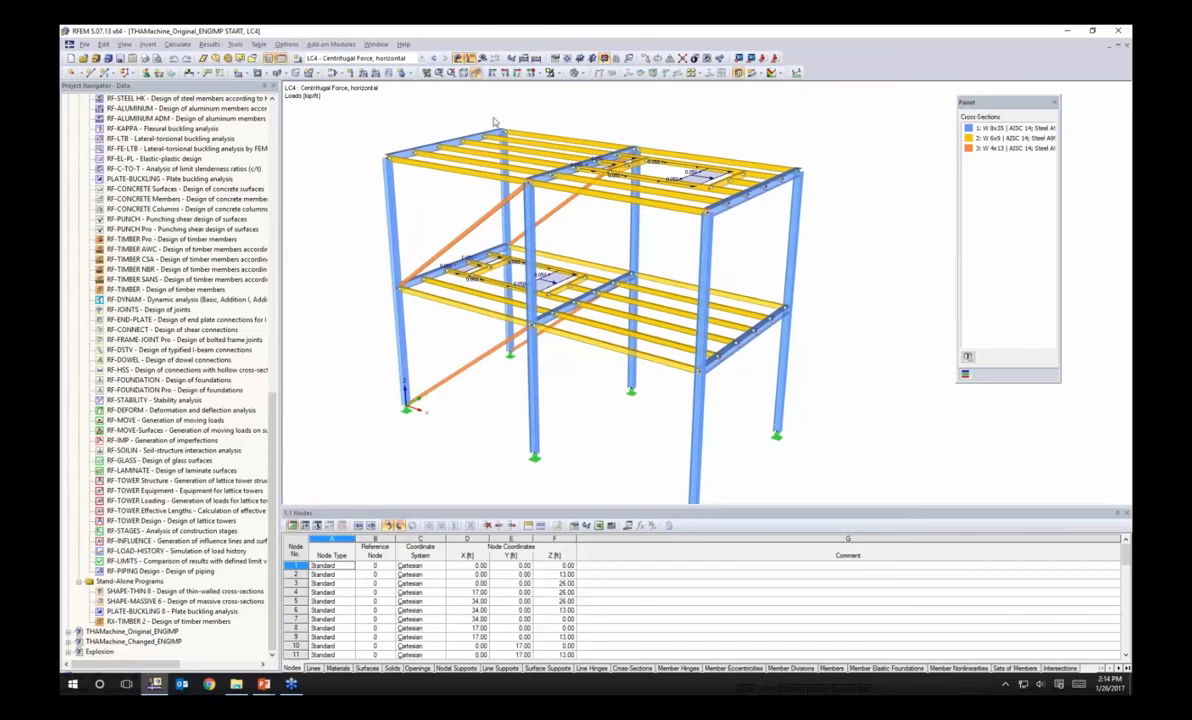
Step: Open the RF-DYNAM Pro dynamic analysis add-on module for the current model
{"action": "scroll", "coordinate": [250, 154], "scroll_direction": "up", "scroll_amount": 15}
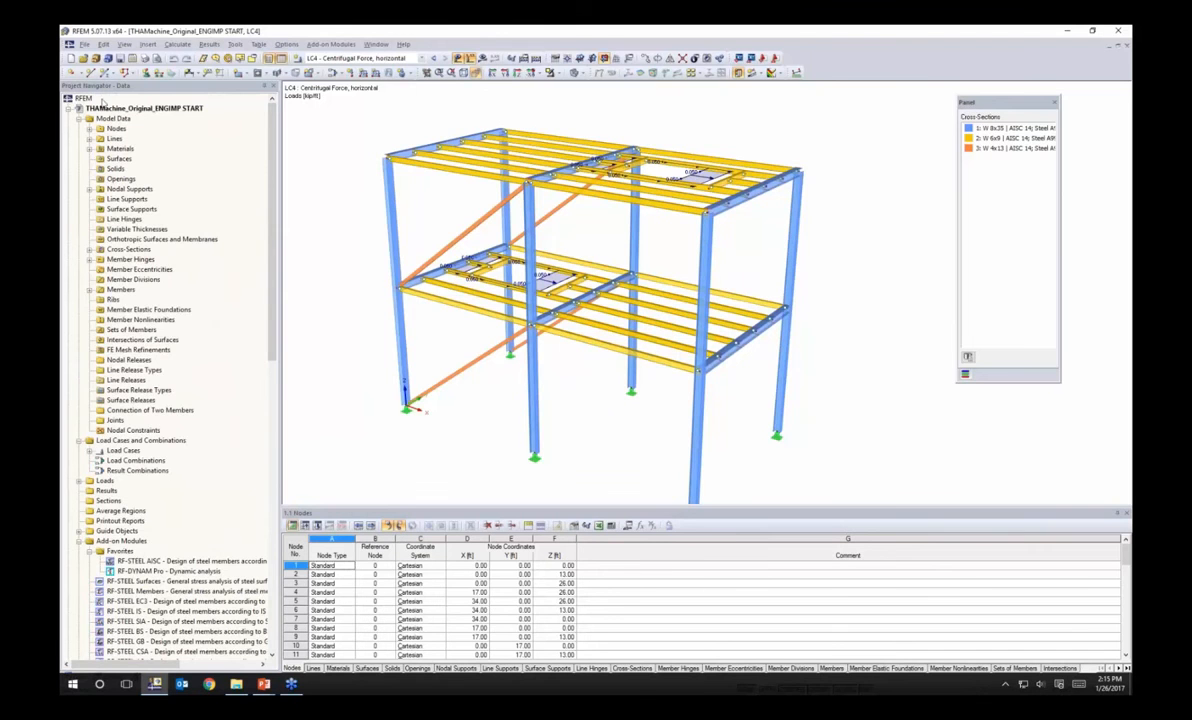
{"action": "scroll", "coordinate": [230, 200], "scroll_direction": "down", "scroll_amount": 11}
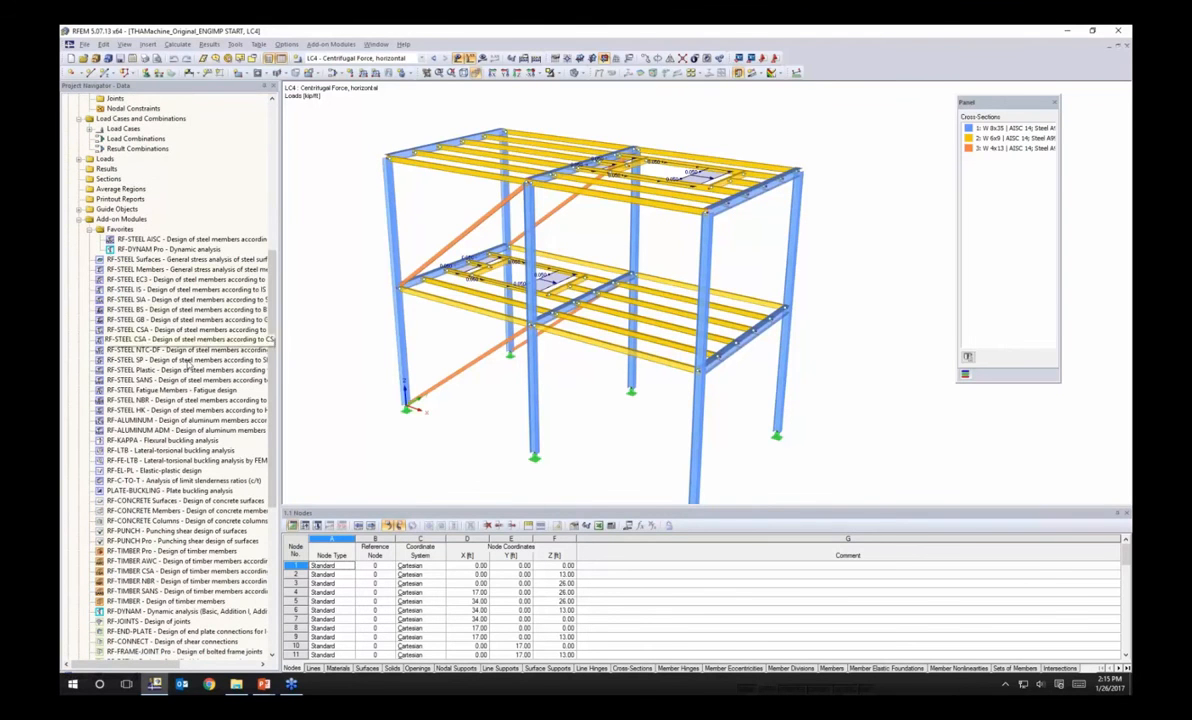
{"action": "scroll", "coordinate": [172, 485], "scroll_direction": "down", "scroll_amount": 1}
{"action": "scroll", "coordinate": [172, 485], "scroll_direction": "up", "scroll_amount": 5}
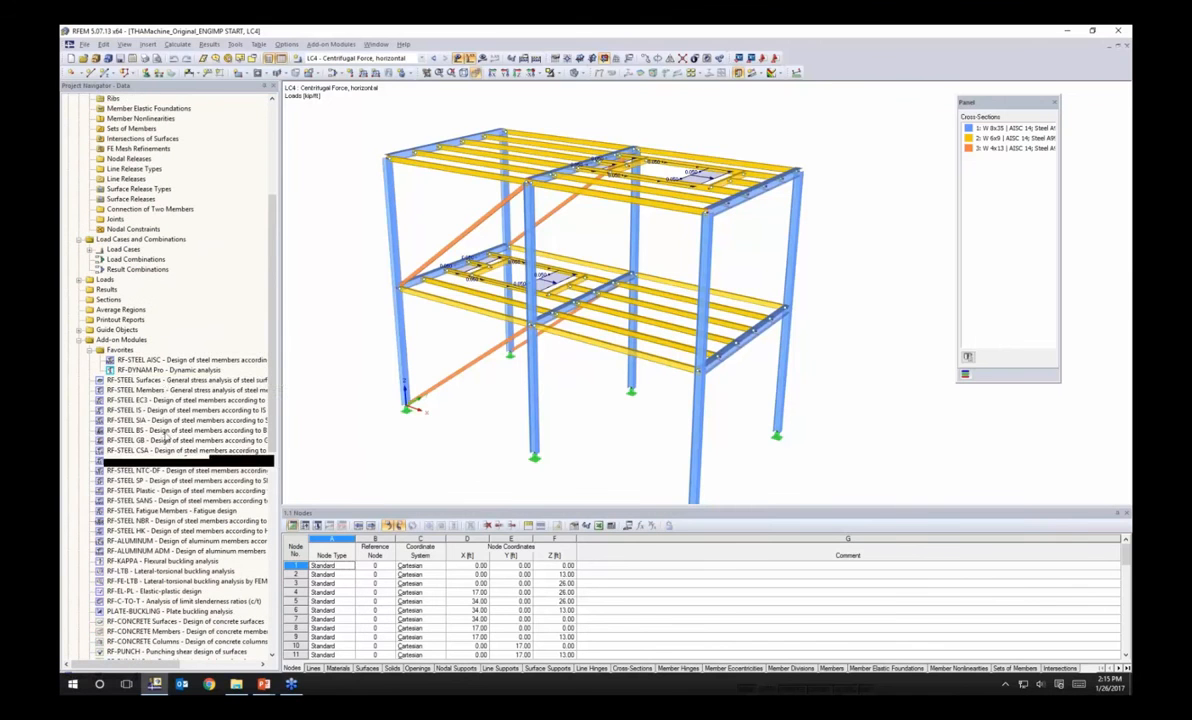
{"action": "right_click", "coordinate": [163, 370]}
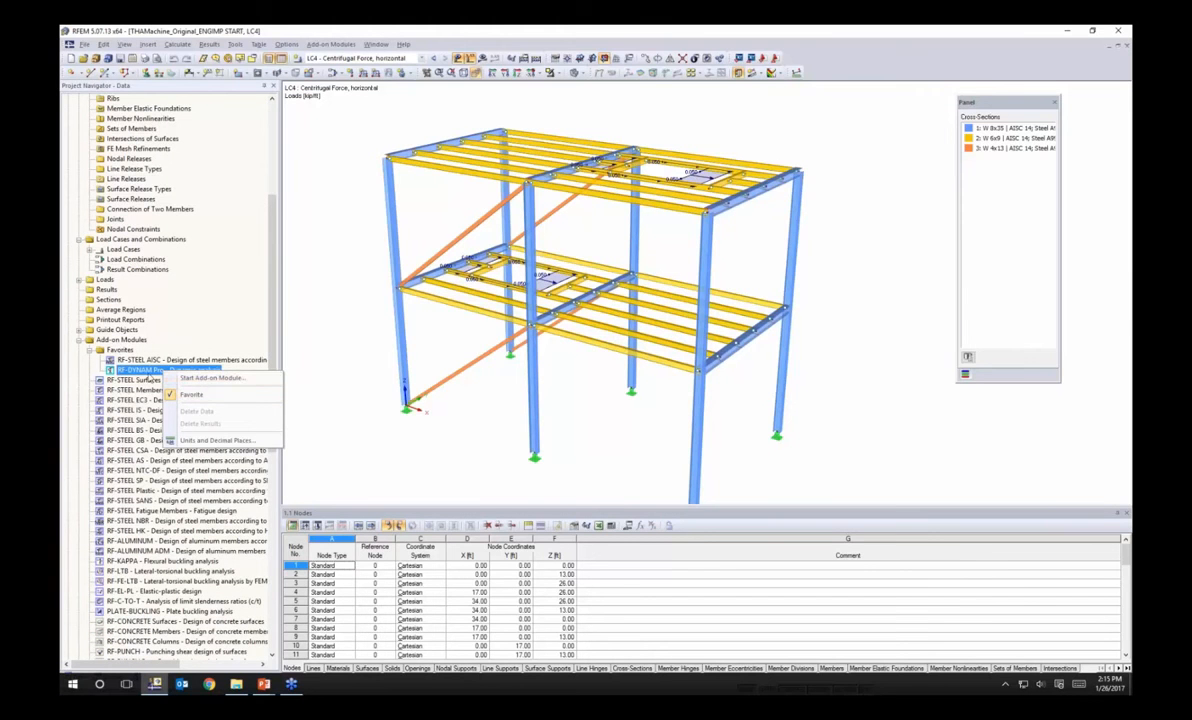
{"action": "left_click", "coordinate": [320, 45]}
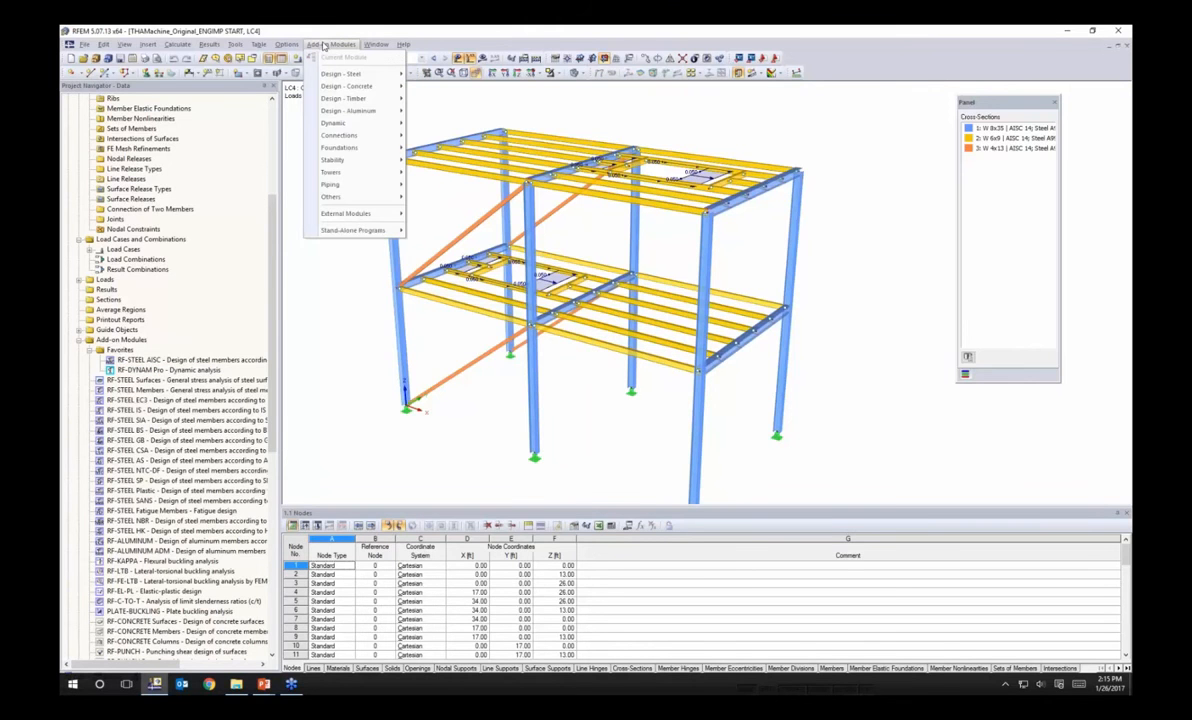
{"action": "mouse_move", "coordinate": [330, 100]}
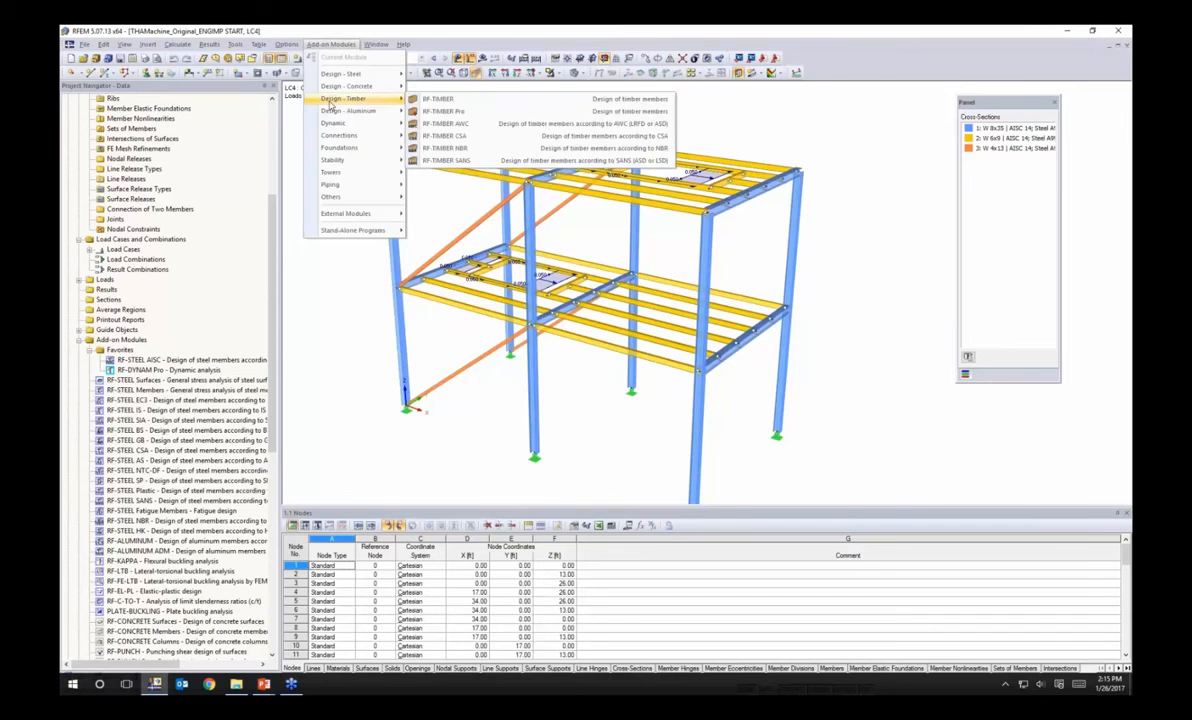
{"action": "mouse_move", "coordinate": [334, 124]}
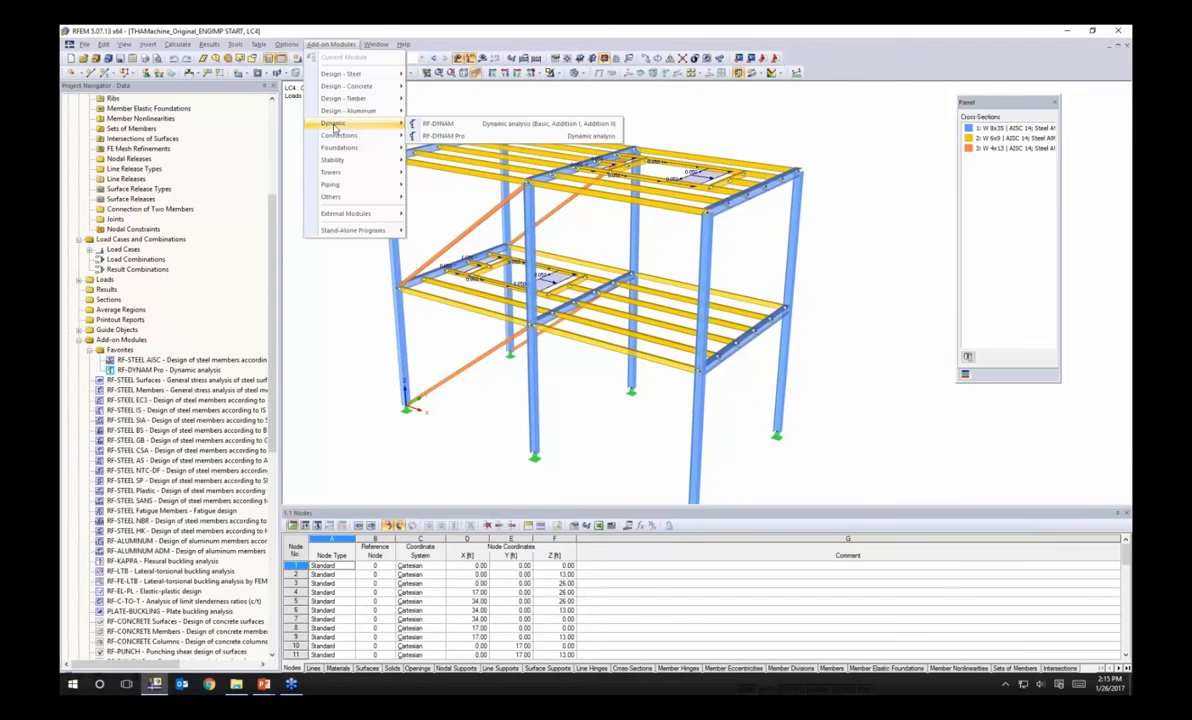
{"action": "left_click", "coordinate": [438, 136]}
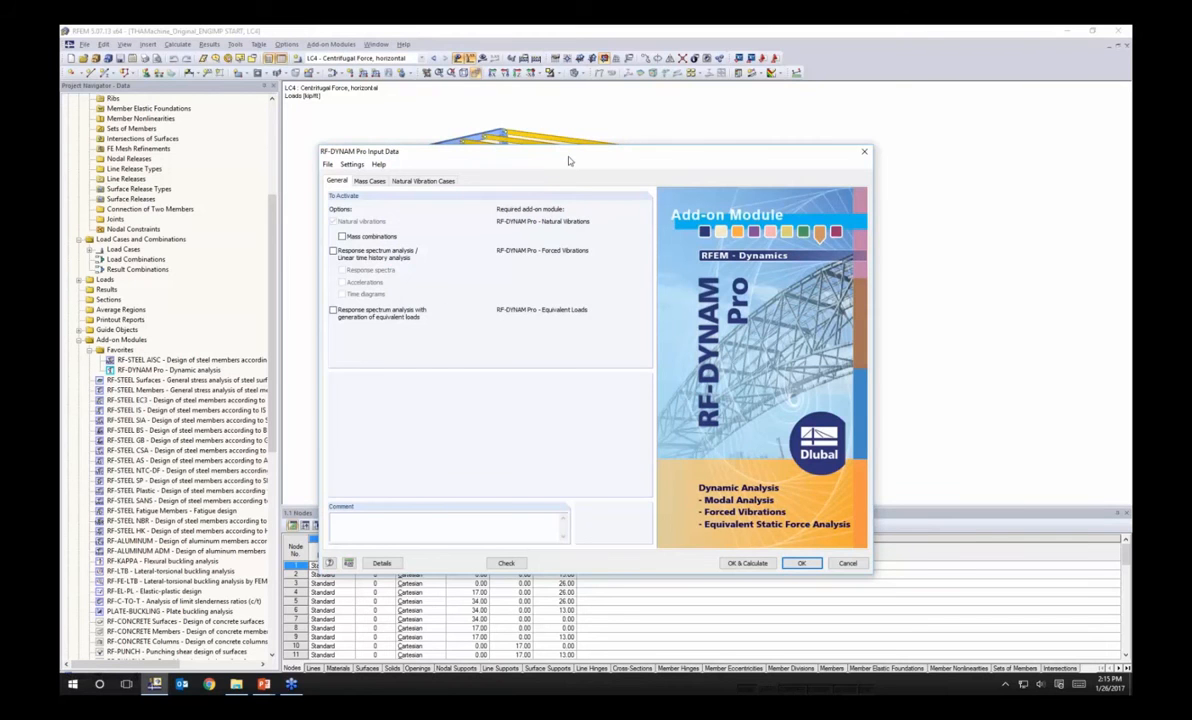
Step: Activate mass combinations under the natural vibrations options of RF-DYNAM Pro
{"action": "left_click_drag", "start_coordinate": [568, 156], "coordinate": [578, 252]}
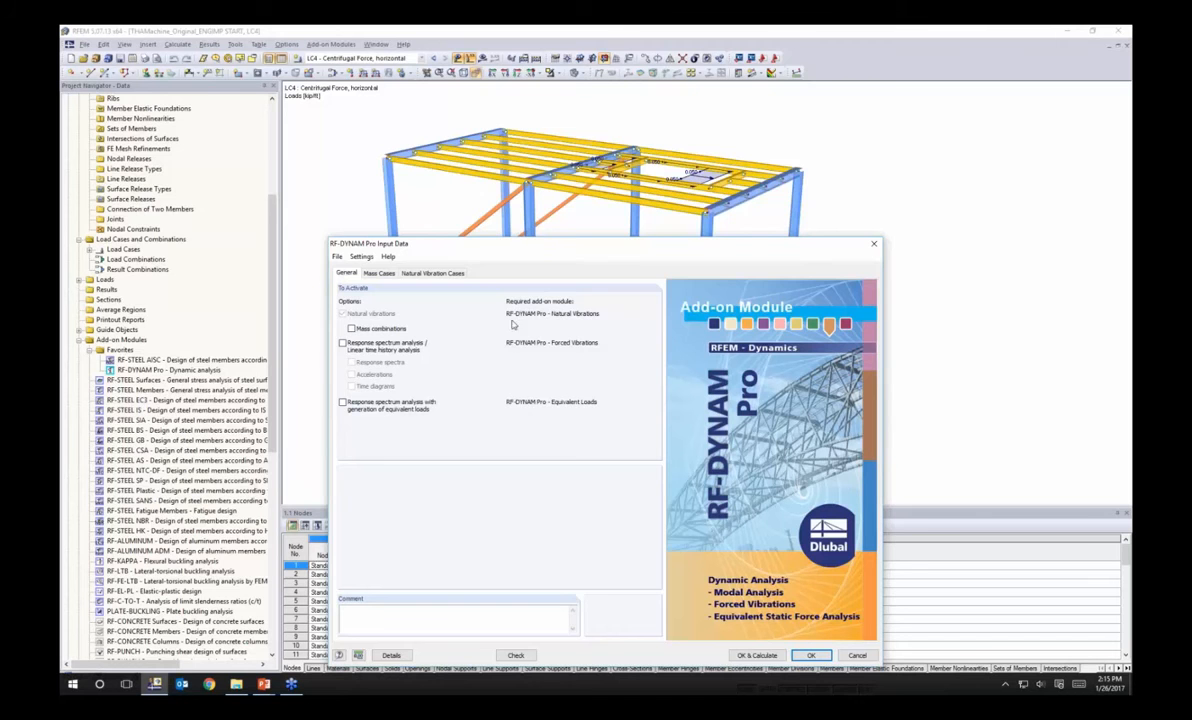
{"action": "left_click_drag", "start_coordinate": [466, 252], "coordinate": [481, 143]}
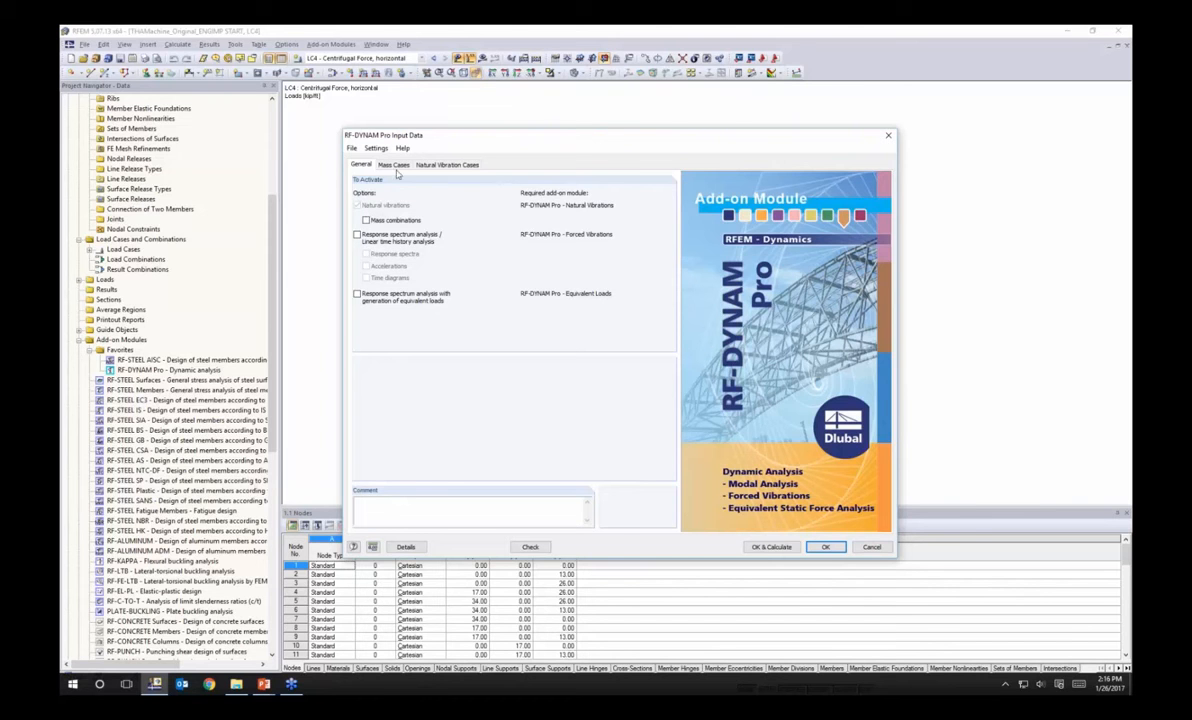
{"action": "left_click", "coordinate": [366, 220]}
Step: Describe mass case MC1 as "Dead Load - Structure", exclude self-weight and take its masses from the force components of LC1 - Dead Load
{"action": "left_click", "coordinate": [402, 167]}
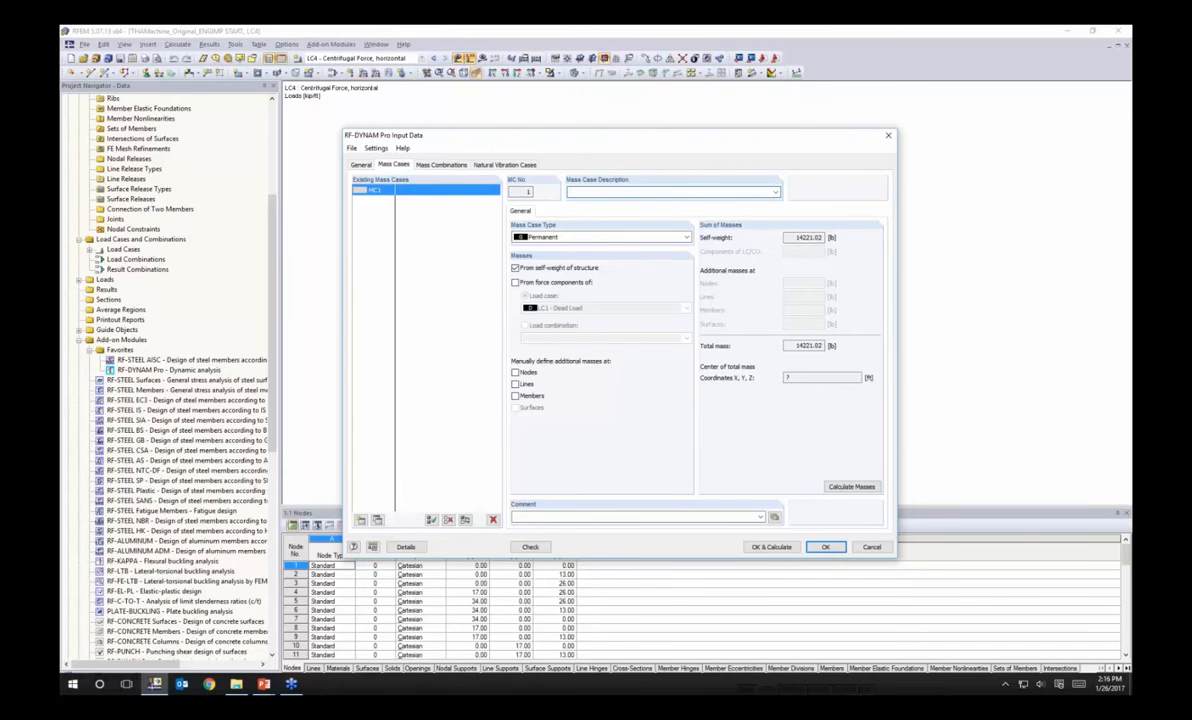
{"action": "type", "text": "ead Load - SI"}
{"action": "type", "text": "ructure"}
{"action": "left_click", "coordinate": [516, 269]}
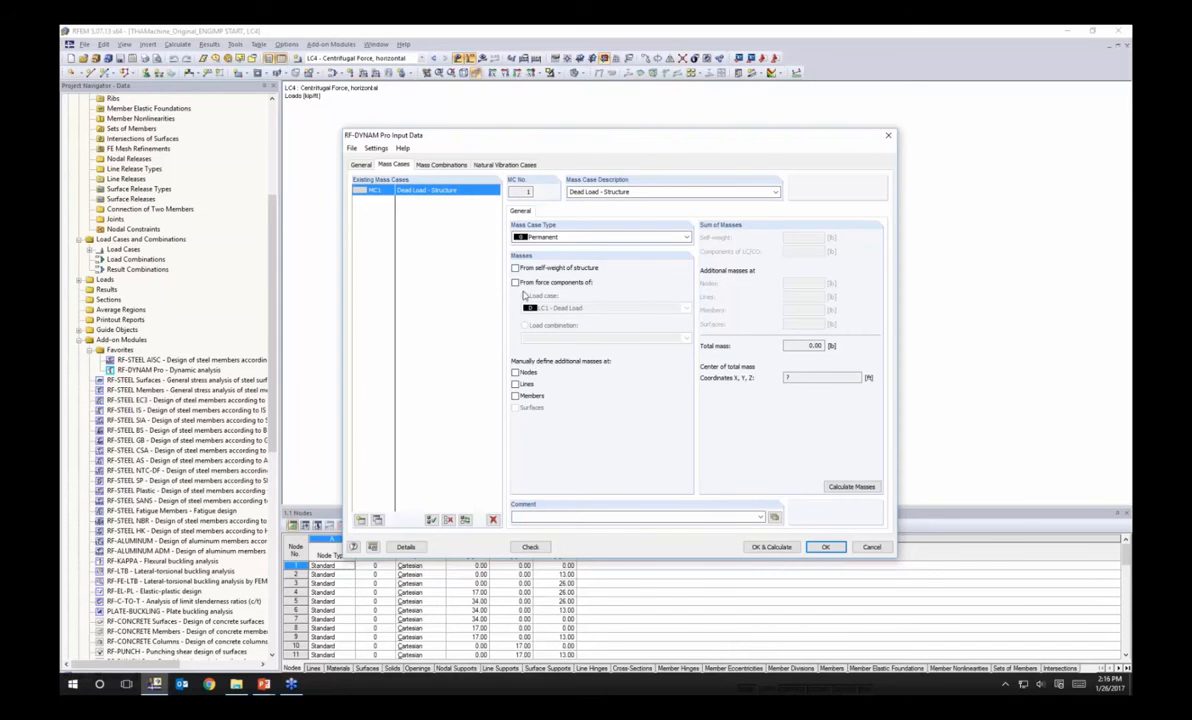
{"action": "left_click", "coordinate": [515, 282]}
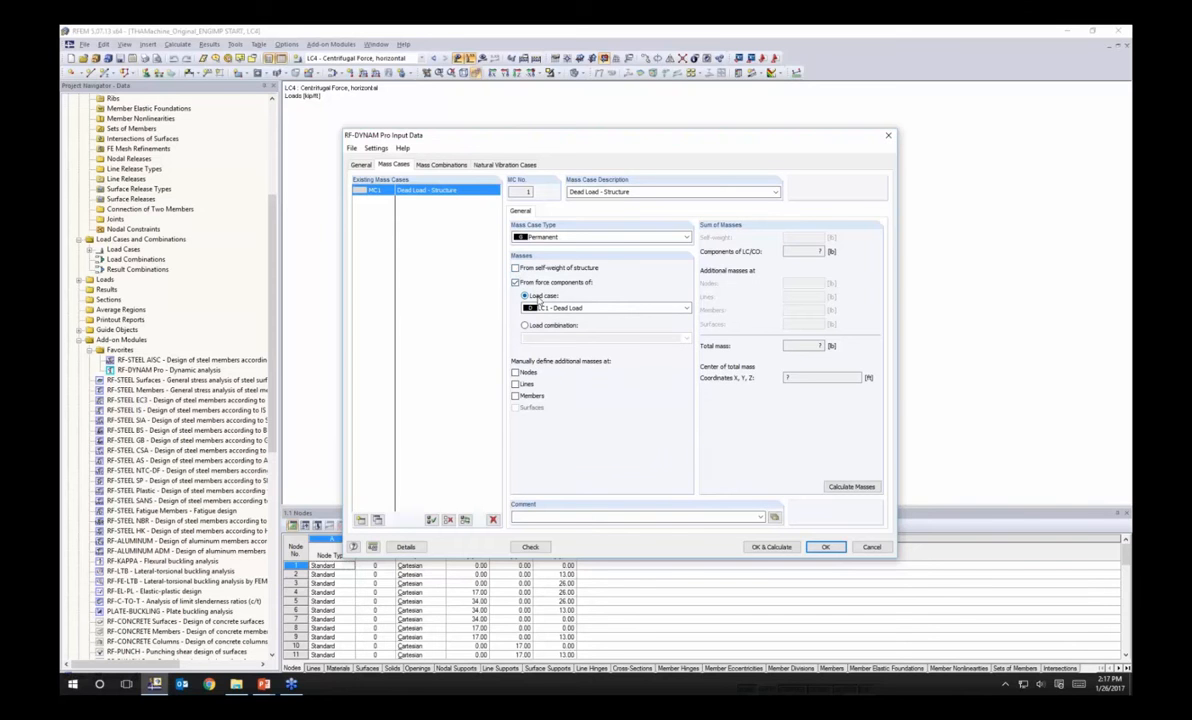
{"action": "left_click", "coordinate": [552, 308]}
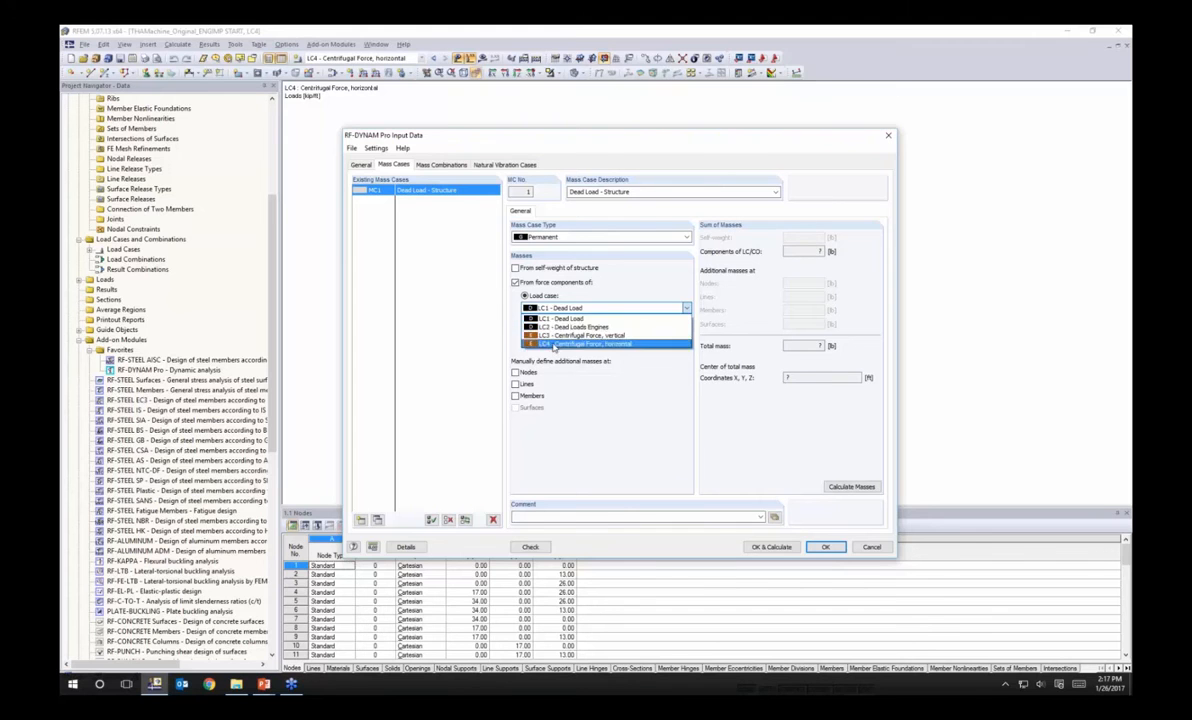
{"action": "left_click", "coordinate": [553, 320]}
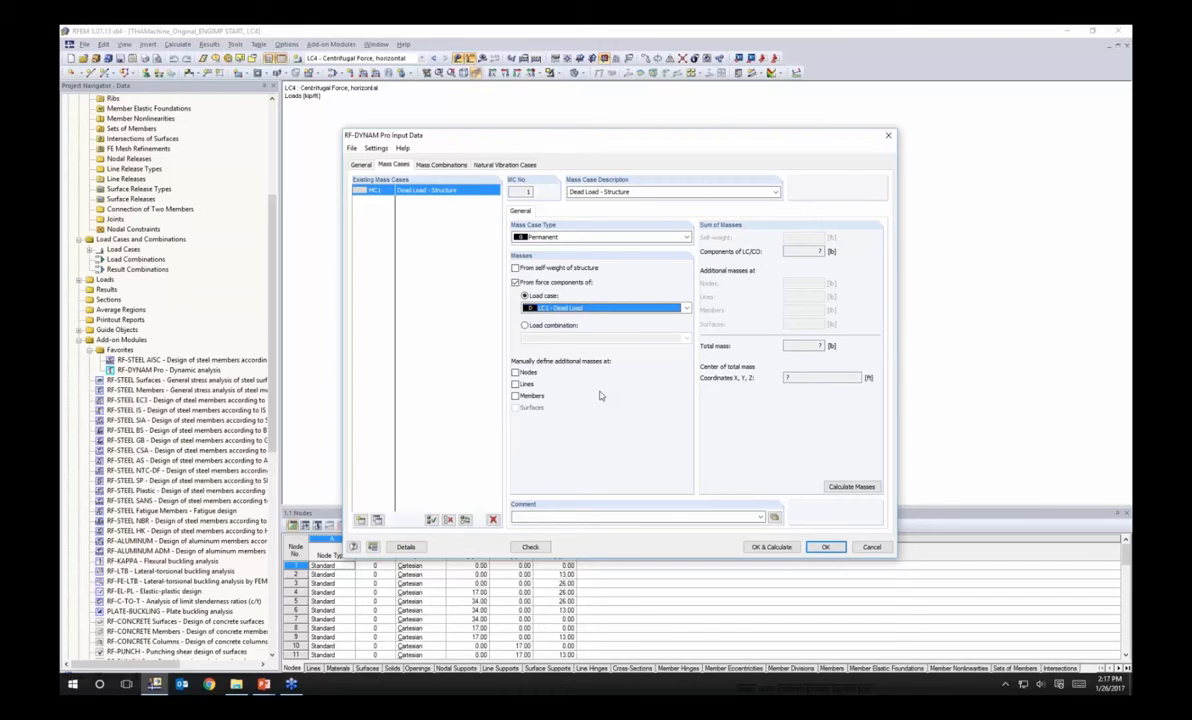
Step: Add a mass case described as "Dead Load - Engines", exclude self-weight and take its masses from the force components of LC2 - Dead Loads Engines
{"action": "left_click", "coordinate": [361, 521]}
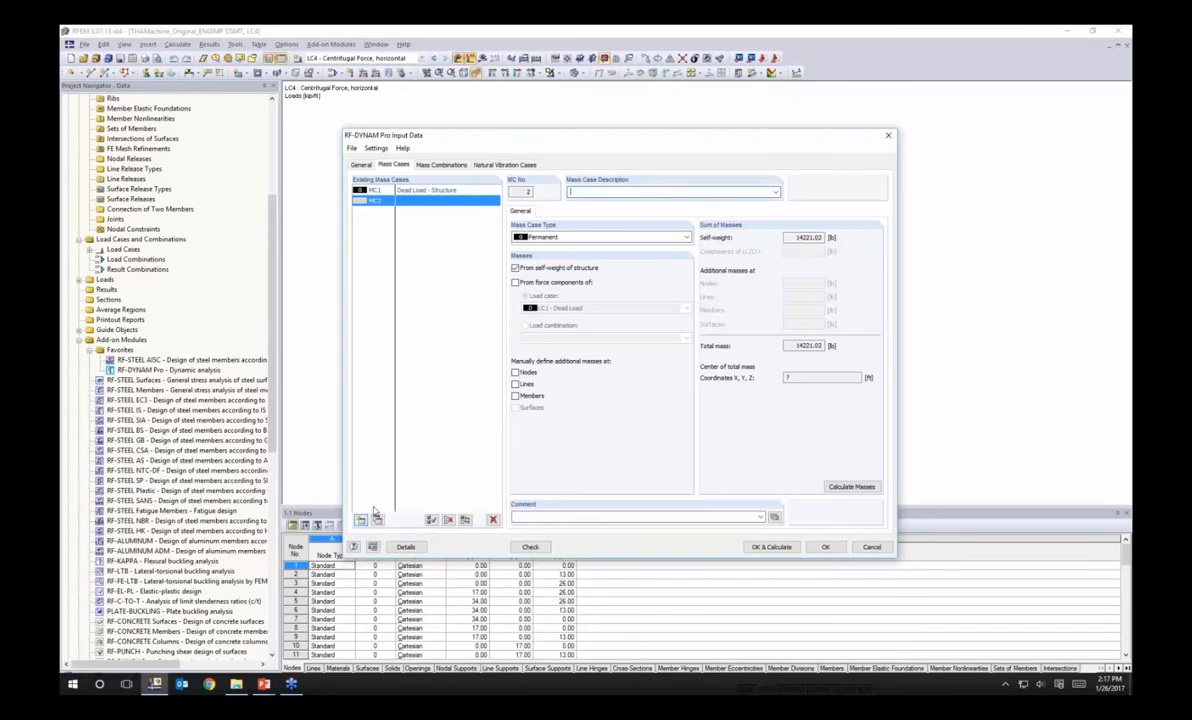
{"action": "left_click", "coordinate": [599, 189]}
{"action": "type", "text": "Dead Load - Engines"}
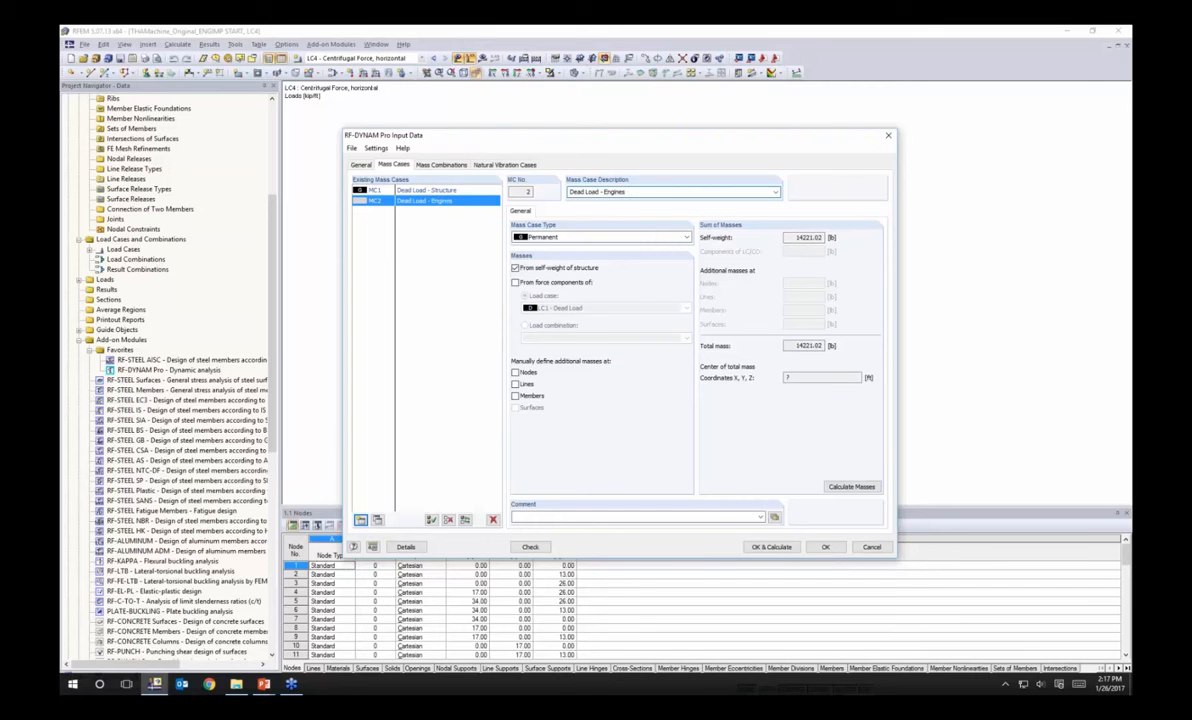
{"action": "left_click", "coordinate": [540, 270]}
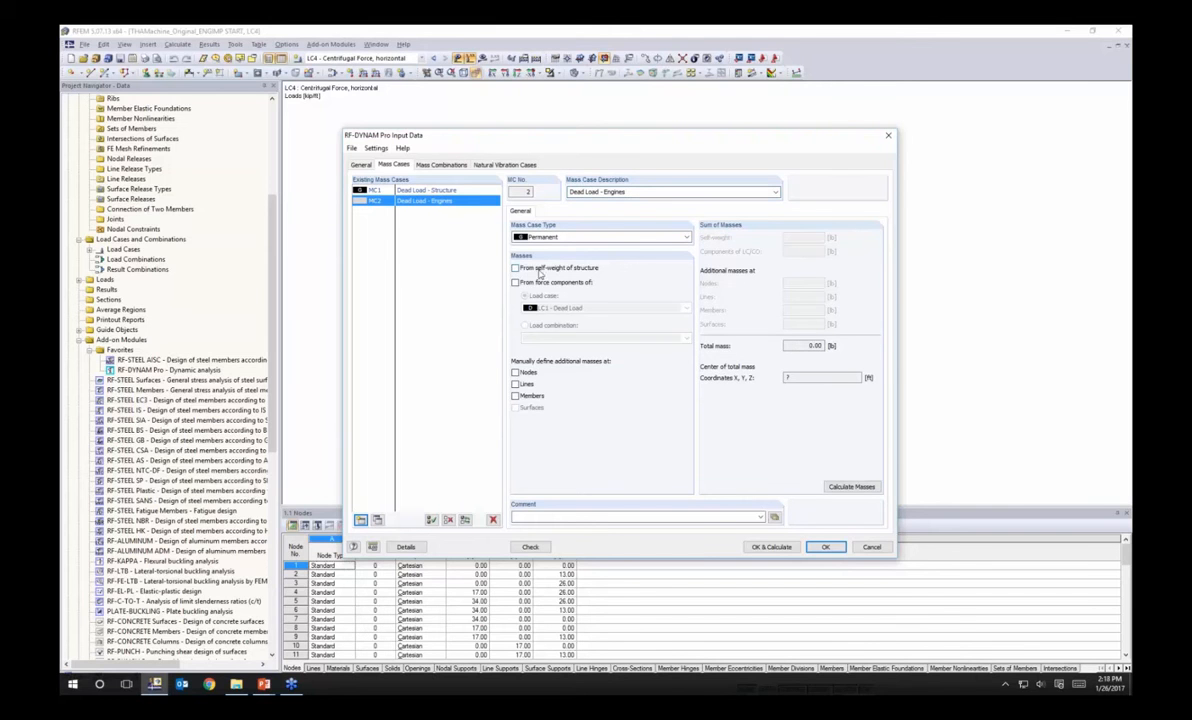
{"action": "left_click", "coordinate": [540, 283]}
{"action": "left_click", "coordinate": [548, 308]}
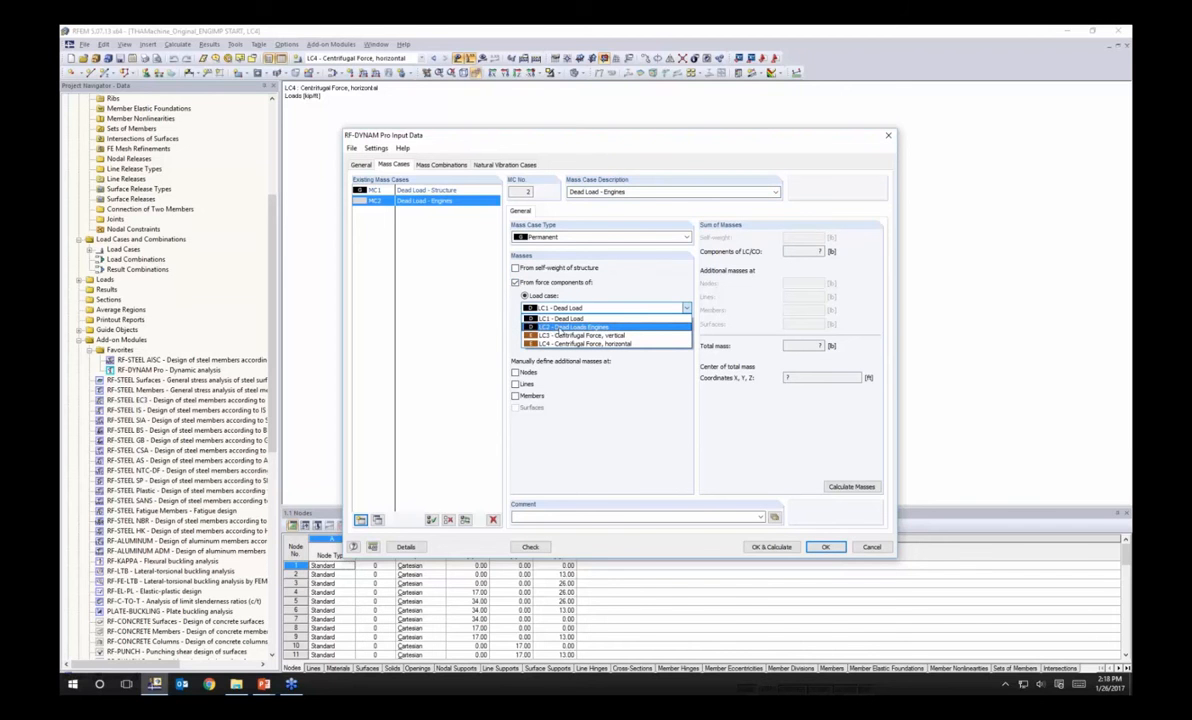
{"action": "left_click", "coordinate": [558, 327]}
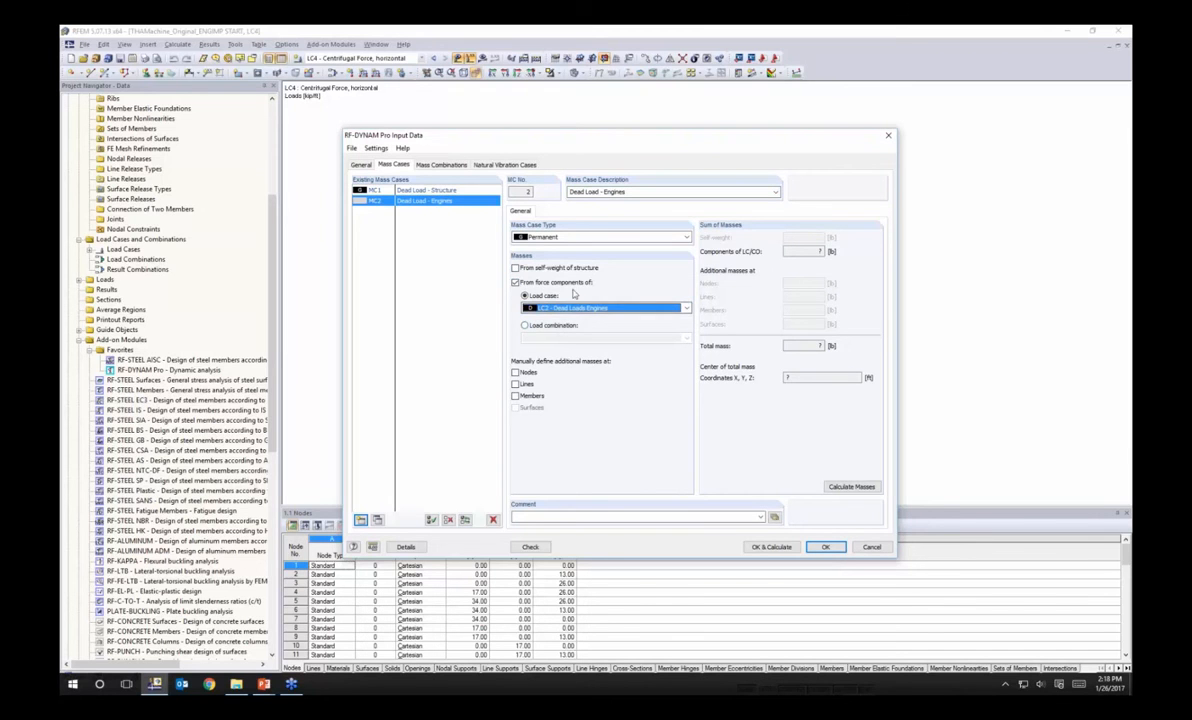
Step: Combine mass cases MC1 and MC2 in mass combination MCO1, each with a factor of 1.00
{"action": "left_click", "coordinate": [434, 166]}
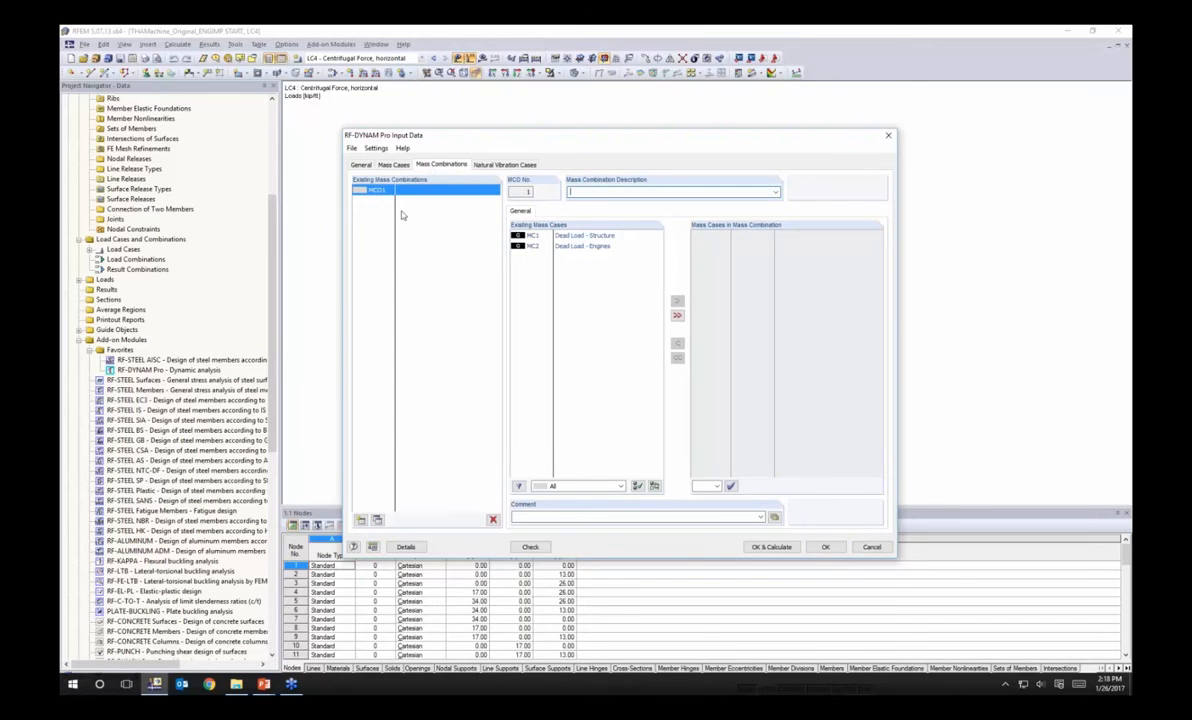
{"action": "double_click", "coordinate": [566, 235]}
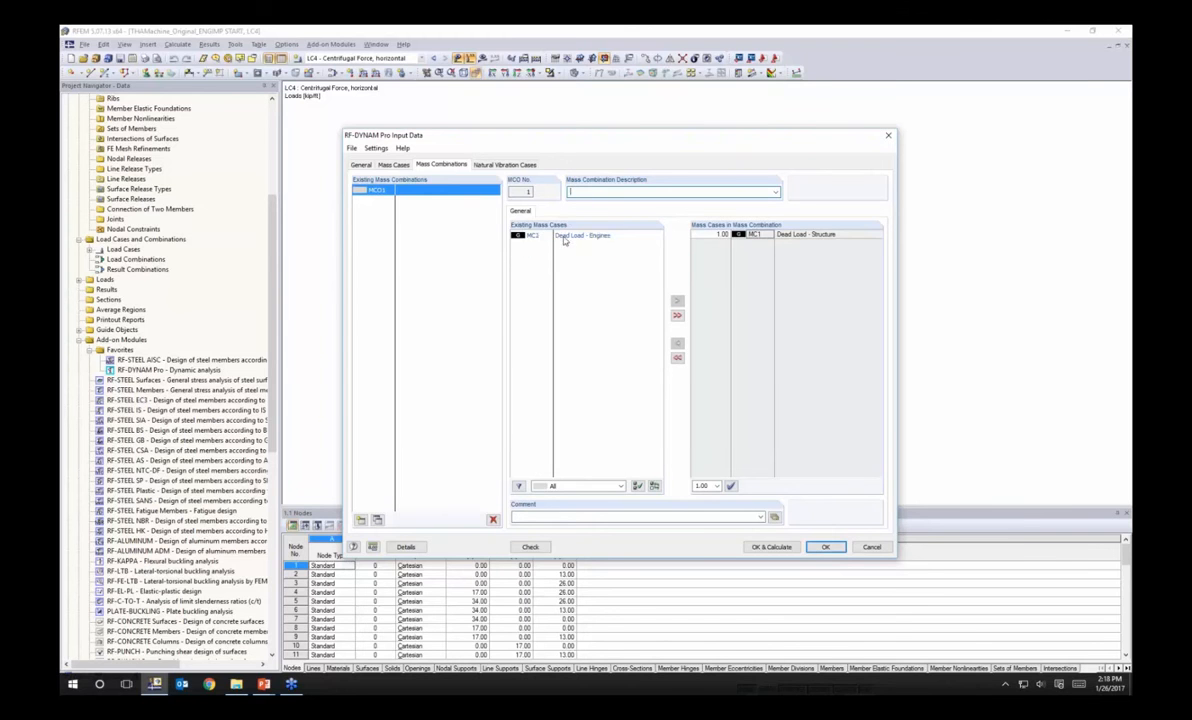
{"action": "double_click", "coordinate": [566, 236]}
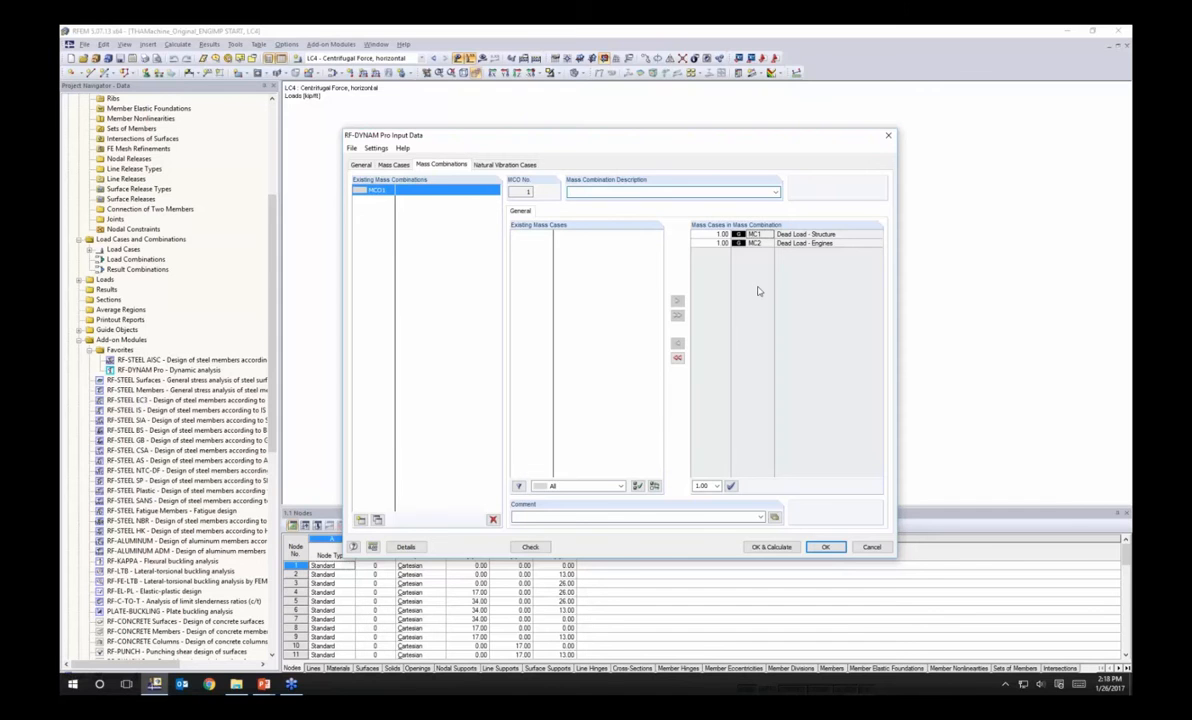
{"action": "left_click", "coordinate": [712, 243]}
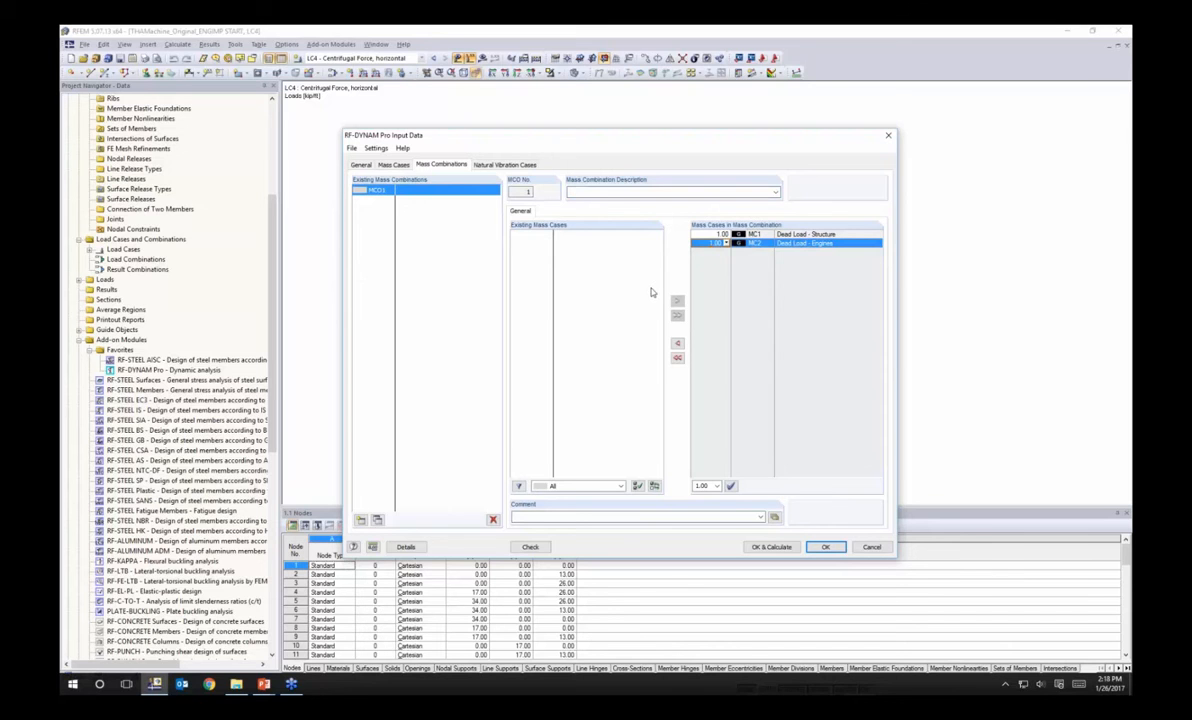
Step: Set natural vibration case NVC1 to calculate the 10 lowest eigenvalues, with mass combination MCO1 as the acting masses
{"action": "left_click", "coordinate": [506, 165]}
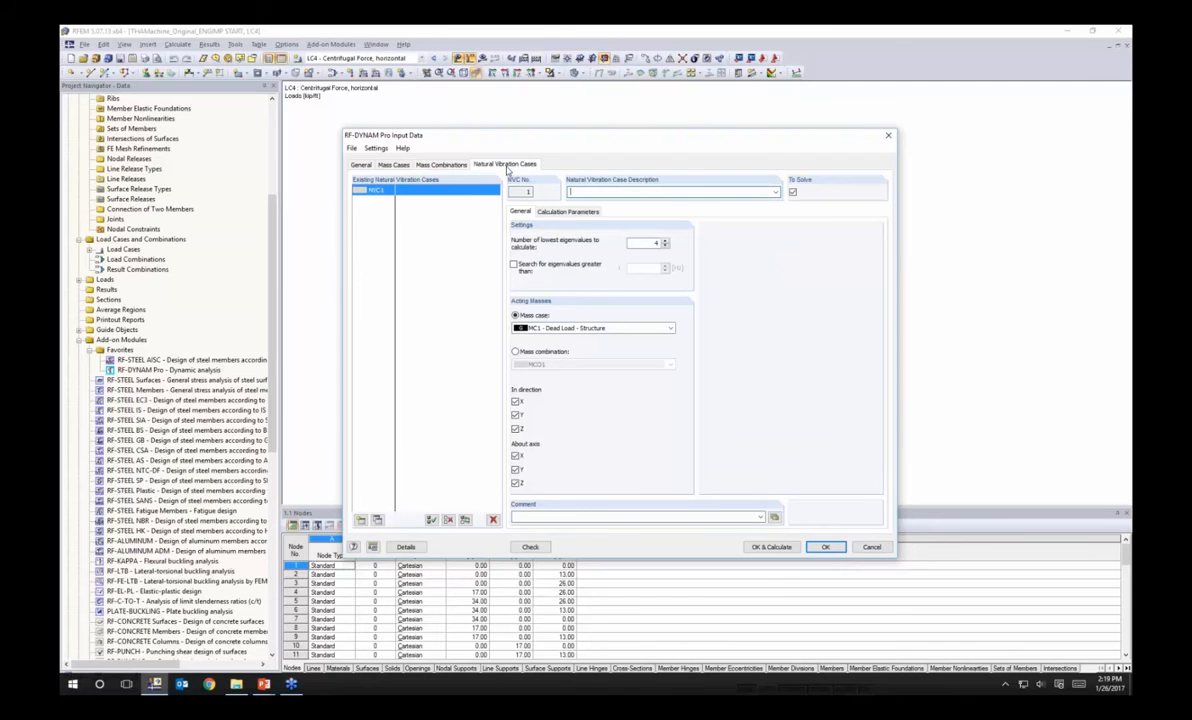
{"action": "left_click", "coordinate": [596, 193]}
{"action": "double_click", "coordinate": [655, 244]}
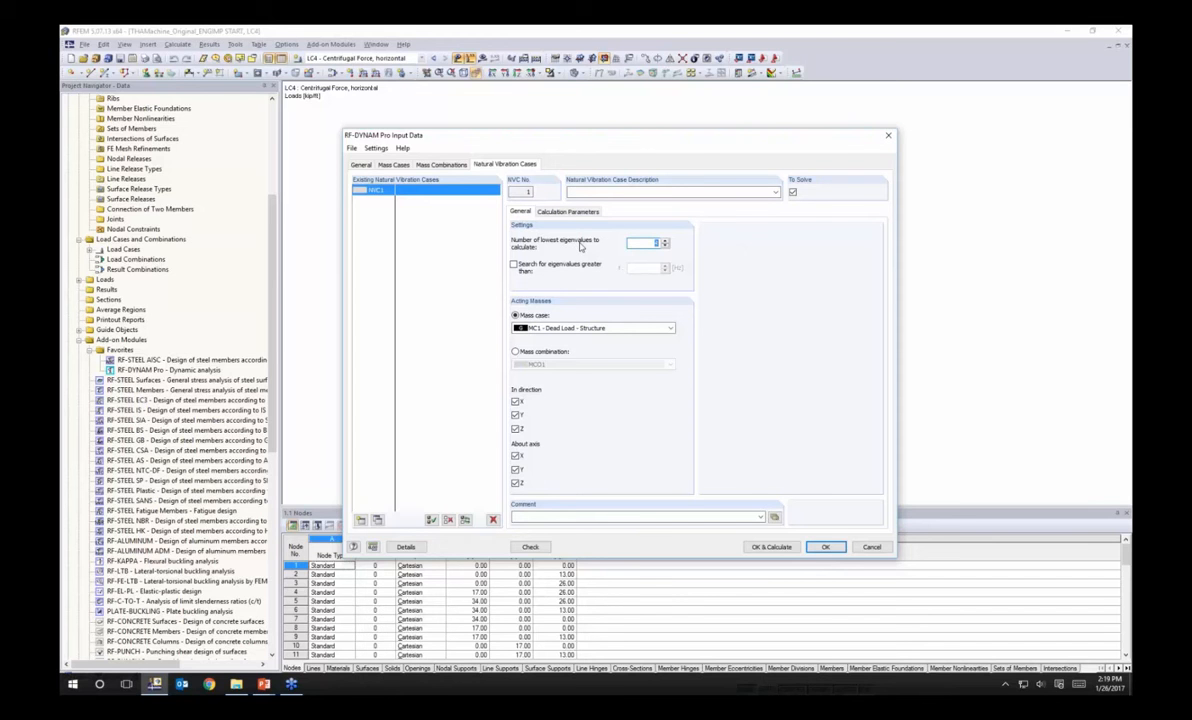
{"action": "type", "text": "10"}
{"action": "left_click", "coordinate": [520, 352]}
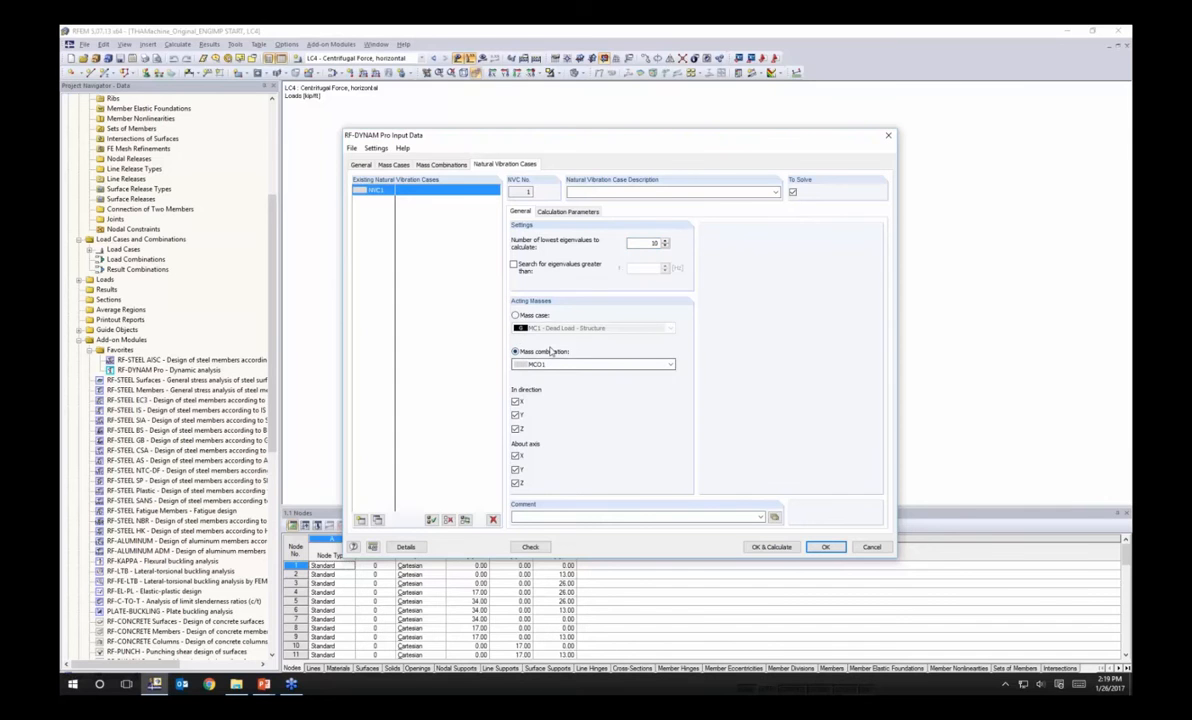
{"action": "left_click", "coordinate": [563, 364]}
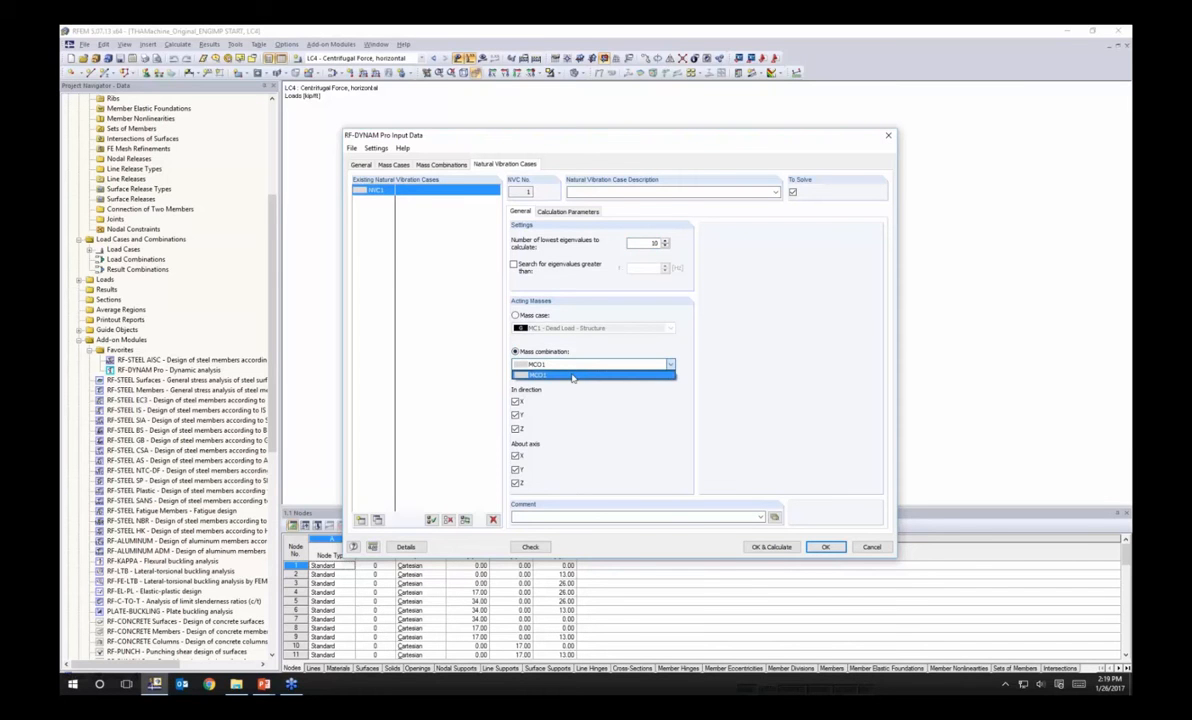
{"action": "left_click", "coordinate": [573, 376]}
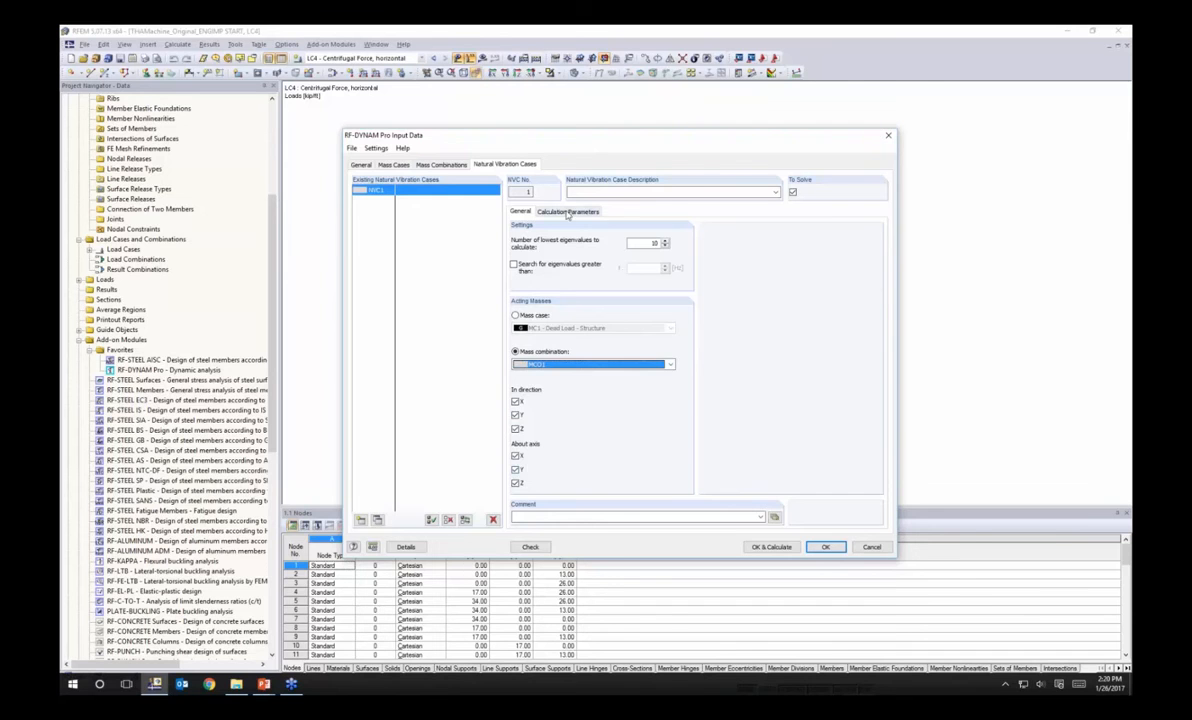
Step: Check the calculation parameters of natural vibration case NVC1 and run the RF-DYNAM Pro calculation
{"action": "left_click", "coordinate": [536, 212]}
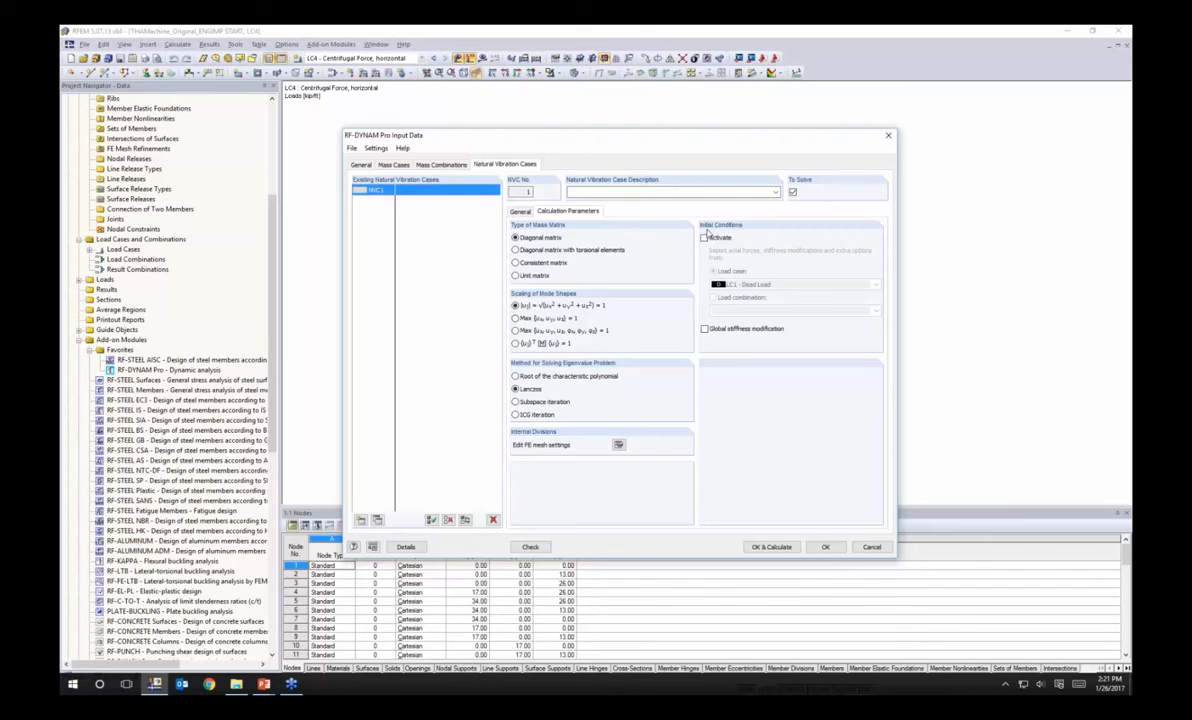
{"action": "left_click", "coordinate": [772, 547]}
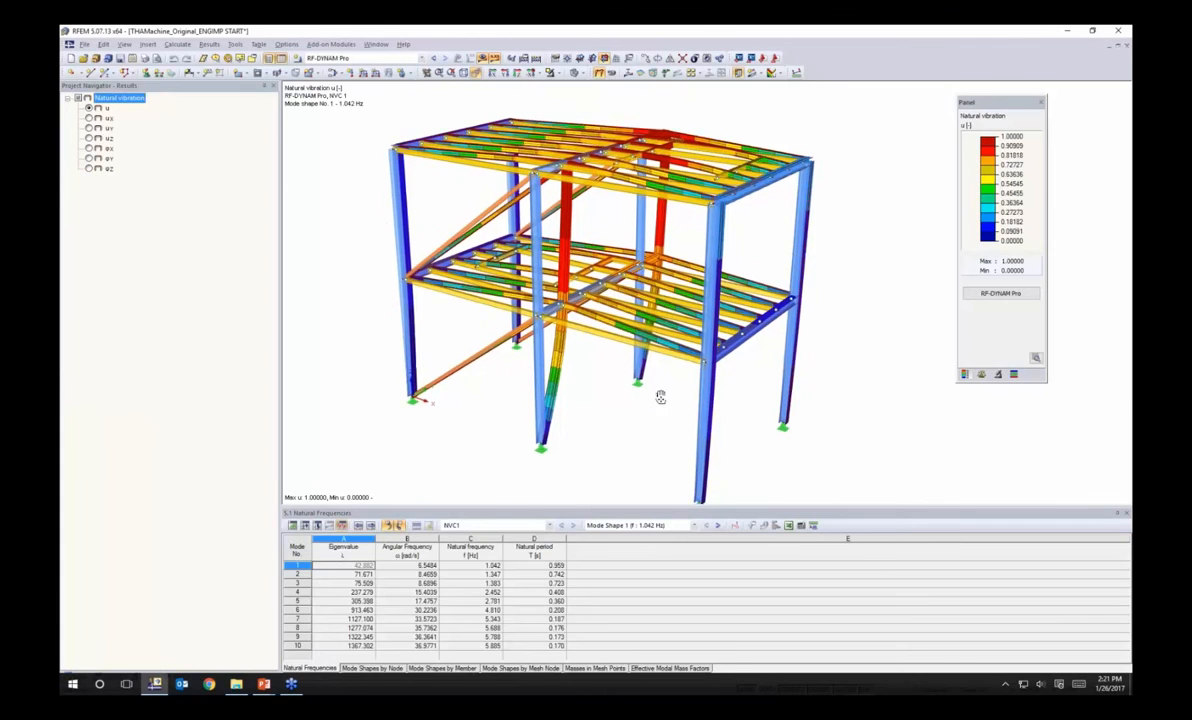
Step: Examine the RF-DYNAM Pro natural vibration results of NVC1 by stepping through mode shapes 2 to 6 on the frame
{"action": "middle_click_drag", "start_coordinate": [640, 488], "coordinate": [642, 439]}
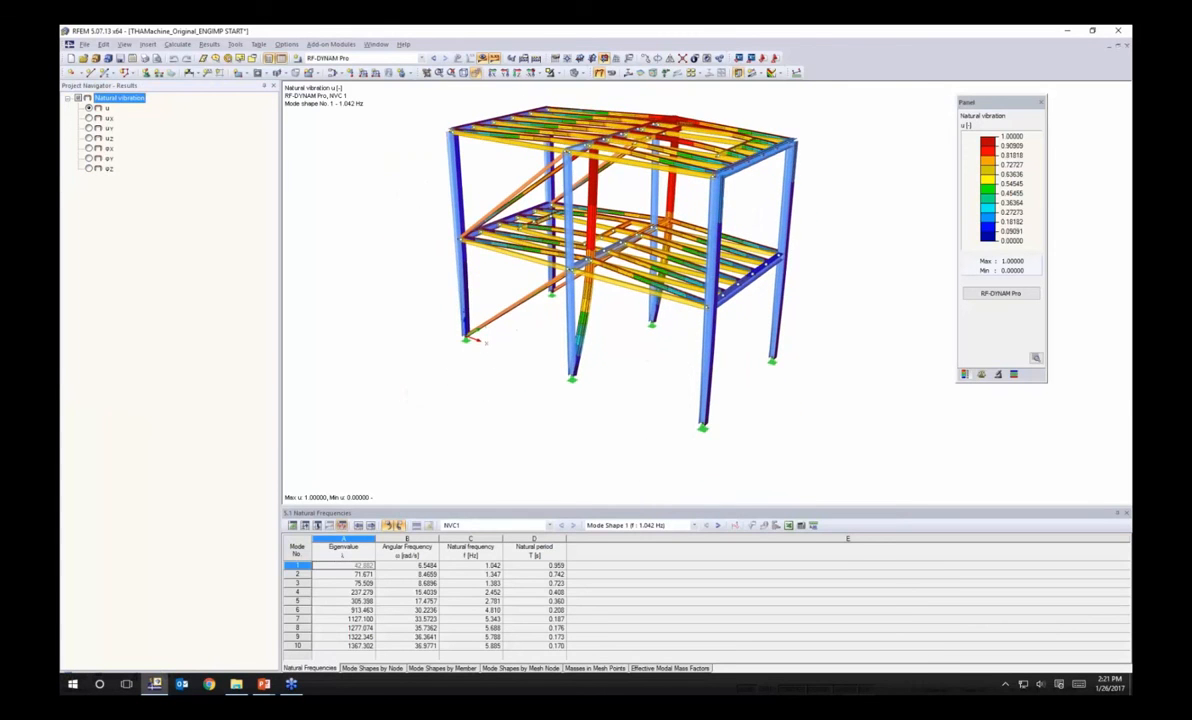
{"action": "left_click_drag", "start_coordinate": [642, 507], "coordinate": [642, 440]}
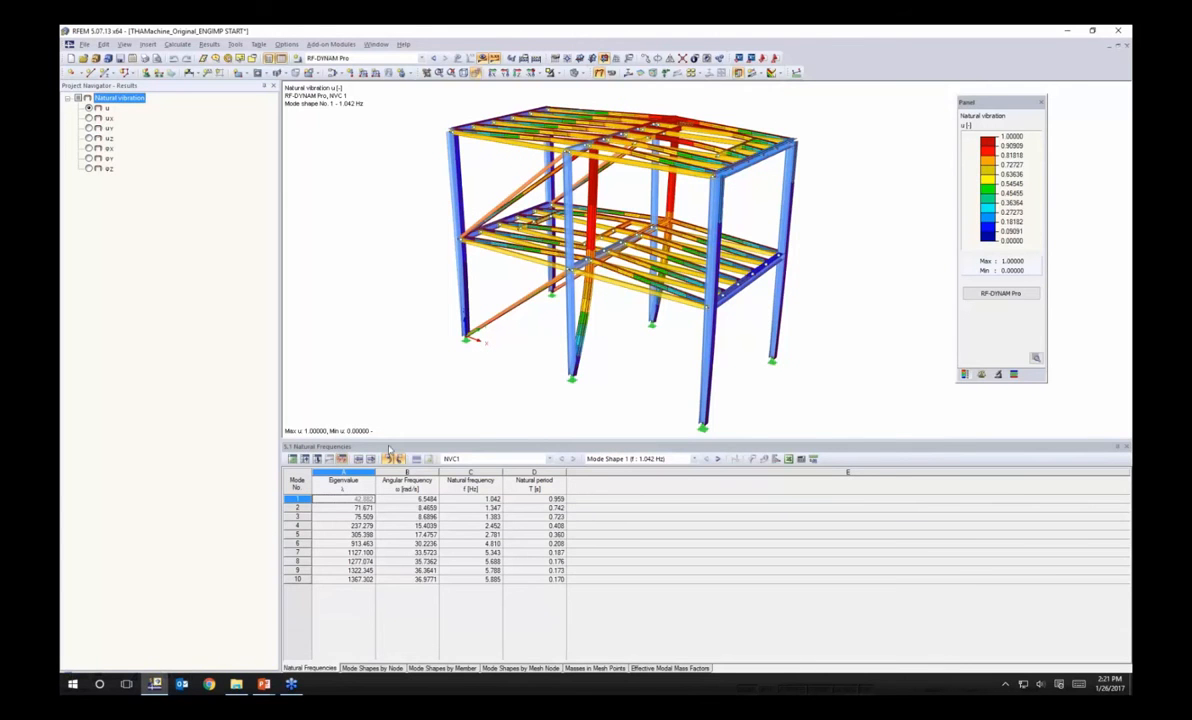
{"action": "left_click", "coordinate": [372, 57]}
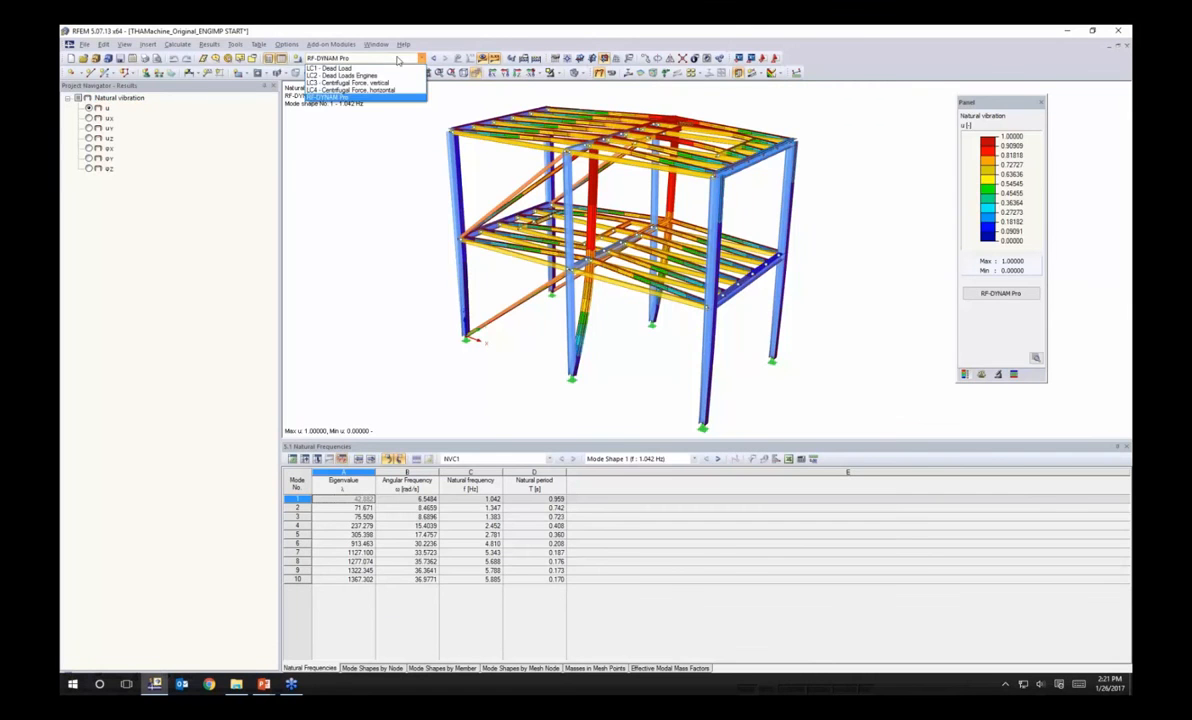
{"action": "left_click", "coordinate": [349, 95]}
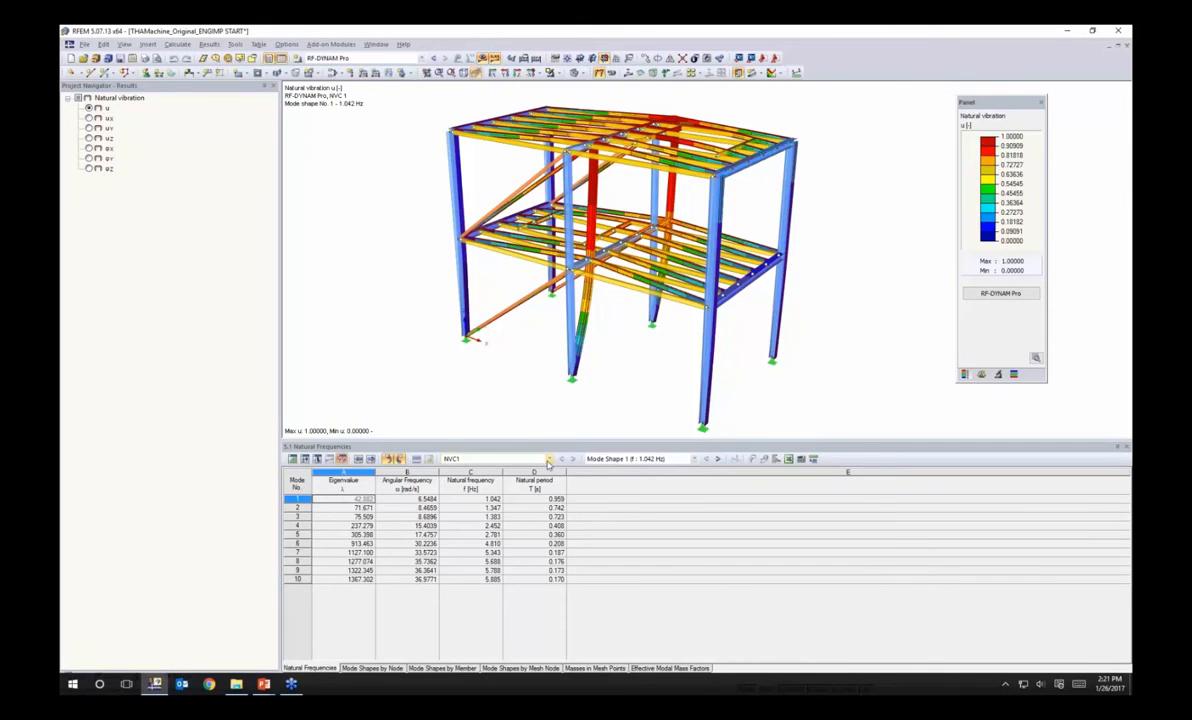
{"action": "left_click", "coordinate": [549, 458]}
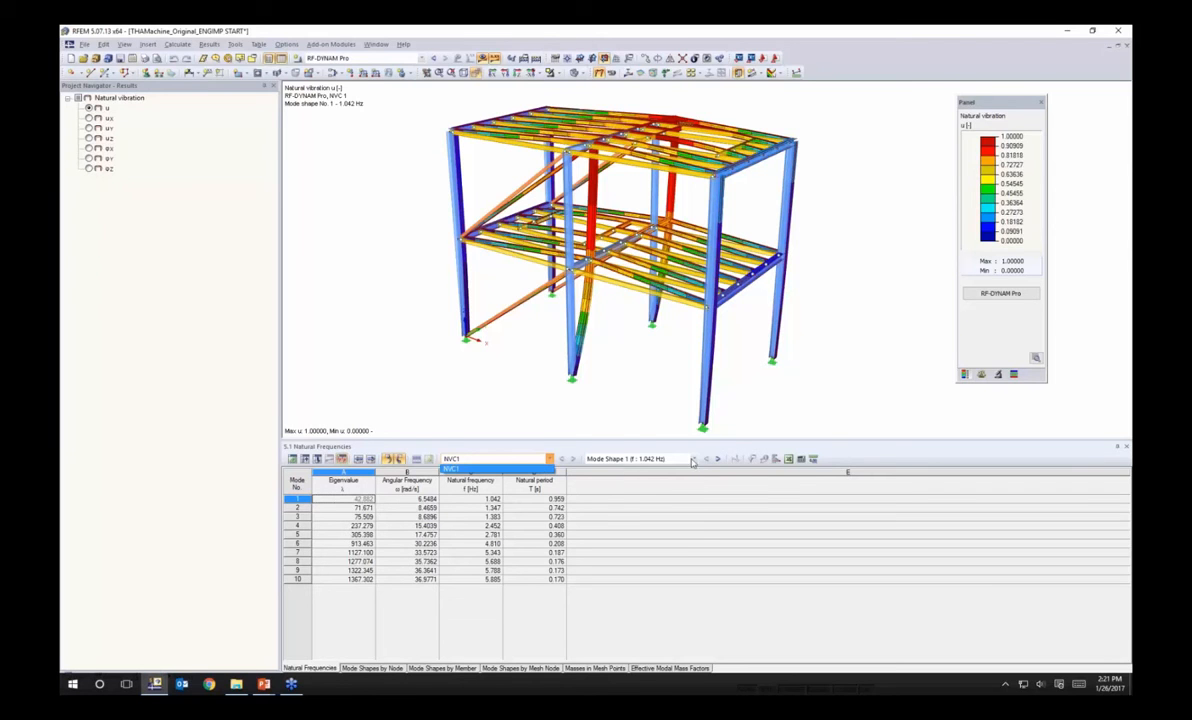
{"action": "left_click", "coordinate": [543, 469]}
{"action": "left_click", "coordinate": [693, 458]}
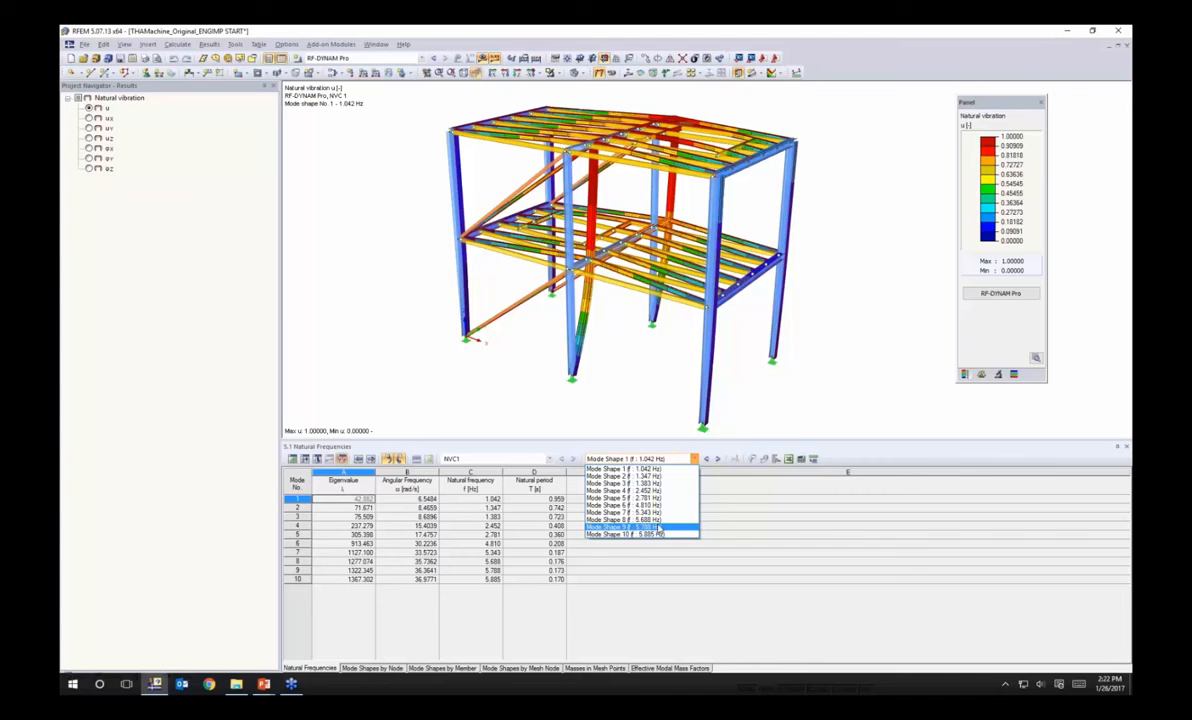
{"action": "left_click", "coordinate": [625, 476]}
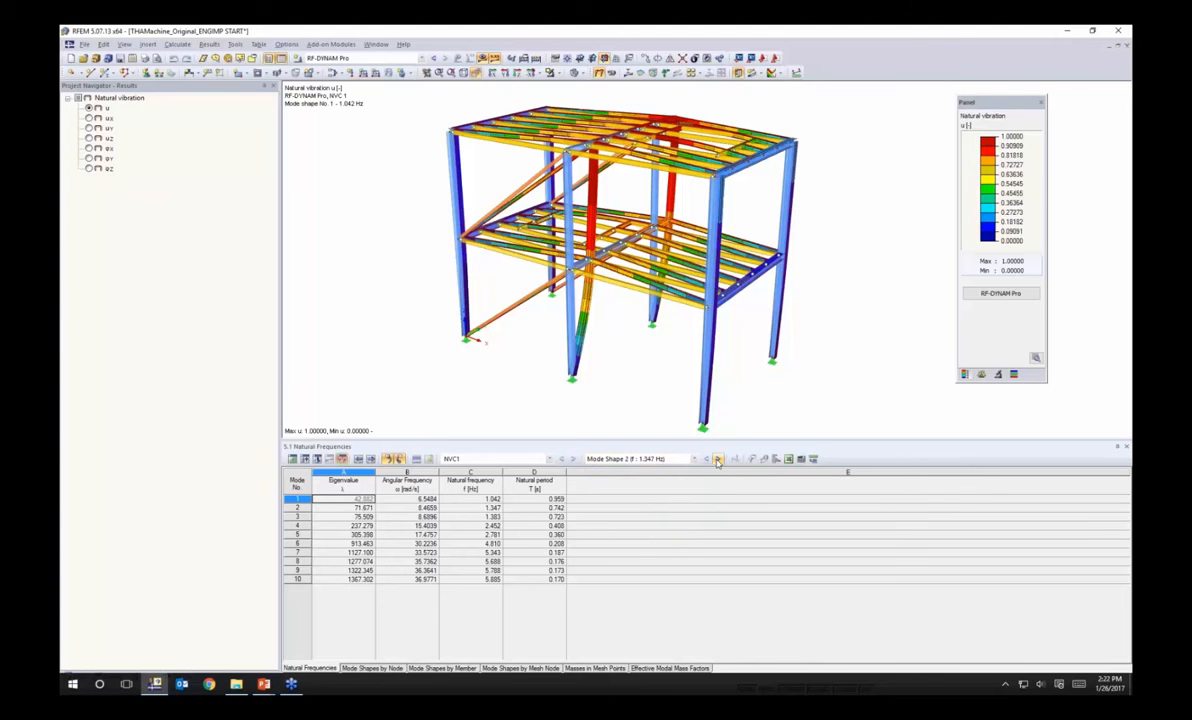
{"action": "left_click", "coordinate": [717, 459]}
{"action": "left_click", "coordinate": [717, 459]}
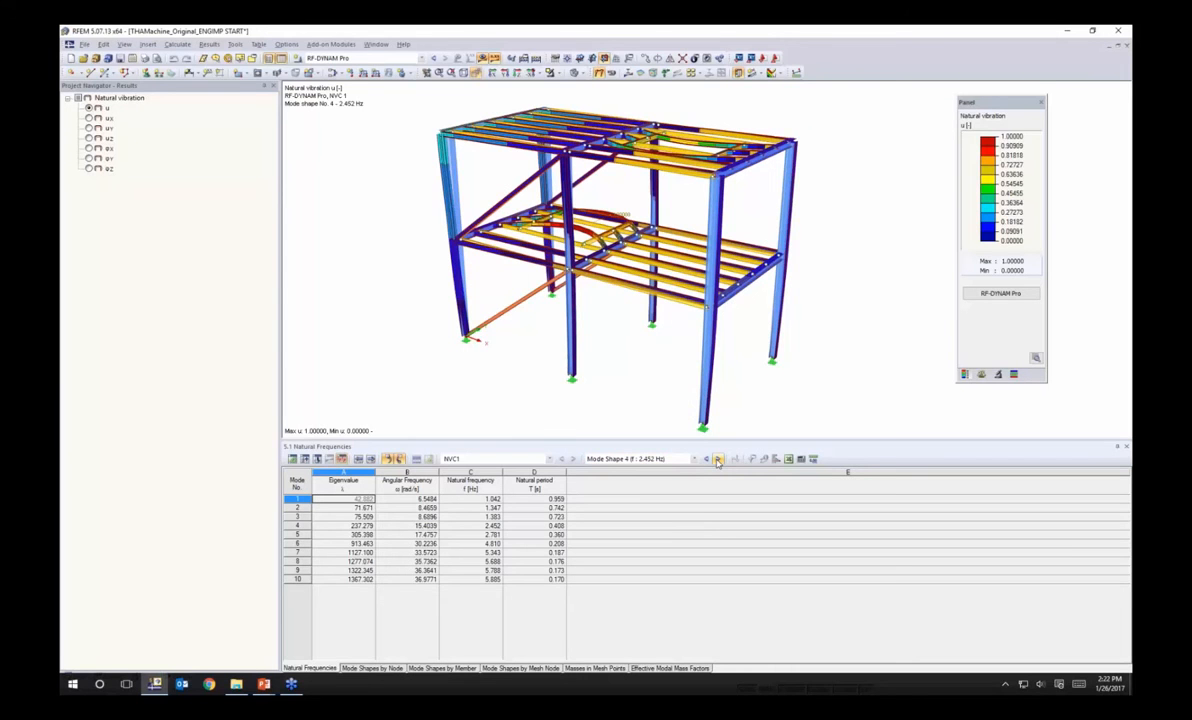
{"action": "left_click", "coordinate": [717, 459]}
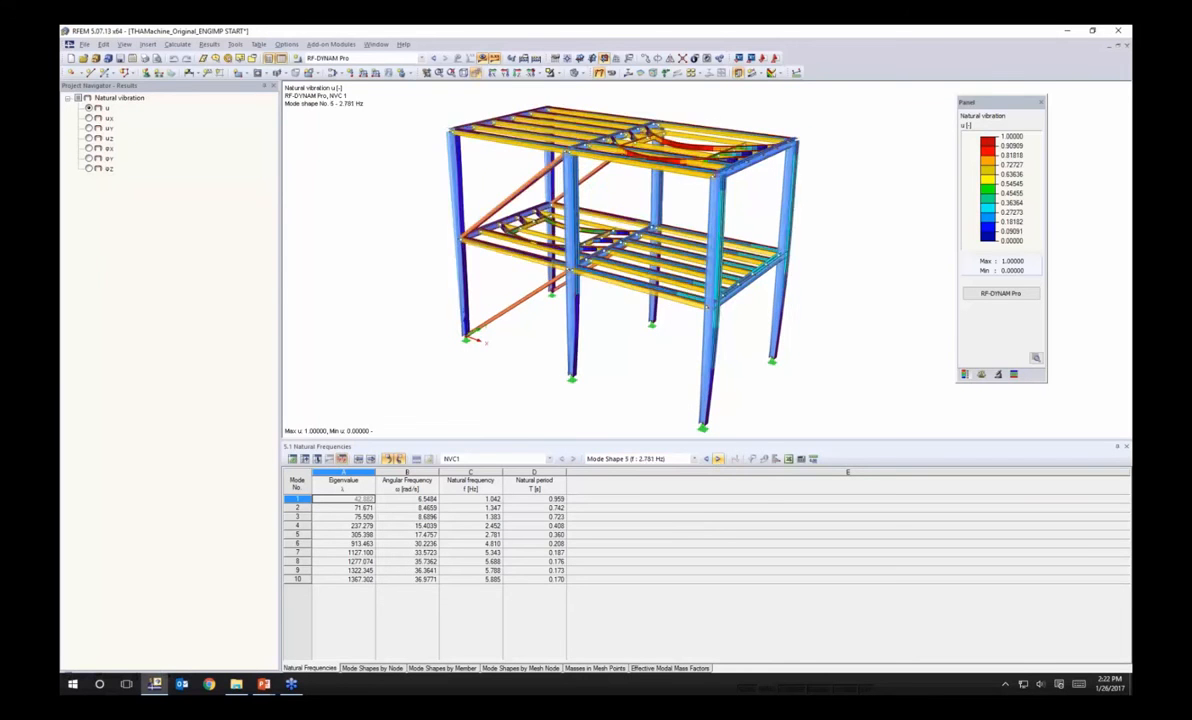
{"action": "left_click", "coordinate": [717, 459]}
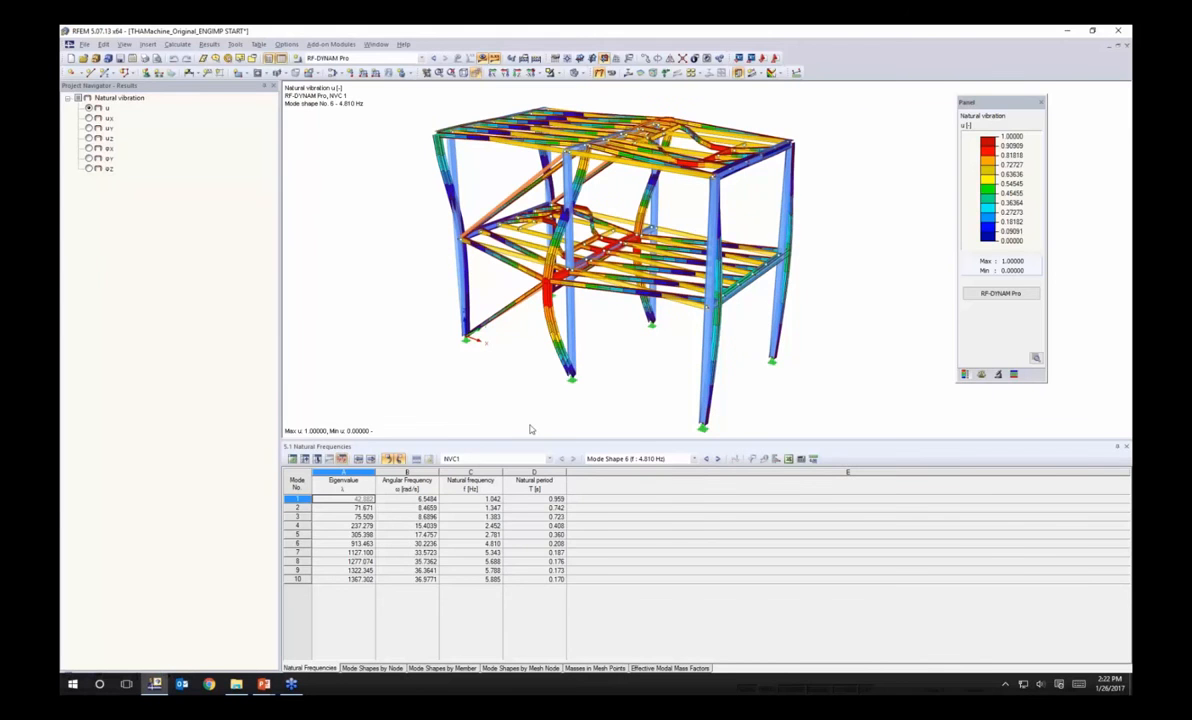
Step: Examine the effective modal mass factors for modes 1 and 7 through 10 together with their mode shapes
{"action": "left_click_drag", "start_coordinate": [528, 376], "coordinate": [527, 370]}
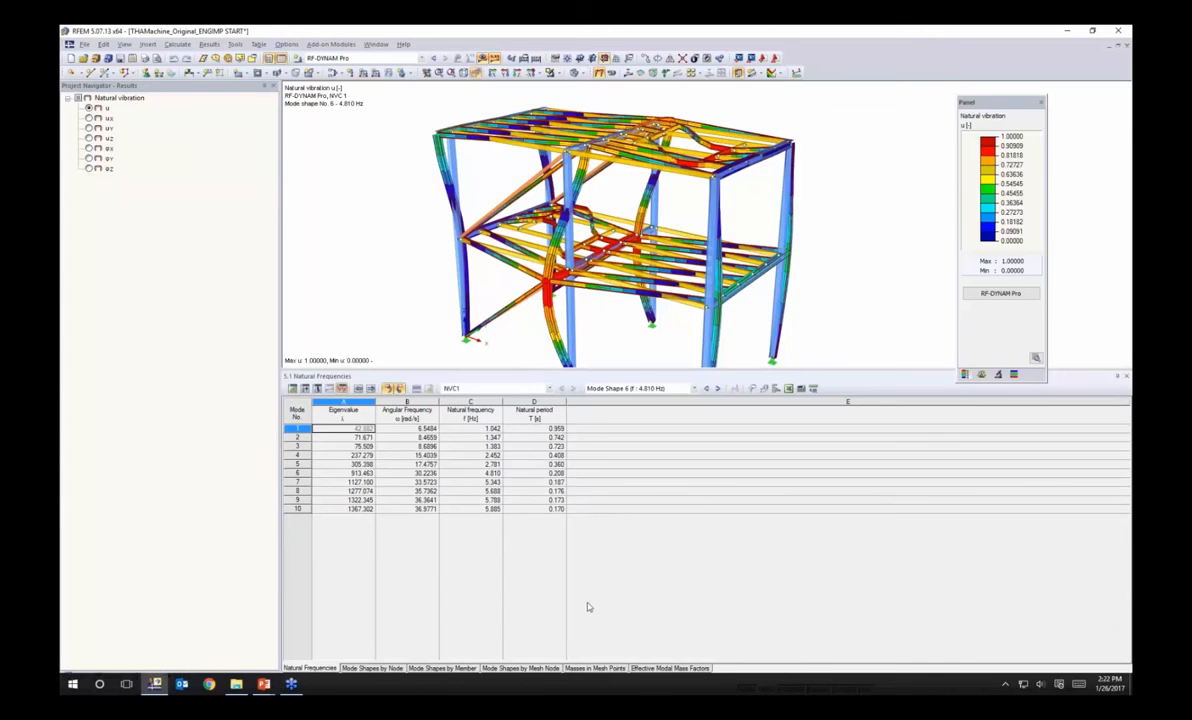
{"action": "left_click", "coordinate": [641, 668]}
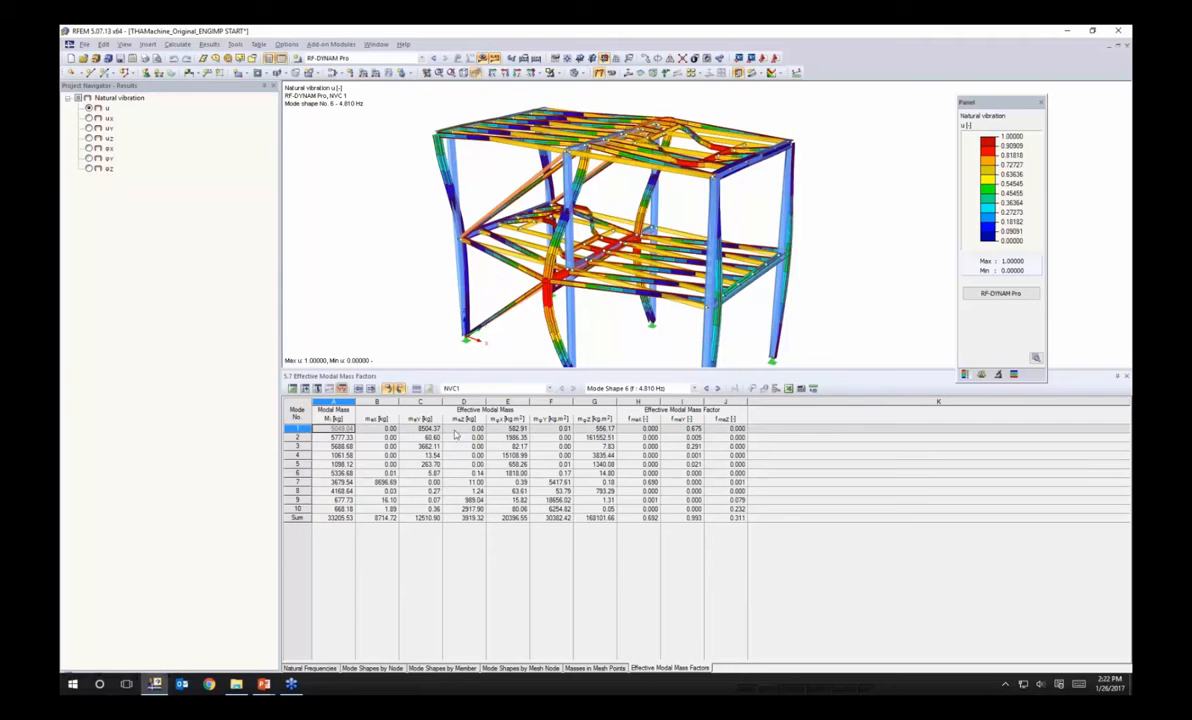
{"action": "left_click", "coordinate": [300, 428]}
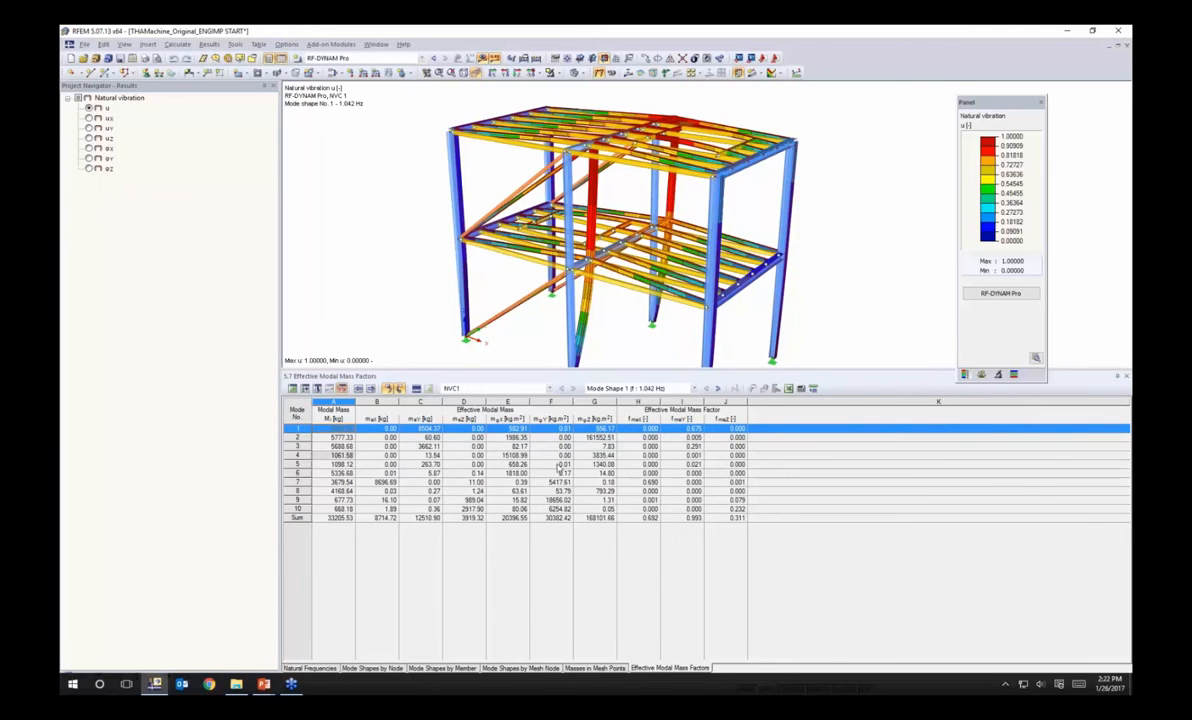
{"action": "left_click", "coordinate": [297, 482]}
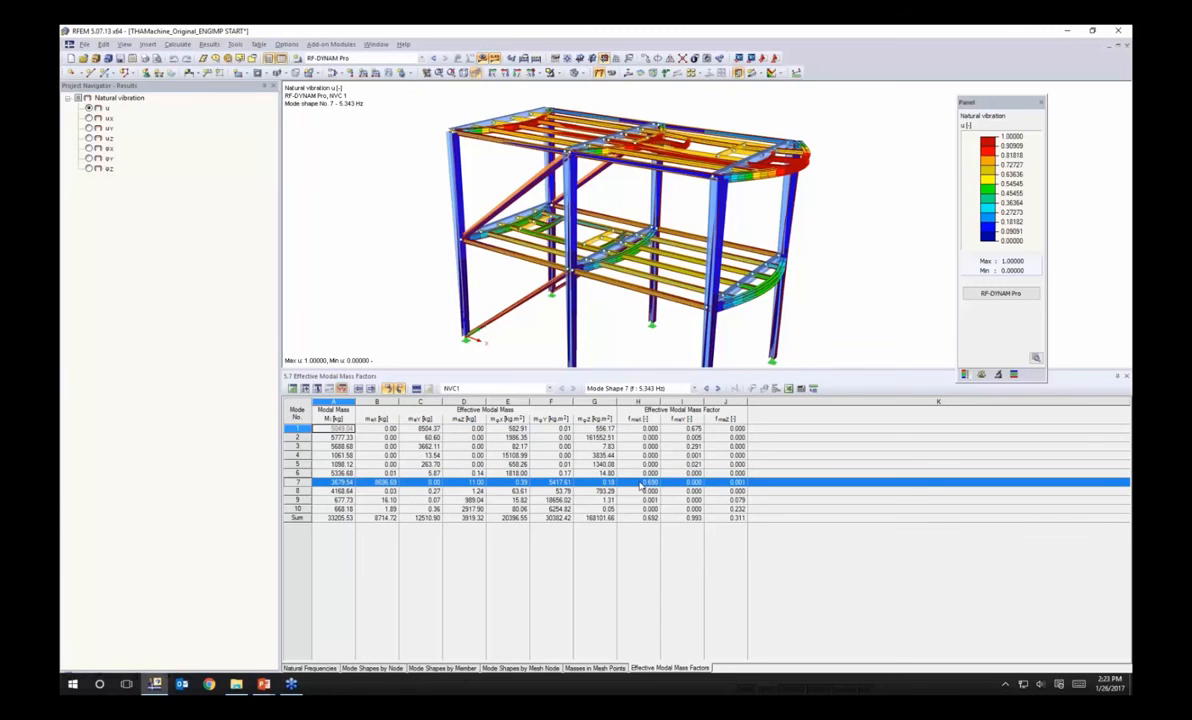
{"action": "key", "text": "Down"}
{"action": "key", "text": "Down"}
{"action": "key", "text": "Down"}
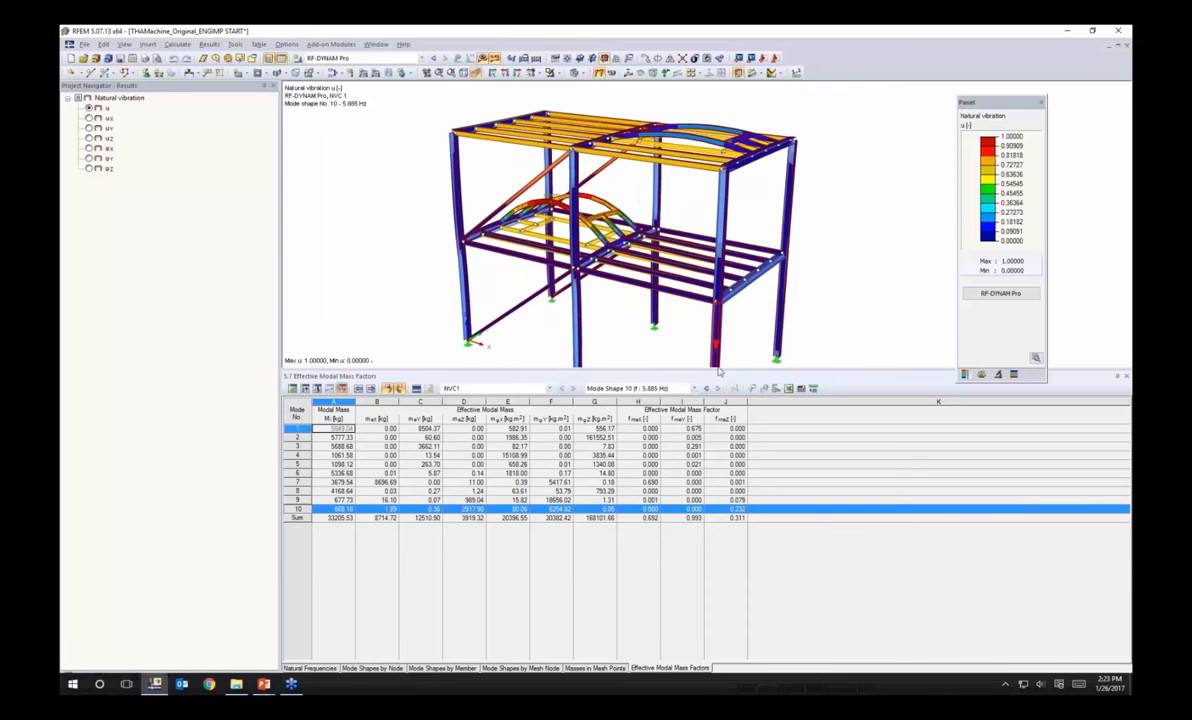
Step: Return to the natural frequencies results and compare the frequencies and mode shapes of modes 1 and 7
{"action": "left_click_drag", "start_coordinate": [664, 375], "coordinate": [600, 465]}
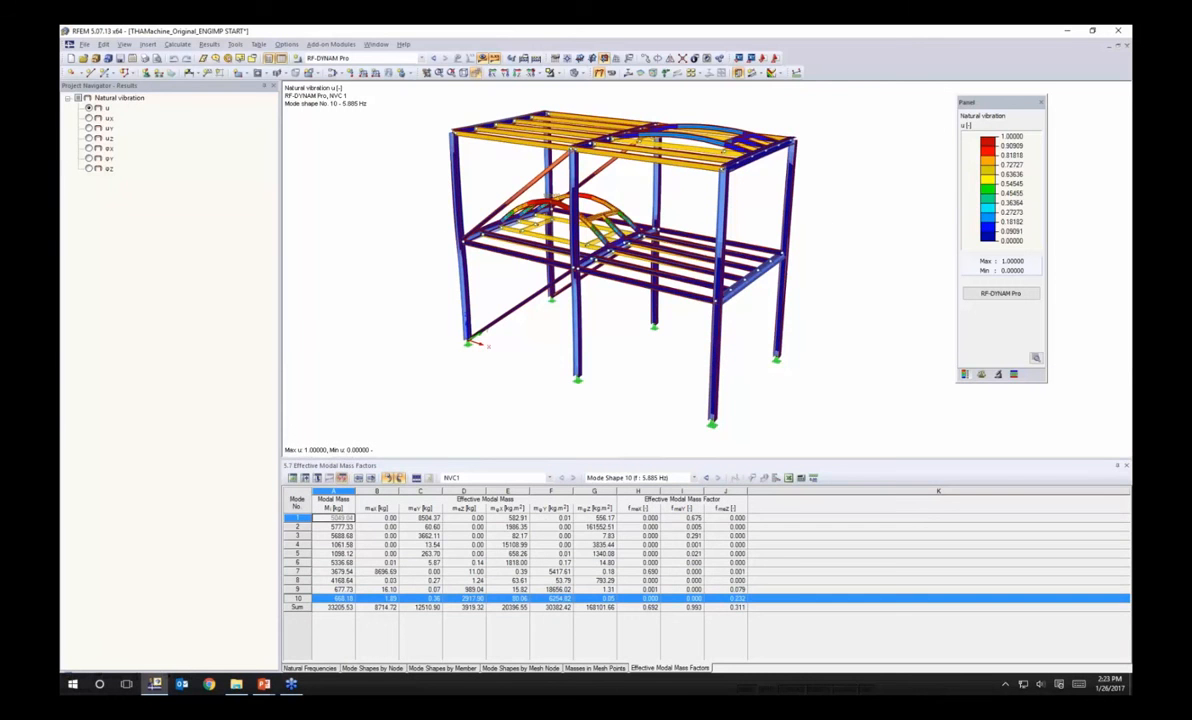
{"action": "left_click", "coordinate": [308, 667]}
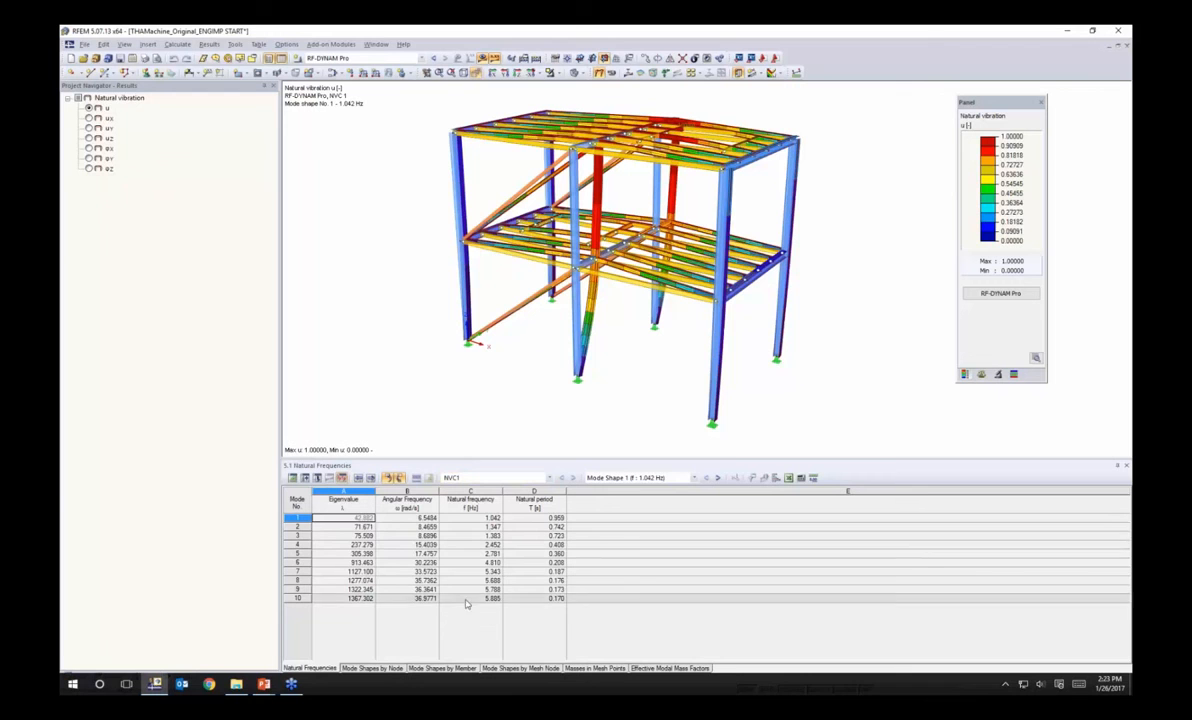
{"action": "left_click", "coordinate": [301, 519]}
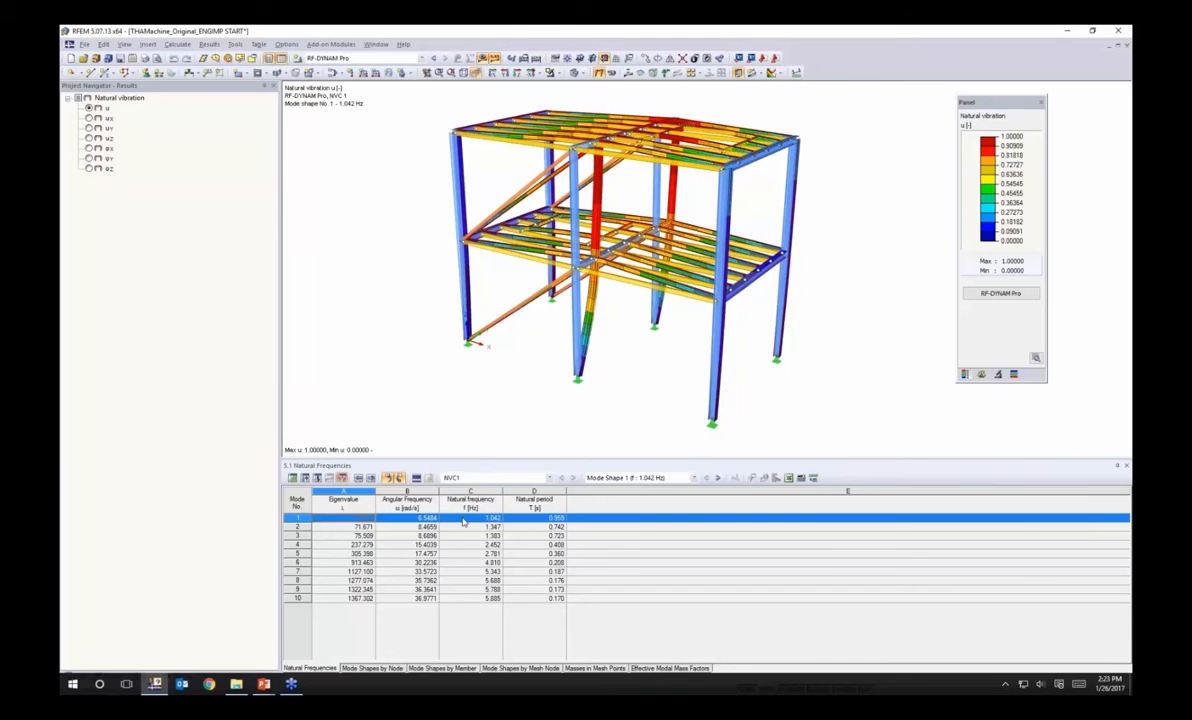
{"action": "left_click", "coordinate": [456, 572]}
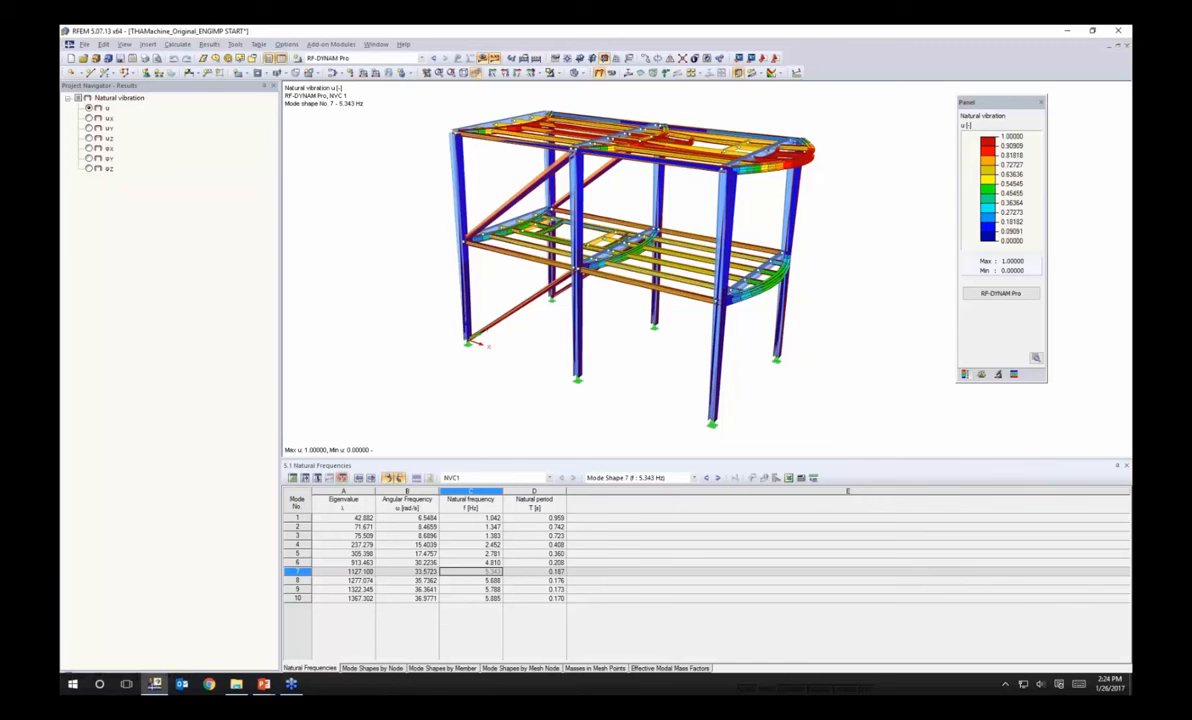
Step: Reopen the RF-DYNAM Pro input data and activate response spectrum / linear time history analysis with time diagrams
{"action": "left_click", "coordinate": [455, 598]}
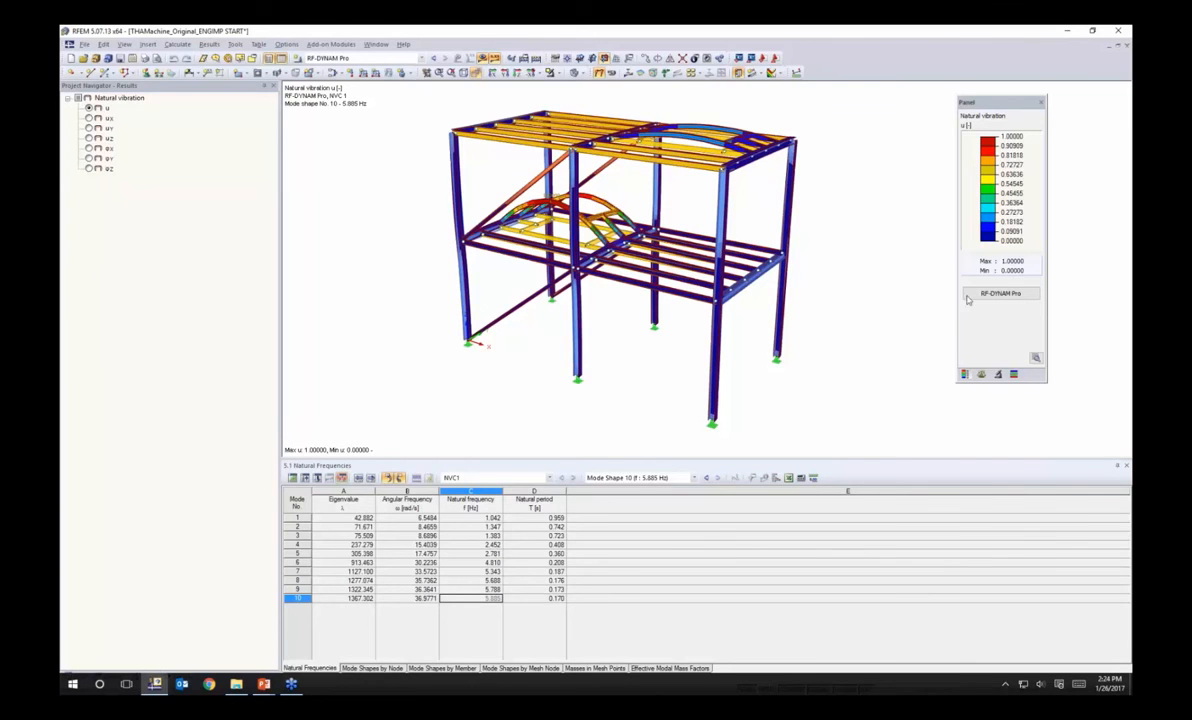
{"action": "left_click", "coordinate": [1000, 293]}
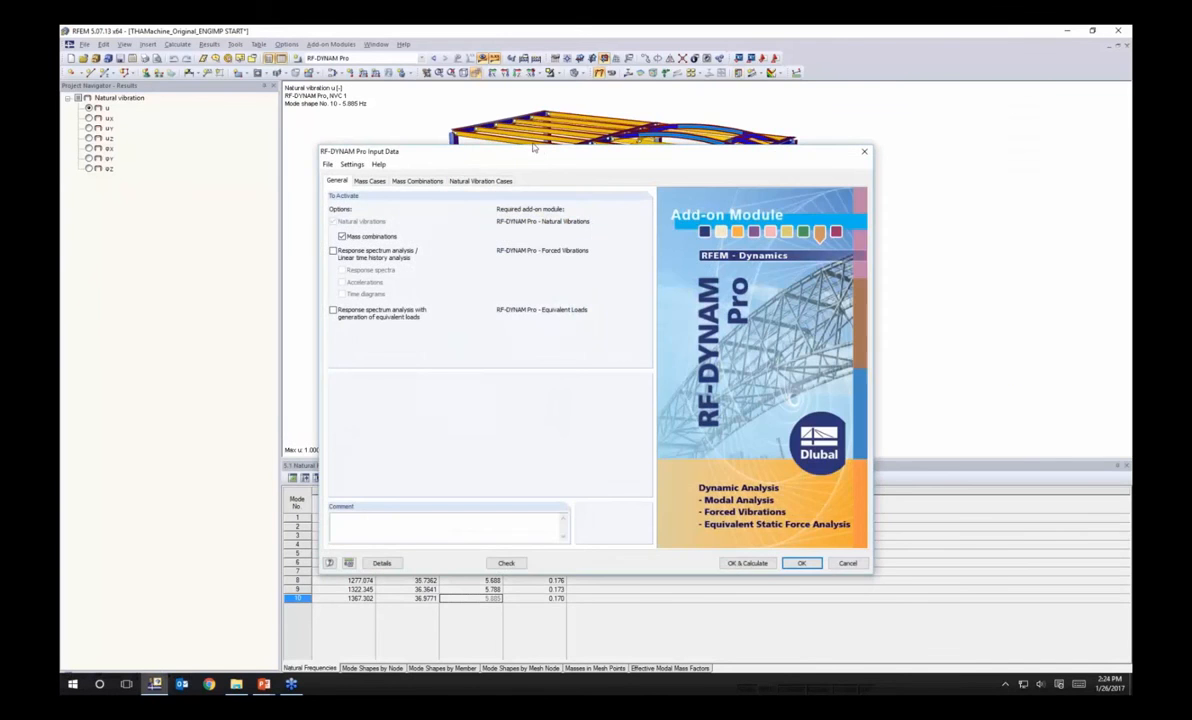
{"action": "left_click", "coordinate": [359, 225]}
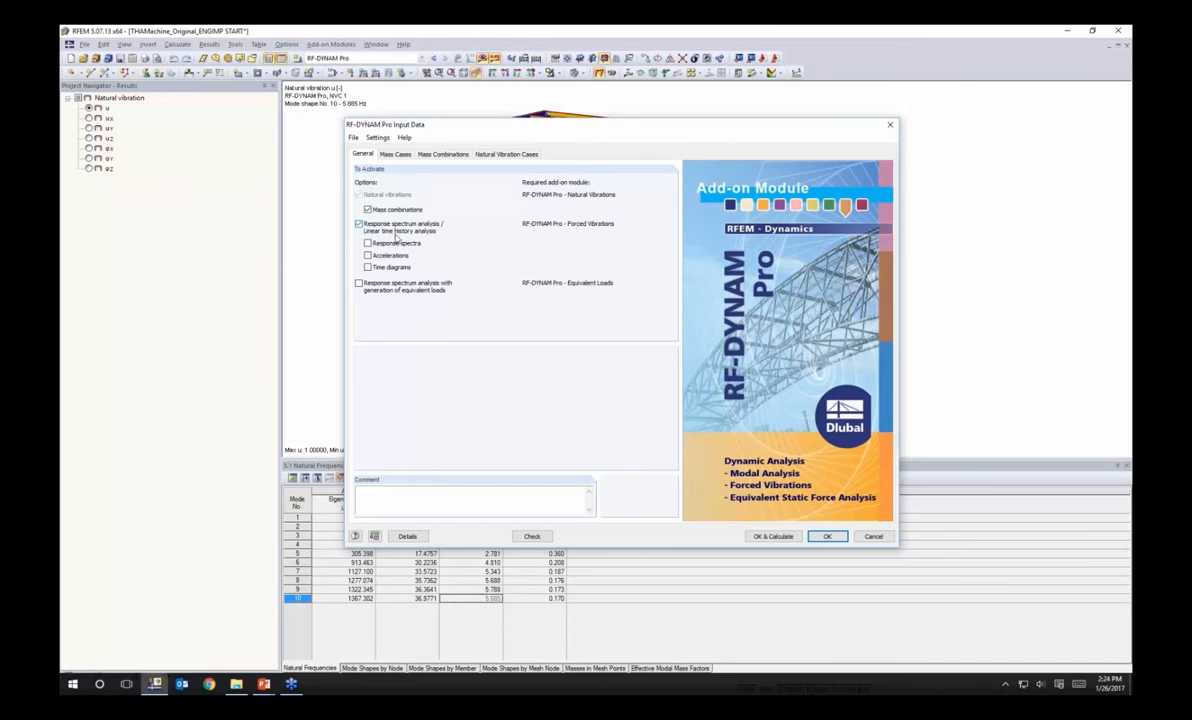
{"action": "left_click", "coordinate": [368, 267]}
{"action": "left_click", "coordinate": [515, 155]}
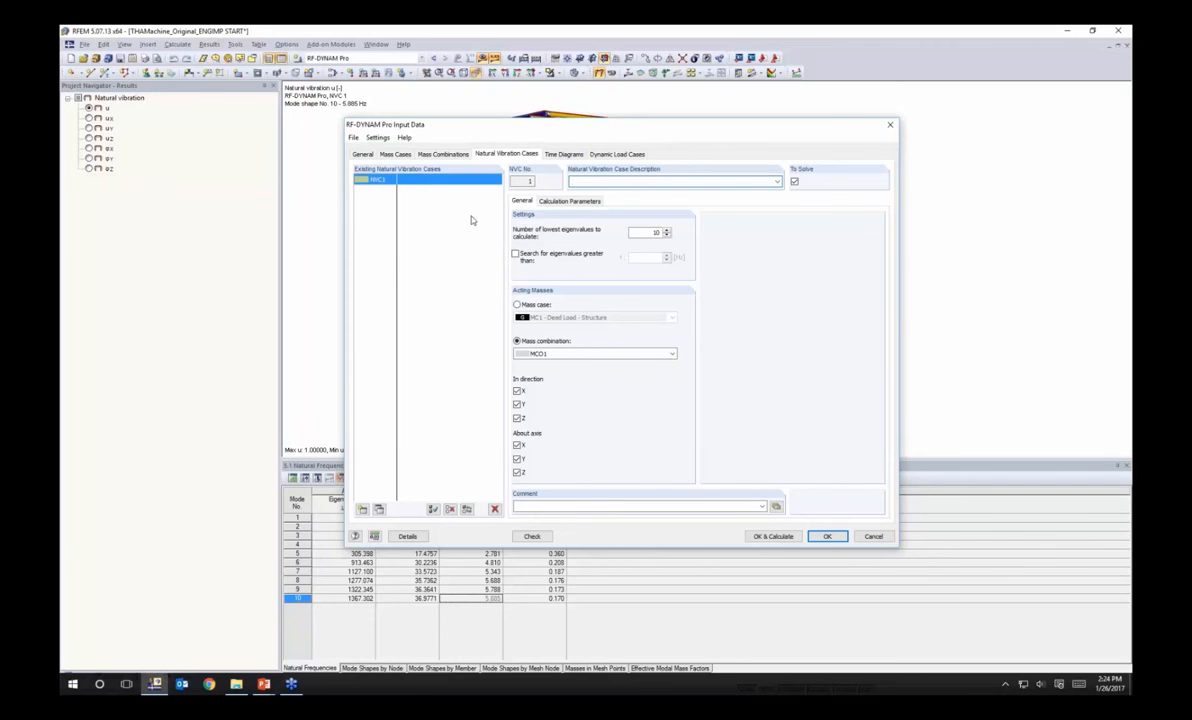
Step: Define the first time diagram as a periodic function described as "vertical component" with 33.51 rad/s, zero shift and a multiplier of 1.0
{"action": "left_click", "coordinate": [565, 154]}
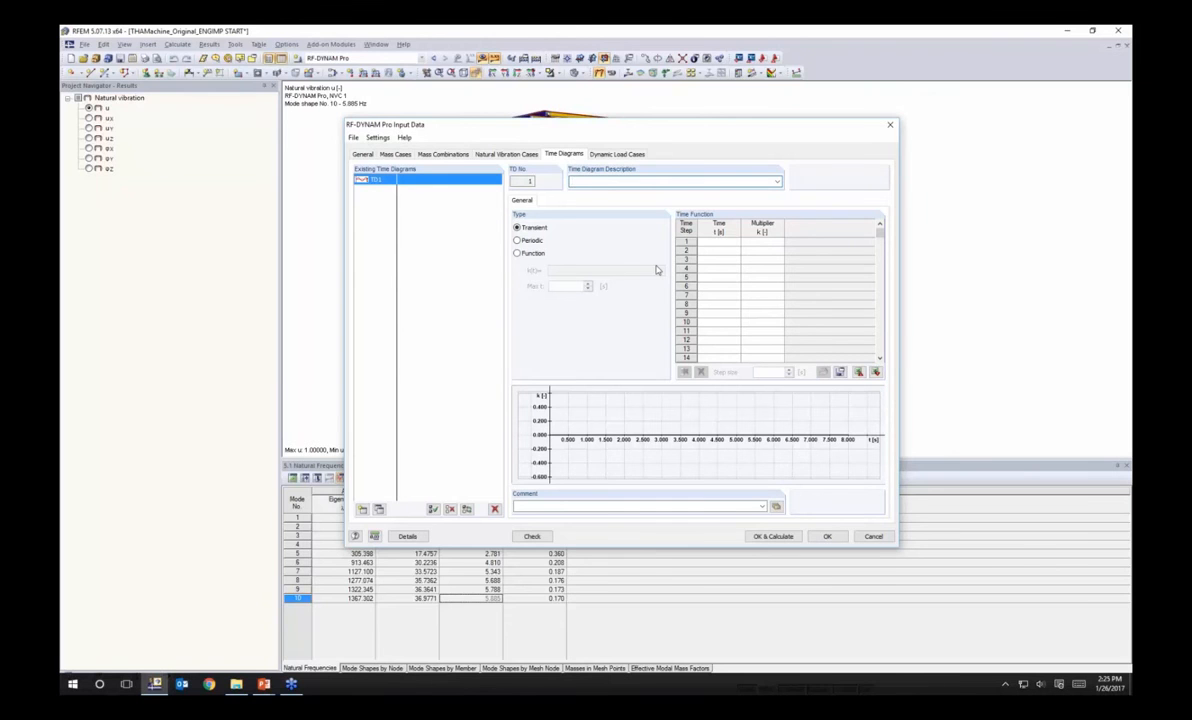
{"action": "type", "text": "vertical component"}
{"action": "left_click", "coordinate": [528, 241]}
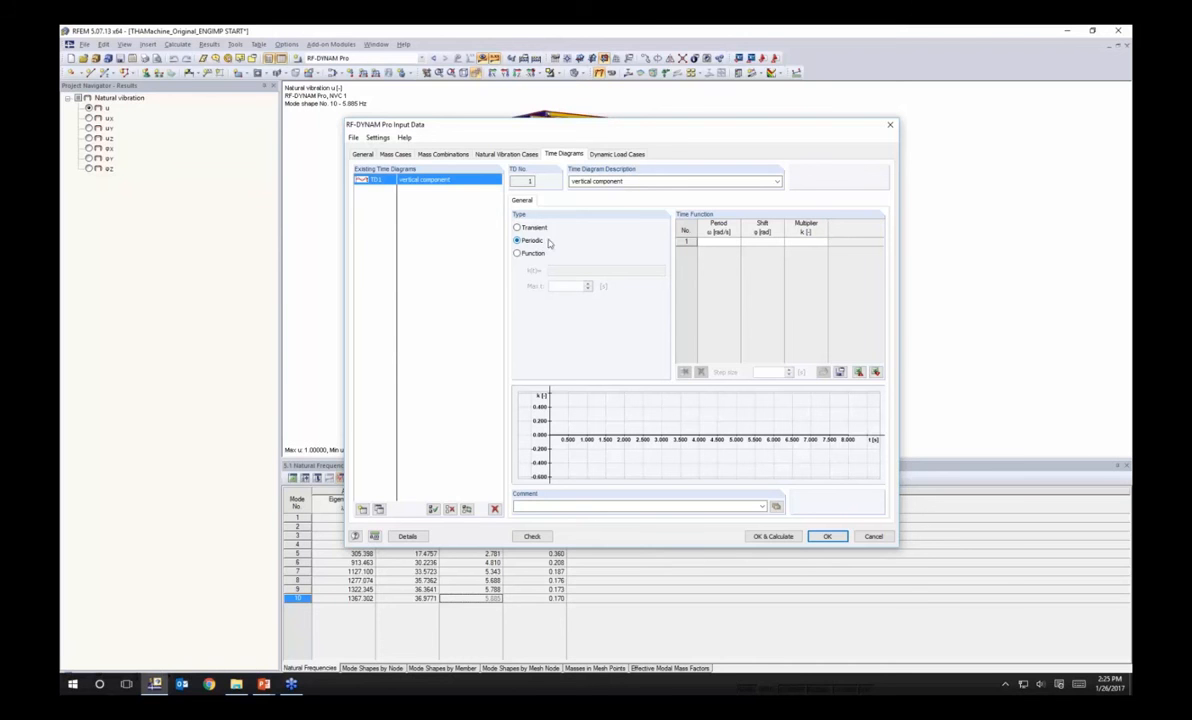
{"action": "left_click", "coordinate": [703, 242]}
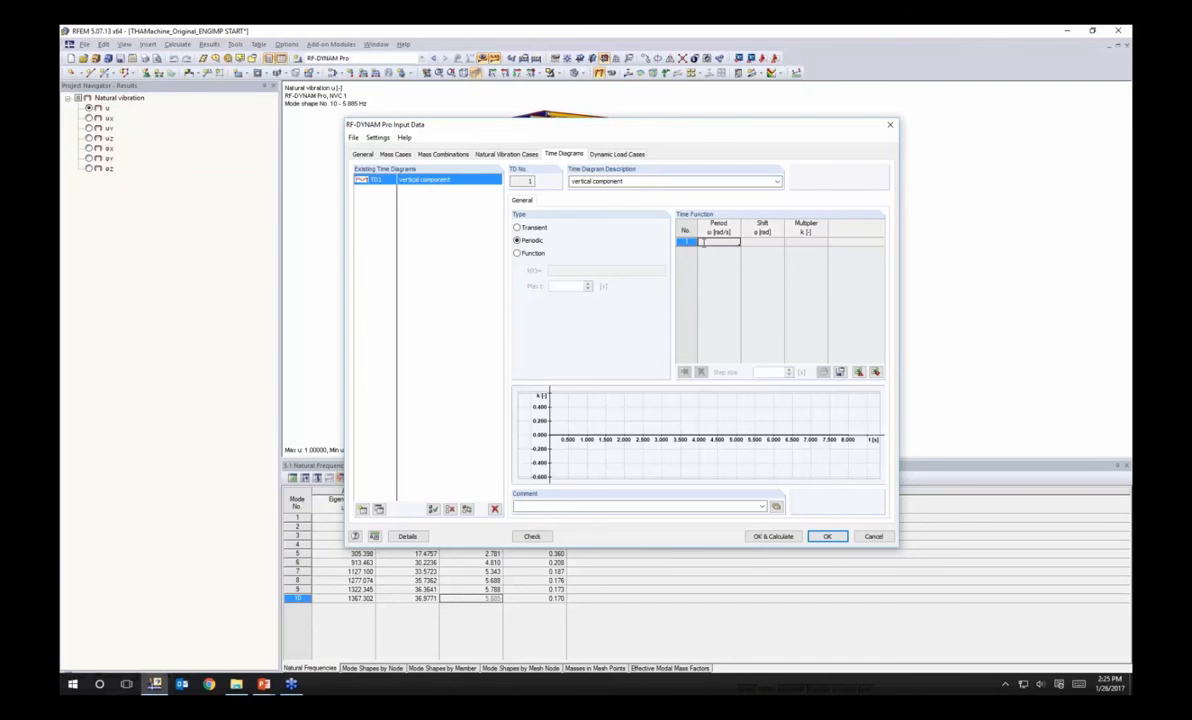
{"action": "type", "text": "33.51"}
{"action": "left_click", "coordinate": [750, 243]}
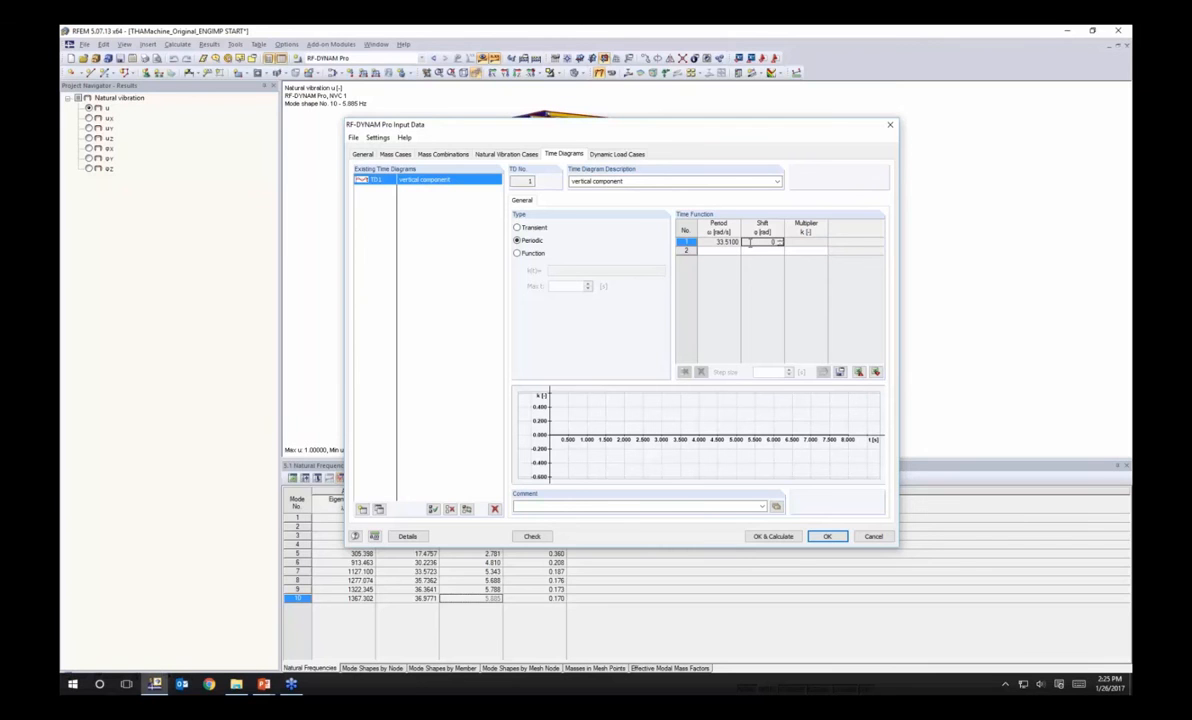
{"action": "key", "text": "Tab"}
{"action": "type", "text": "1.0"}
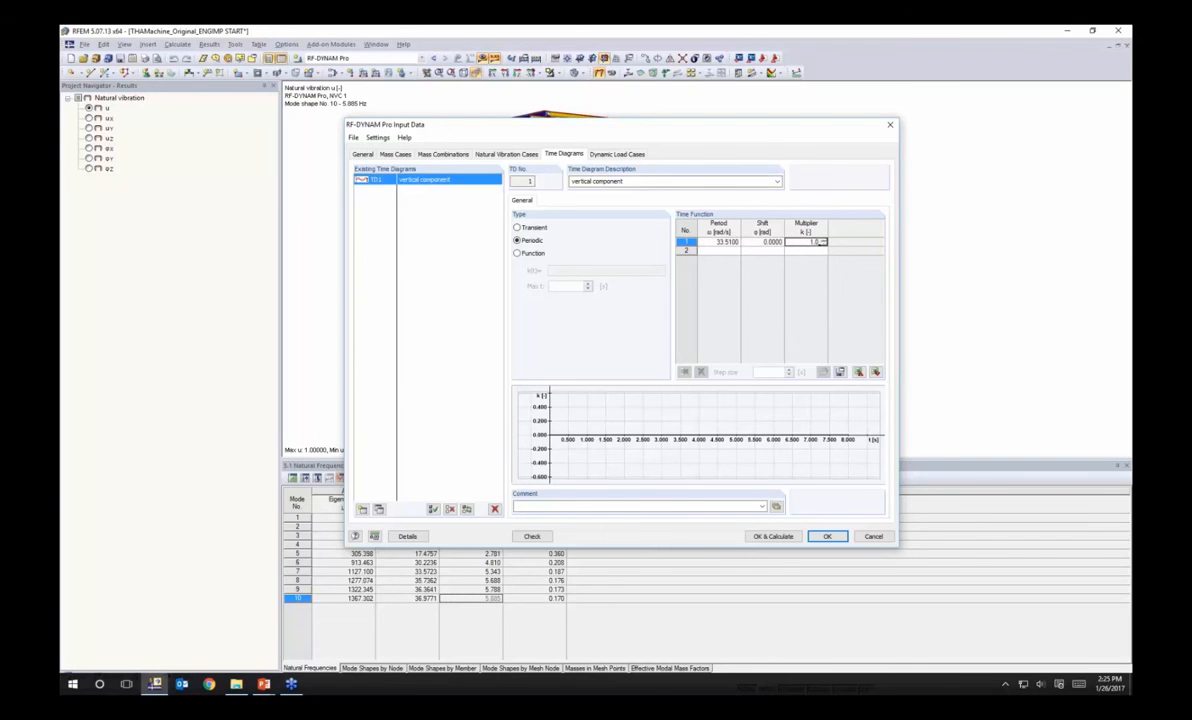
{"action": "left_click_drag", "start_coordinate": [737, 126], "coordinate": [653, 180]}
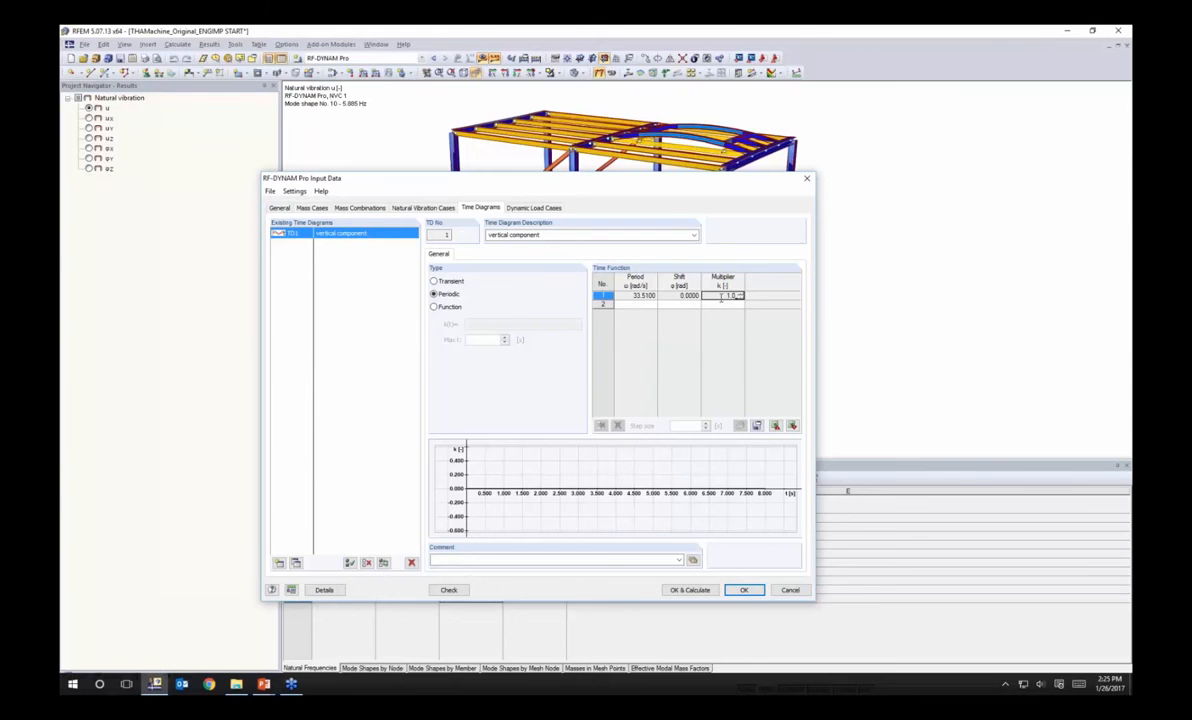
{"action": "key", "text": "Return"}
{"action": "mouse_move", "coordinate": [664, 173]}
{"action": "left_mouse_down"}
{"action": "mouse_move", "coordinate": [750, 166]}
{"action": "mouse_move", "coordinate": [806, 107]}
{"action": "left_mouse_up"}
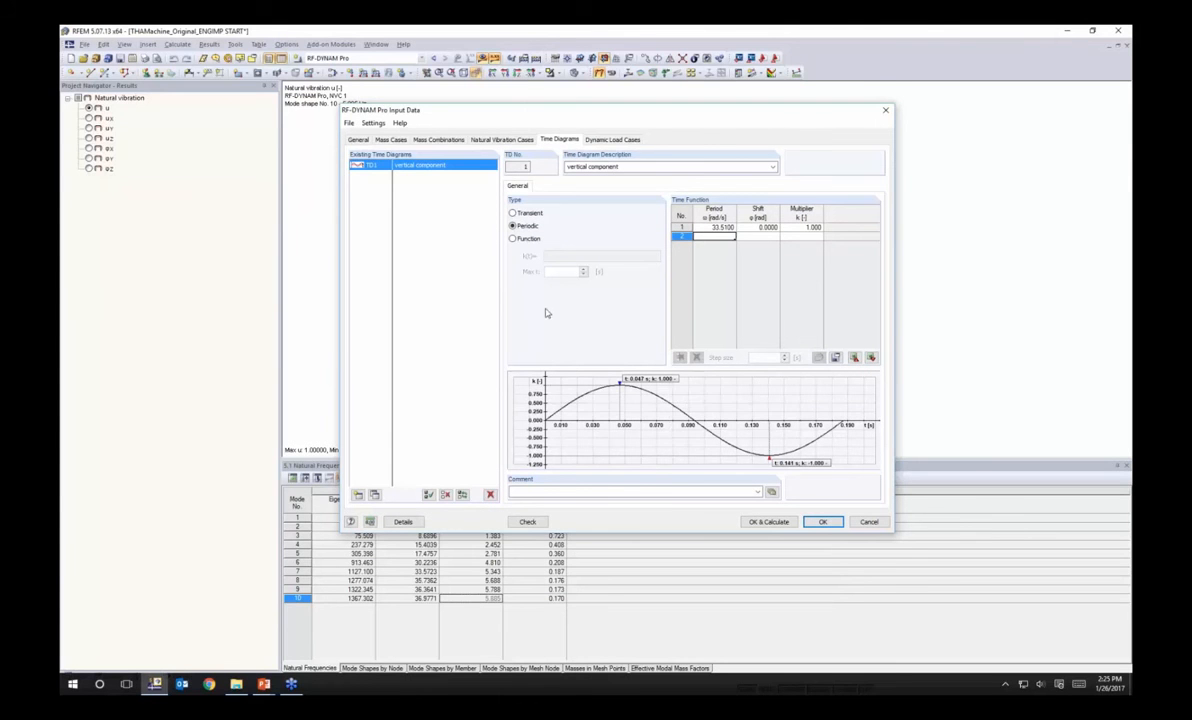
Step: Add a periodic time diagram "horizontal component" with 33.51 rad/s, 1.57 rad shift and multiplier 1.000, and compare its curve with the vertical one
{"action": "left_click", "coordinate": [358, 494]}
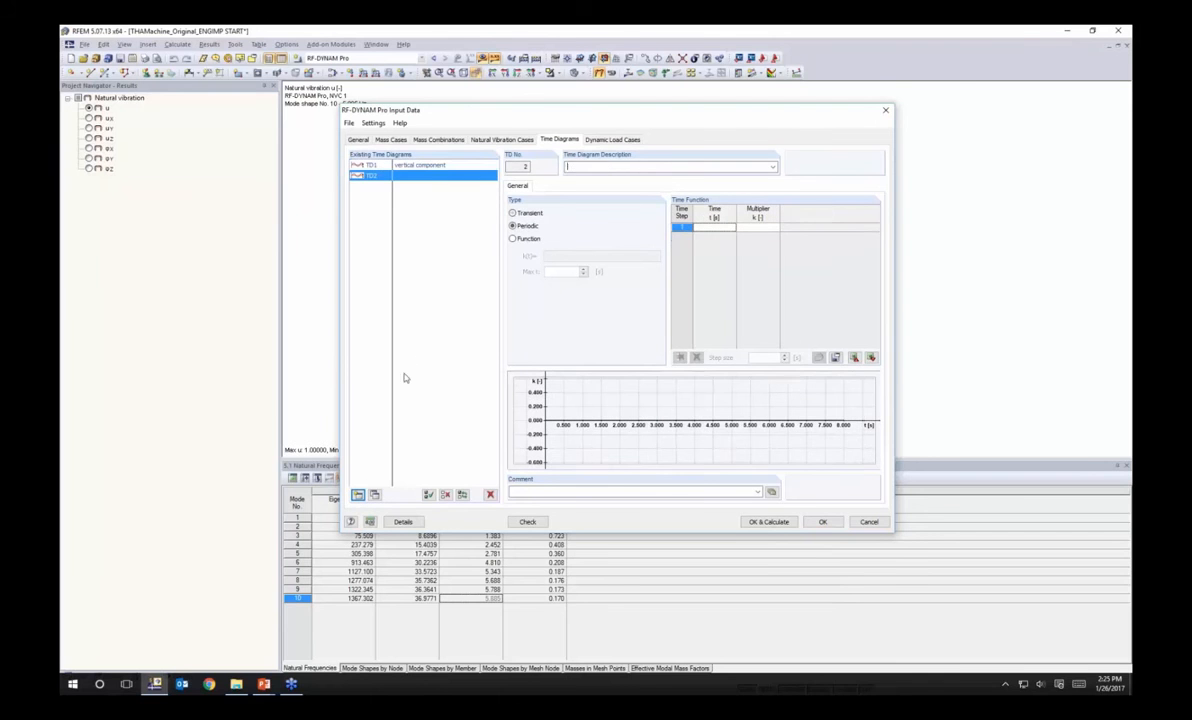
{"action": "left_click", "coordinate": [570, 168]}
{"action": "type", "text": "horizontal component"}
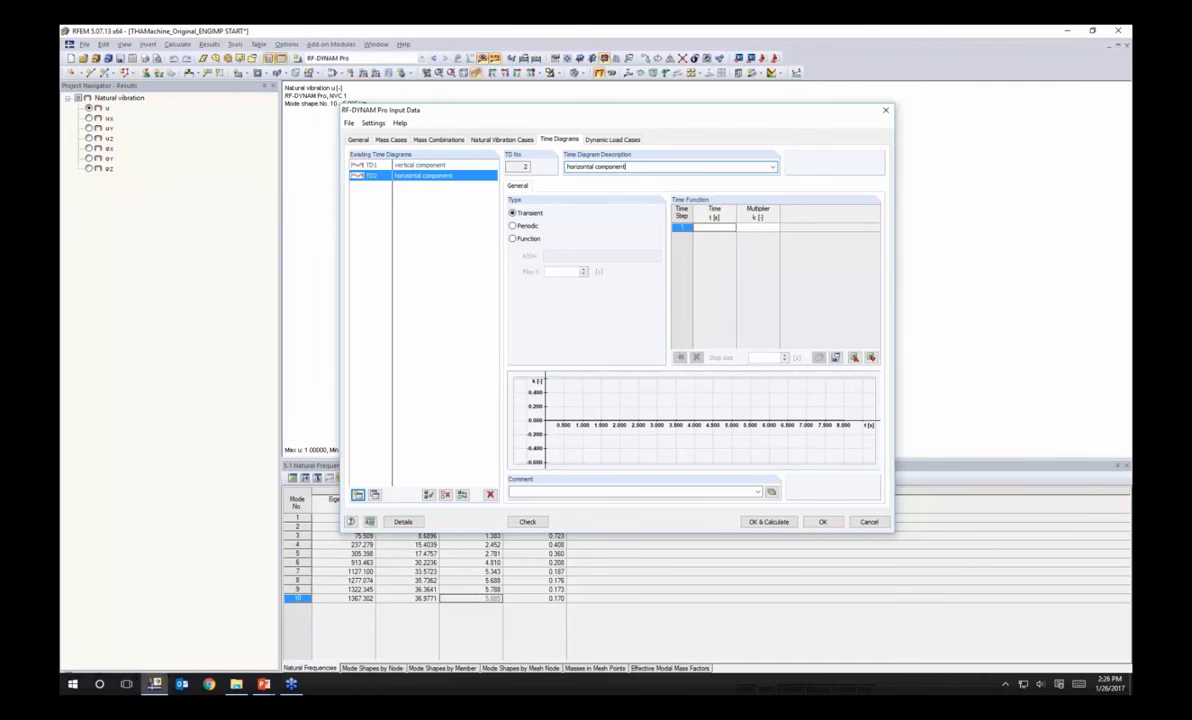
{"action": "left_click", "coordinate": [512, 225]}
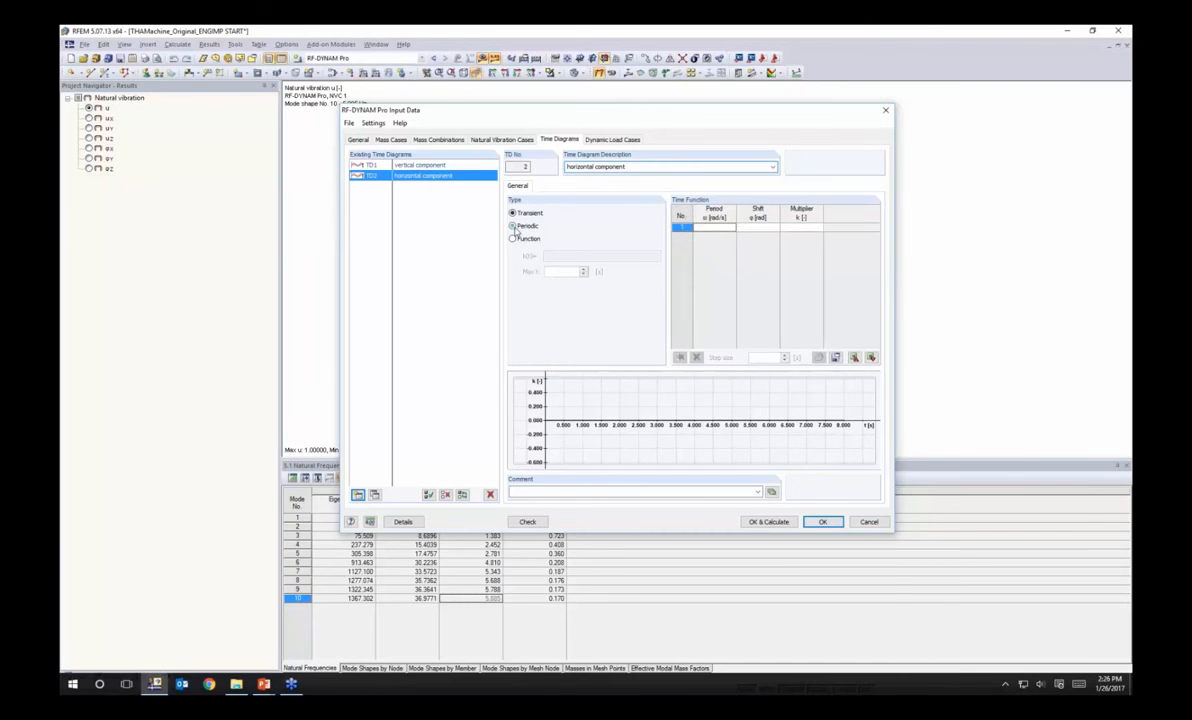
{"action": "left_click", "coordinate": [704, 228]}
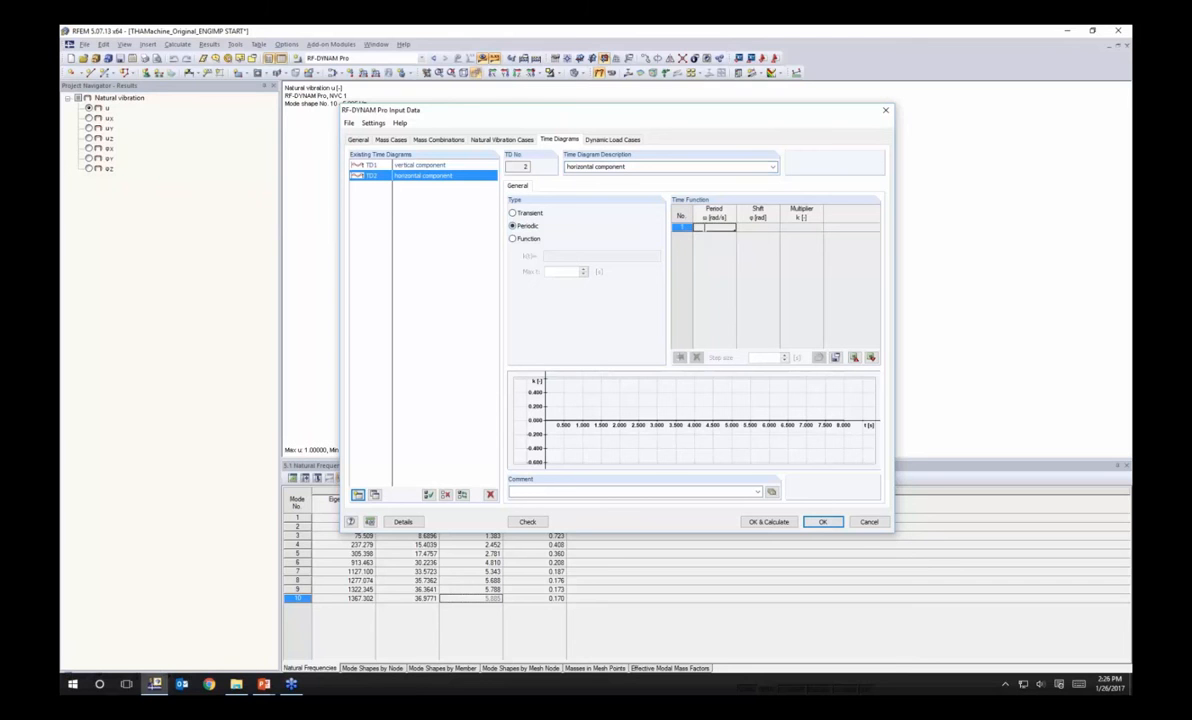
{"action": "type", "text": "33.51"}
{"action": "key", "text": "Tab"}
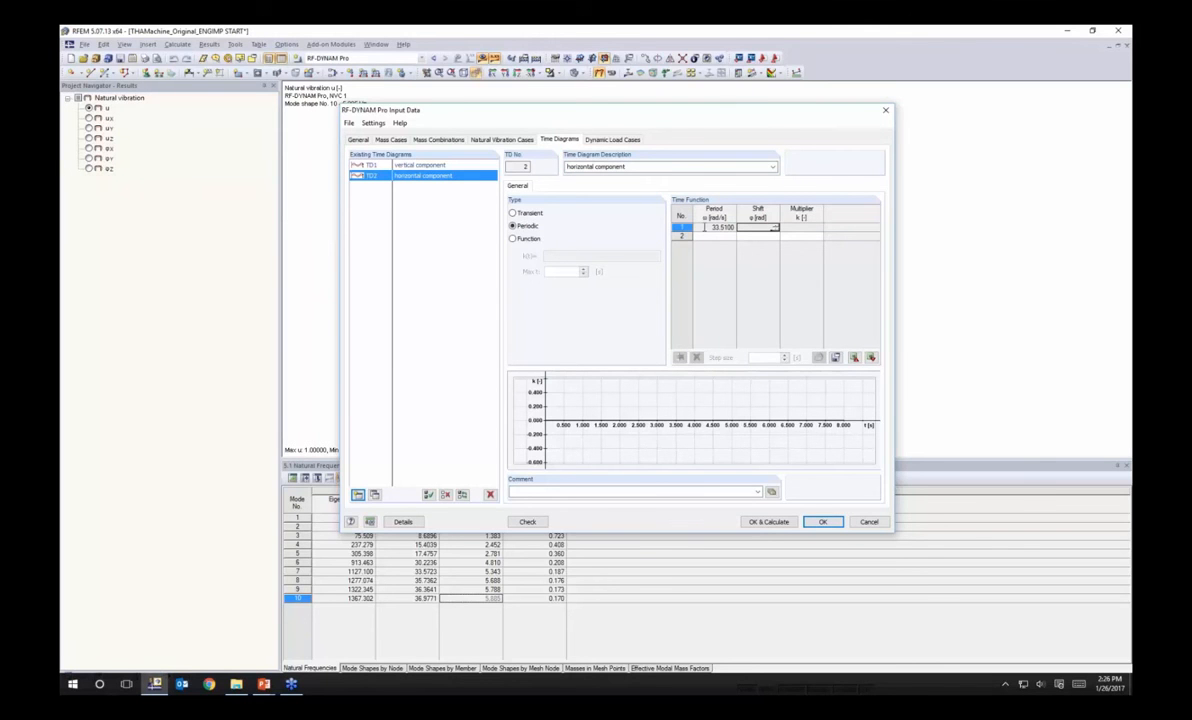
{"action": "type", "text": ".57"}
{"action": "key", "text": "Tab"}
{"action": "key", "text": "Tab"}
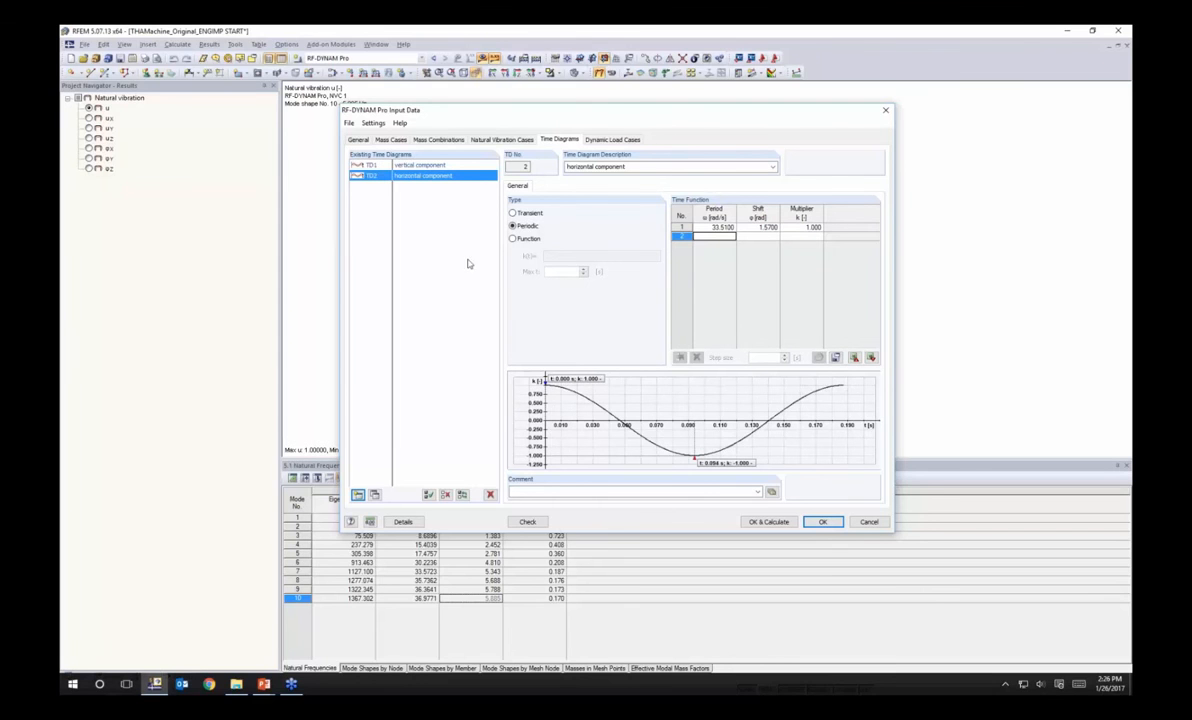
{"action": "left_click", "coordinate": [429, 168]}
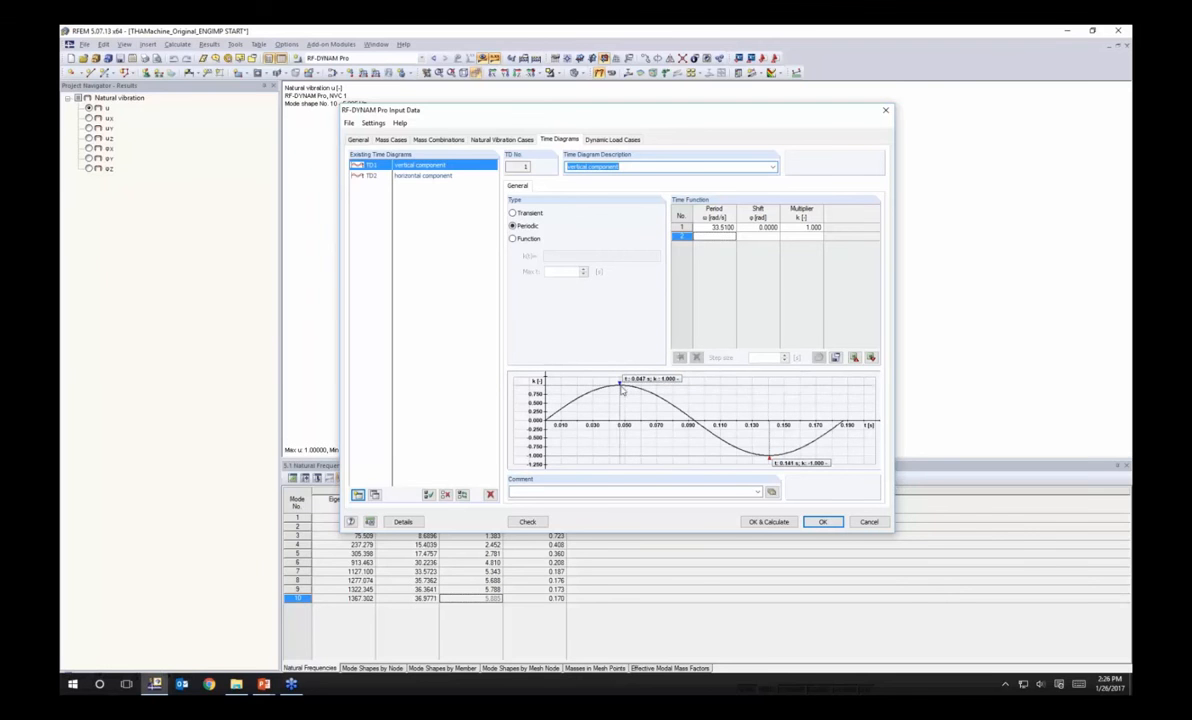
{"action": "left_click", "coordinate": [425, 175]}
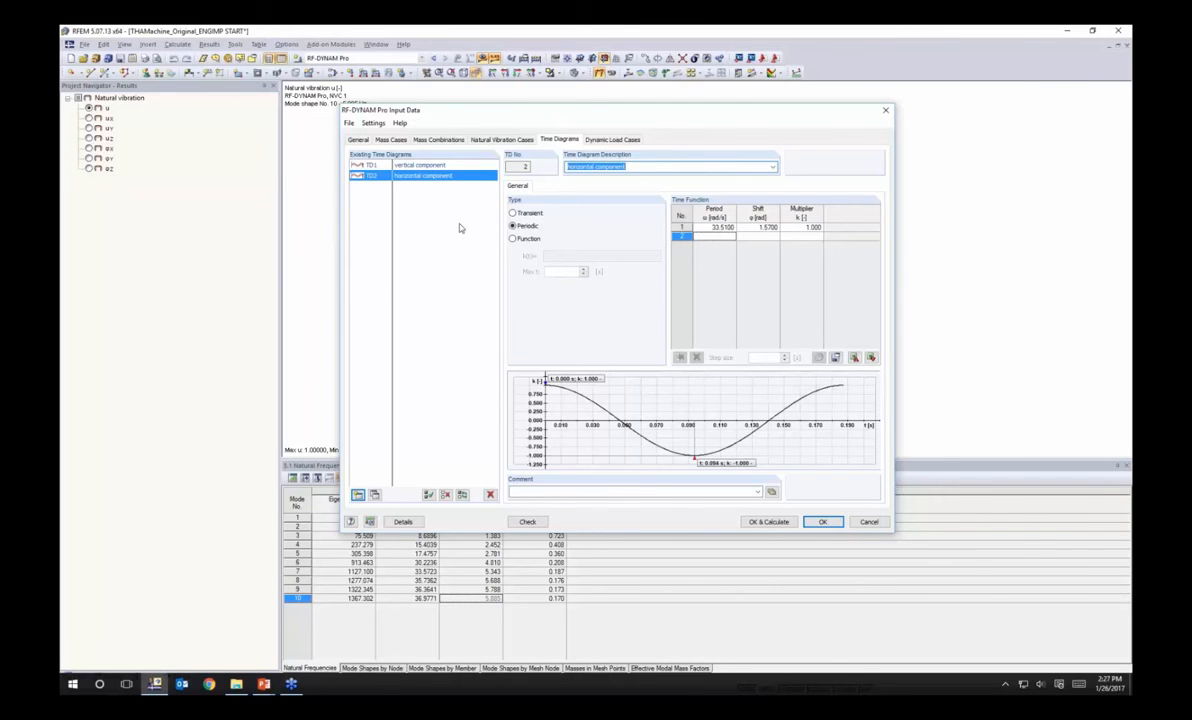
Step: Describe dynamic load case DLC1 as "Machine Induced Vibrations" and assign natural vibration case NVC1 to it
{"action": "left_click", "coordinate": [599, 141]}
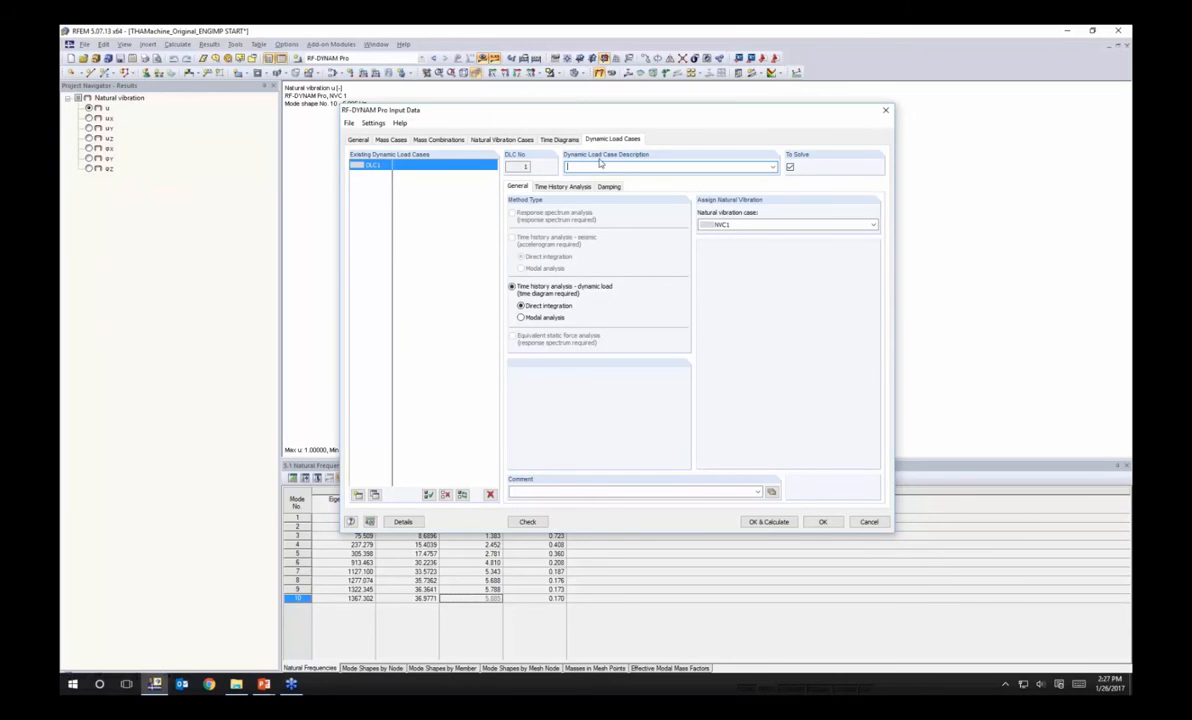
{"action": "left_click", "coordinate": [592, 166]}
{"action": "type", "text": "Machine Induced Vibrations"}
{"action": "left_click", "coordinate": [735, 224]}
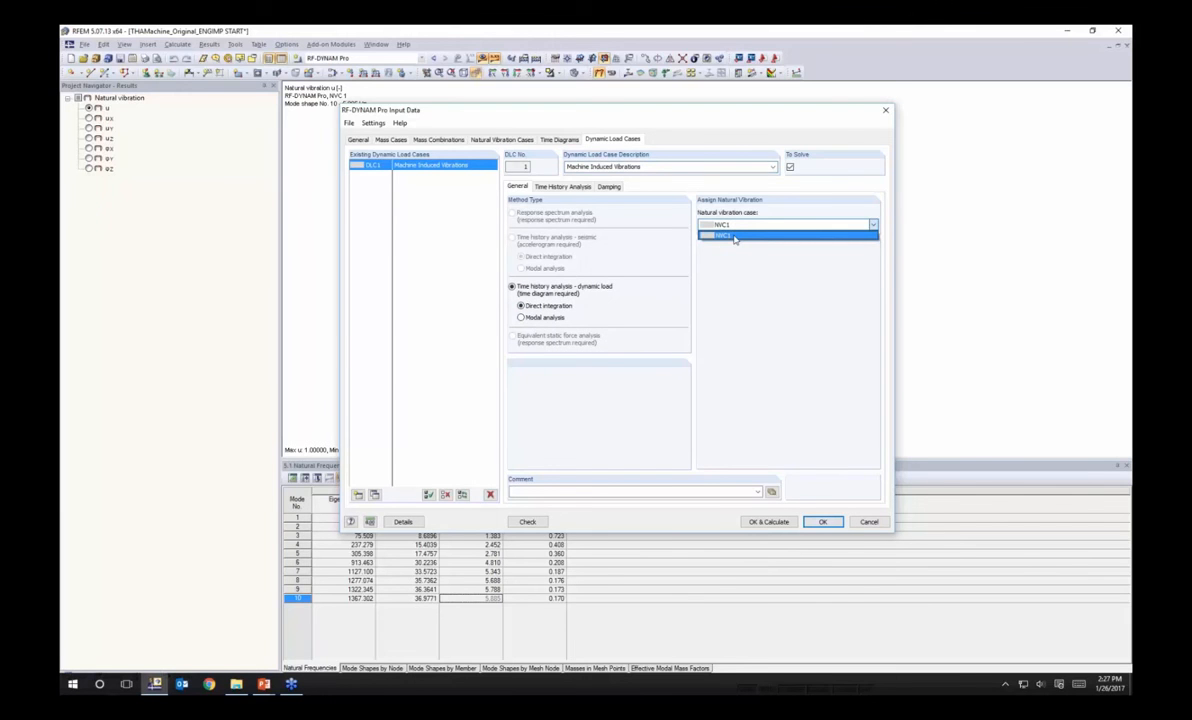
{"action": "left_click", "coordinate": [735, 236]}
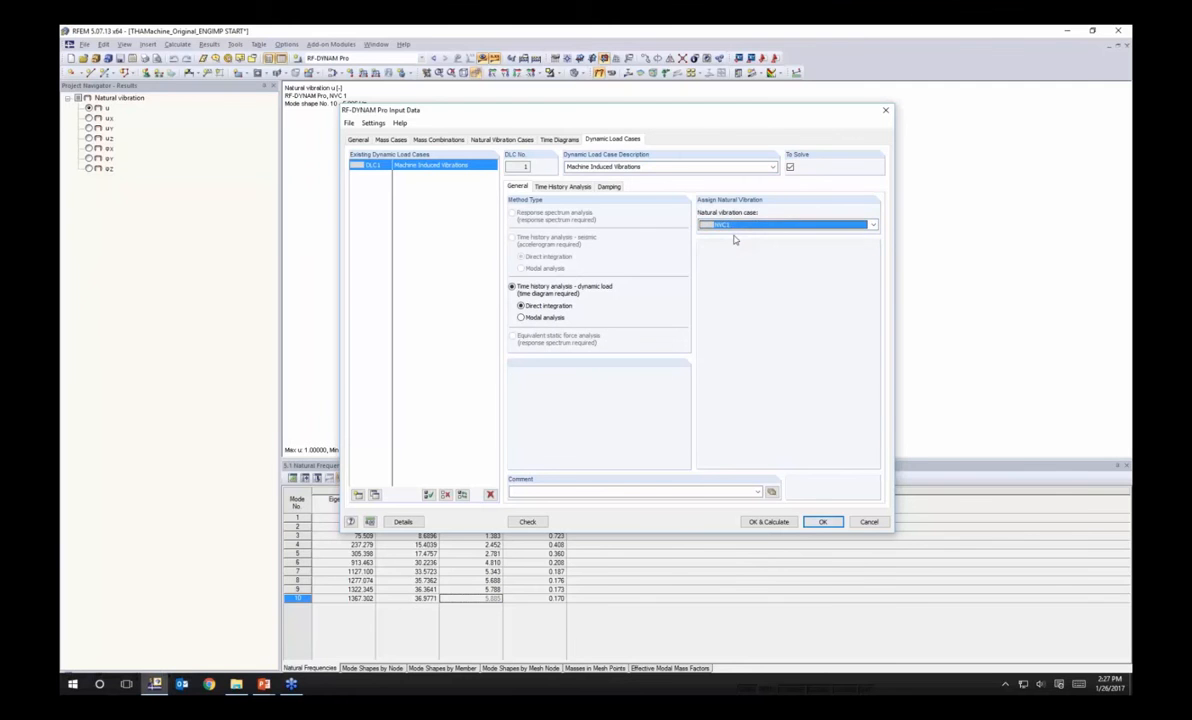
Step: Check the general settings and calculation parameters of natural vibration case NVC1, and return to the dynamic load case
{"action": "left_click", "coordinate": [478, 141]}
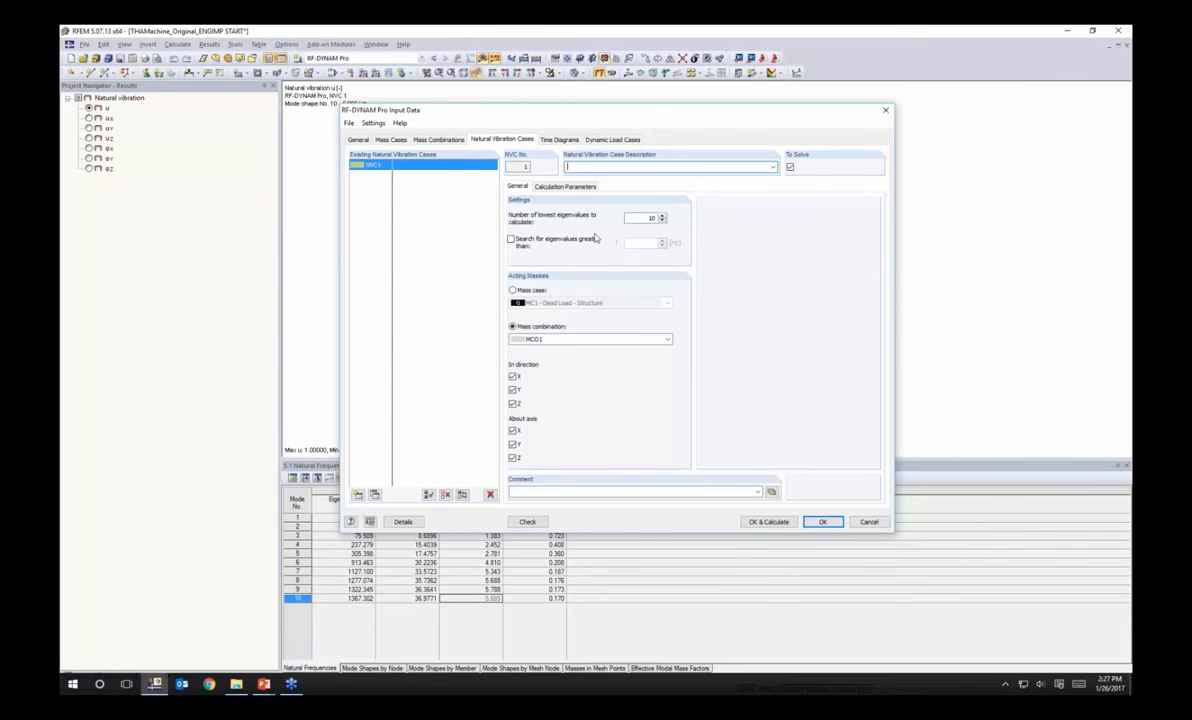
{"action": "left_click", "coordinate": [584, 189]}
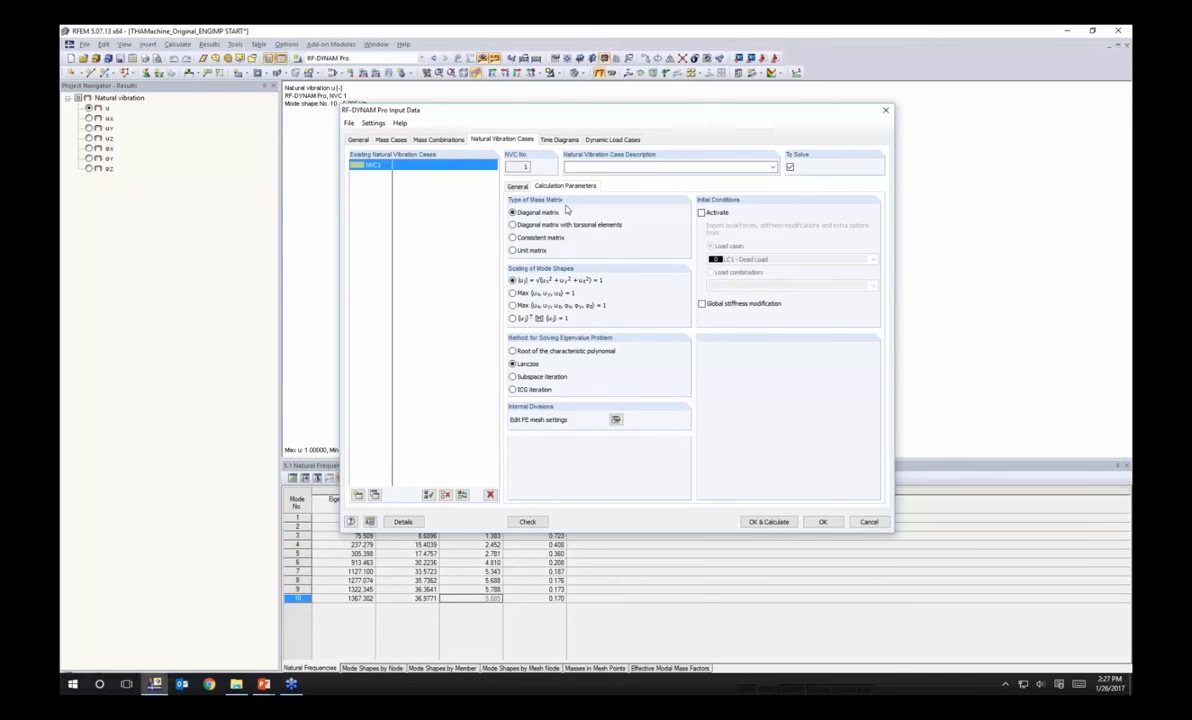
{"action": "left_click", "coordinate": [611, 139]}
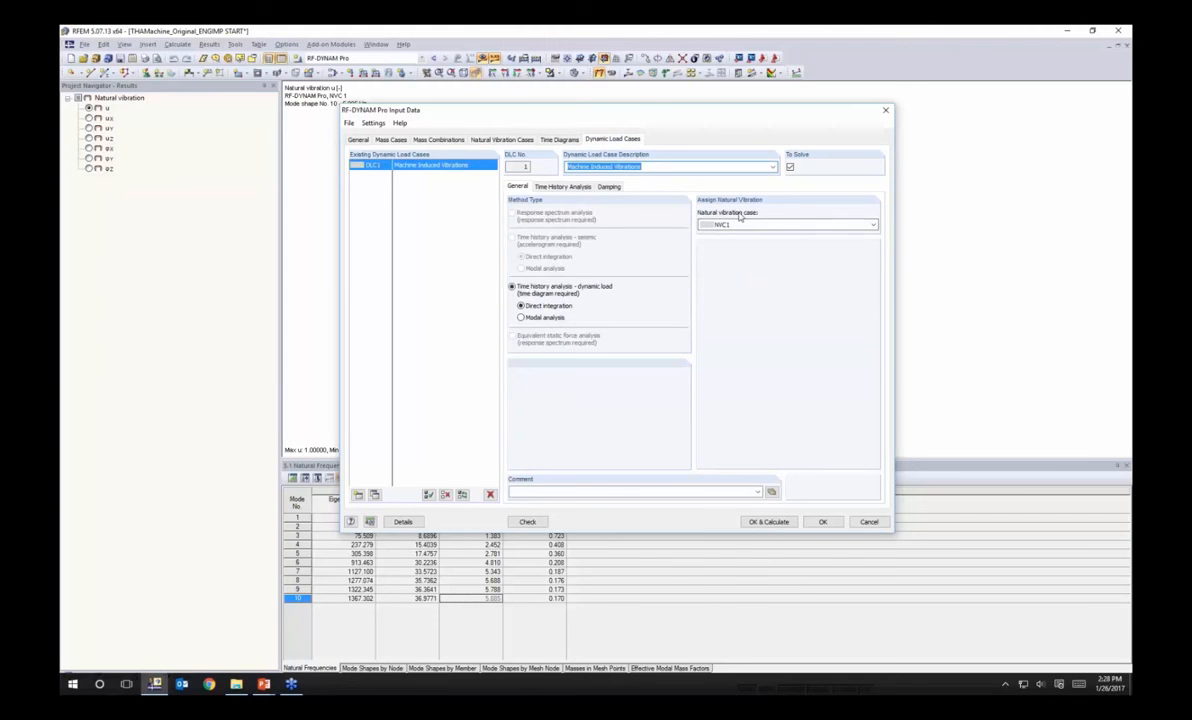
Step: Pair load case LC3 Centrifugal Force, vertical with time diagram TD1 vertical component in the time history analysis of DLC1
{"action": "left_click", "coordinate": [580, 187]}
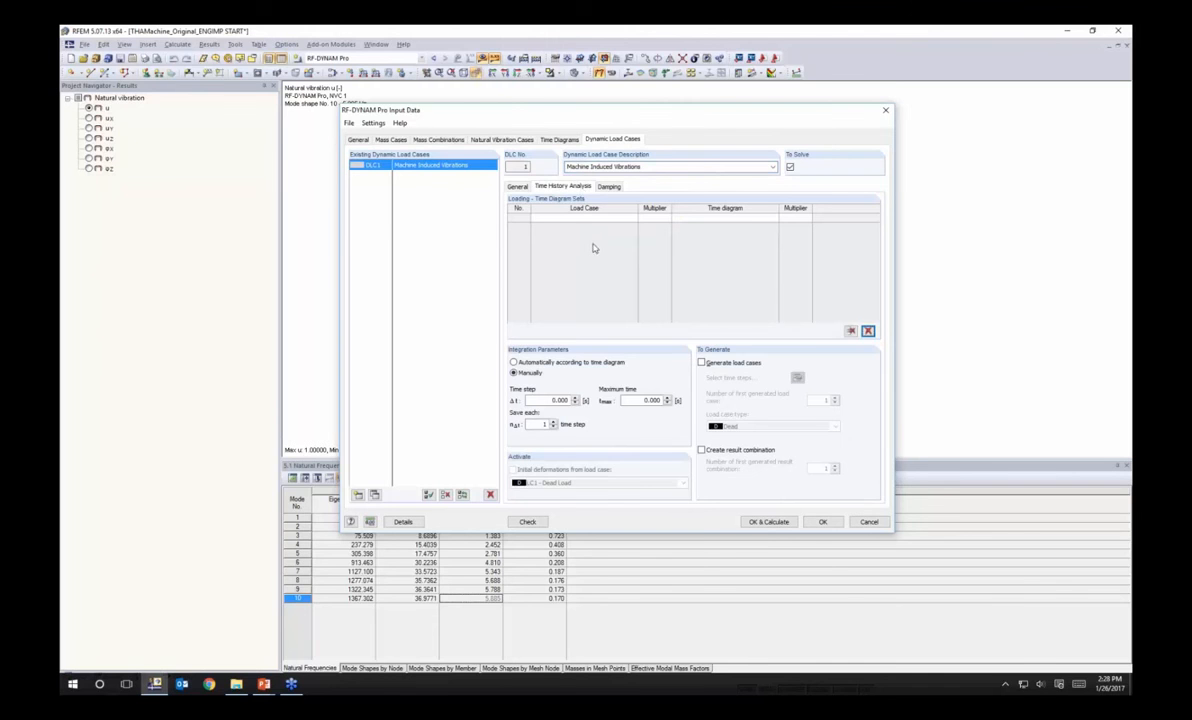
{"action": "left_click", "coordinate": [589, 218]}
{"action": "left_click", "coordinate": [632, 218]}
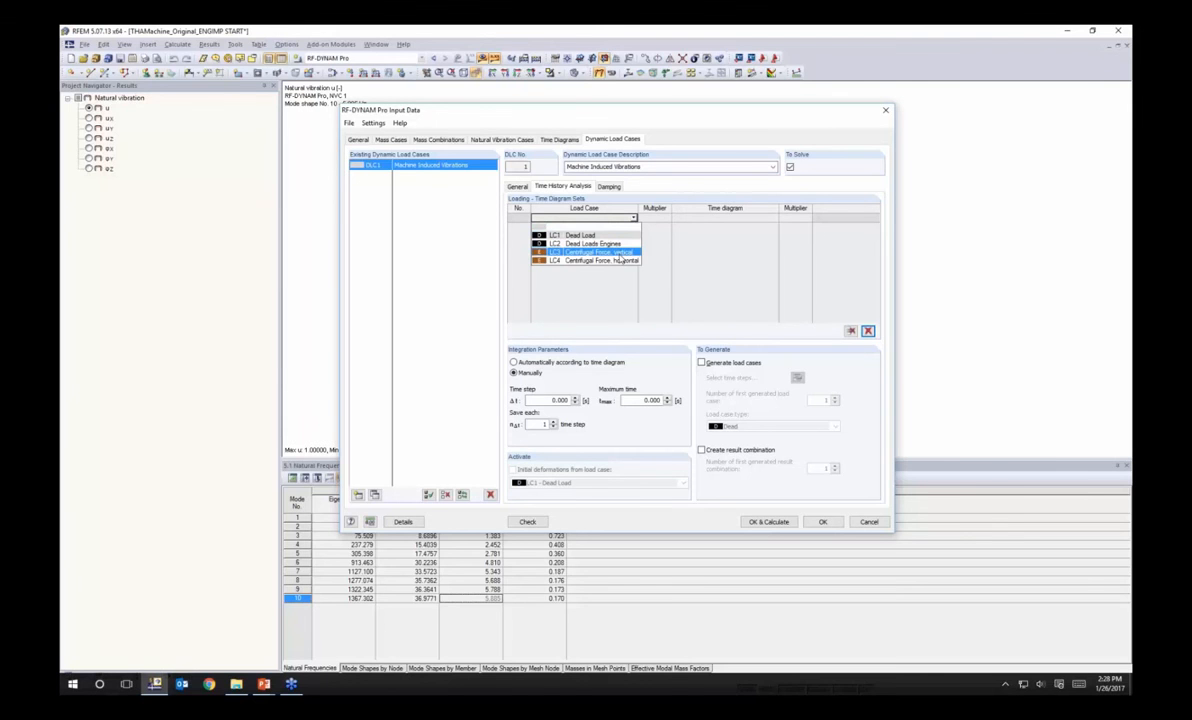
{"action": "left_click", "coordinate": [610, 253]}
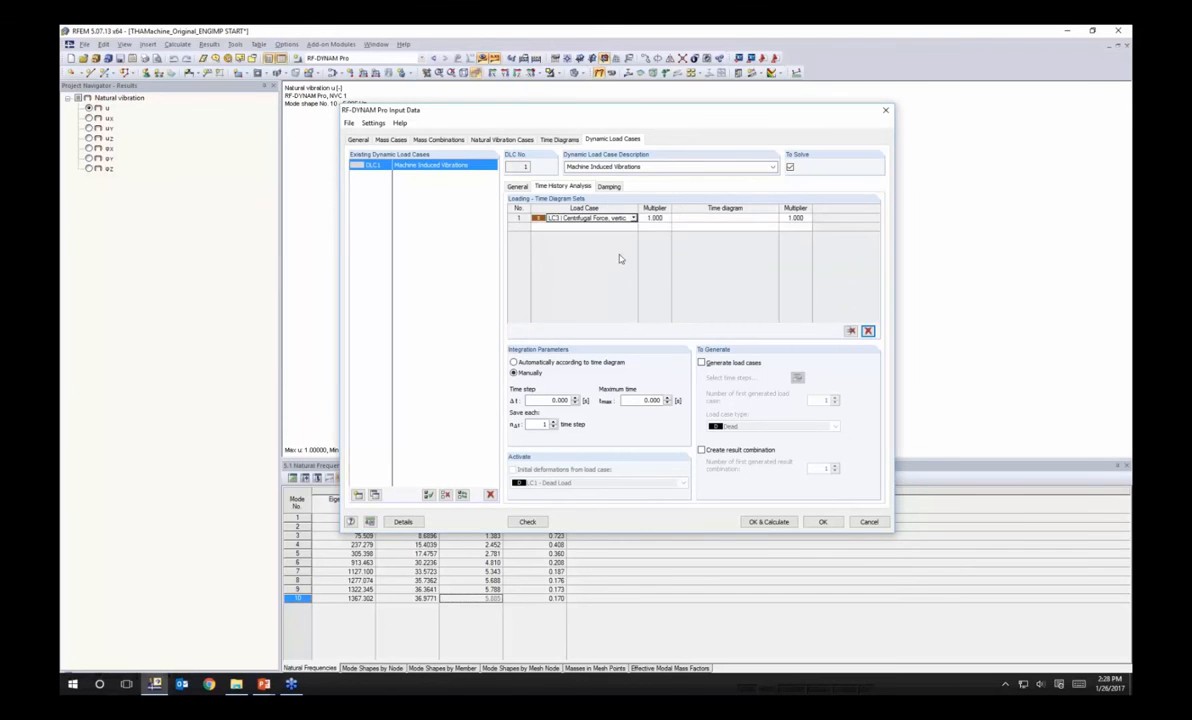
{"action": "left_click", "coordinate": [653, 218]}
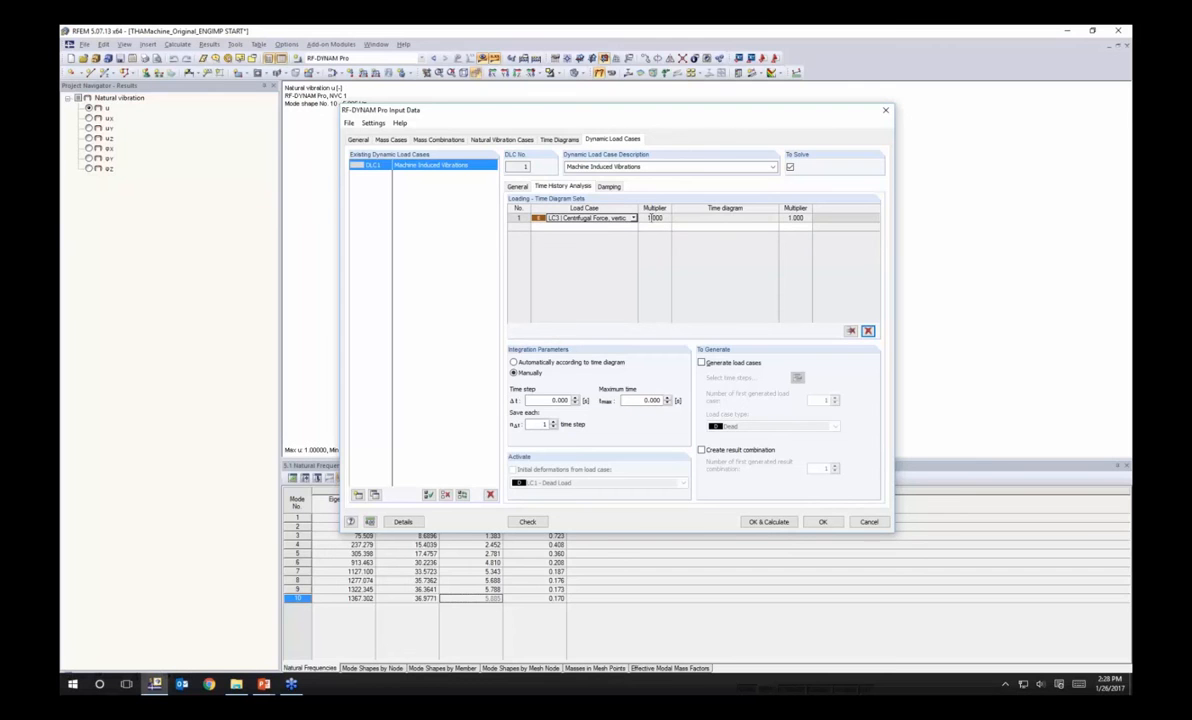
{"action": "left_click", "coordinate": [684, 219]}
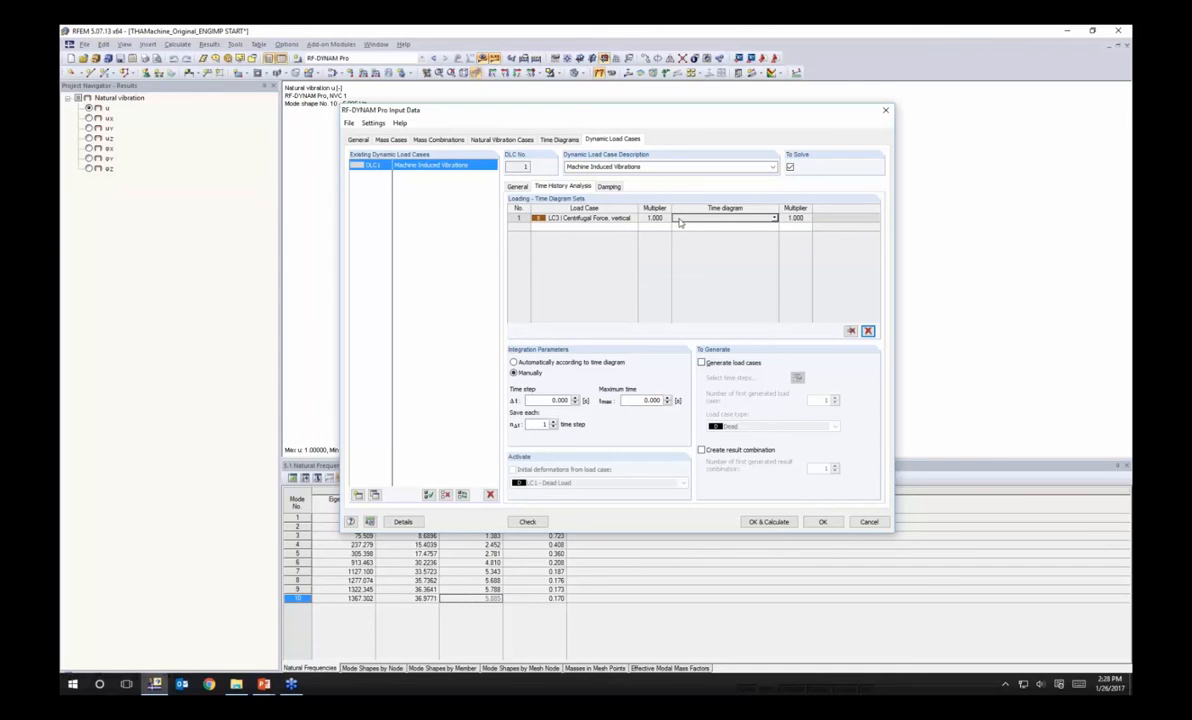
{"action": "left_click", "coordinate": [773, 219]}
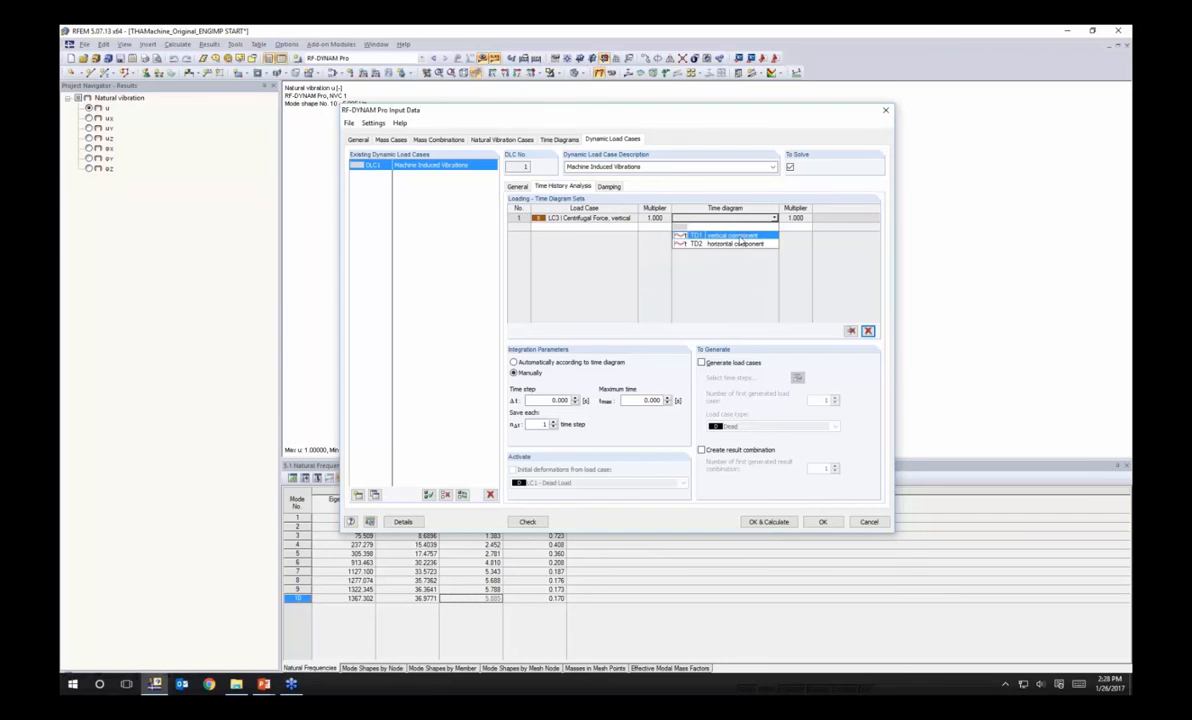
{"action": "left_click", "coordinate": [739, 237]}
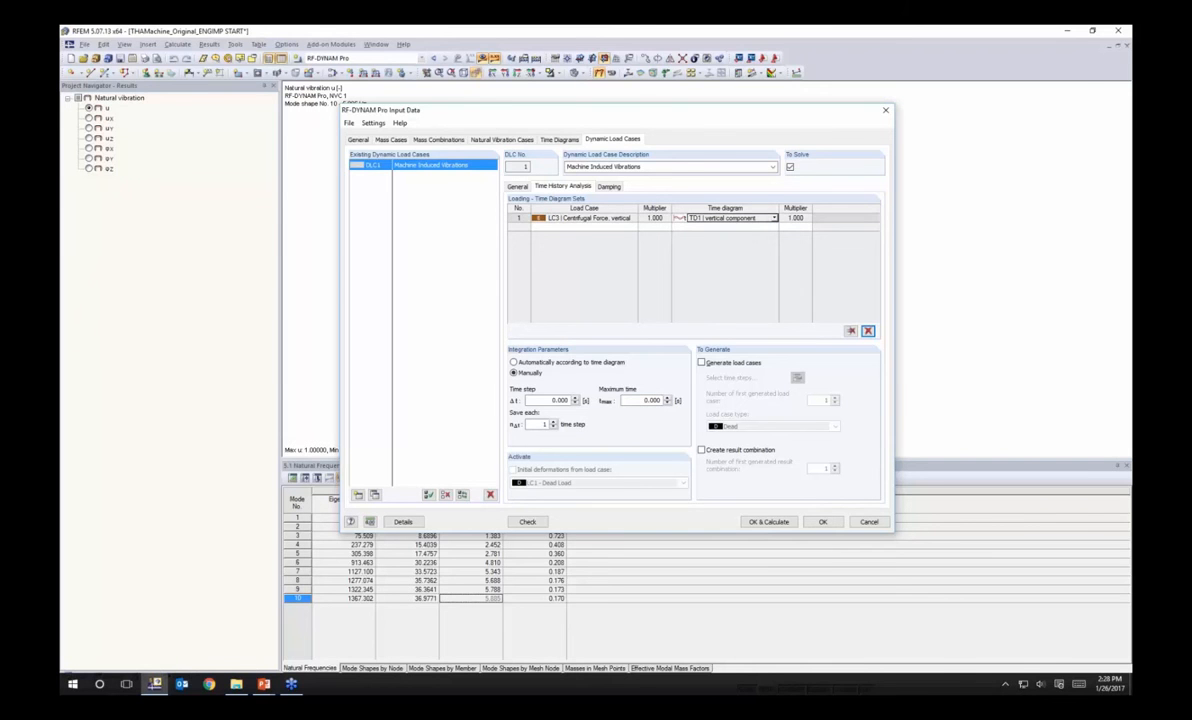
Step: Pair load case LC4 Centrifugal Force, horizontal with time diagram TD2 horizontal component in the second time diagram set of DLC1
{"action": "left_click", "coordinate": [600, 226]}
{"action": "left_click", "coordinate": [633, 226]}
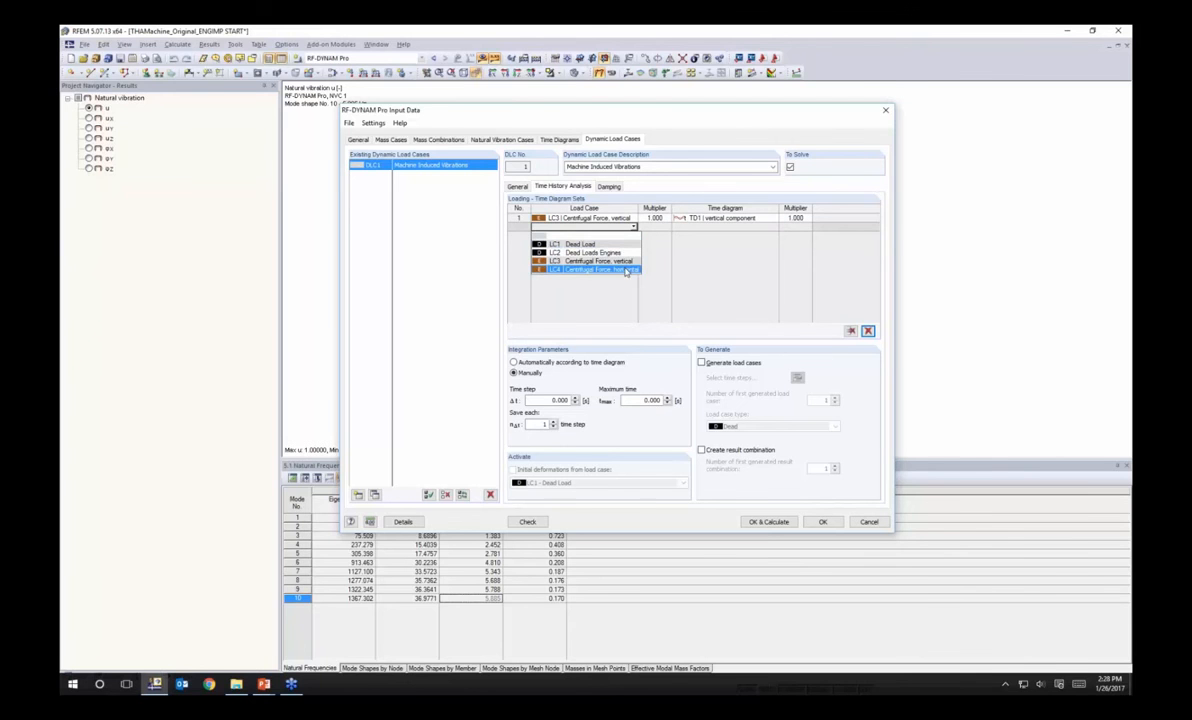
{"action": "left_click", "coordinate": [626, 270]}
{"action": "left_click", "coordinate": [690, 227]}
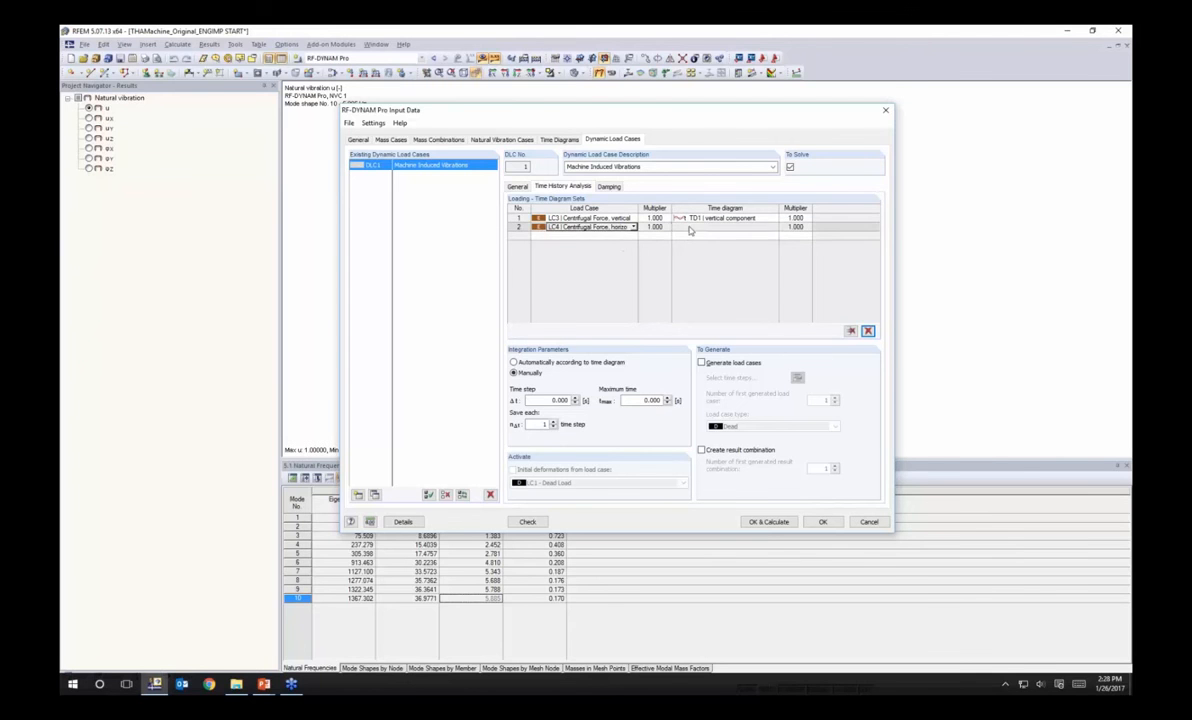
{"action": "left_click", "coordinate": [775, 228]}
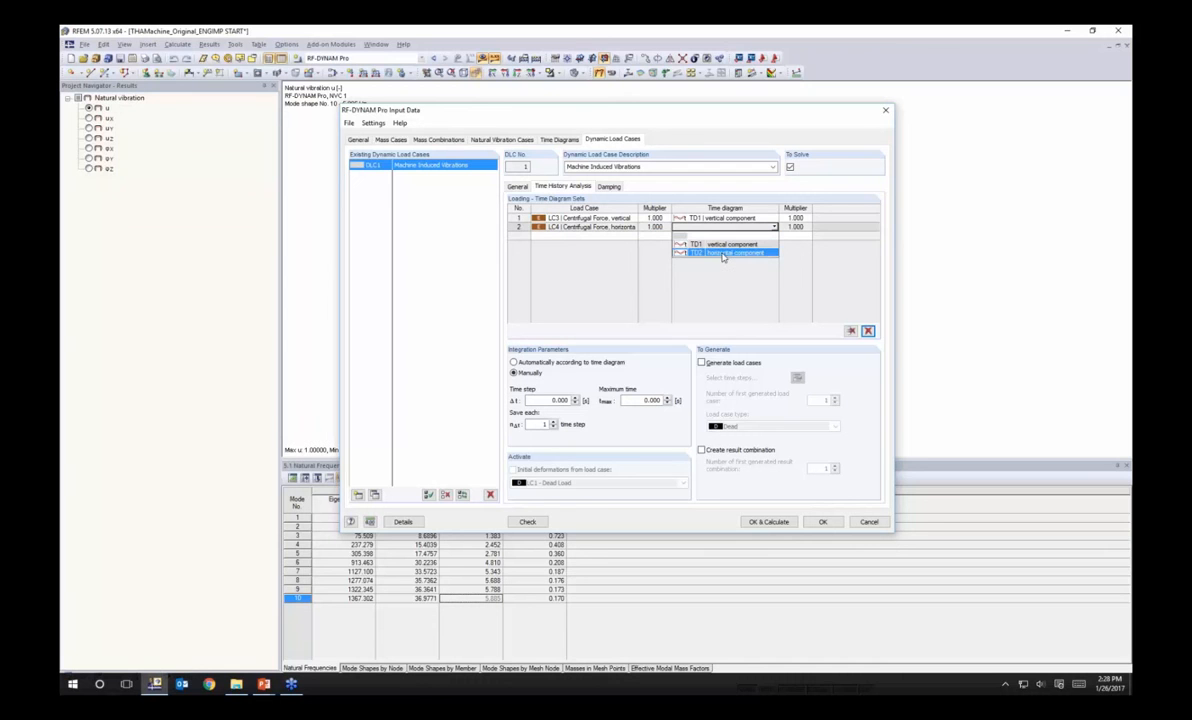
{"action": "left_click", "coordinate": [723, 253]}
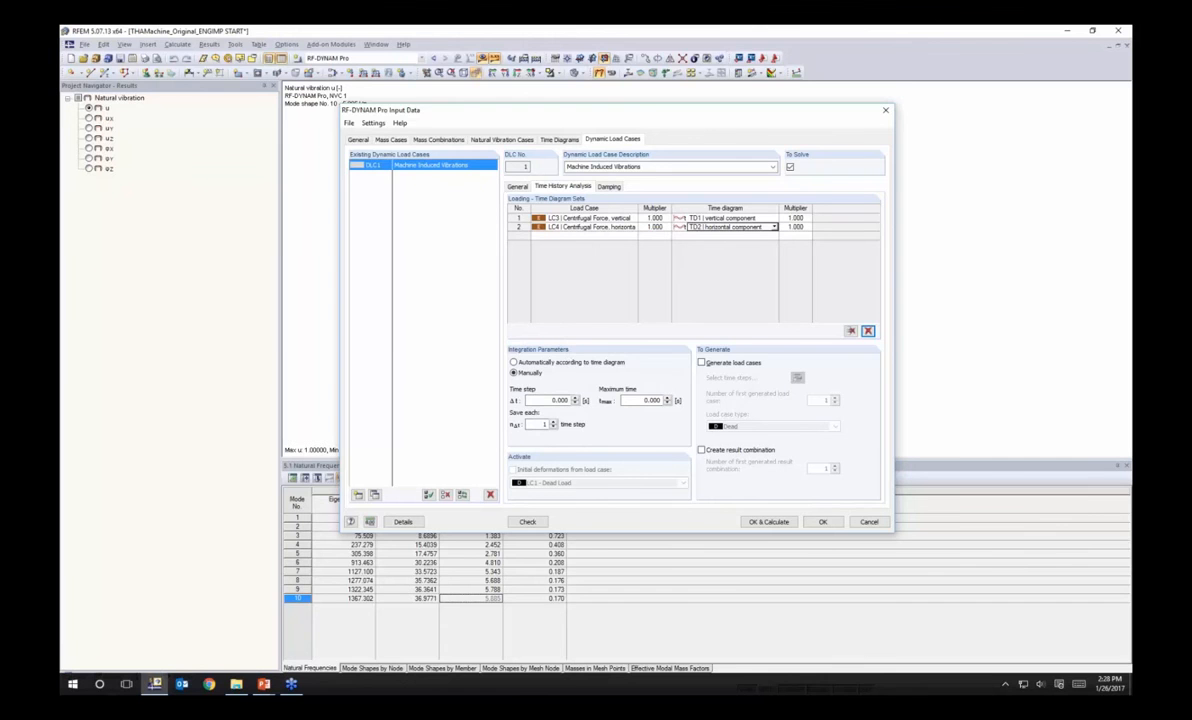
Step: Switch to the presentation and advance from the Example 1 slide to the Time Step Parameters slide
{"action": "key", "text": "alt+Tab"}
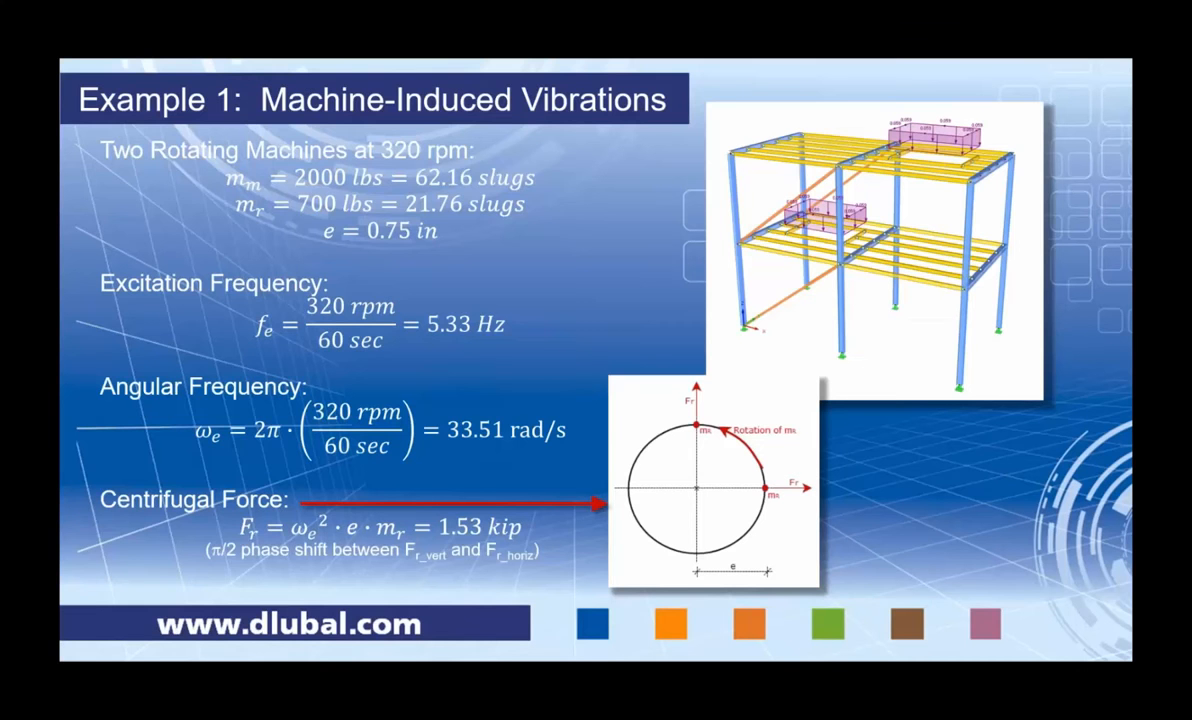
{"action": "key", "text": "Right"}
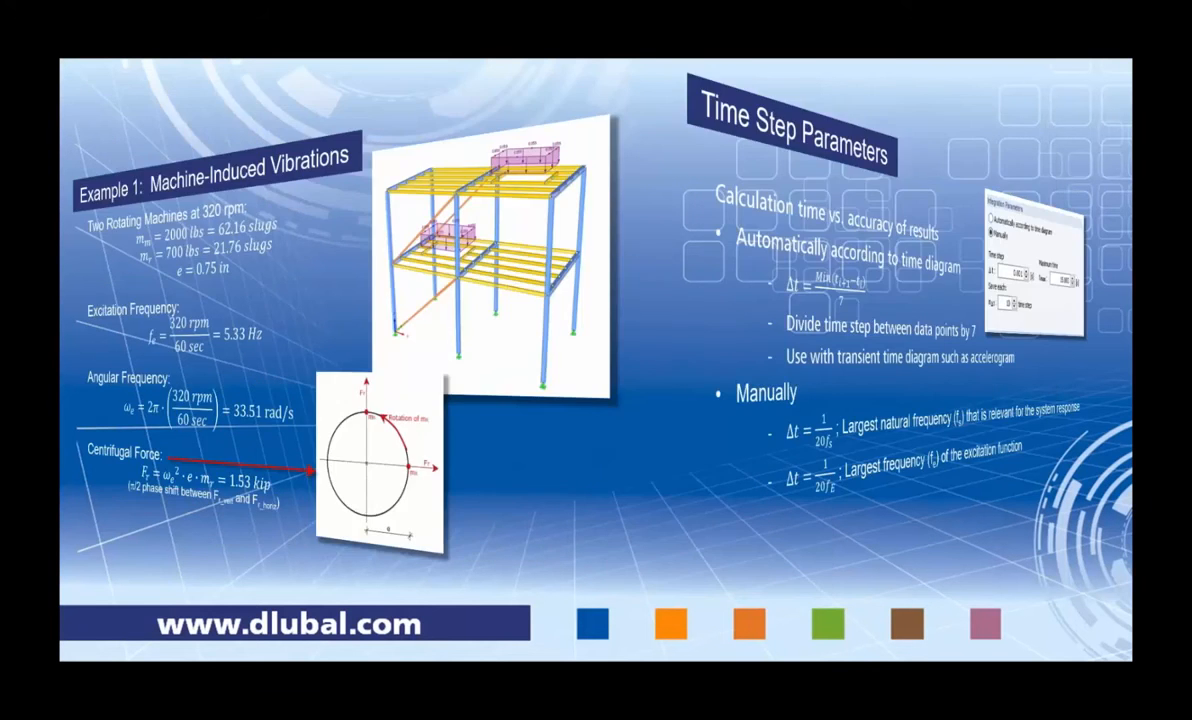
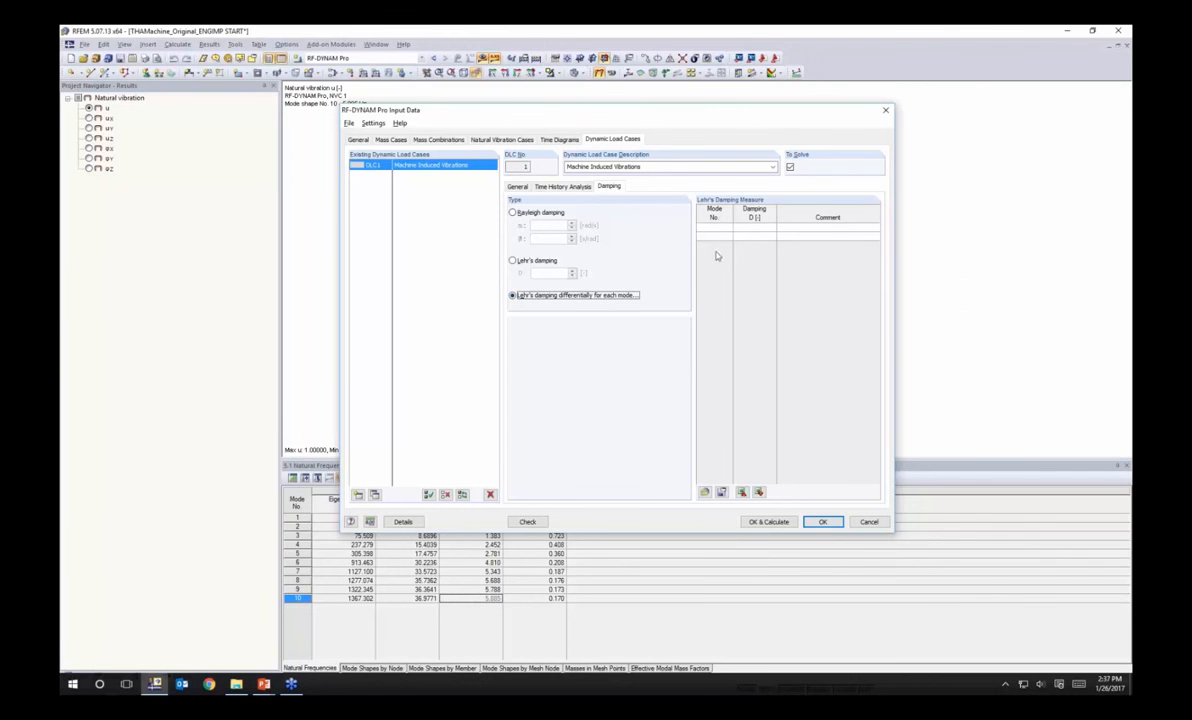
Step: Set the damping of DLC1 to Rayleigh damping with α 0.109933 rad/s and β 0.000499 s/rad, and accept the input data
{"action": "left_click", "coordinate": [716, 227]}
{"action": "left_click", "coordinate": [548, 213]}
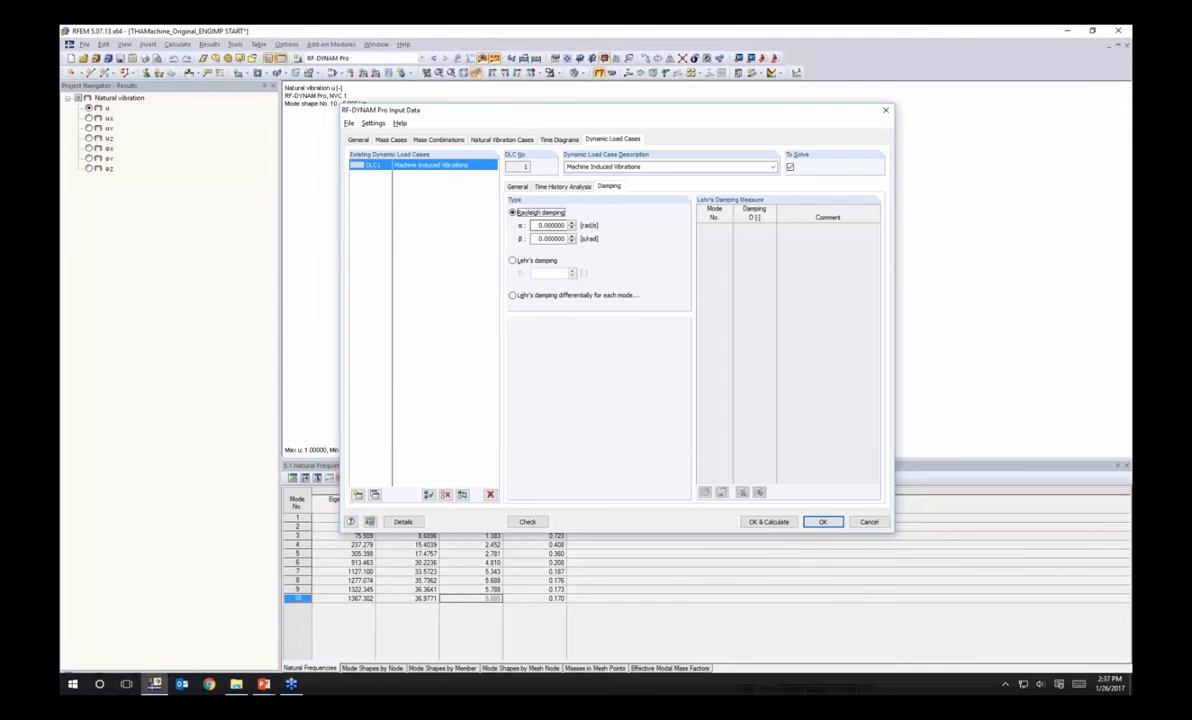
{"action": "key", "text": "Tab"}
{"action": "type", "text": "0.109933"}
{"action": "key", "text": "Tab"}
{"action": "type", "text": "0.00048"}
{"action": "left_click", "coordinate": [822, 521]}
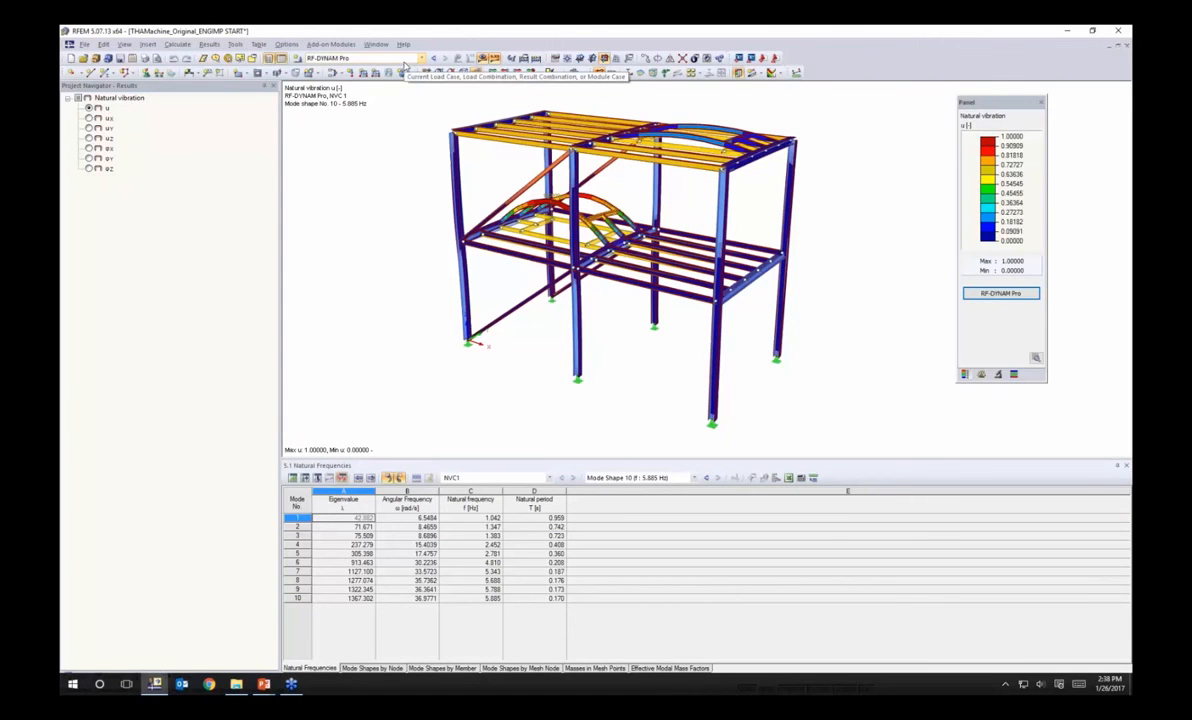
Step: Switch to the calculated model THAMachine_Original_ENGIMP and show its DLC1 Machine Induced Vibrations results
{"action": "left_click", "coordinate": [376, 44]}
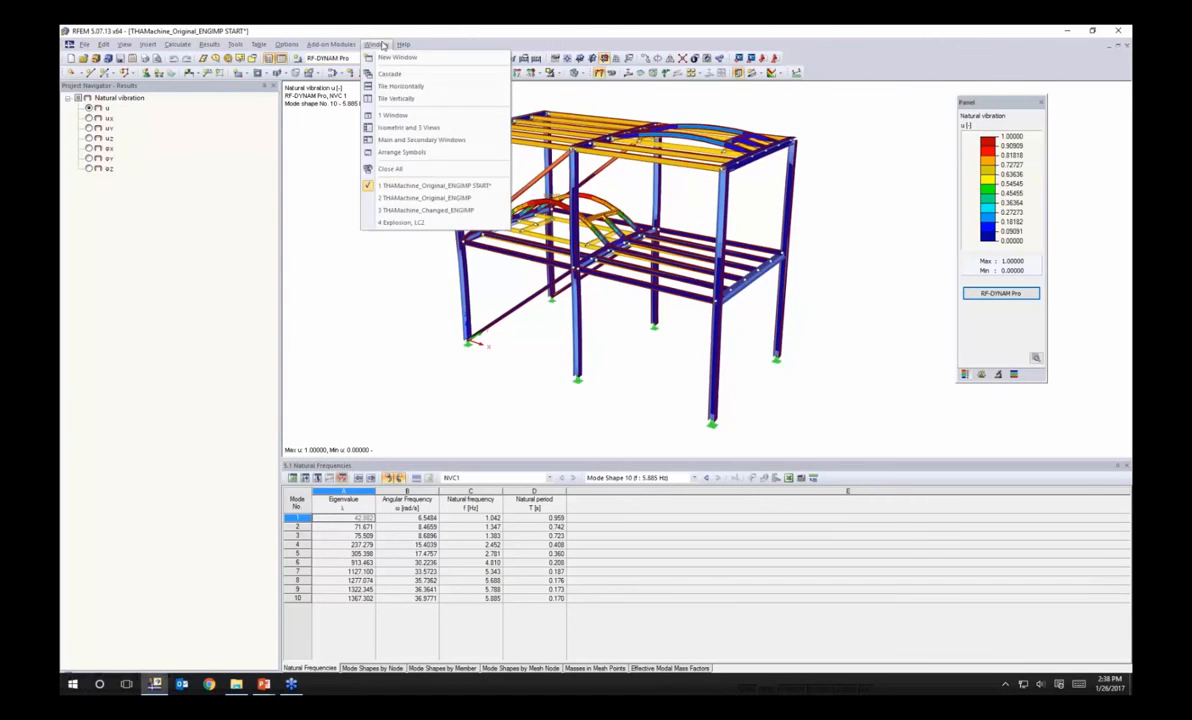
{"action": "left_click", "coordinate": [399, 198]}
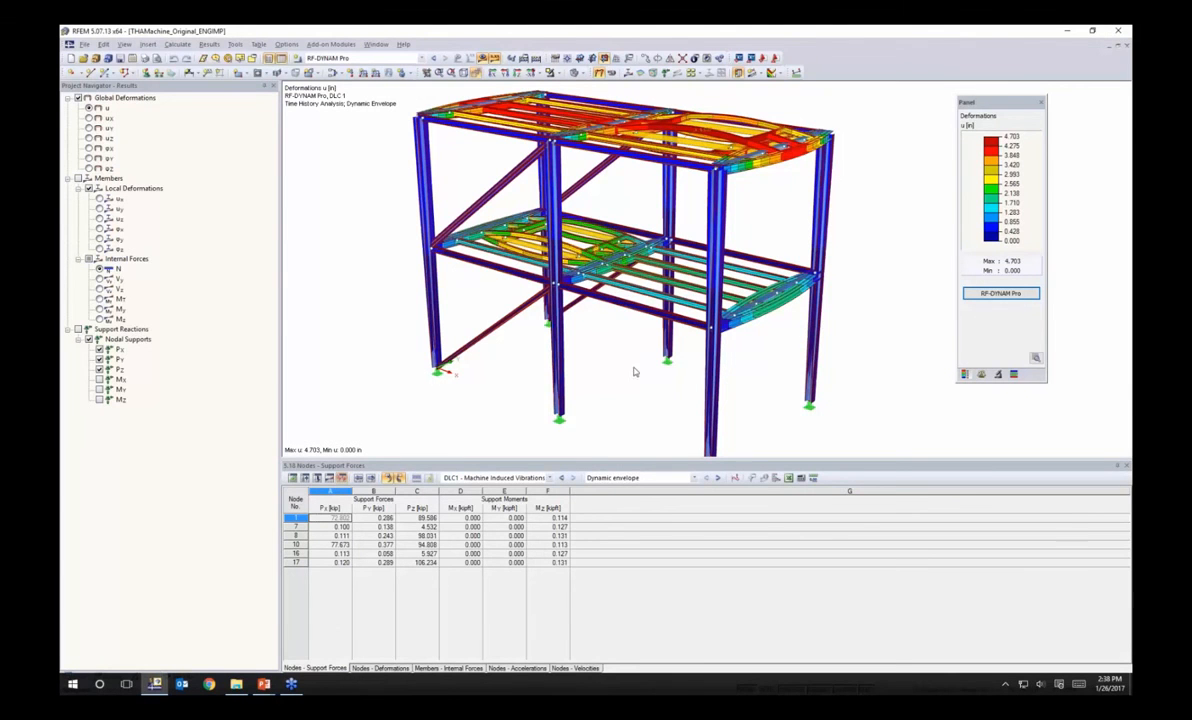
{"action": "left_click", "coordinate": [506, 478]}
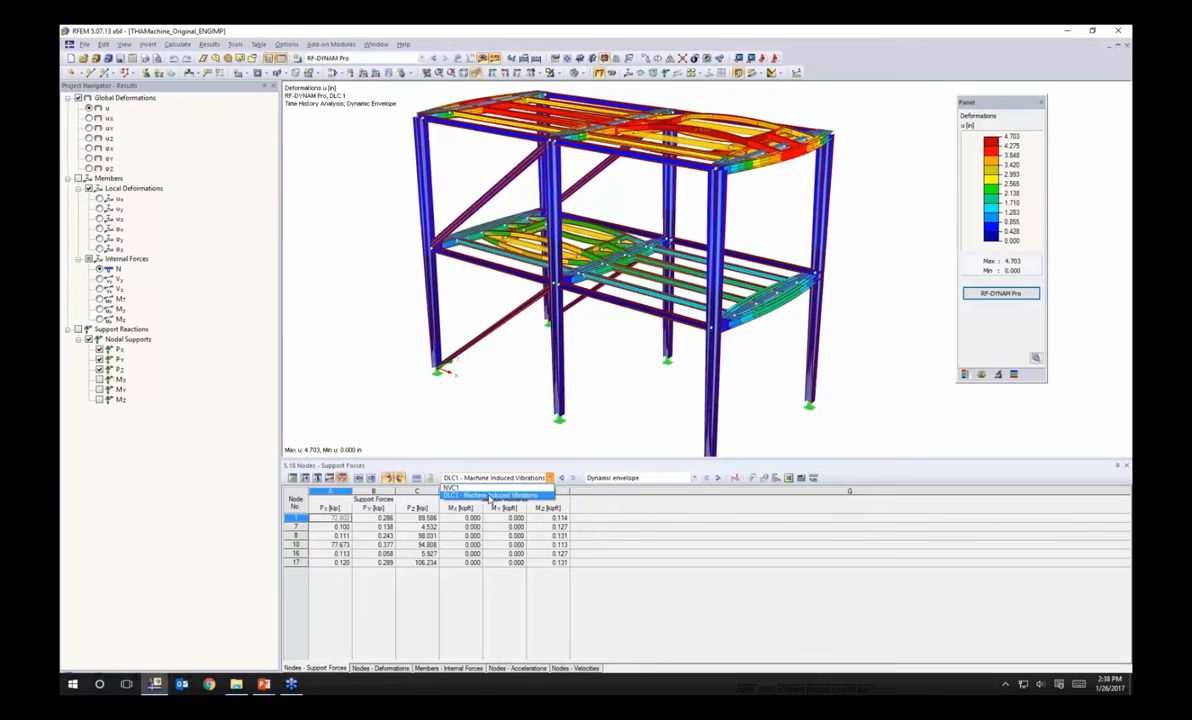
{"action": "left_click", "coordinate": [490, 496]}
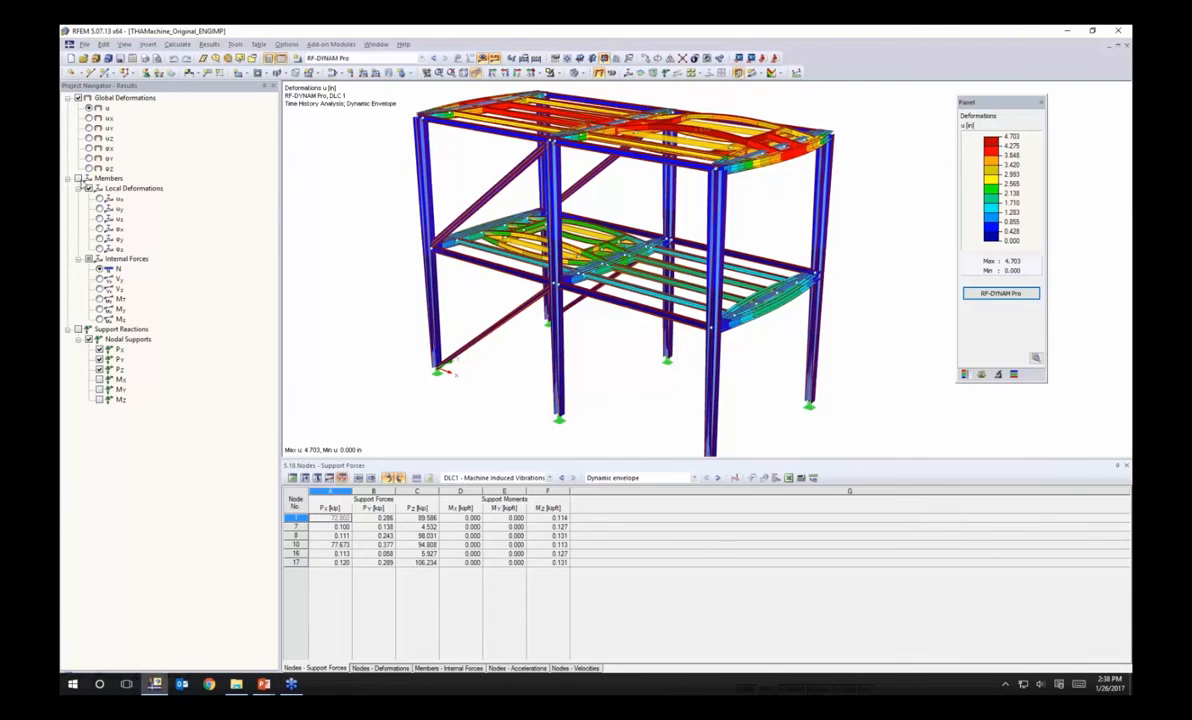
Step: Display the axial forces N on the members and view them at the 3.630 s time step
{"action": "left_click", "coordinate": [78, 177]}
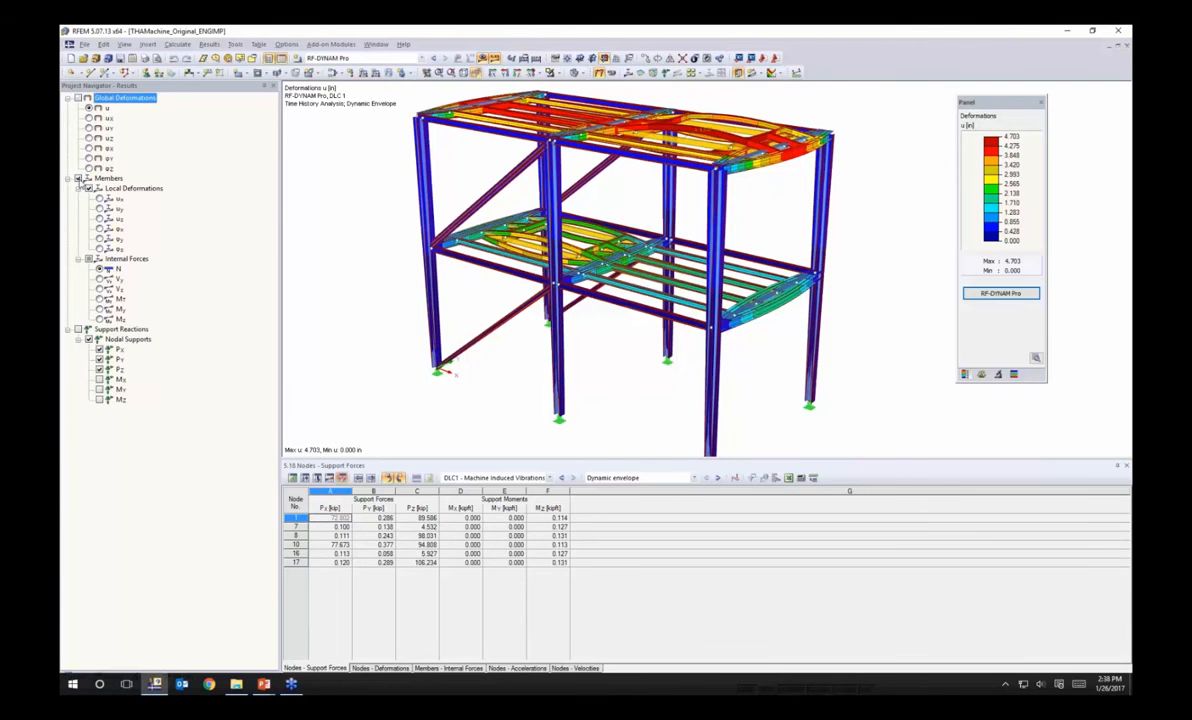
{"action": "left_click", "coordinate": [111, 268]}
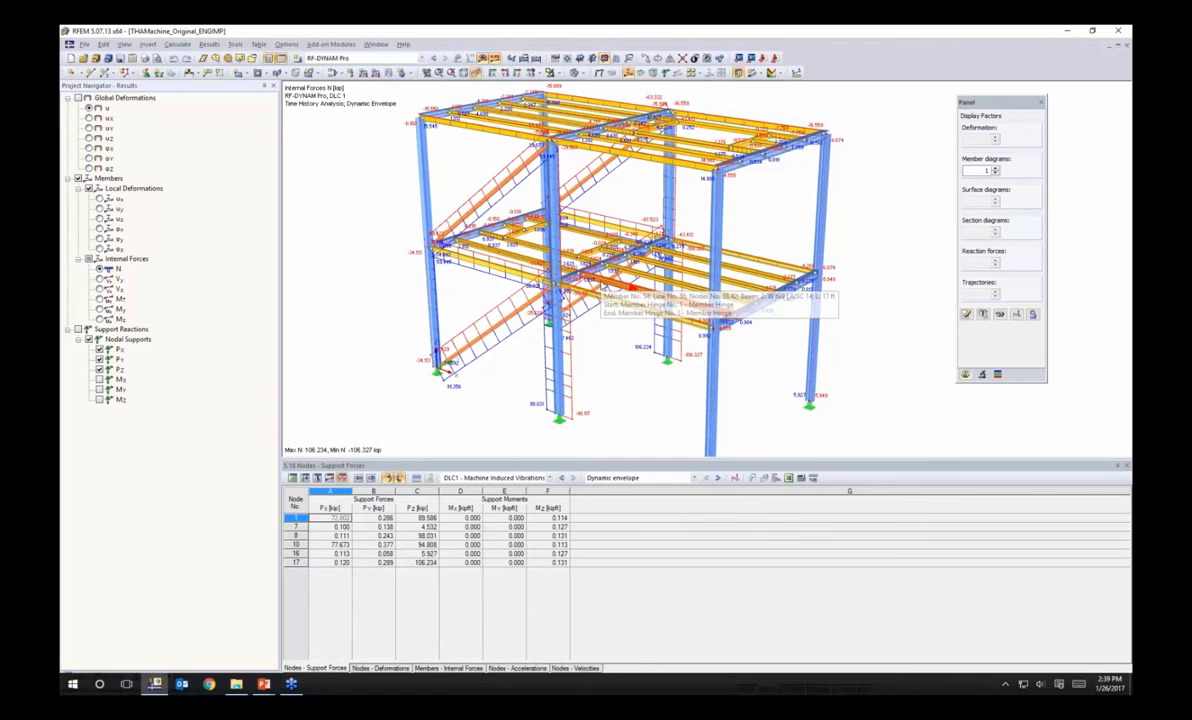
{"action": "left_click", "coordinate": [694, 478]}
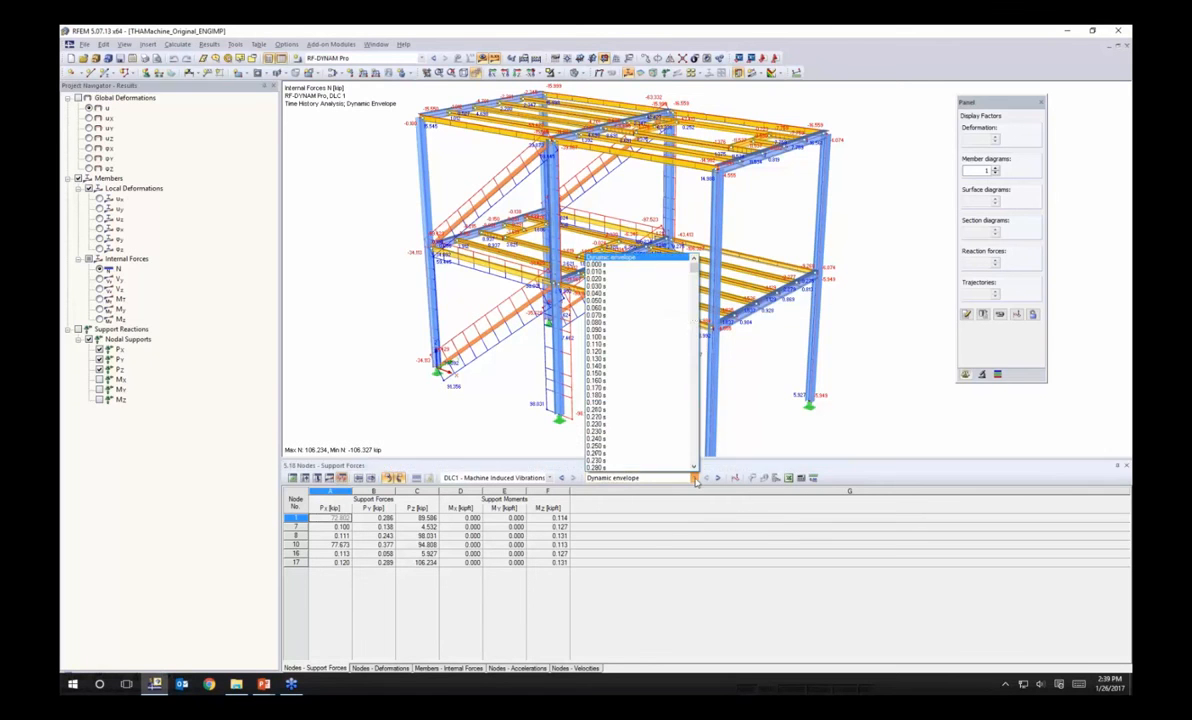
{"action": "left_click_drag", "start_coordinate": [694, 266], "coordinate": [697, 308]}
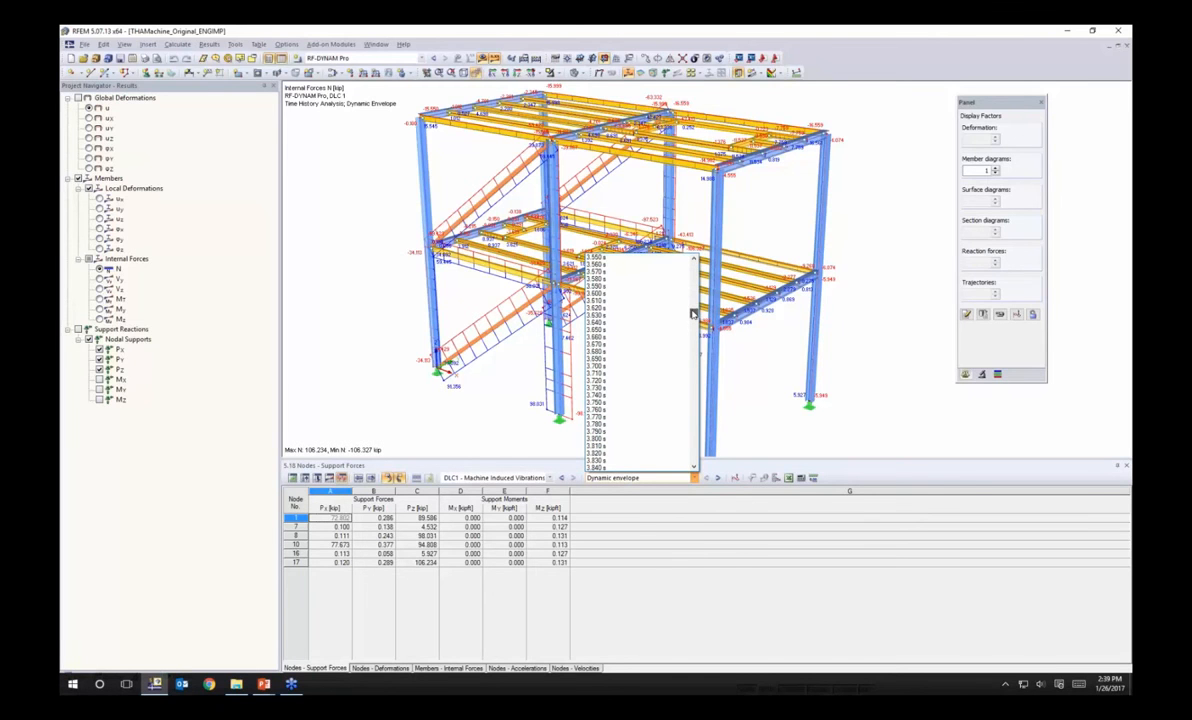
{"action": "left_click", "coordinate": [622, 317]}
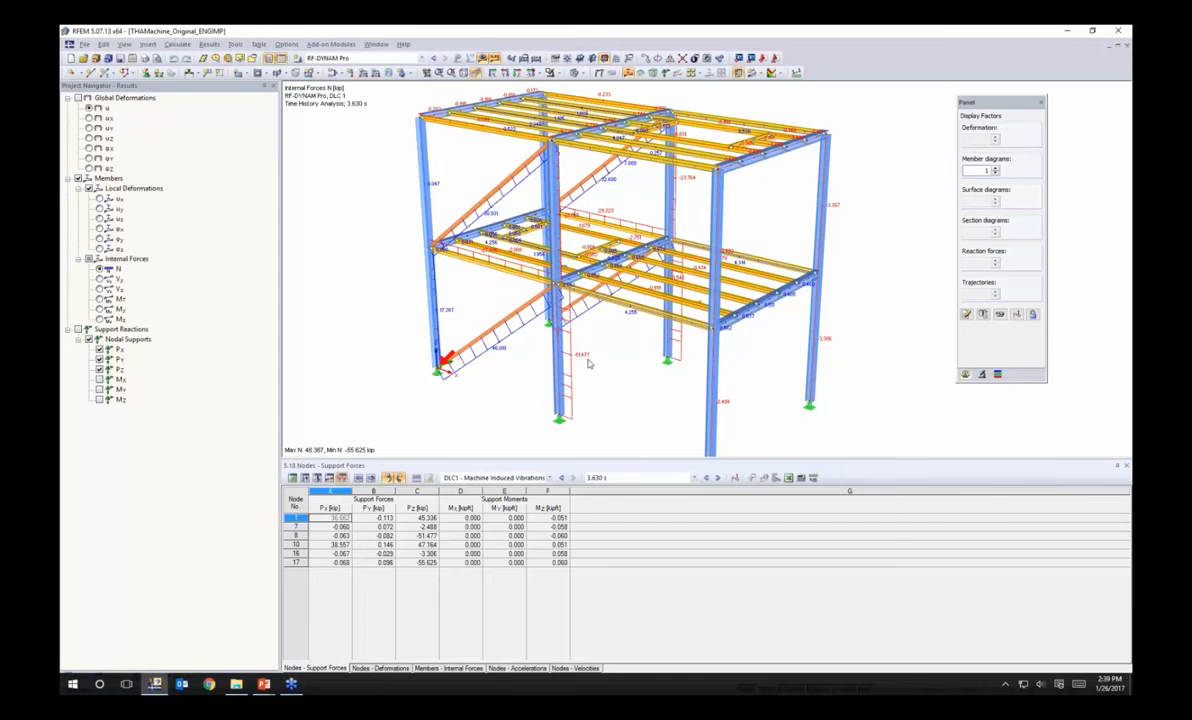
Step: Return the results to the dynamic envelope and display the global deformations u
{"action": "left_click", "coordinate": [694, 477]}
{"action": "left_click_drag", "start_coordinate": [695, 315], "coordinate": [695, 264]}
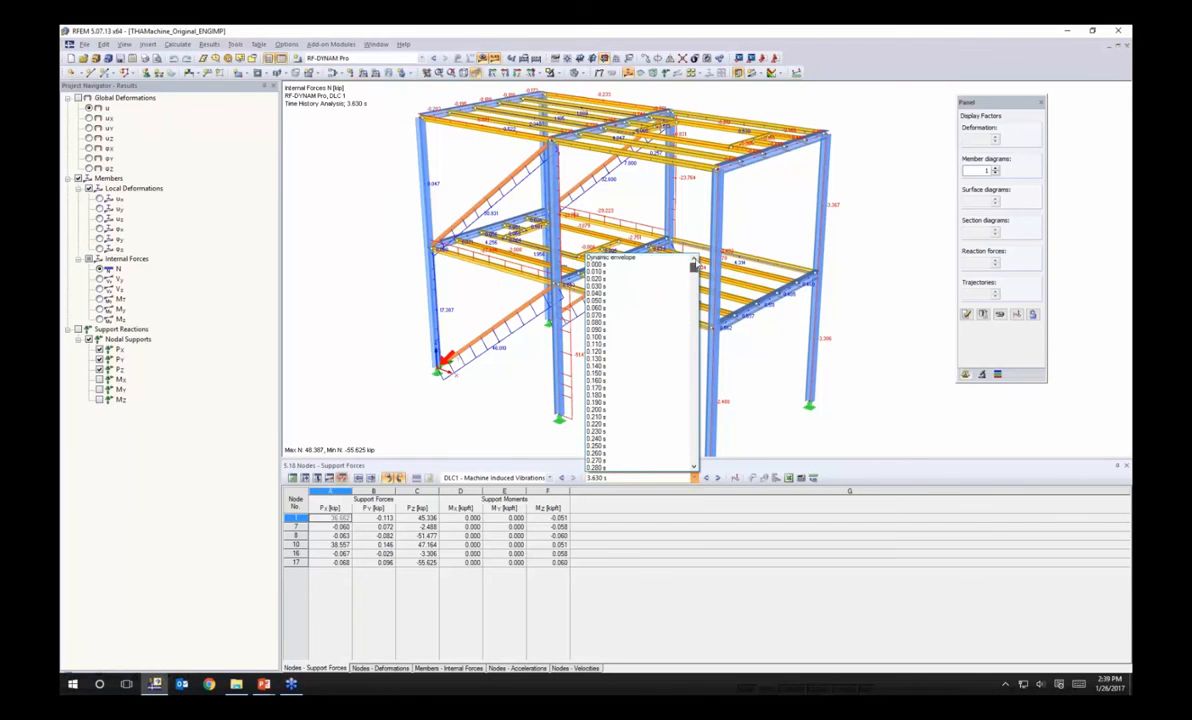
{"action": "left_click", "coordinate": [664, 258]}
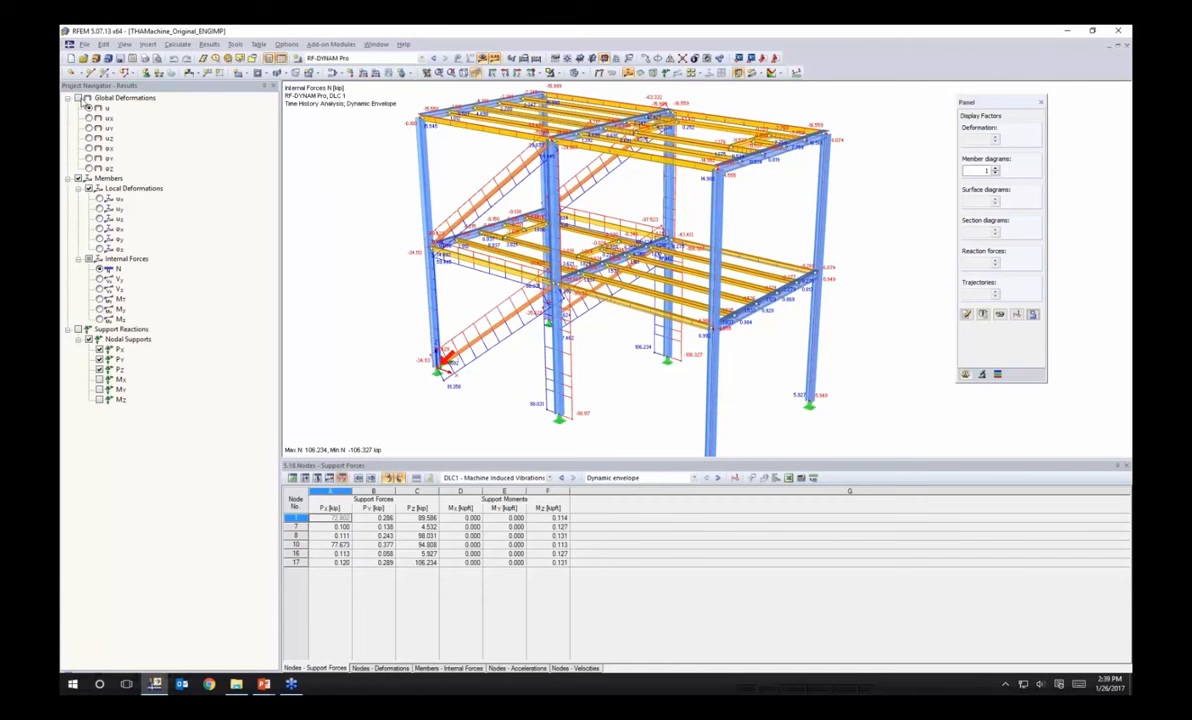
{"action": "left_click", "coordinate": [78, 97]}
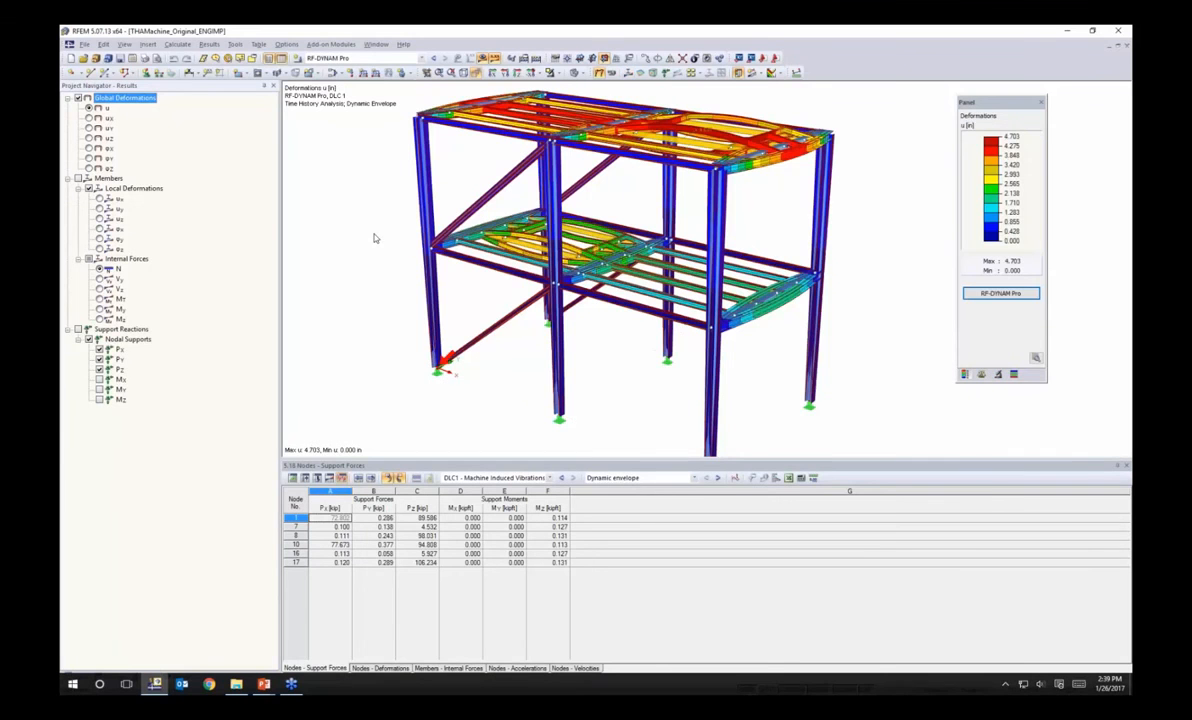
Step: Open the Time Course Monitor beside the frame and hide the deformation results on the model
{"action": "left_click", "coordinate": [735, 479]}
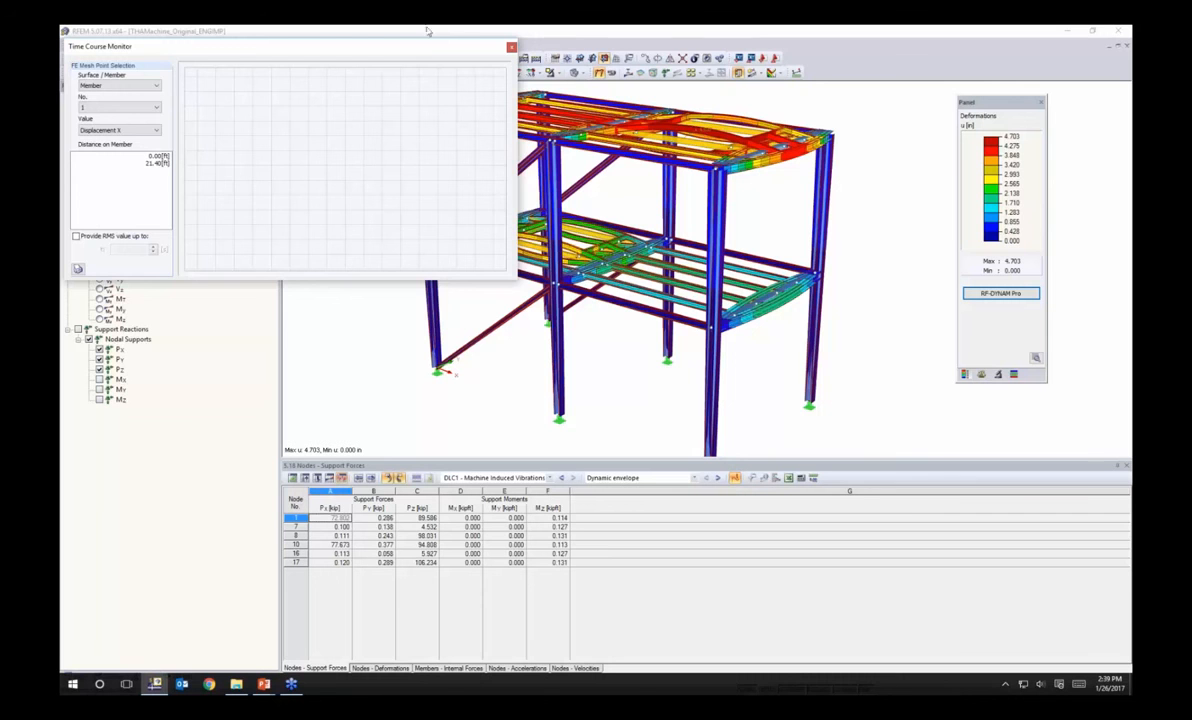
{"action": "left_click_drag", "start_coordinate": [416, 51], "coordinate": [457, 84]}
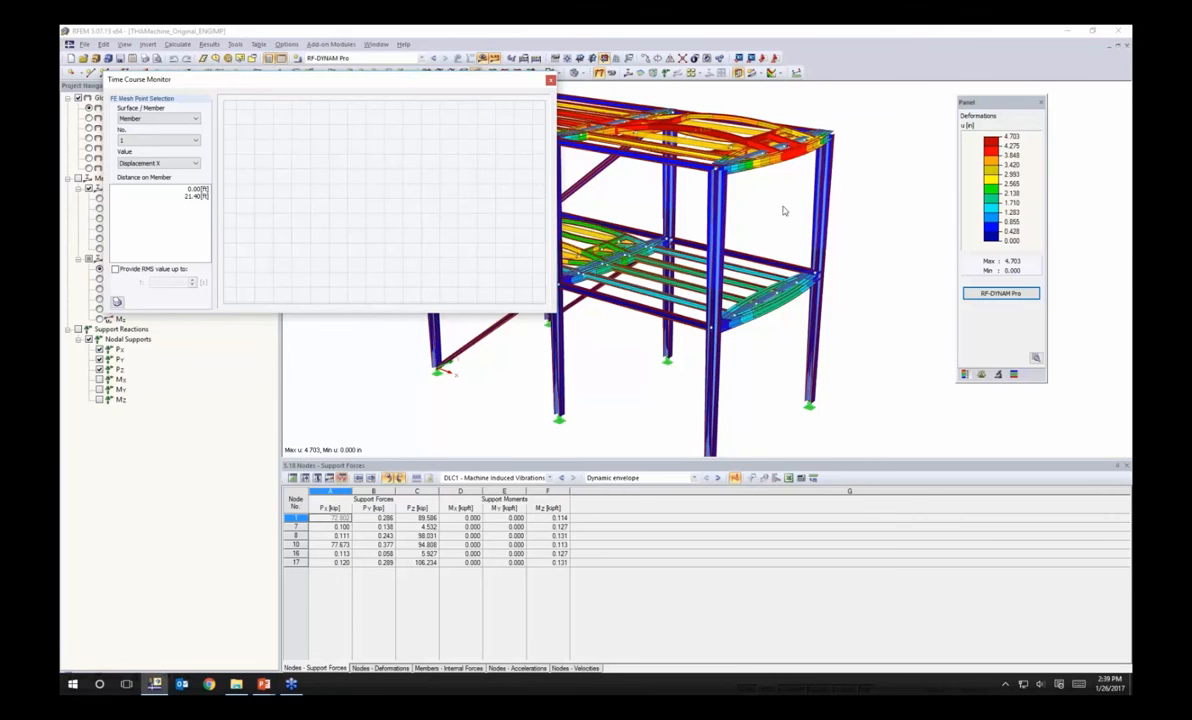
{"action": "middle_click_drag", "start_coordinate": [785, 209], "coordinate": [814, 223], "text": "ctrl"}
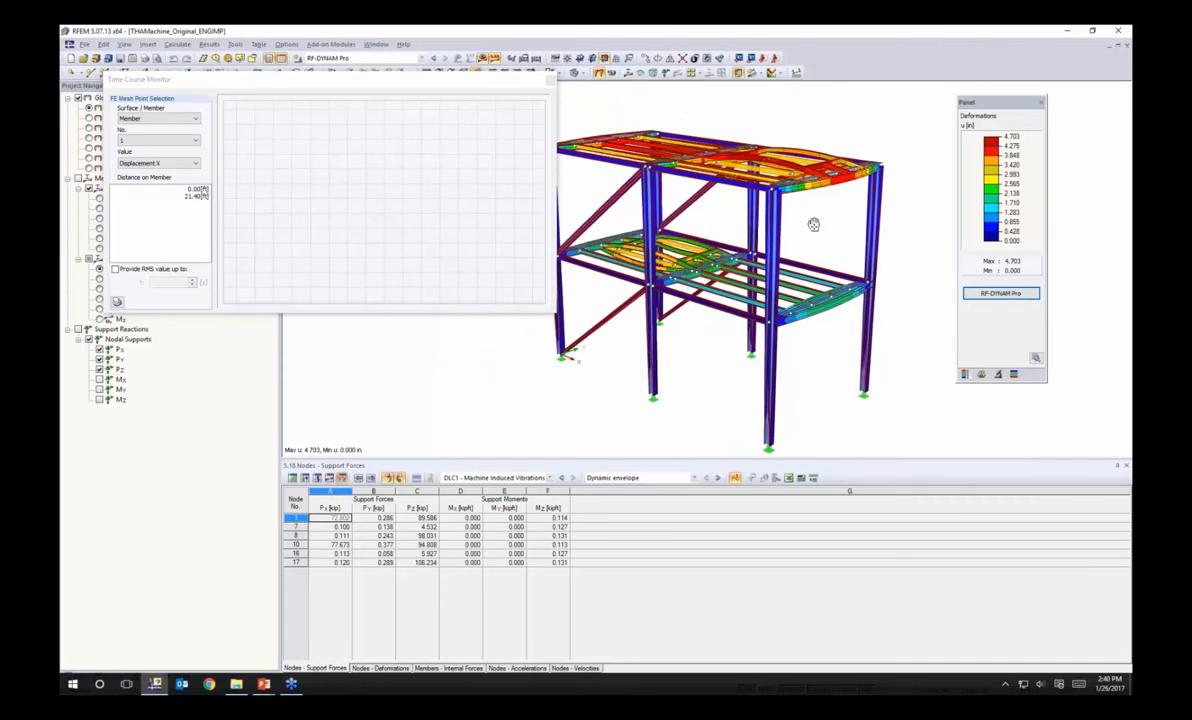
{"action": "left_click", "coordinate": [599, 74]}
{"action": "middle_click_drag", "start_coordinate": [833, 234], "coordinate": [745, 228], "text": "ctrl"}
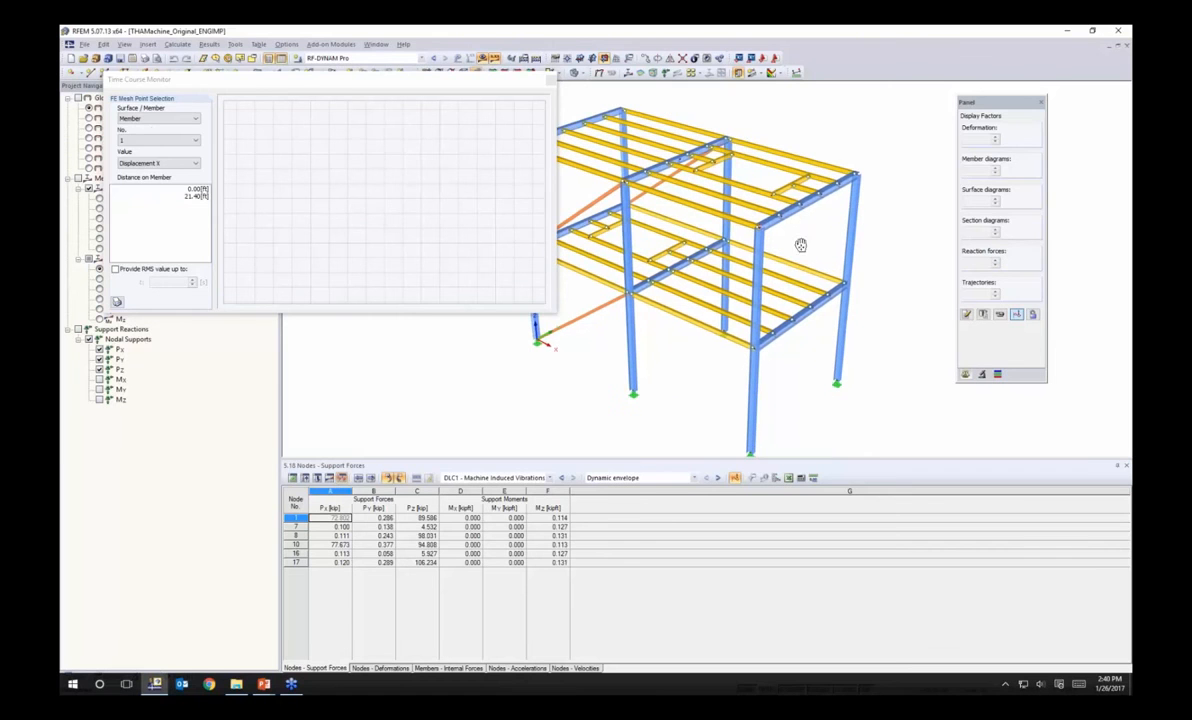
Step: Plot the time course of Displacement X for the node at FE mesh point 55
{"action": "left_click", "coordinate": [153, 119]}
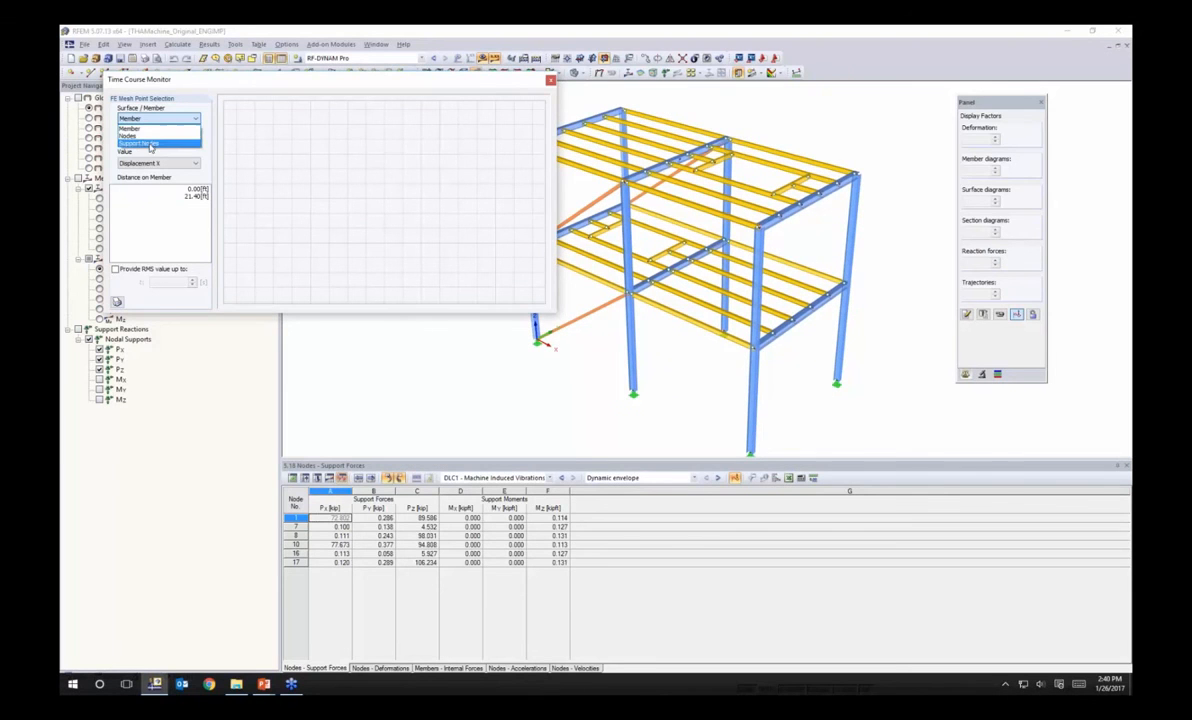
{"action": "left_click", "coordinate": [147, 136]}
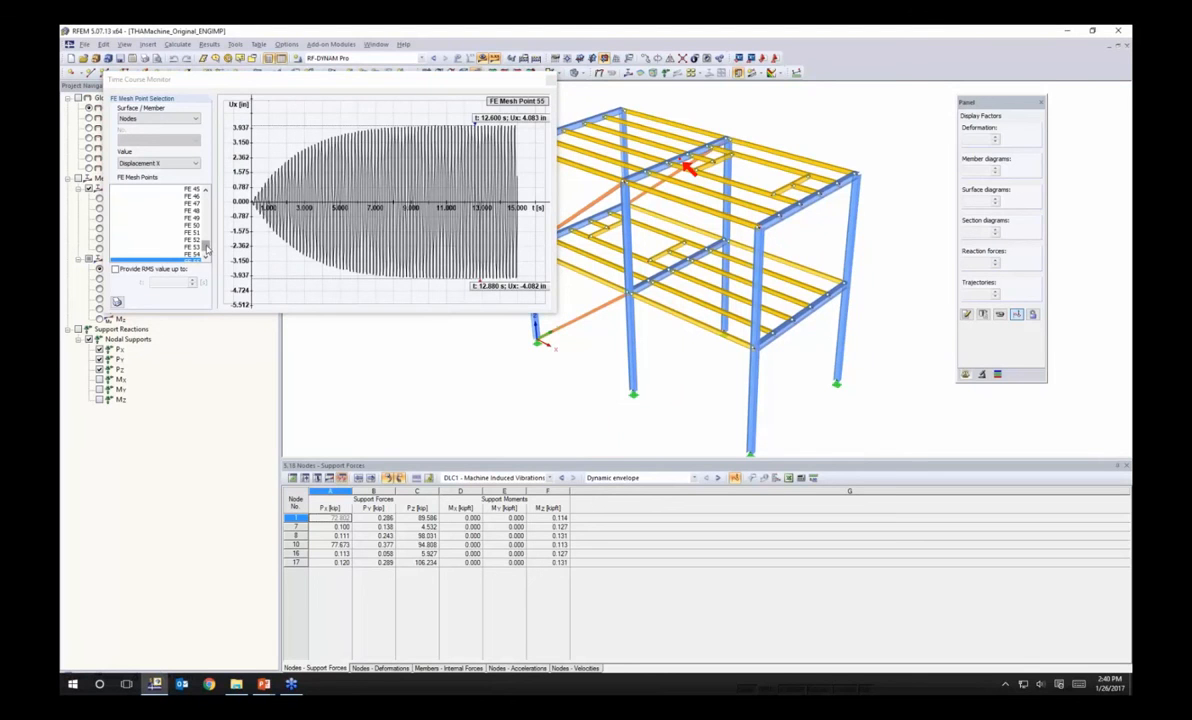
{"action": "mouse_move", "coordinate": [207, 246]}
{"action": "left_mouse_down"}
{"action": "mouse_move", "coordinate": [207, 199]}
{"action": "mouse_move", "coordinate": [207, 252]}
{"action": "left_mouse_up"}
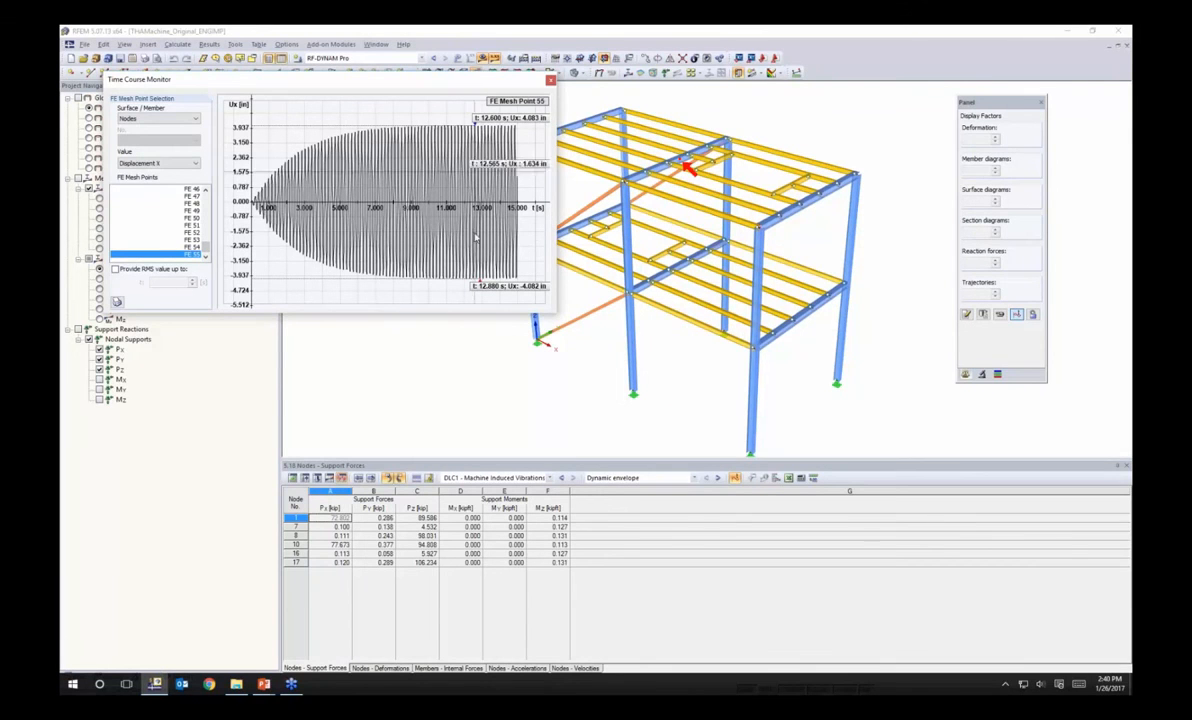
{"action": "left_click", "coordinate": [135, 163]}
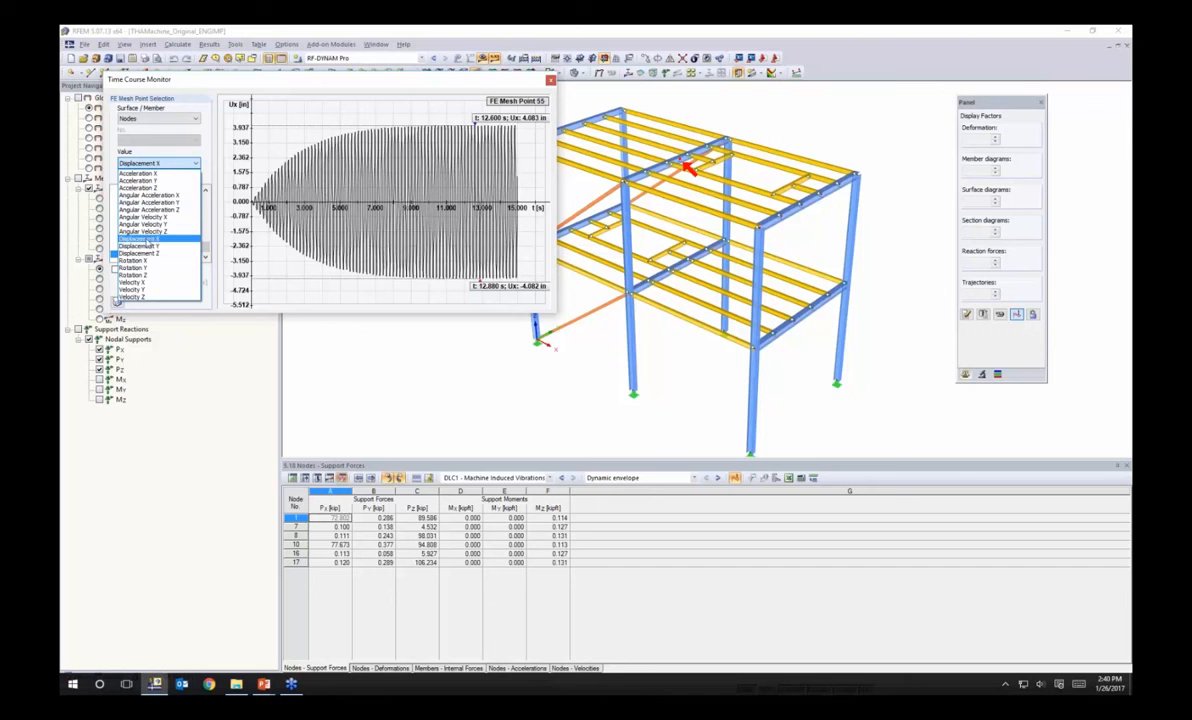
{"action": "left_click", "coordinate": [145, 241]}
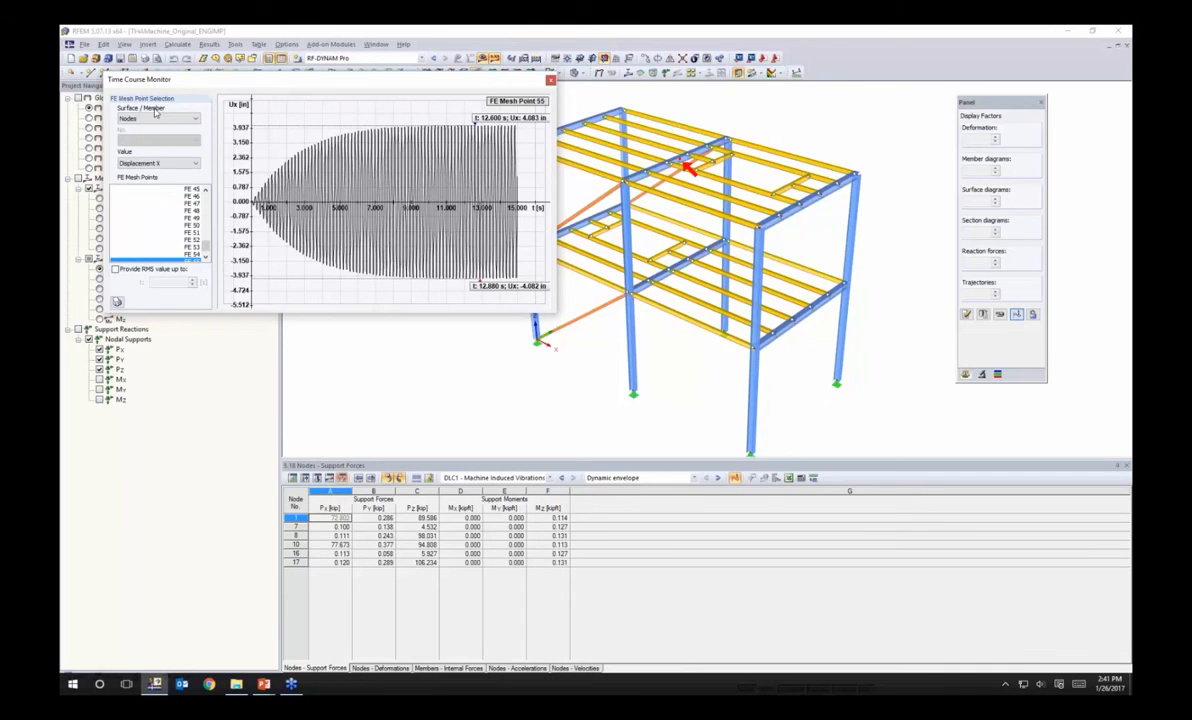
Step: Plot Acceleration Z over time at FE mesh point 55 and examine its peaks
{"action": "left_click", "coordinate": [194, 164]}
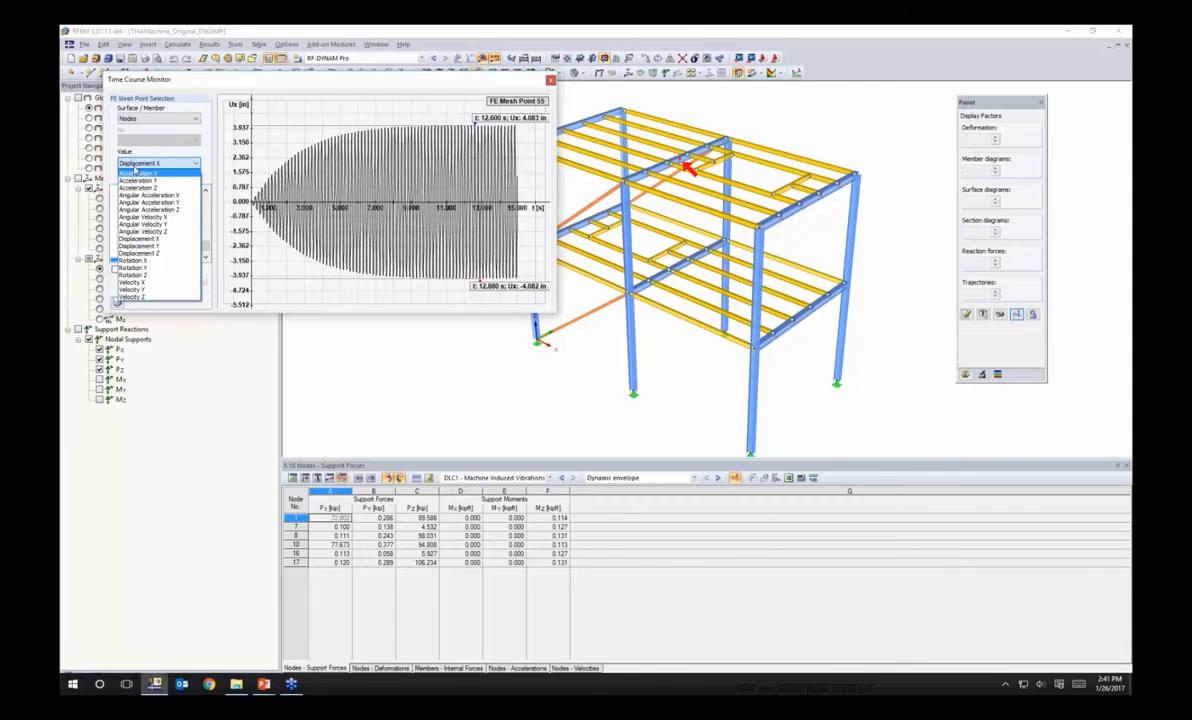
{"action": "left_click", "coordinate": [136, 187]}
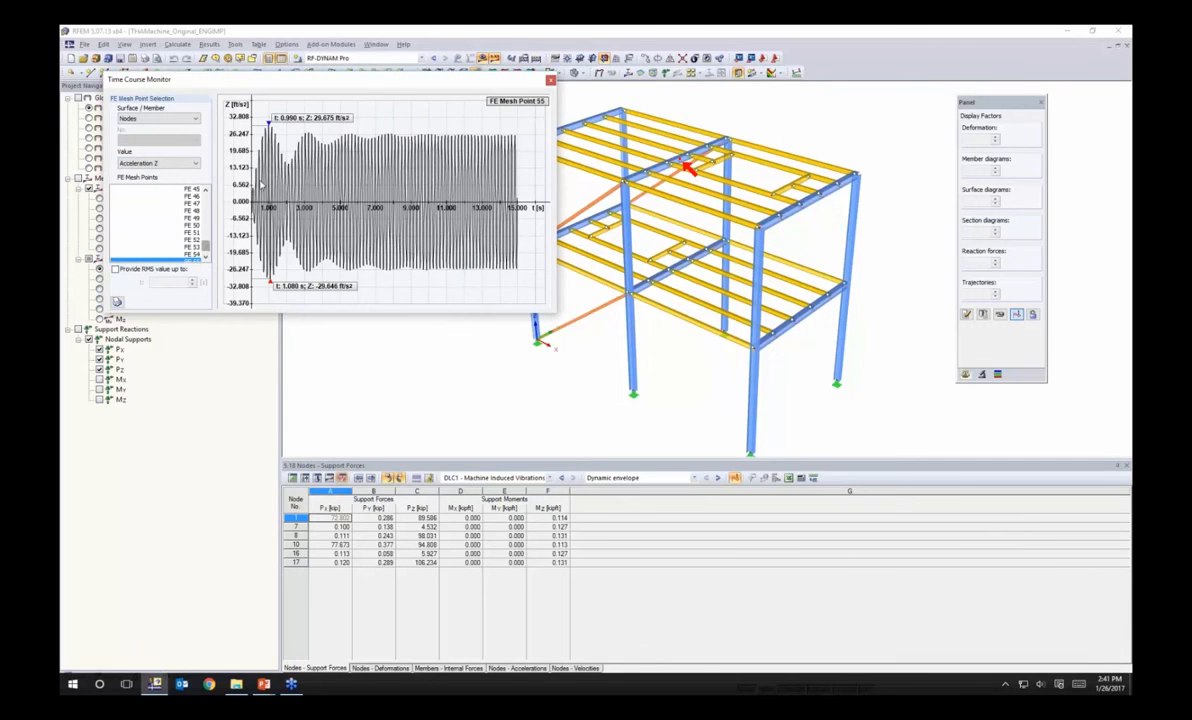
{"action": "mouse_move", "coordinate": [280, 129]}
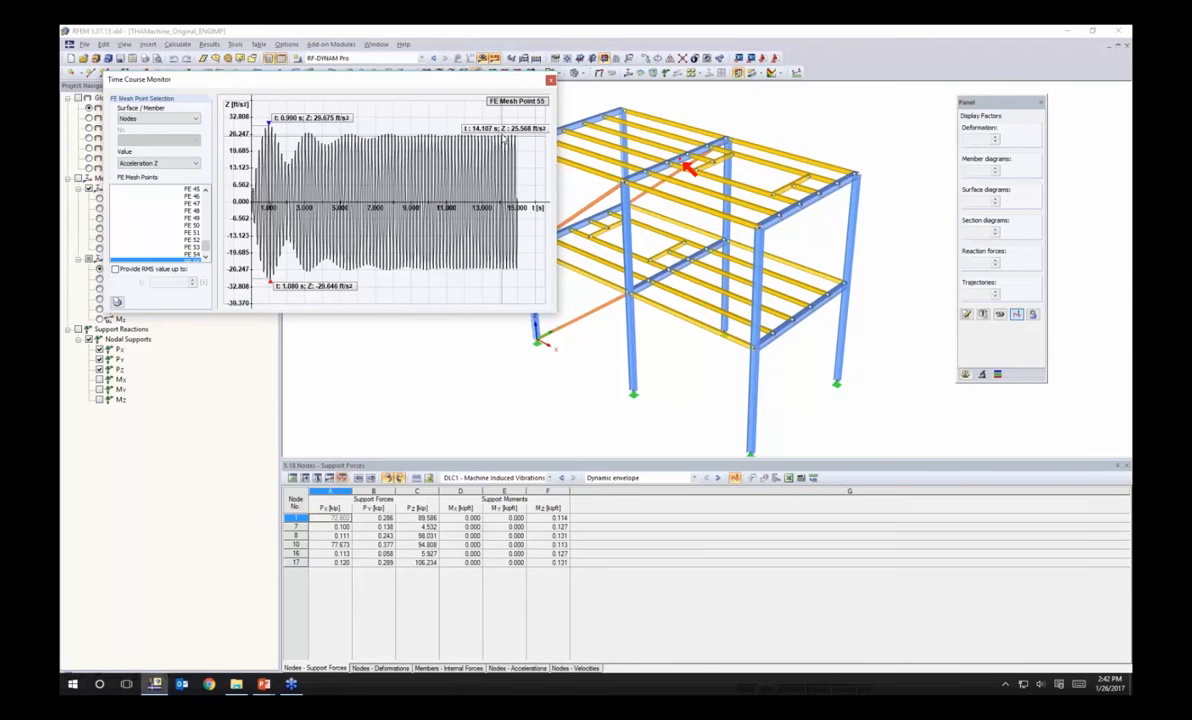
Step: Switch to the presentation and advance from the Damping Considerations slide to the Acceleration Limits slide
{"action": "key", "text": "alt+Tab"}
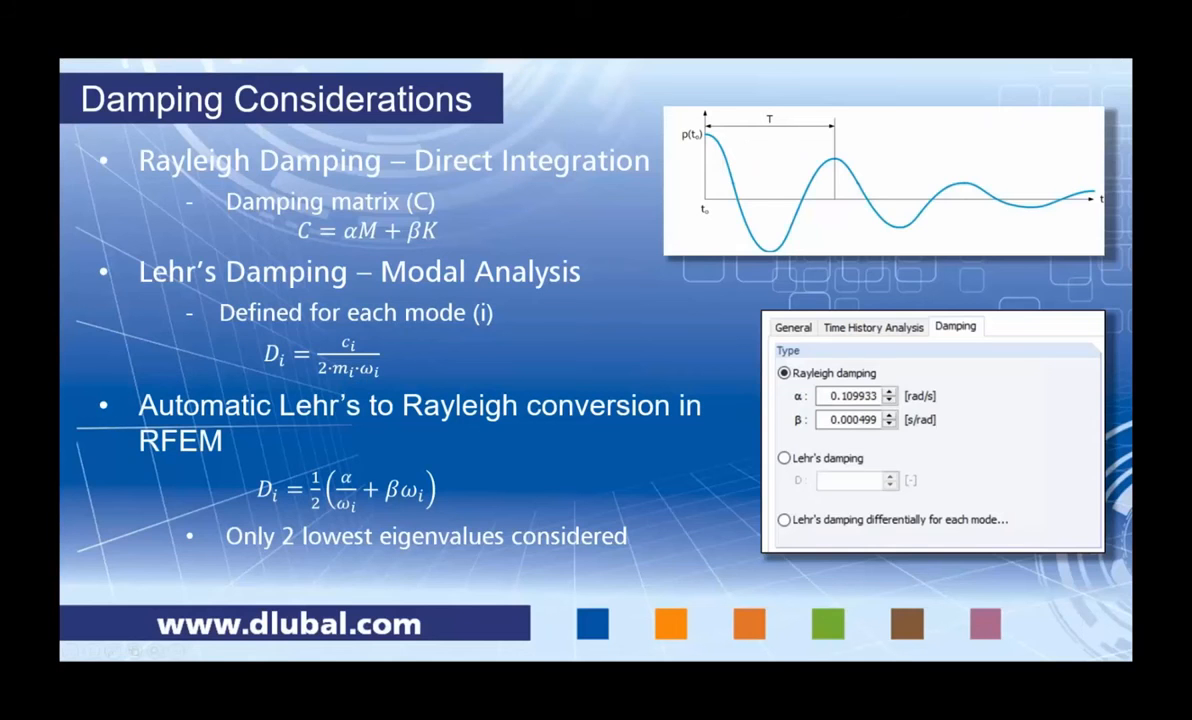
{"action": "key", "text": "Right"}
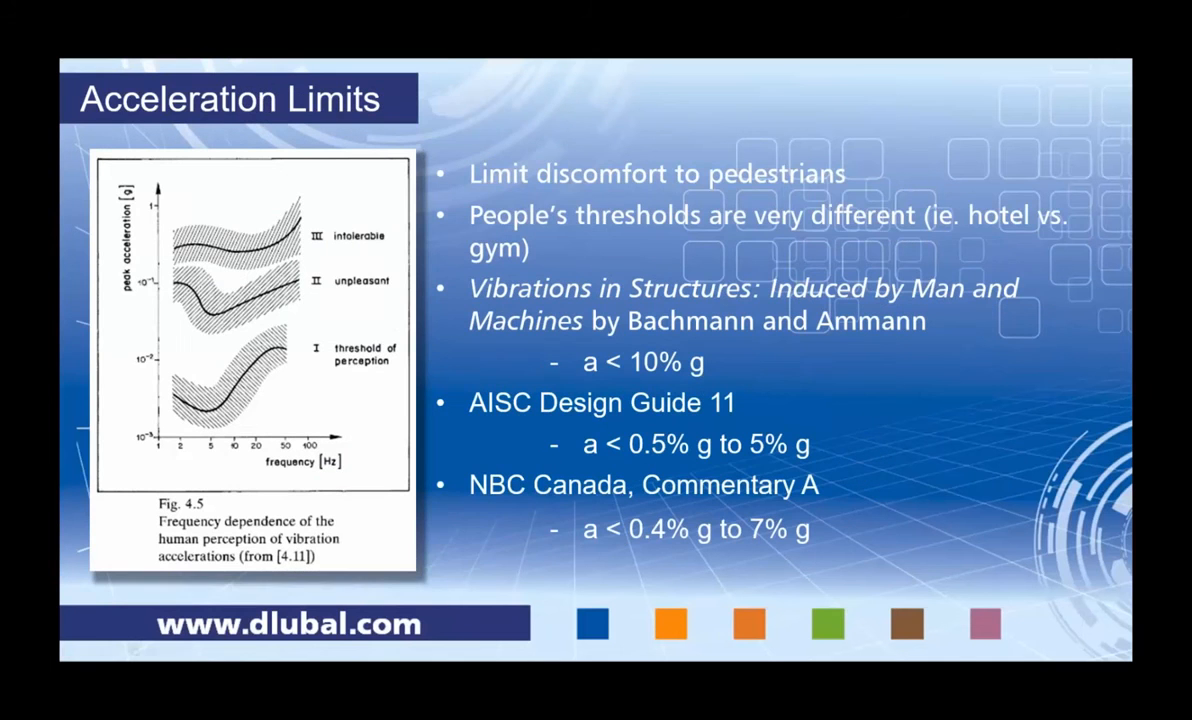
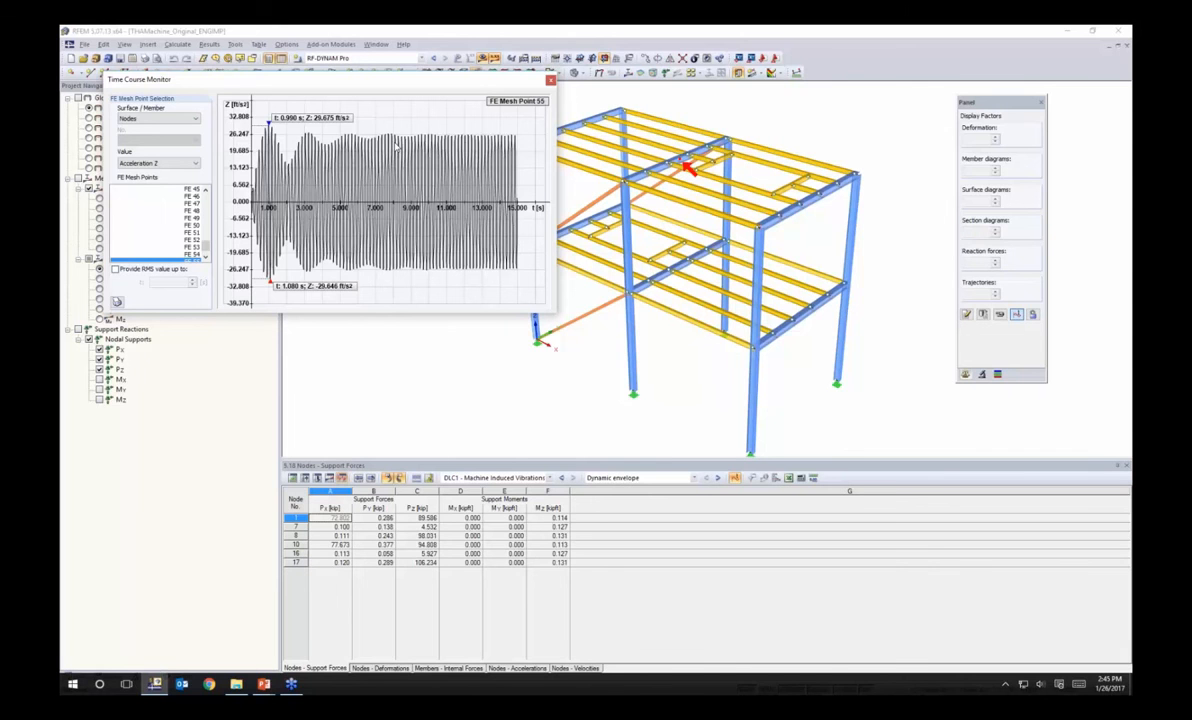
Step: Close the Time Course Monitor, switch to the THAMachine_Changed_ENGIMP model and widen the cross-section legend to show the full section names
{"action": "left_click", "coordinate": [549, 81]}
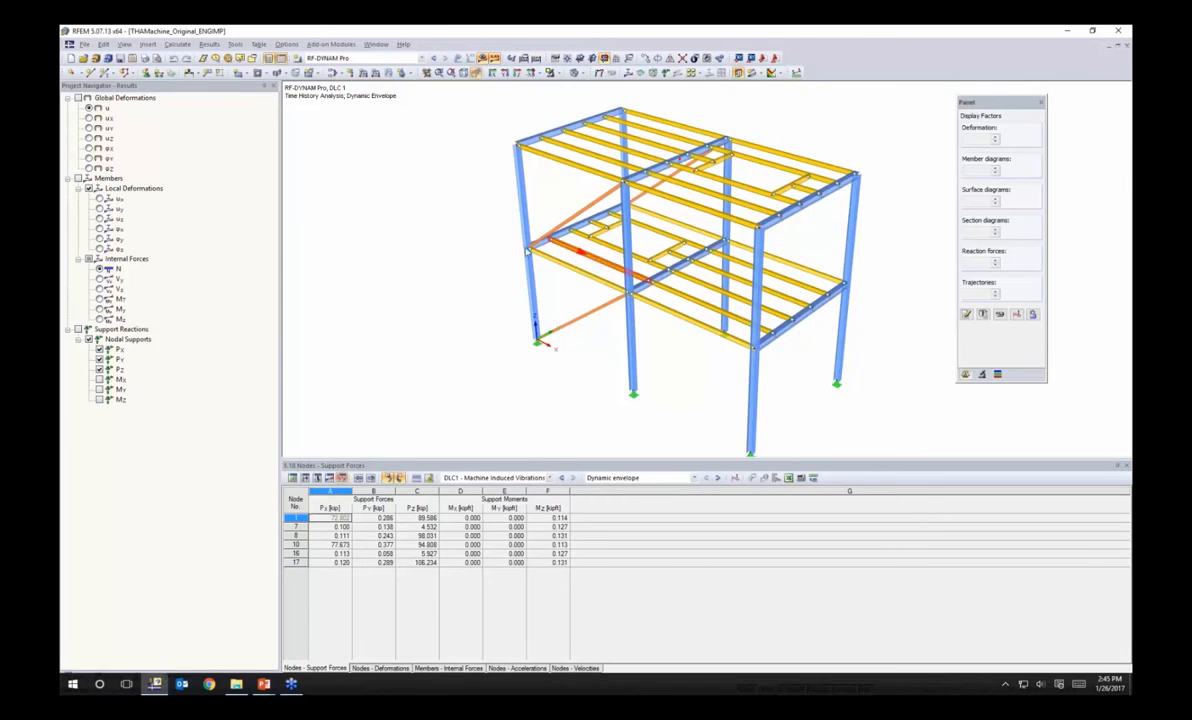
{"action": "left_click", "coordinate": [376, 44]}
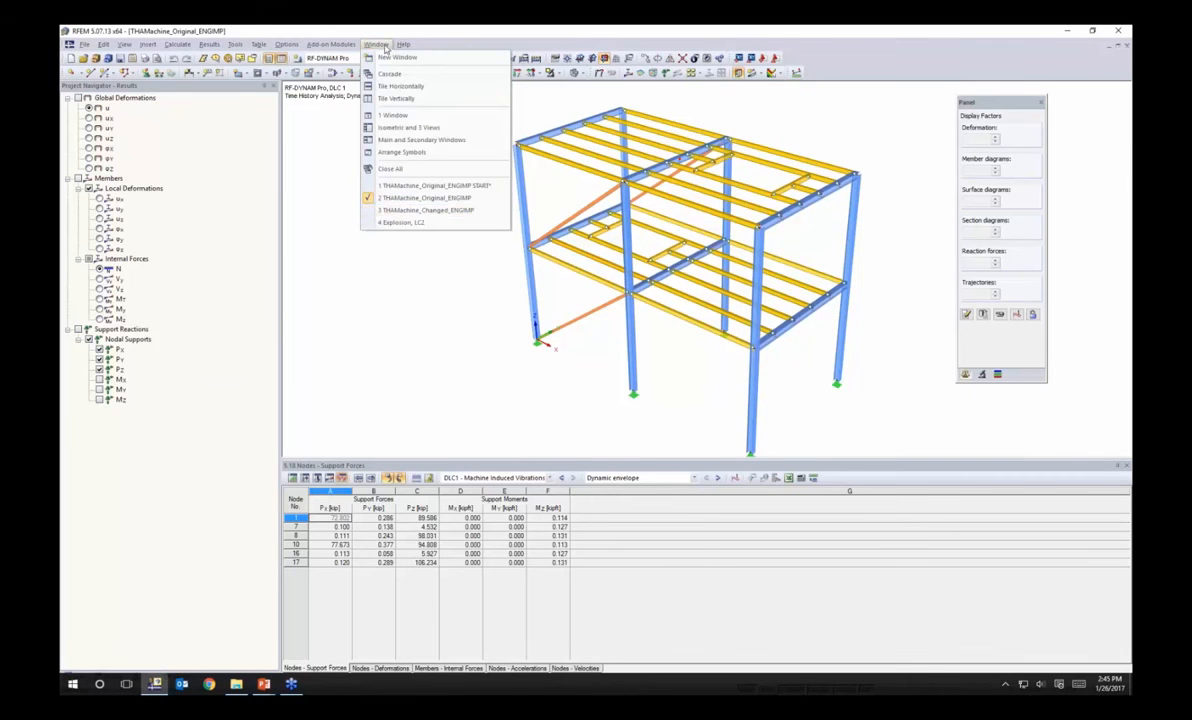
{"action": "left_click", "coordinate": [418, 203]}
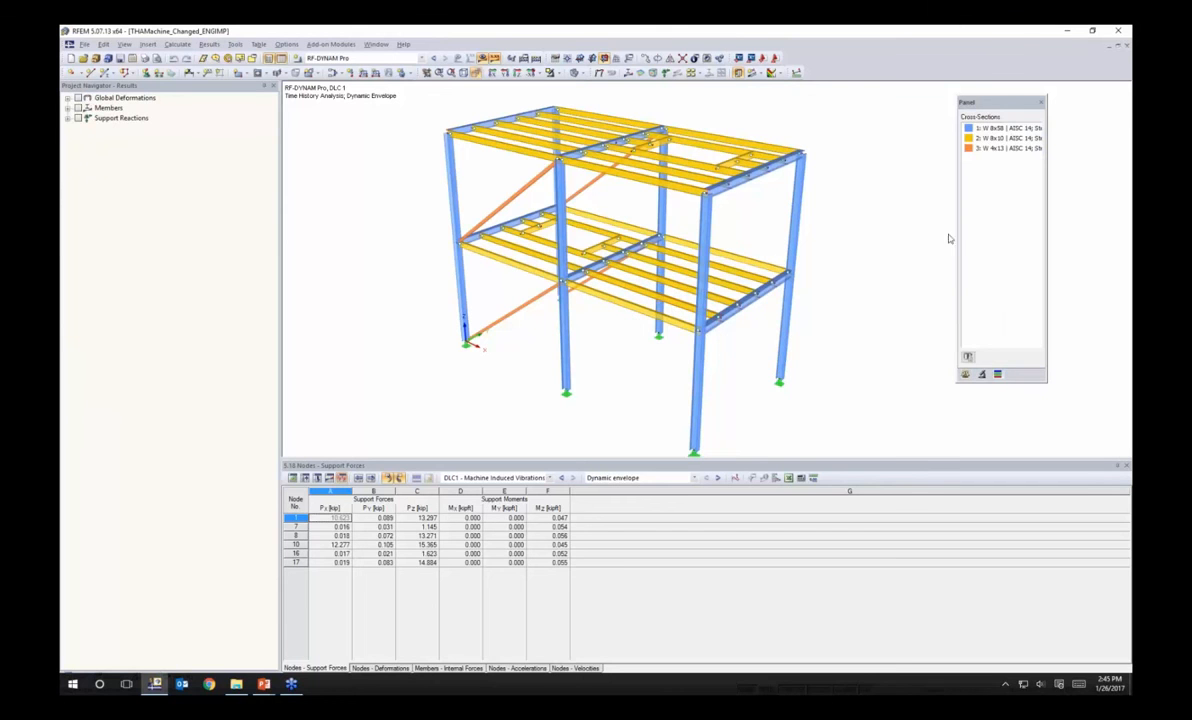
{"action": "left_click_drag", "start_coordinate": [958, 240], "coordinate": [931, 238]}
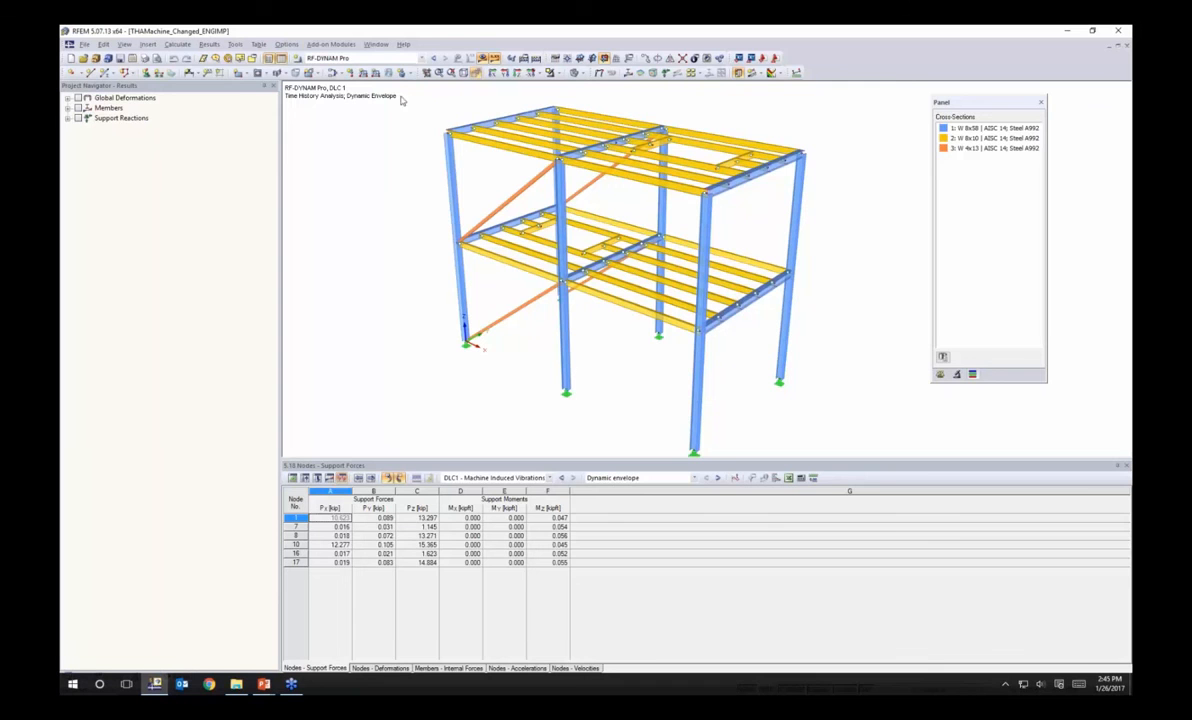
Step: Review the changed model's mass cases, mass combination and number of eigenvalues in the RF-DYNAM Pro input data, and exit without saving
{"action": "left_click", "coordinate": [334, 46]}
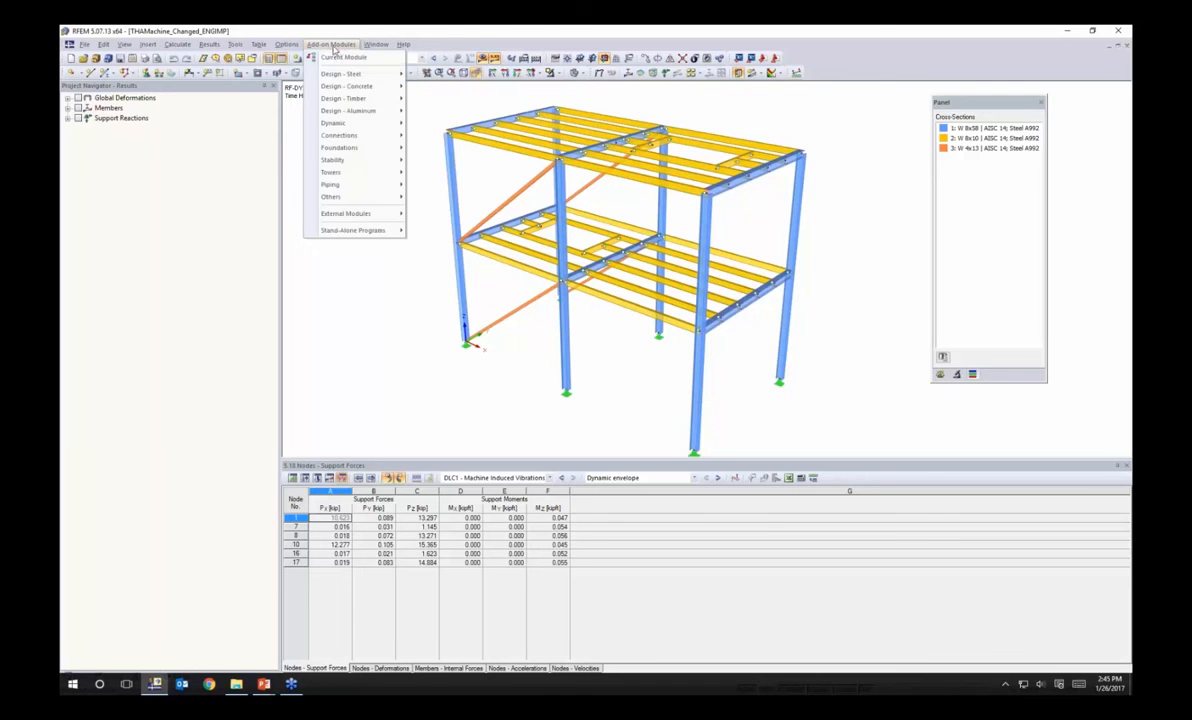
{"action": "left_click", "coordinate": [352, 58]}
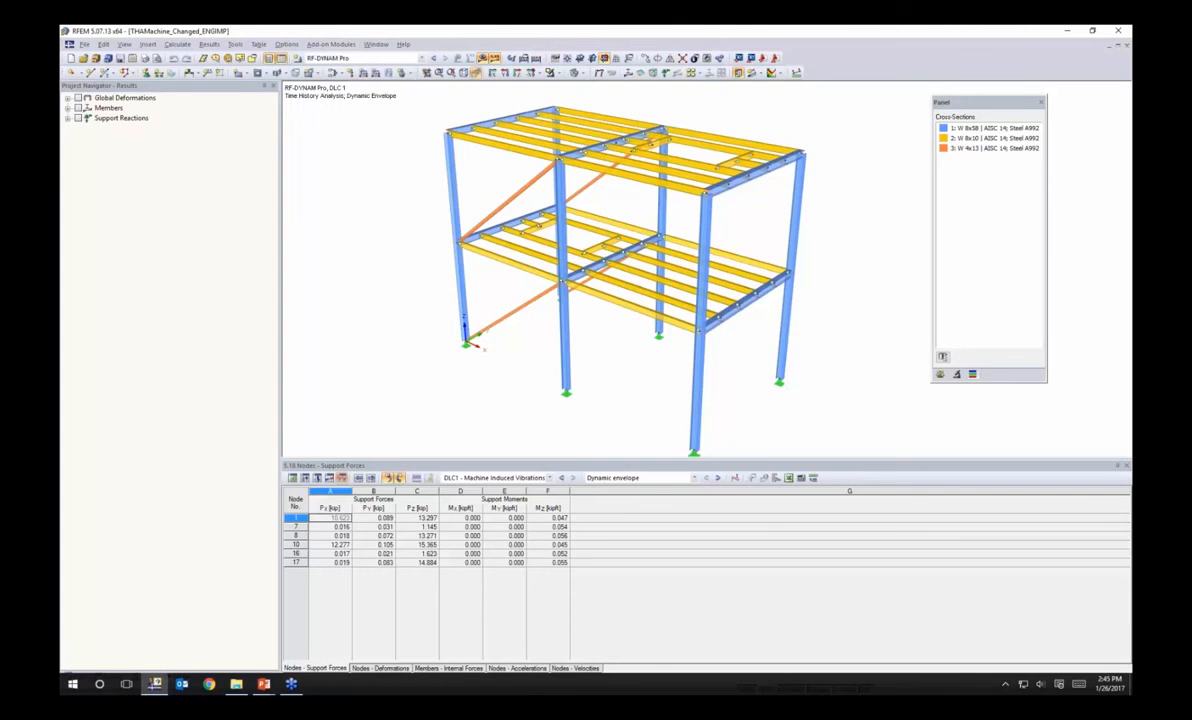
{"action": "left_click_drag", "start_coordinate": [512, 150], "coordinate": [531, 131]}
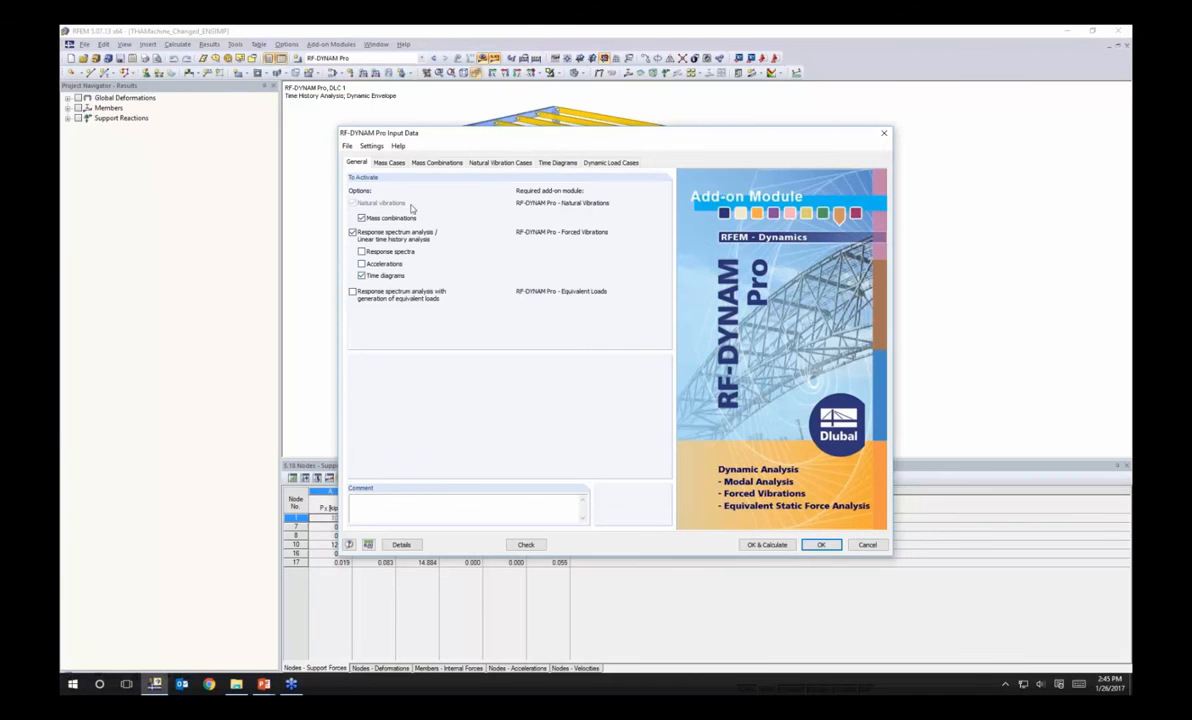
{"action": "left_click", "coordinate": [390, 163]}
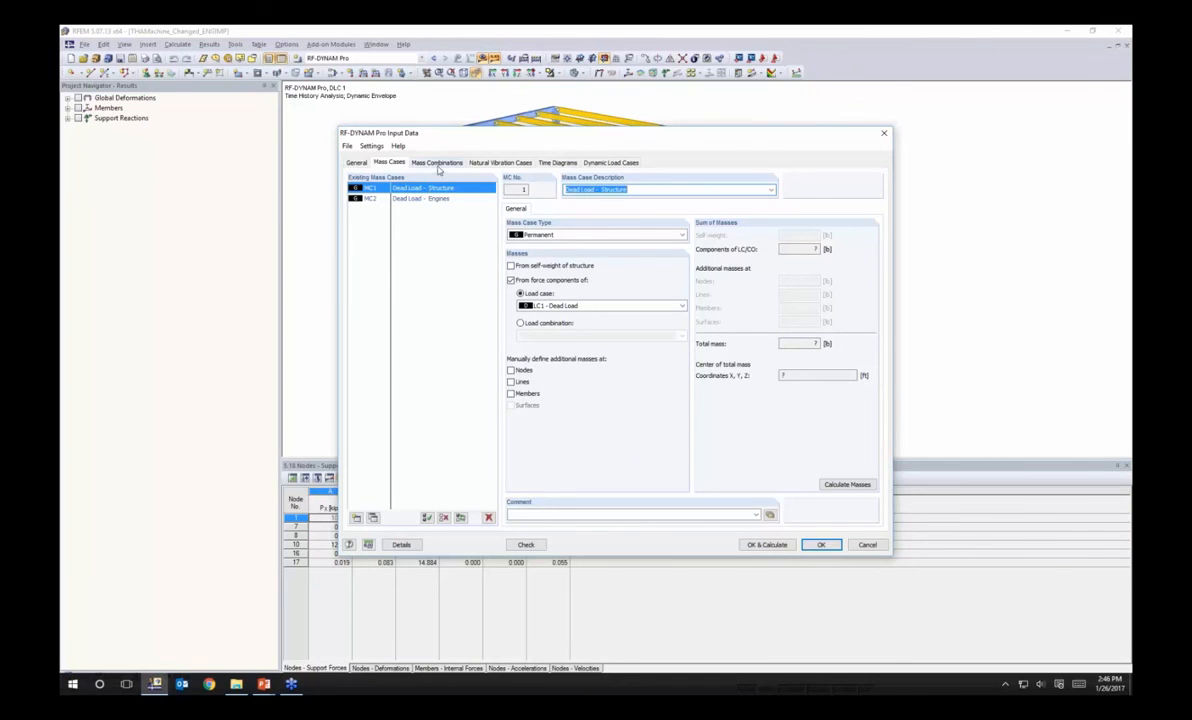
{"action": "left_click", "coordinate": [436, 163]}
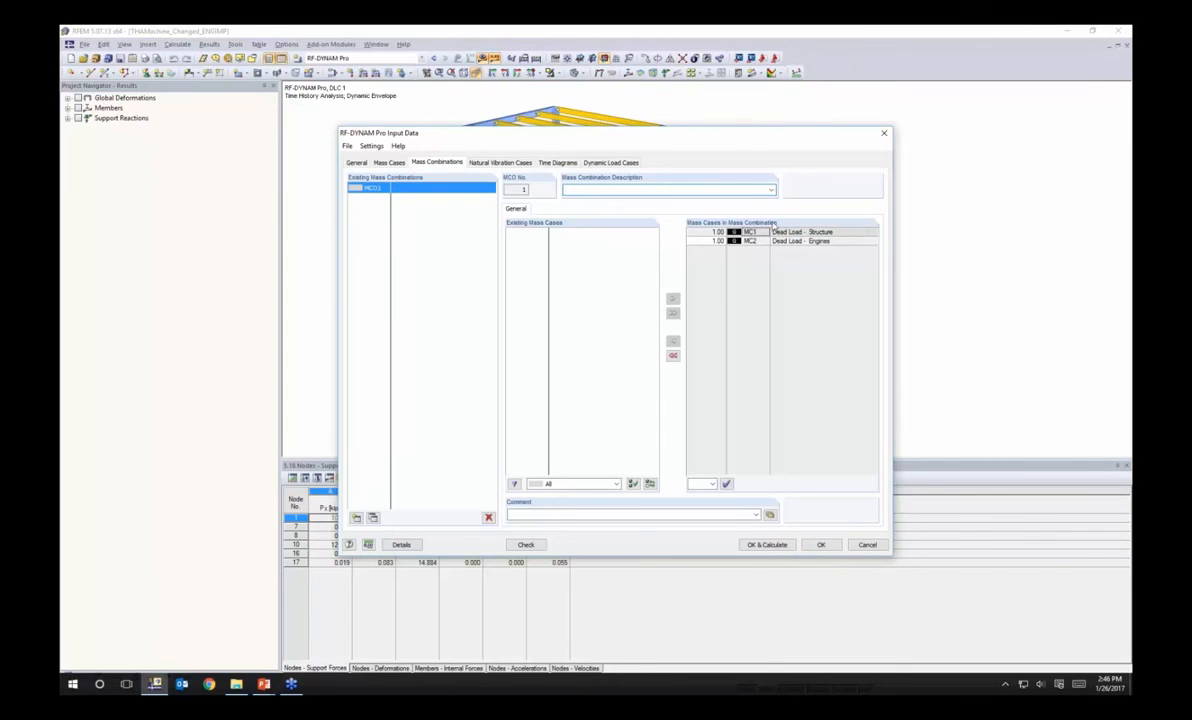
{"action": "left_click", "coordinate": [493, 163]}
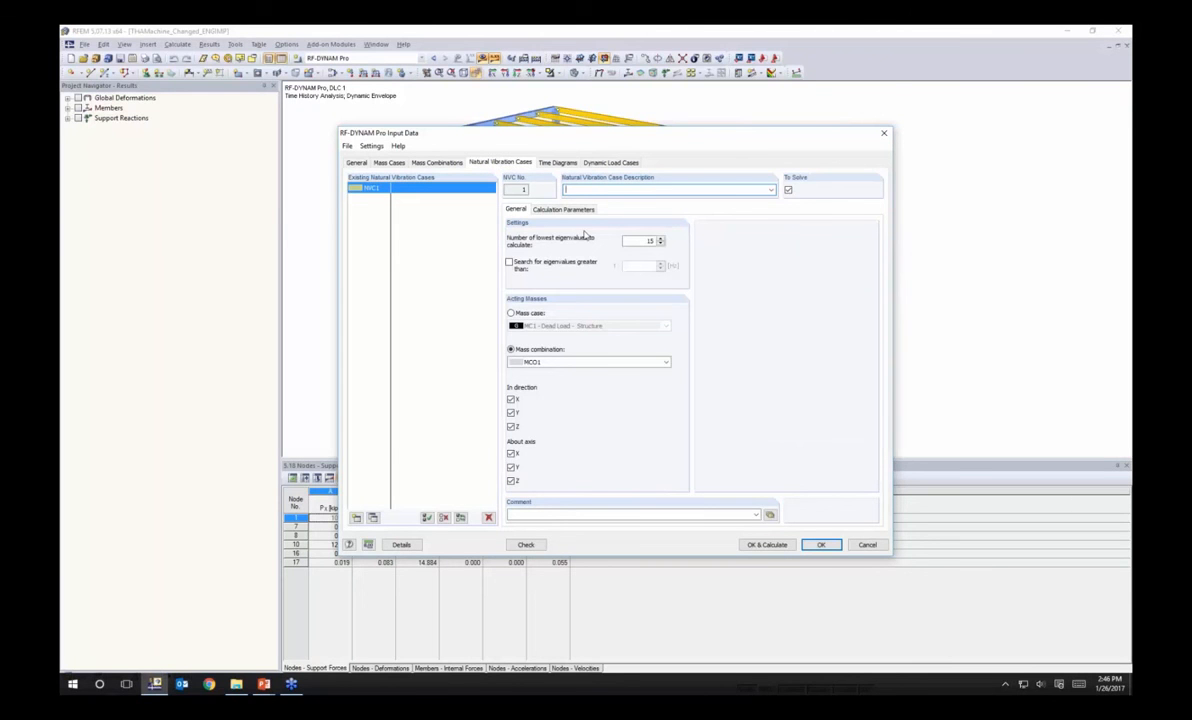
{"action": "left_click_drag", "start_coordinate": [640, 241], "coordinate": [674, 243]}
{"action": "left_click", "coordinate": [867, 544]}
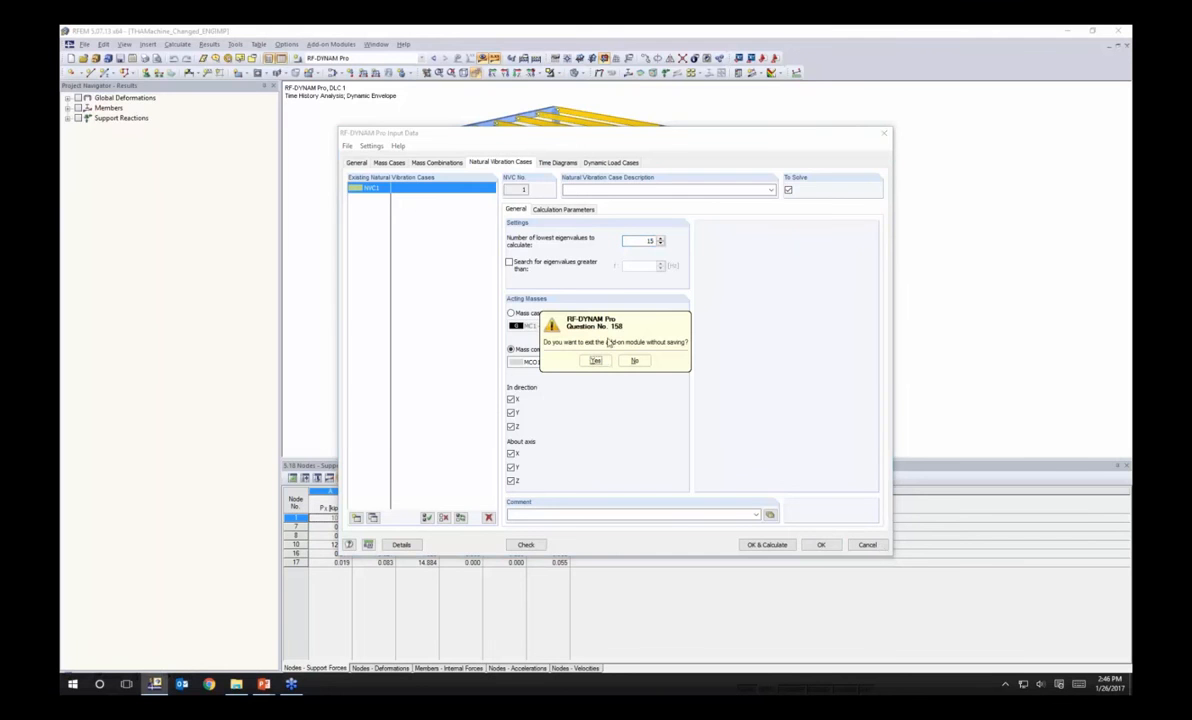
{"action": "left_click", "coordinate": [596, 360]}
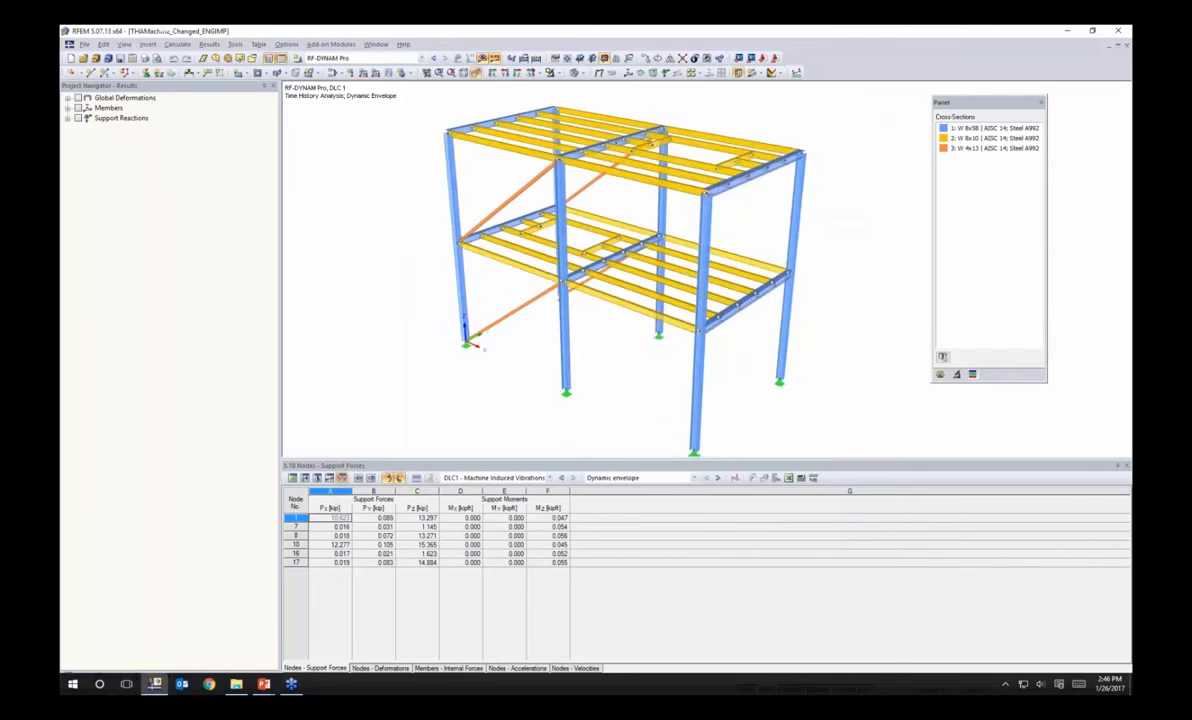
Step: Show the NVC1 results and enlarge the table of effective modal mass factors to view all modes
{"action": "left_click", "coordinate": [521, 478]}
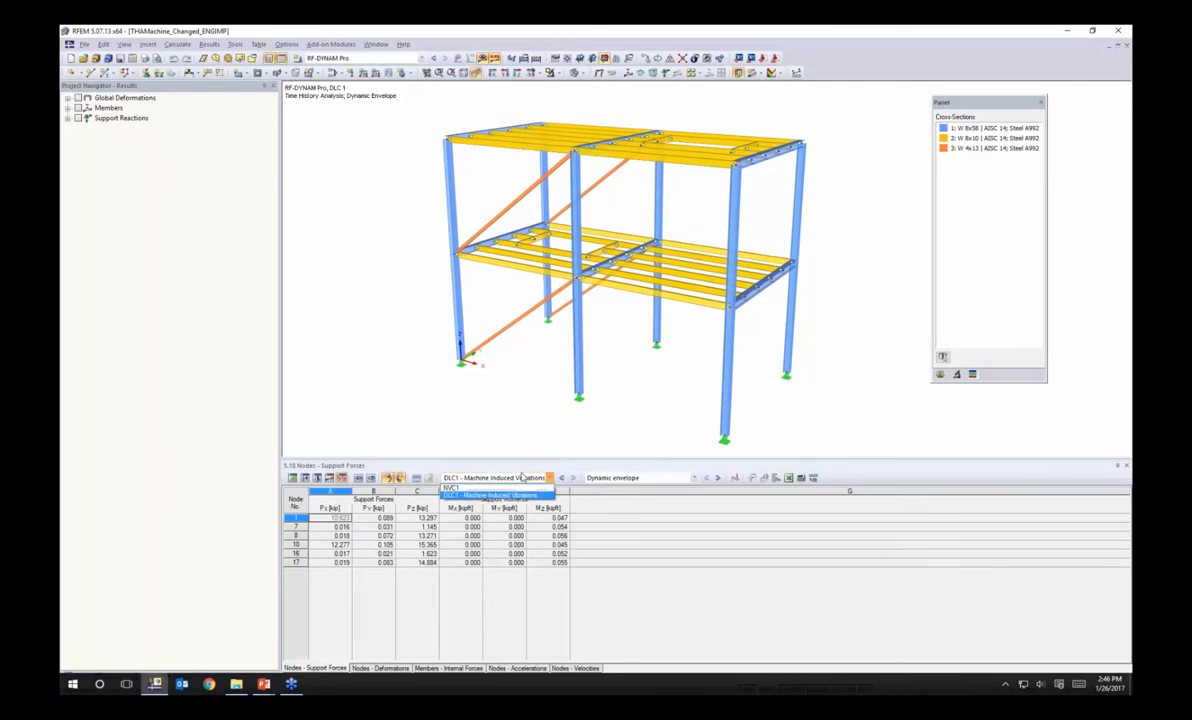
{"action": "left_click", "coordinate": [470, 487]}
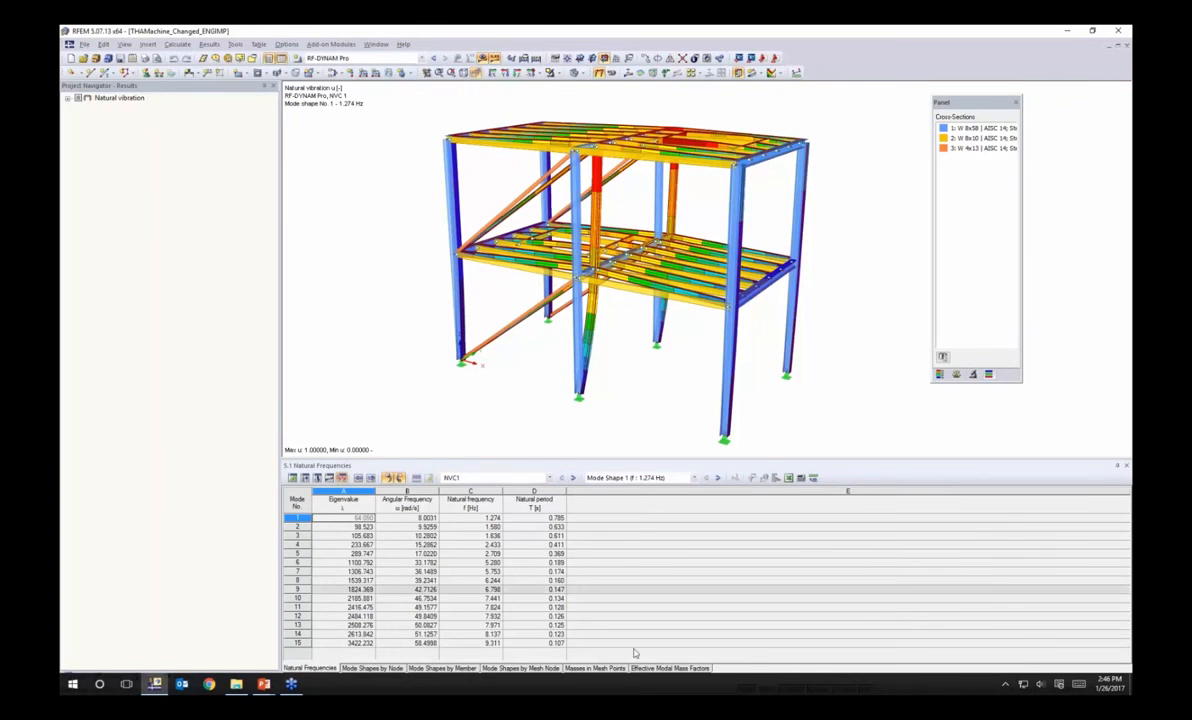
{"action": "left_click", "coordinate": [668, 668]}
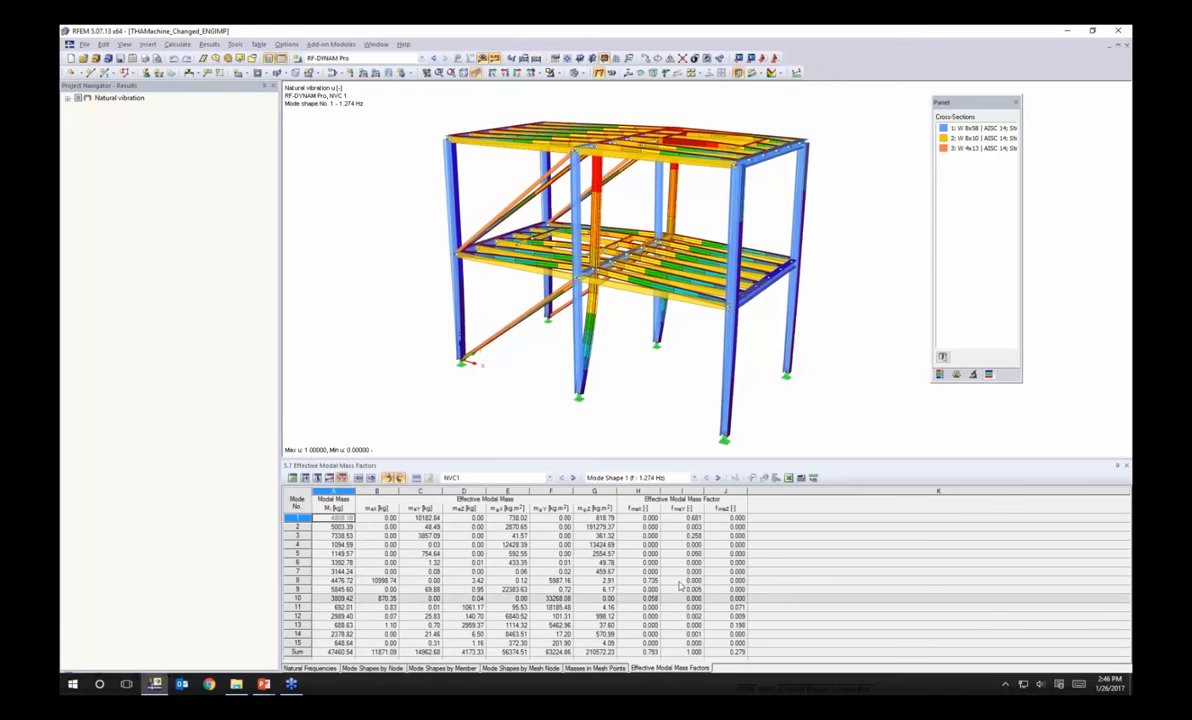
{"action": "left_click_drag", "start_coordinate": [688, 462], "coordinate": [684, 340]}
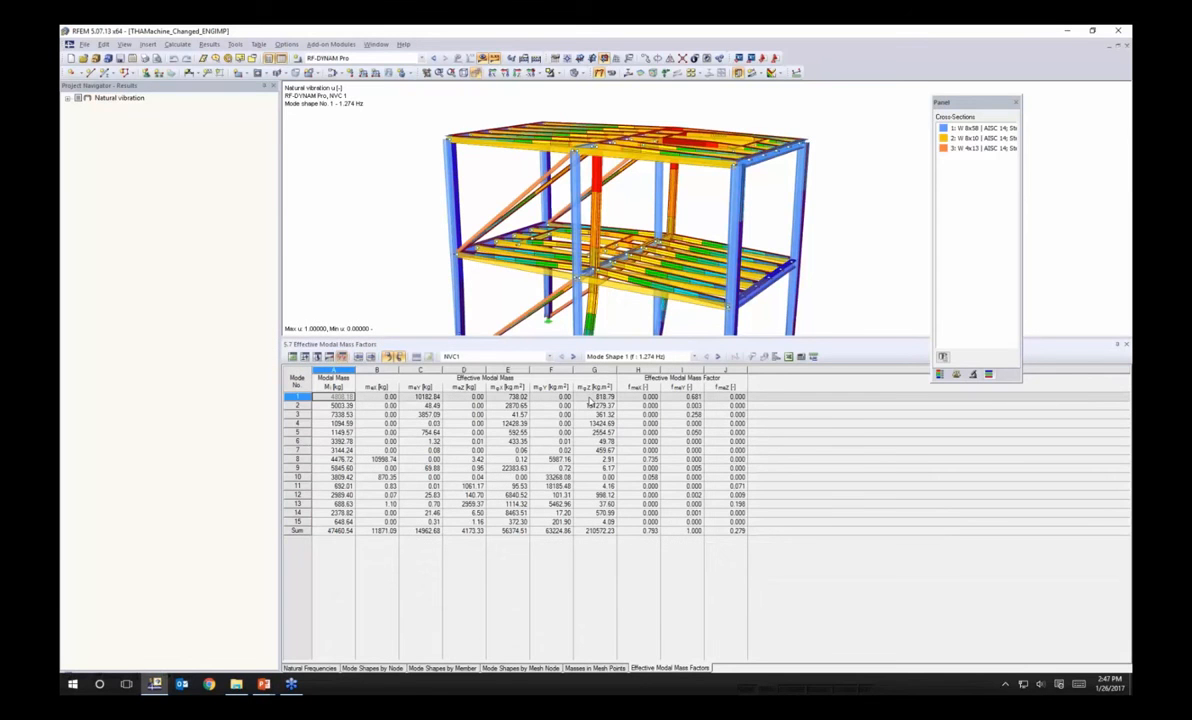
Step: Compare the mode shapes 1, 8 and 13 on the frame from the effective modal mass factors, and shrink the table again
{"action": "left_click", "coordinate": [297, 397]}
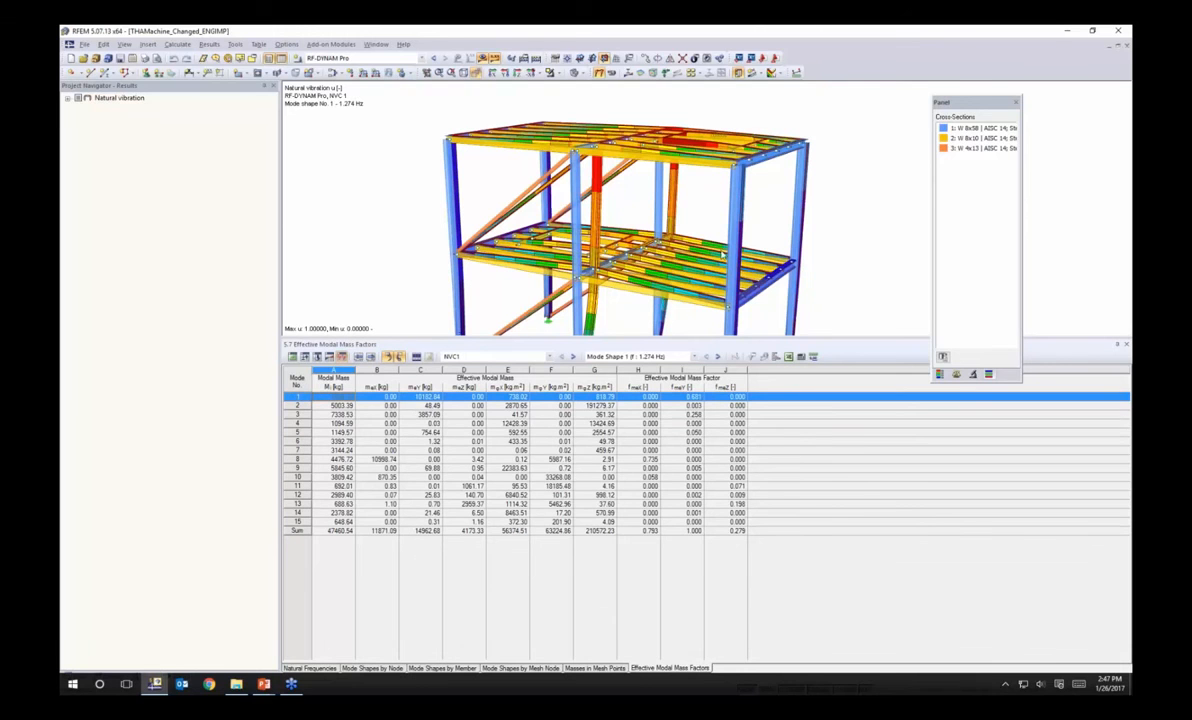
{"action": "middle_click_drag", "start_coordinate": [862, 229], "coordinate": [767, 255], "text": "ctrl"}
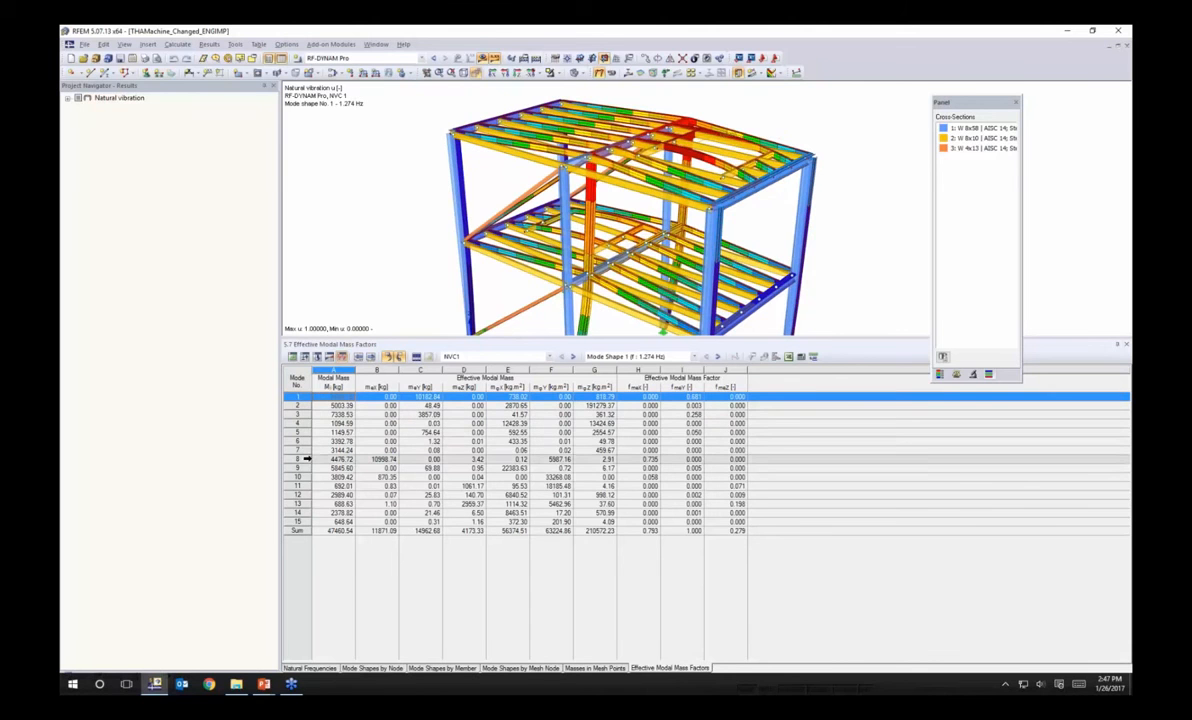
{"action": "left_click", "coordinate": [303, 459]}
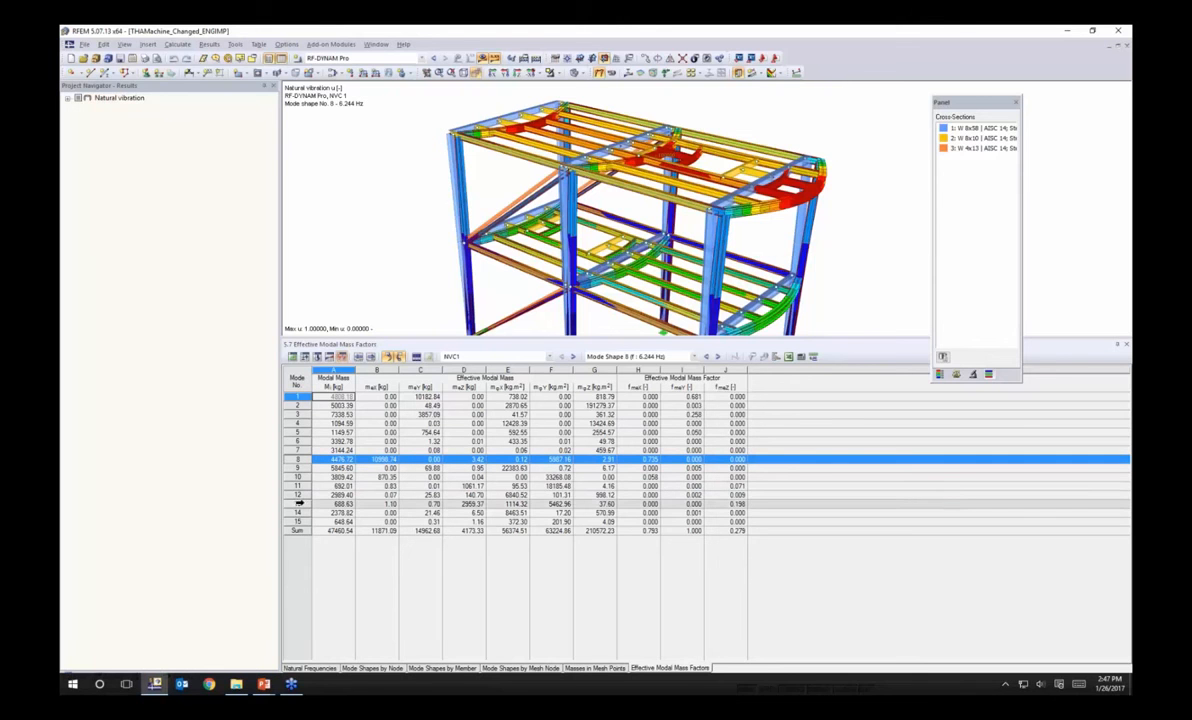
{"action": "left_click", "coordinate": [298, 503]}
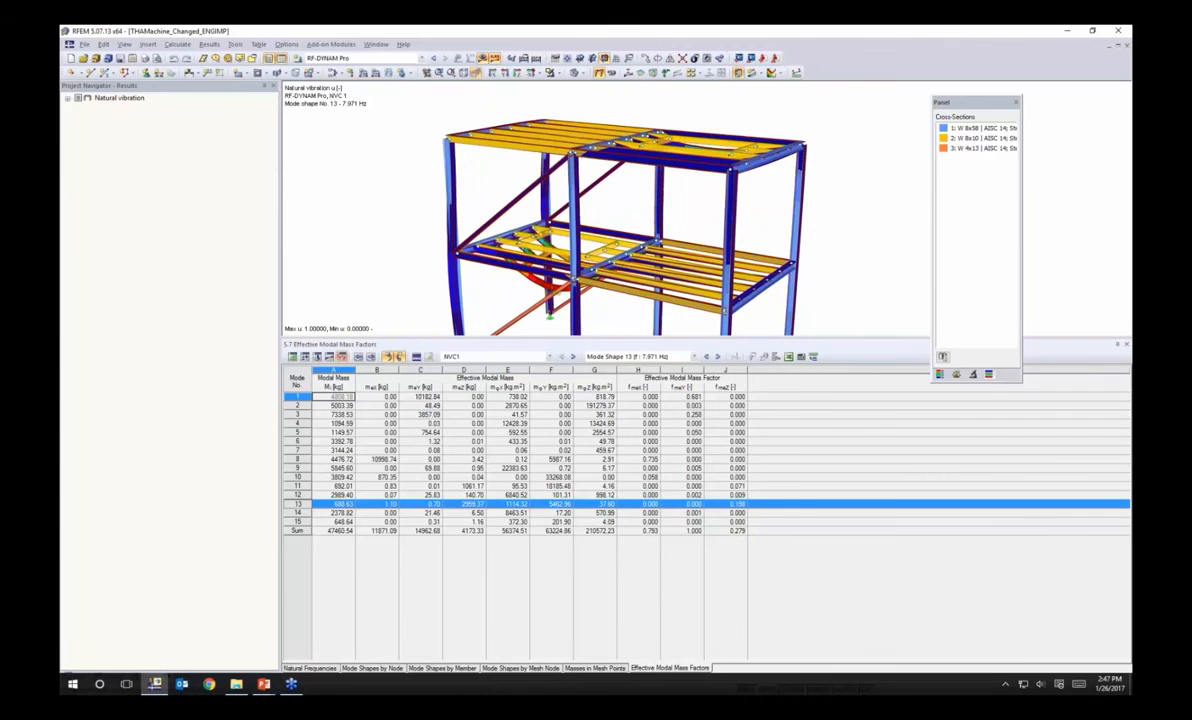
{"action": "left_click_drag", "start_coordinate": [607, 325], "coordinate": [612, 414]}
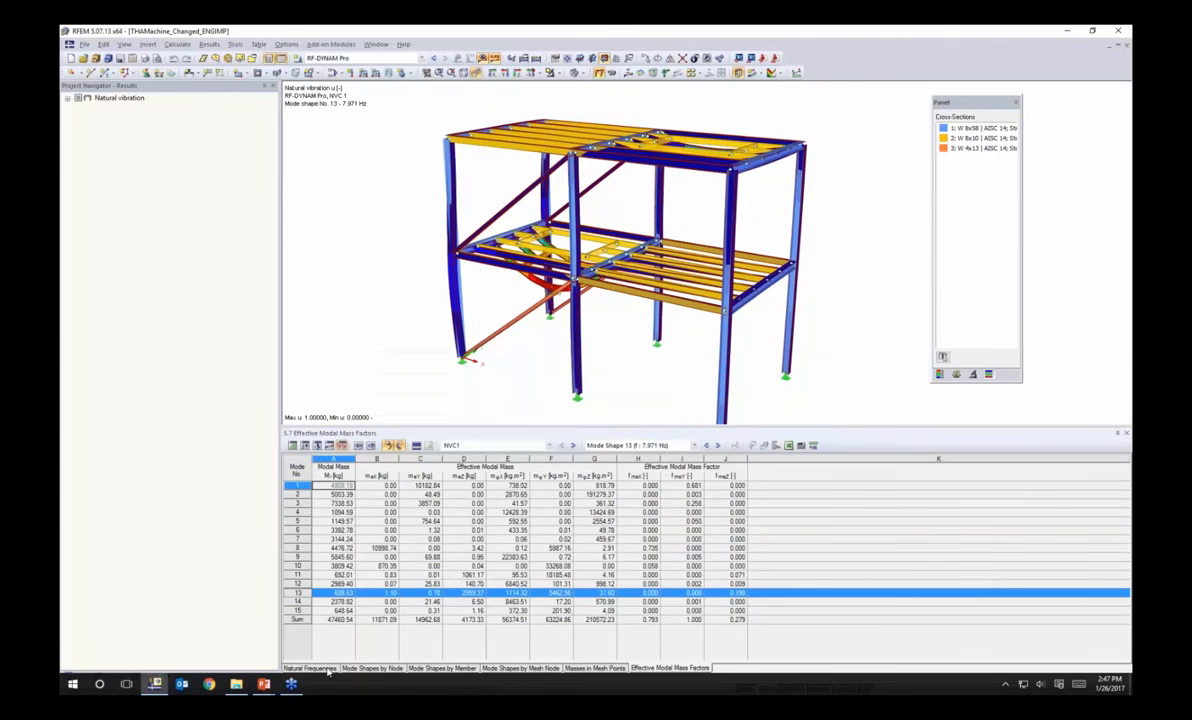
Step: Examine the natural frequencies of modes 8 and 13 in the Natural Frequencies table
{"action": "left_click", "coordinate": [318, 668]}
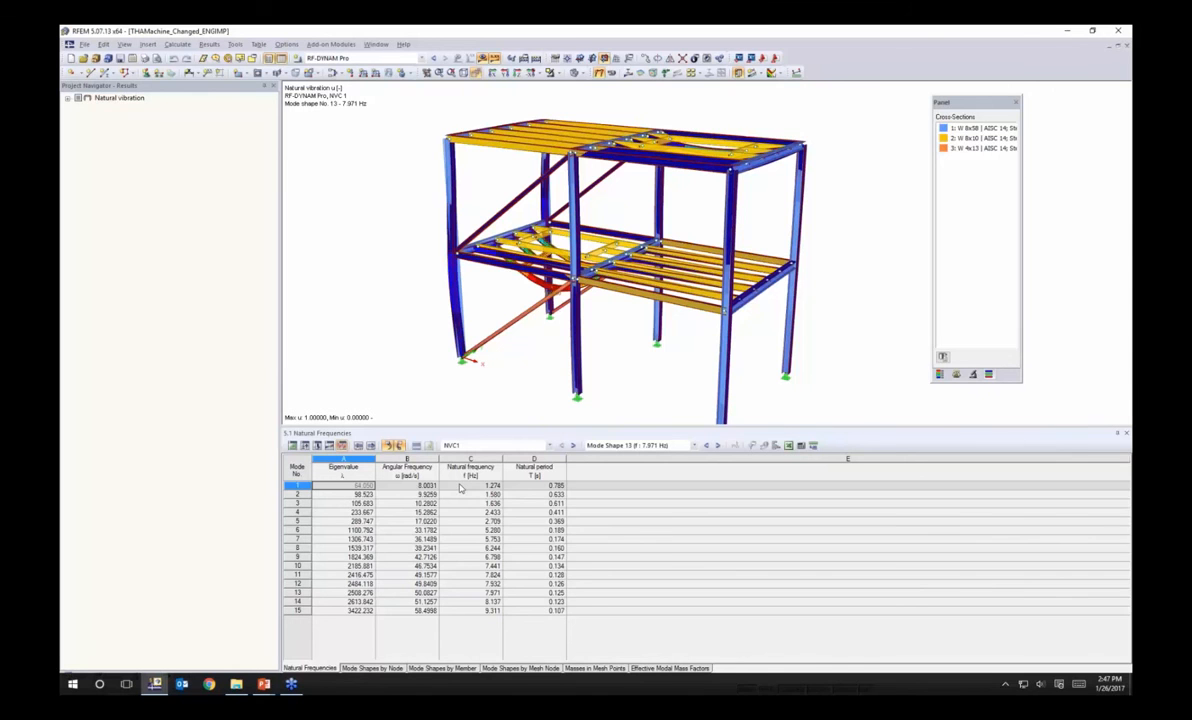
{"action": "left_click", "coordinate": [315, 548]}
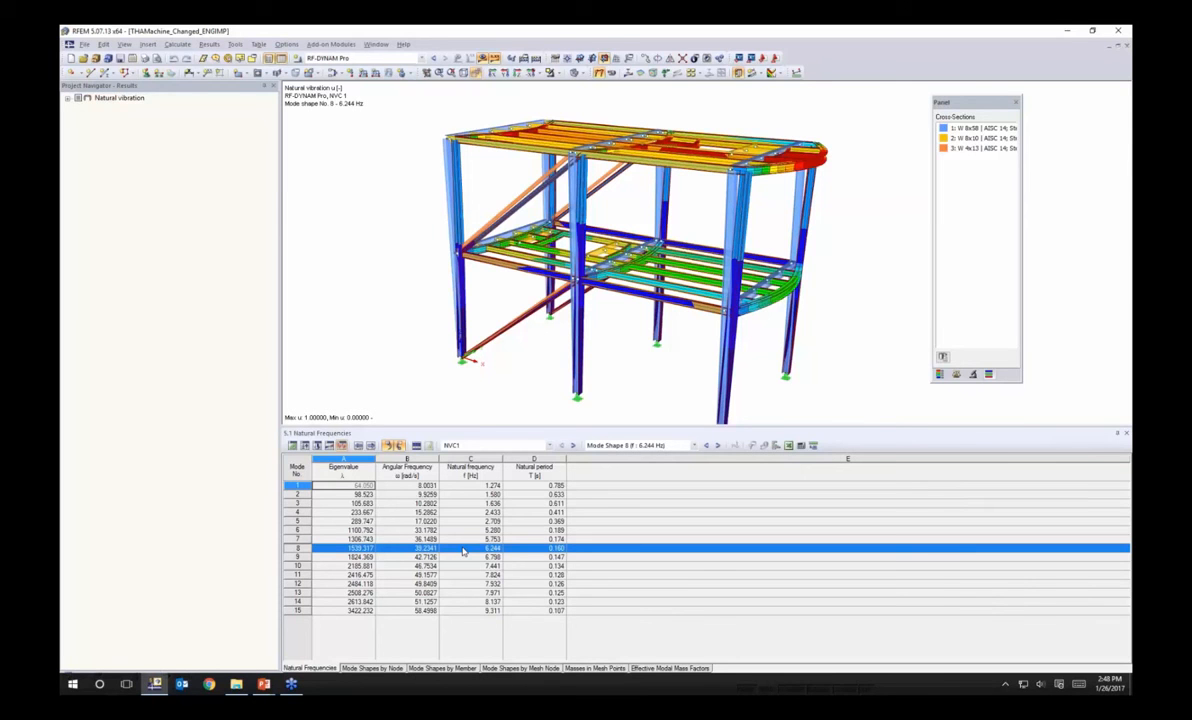
{"action": "left_click", "coordinate": [320, 593]}
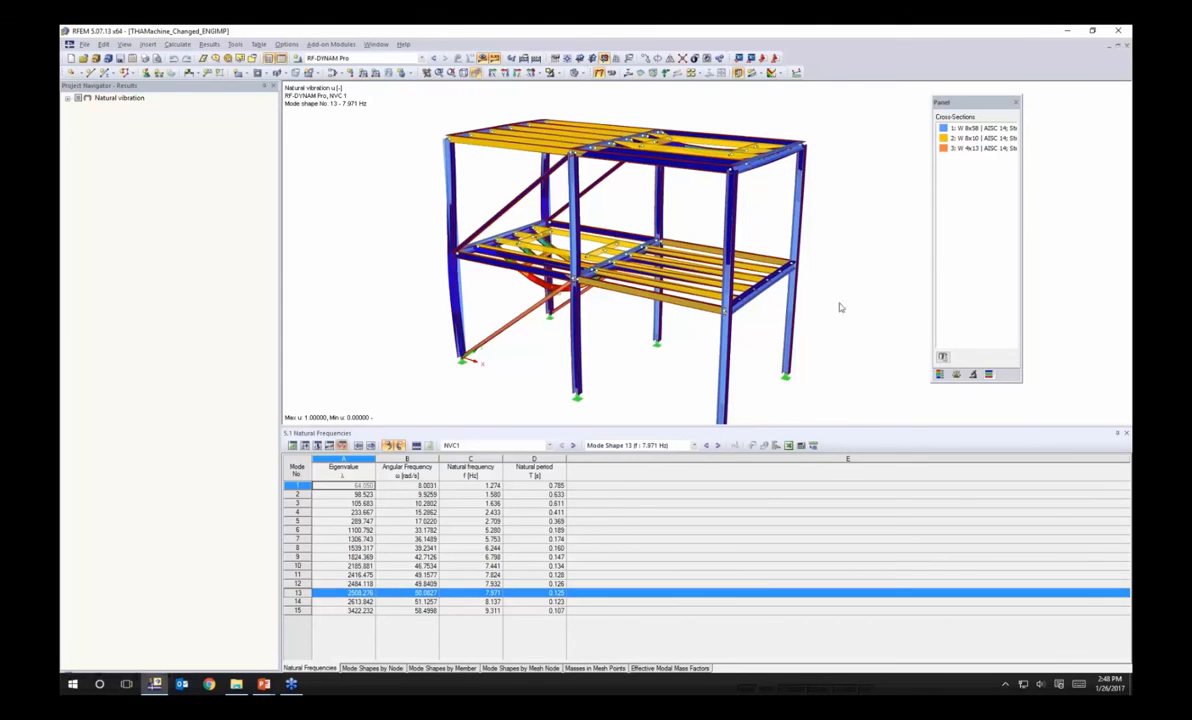
Step: Review the changed model's time diagrams and the Machine Induced Vibrations load case's time history and damping settings in the RF-DYNAM Pro input data
{"action": "left_click", "coordinate": [321, 45]}
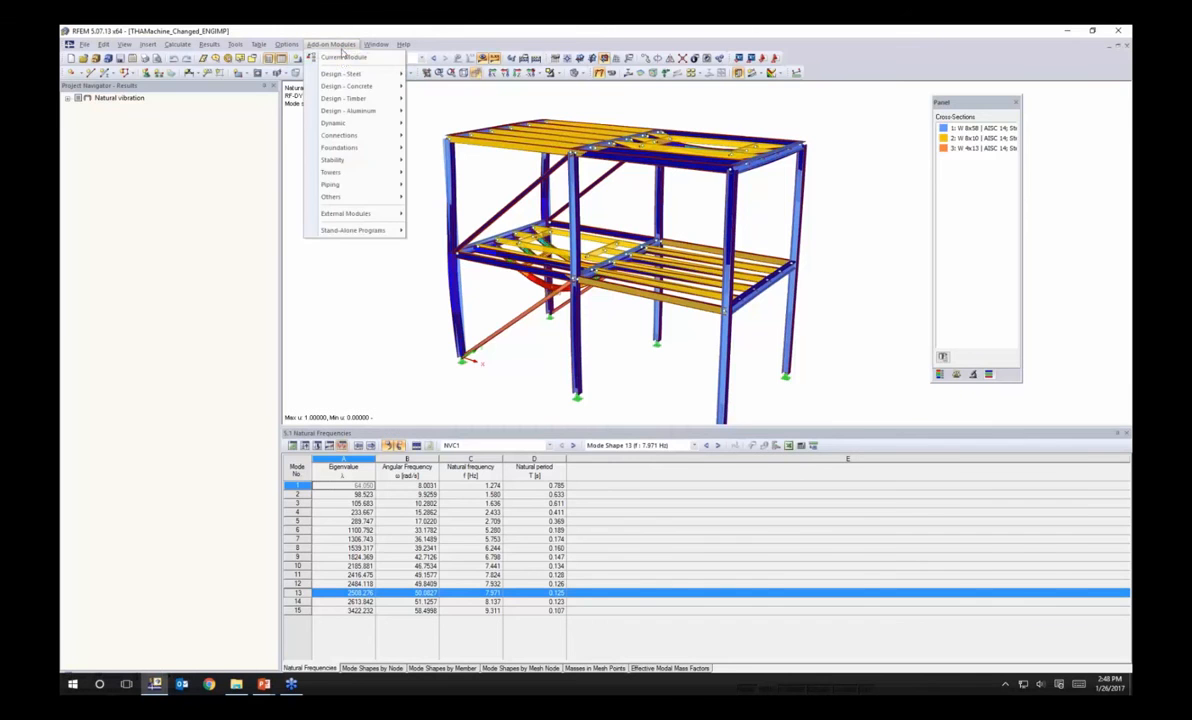
{"action": "left_click", "coordinate": [322, 58]}
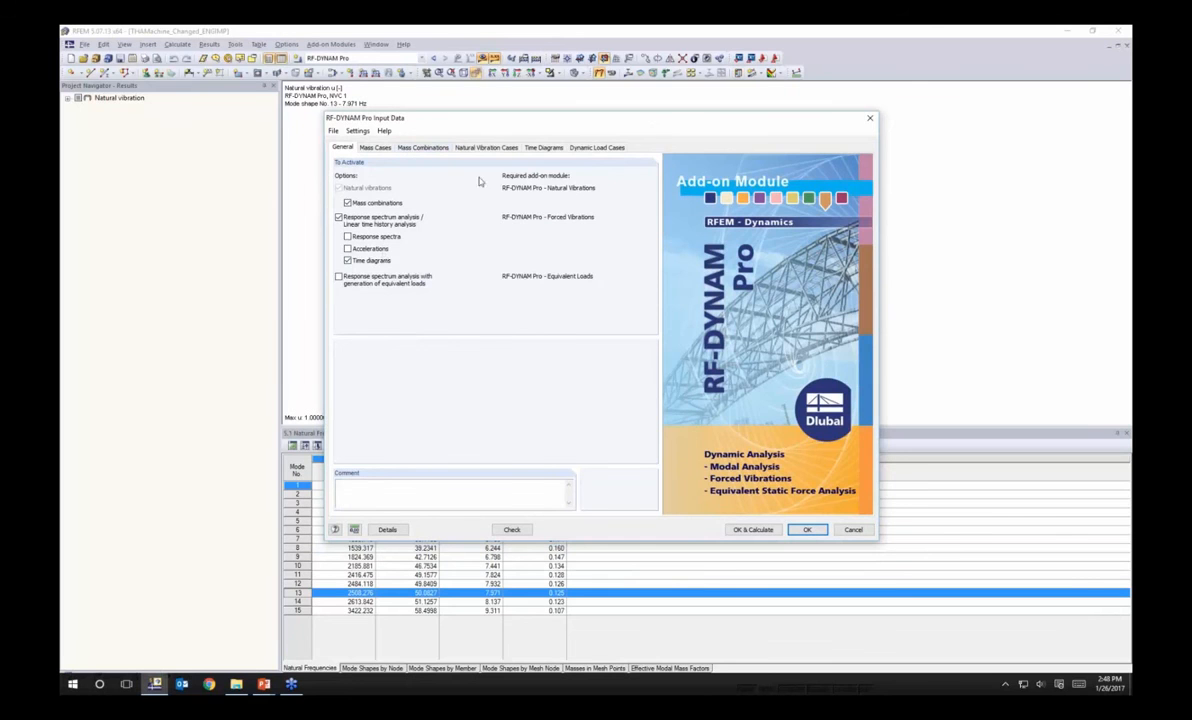
{"action": "left_click", "coordinate": [482, 147]}
{"action": "left_click", "coordinate": [532, 148]}
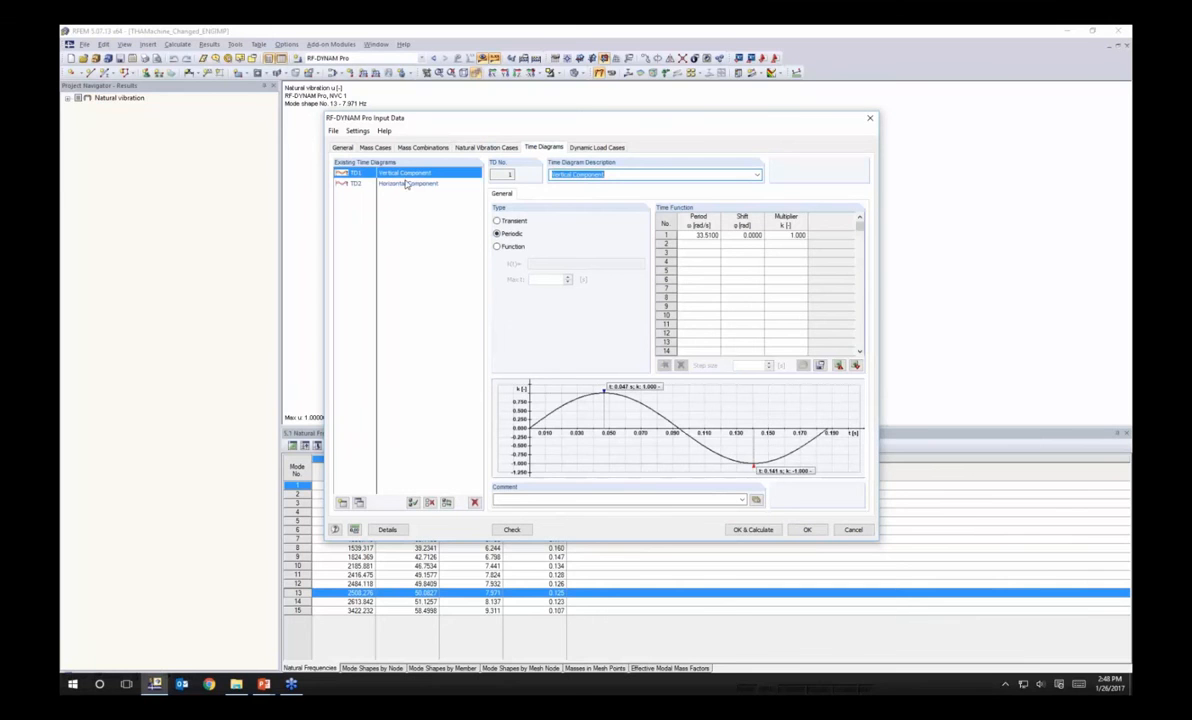
{"action": "left_click", "coordinate": [581, 148]}
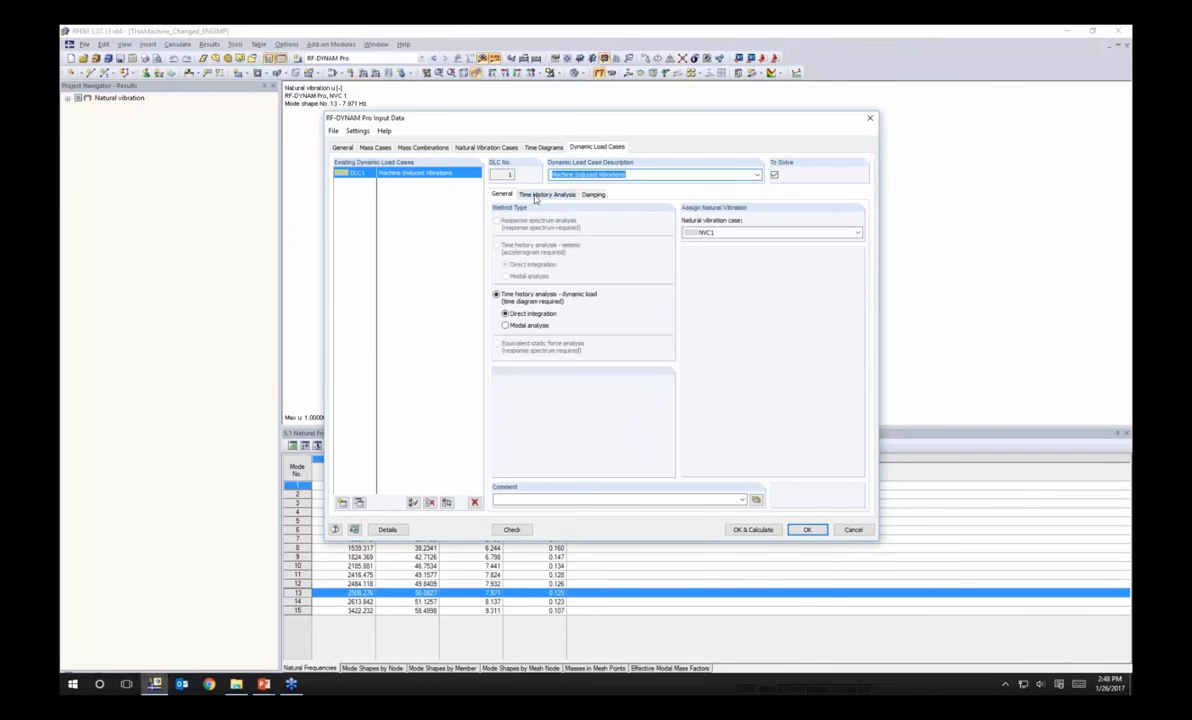
{"action": "left_click", "coordinate": [546, 195]}
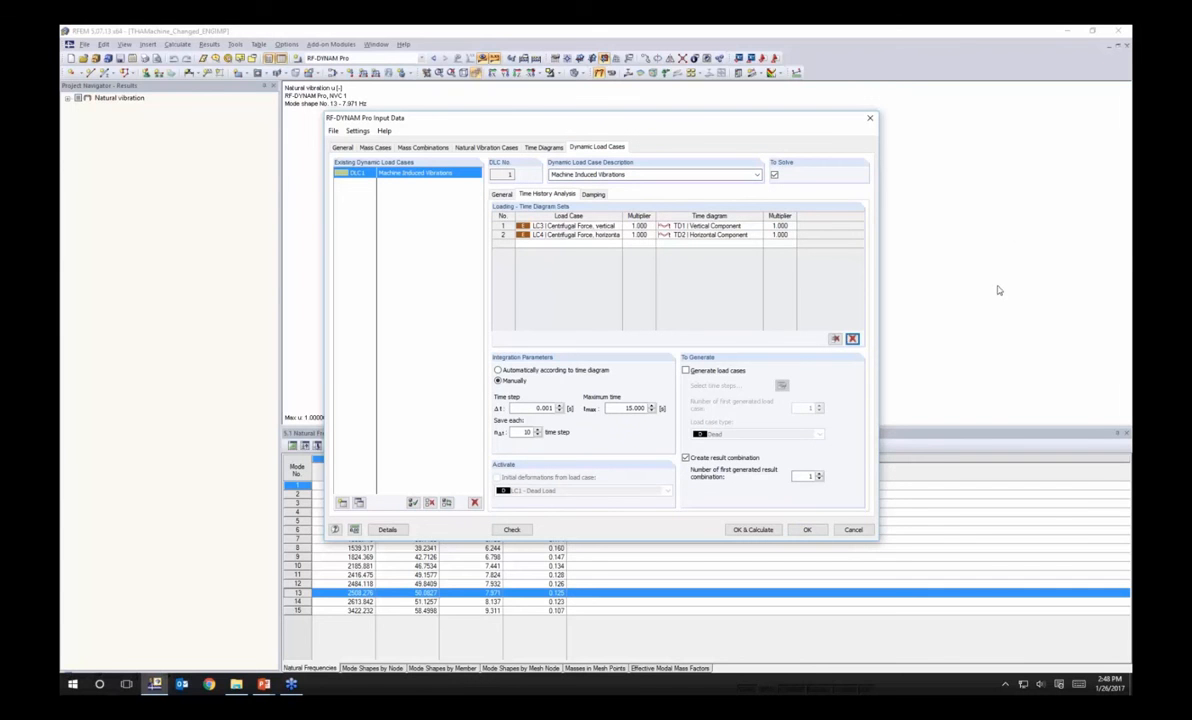
{"action": "left_click", "coordinate": [592, 195]}
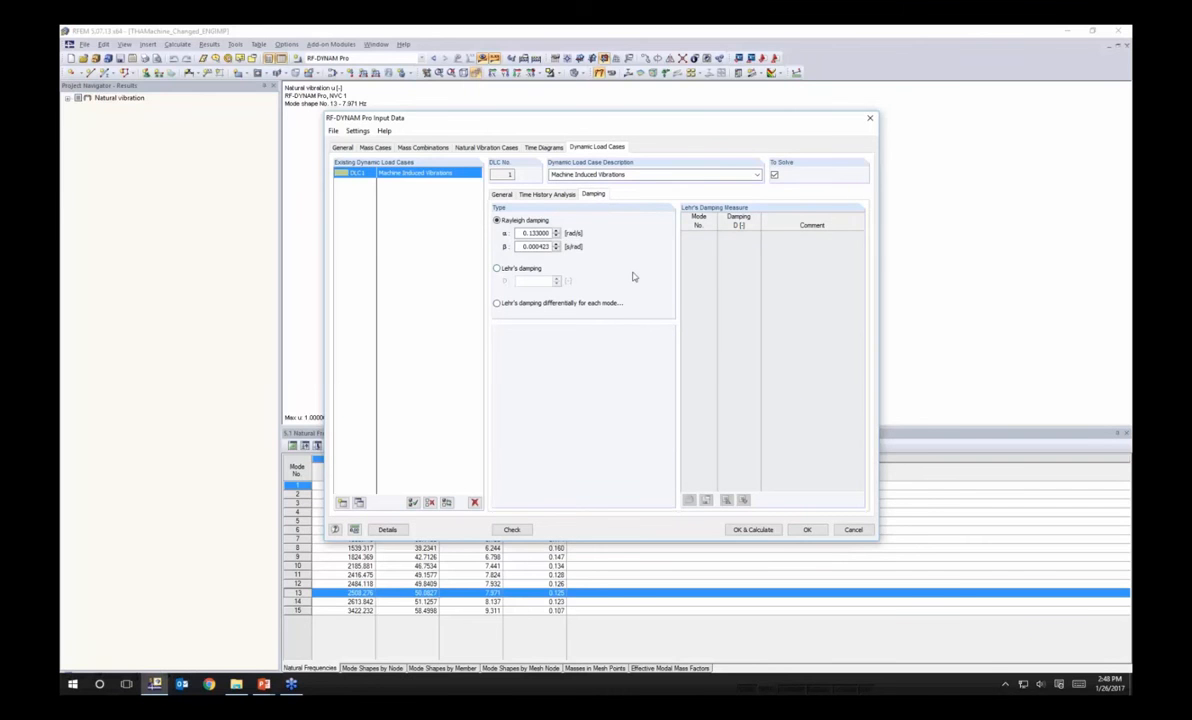
Step: Consult the Lehr's to Rayleigh conversion formula on the presentation's Damping Considerations slide and return to RFEM
{"action": "key", "text": "alt+Tab"}
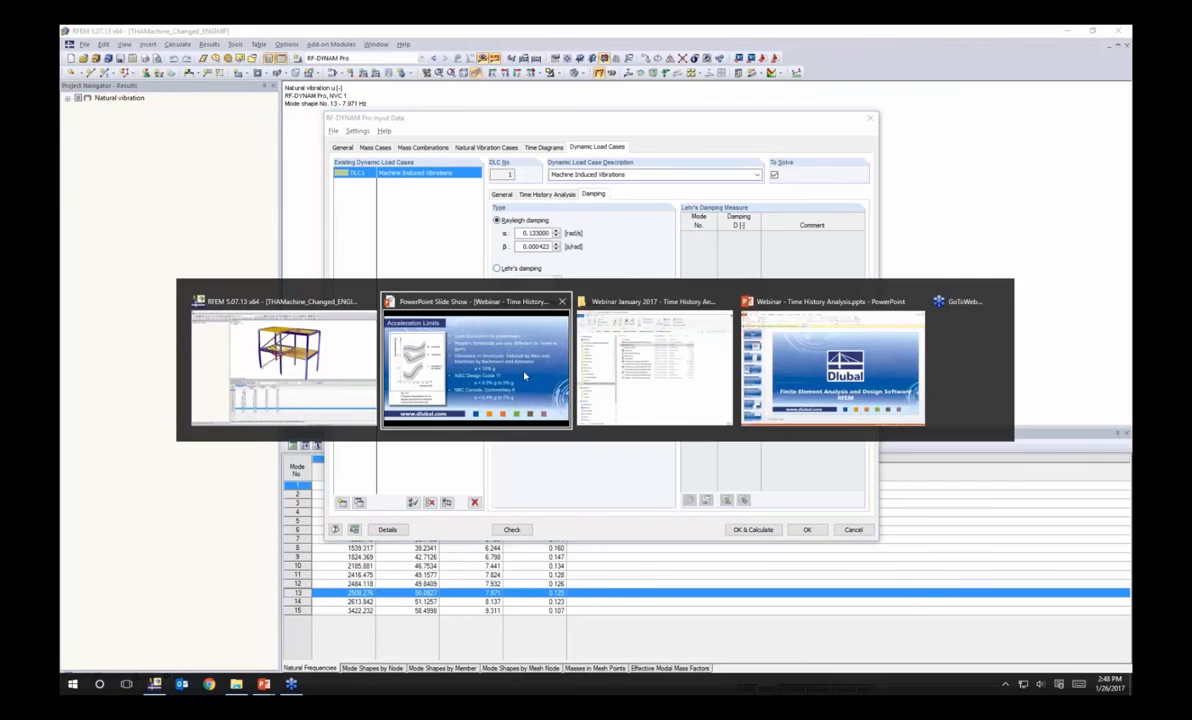
{"action": "key", "text": "Right"}
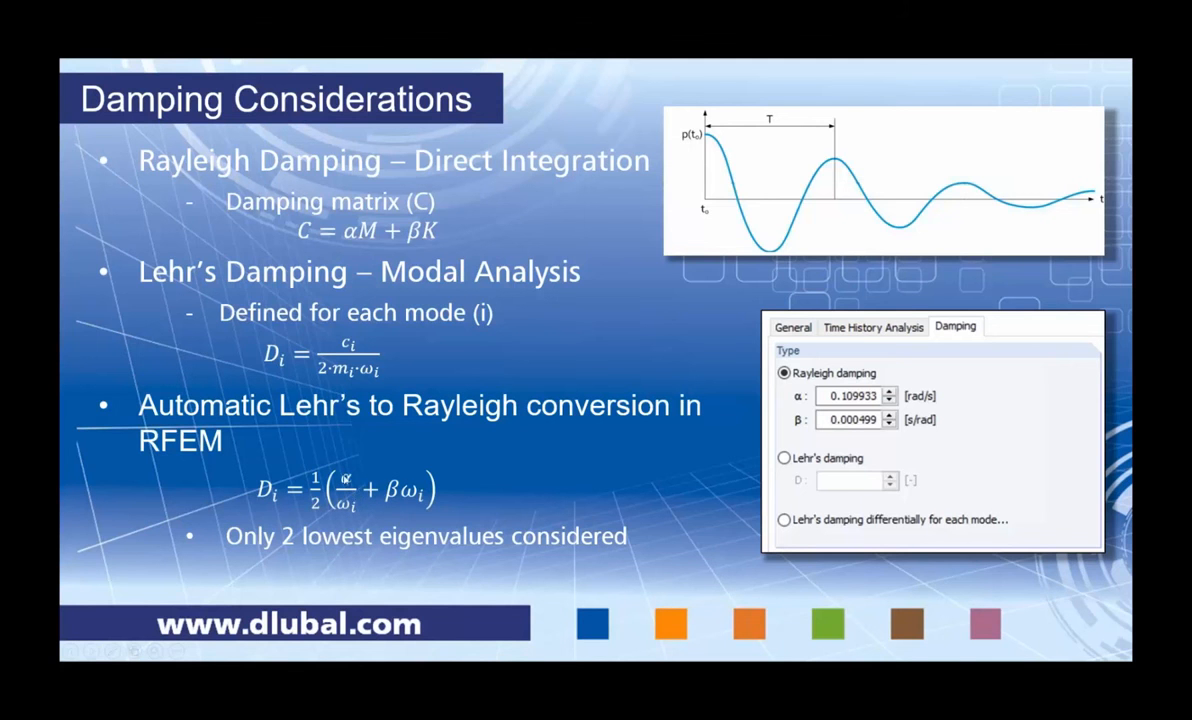
{"action": "key", "text": "alt+Tab"}
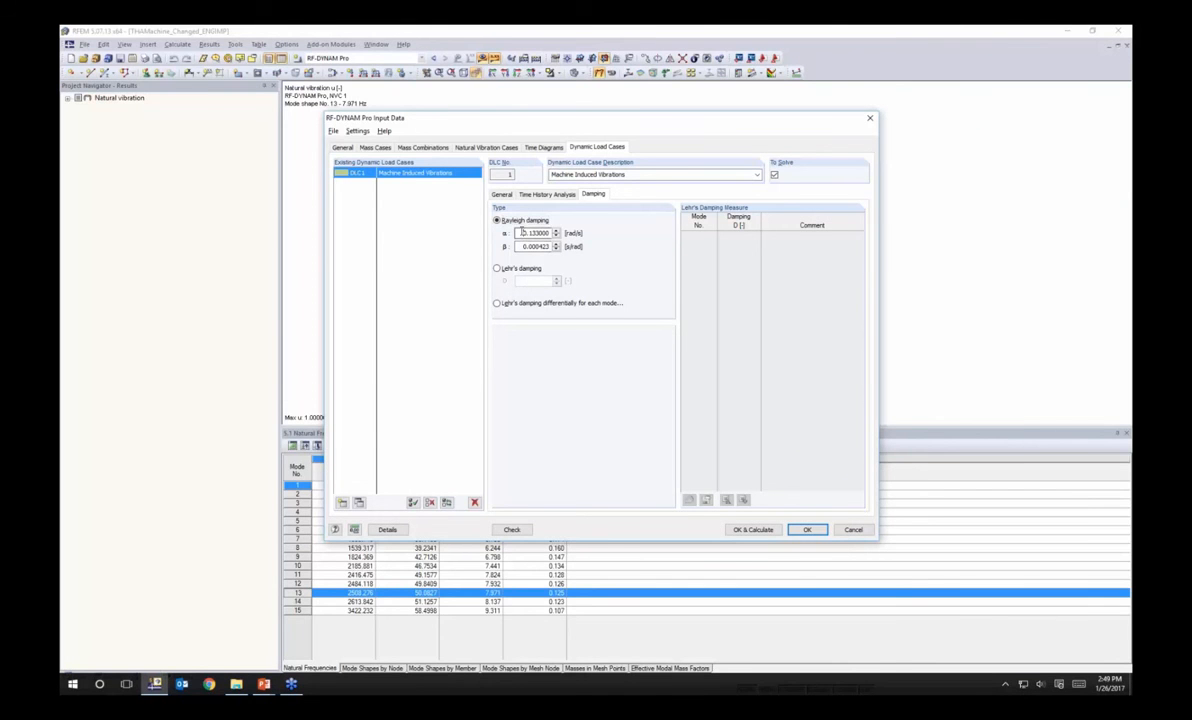
Step: Check the Rayleigh damping coefficients α and β of the dynamic load case, and cancel the input data
{"action": "double_click", "coordinate": [520, 233]}
{"action": "double_click", "coordinate": [518, 247]}
{"action": "left_click", "coordinate": [523, 233]}
{"action": "left_click", "coordinate": [853, 529]}
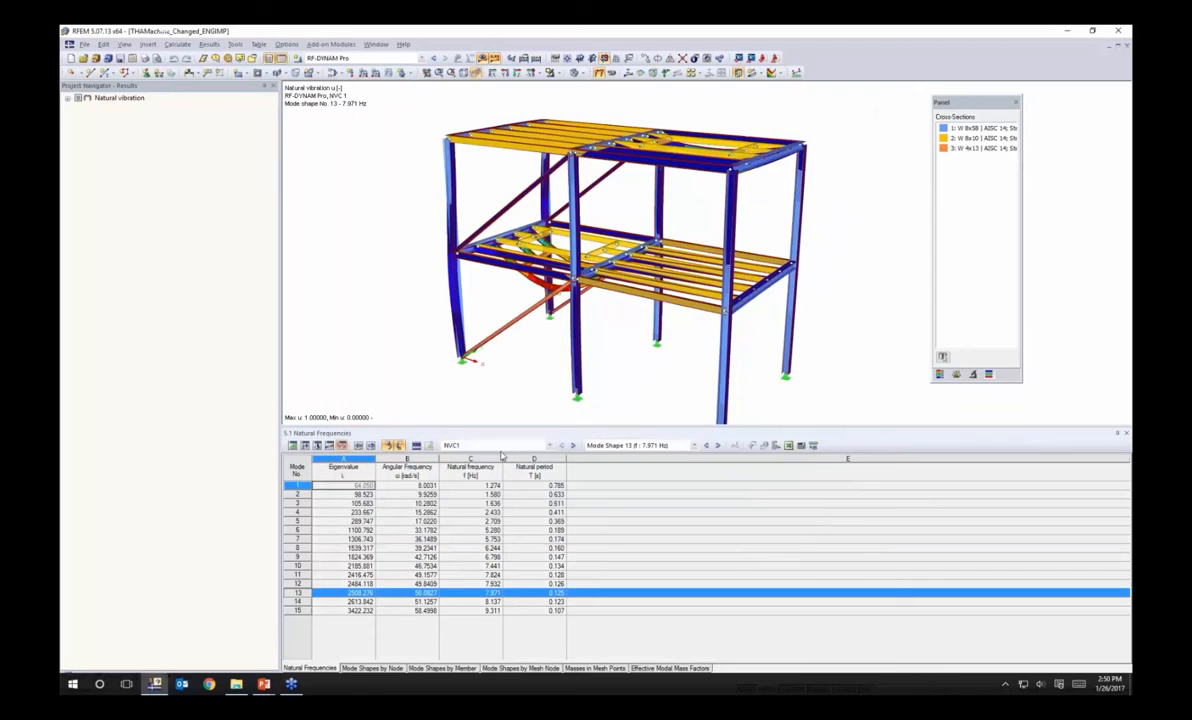
Step: Display the DLC1 Machine Induced Vibrations results and plot Displacement X of FE mesh point 55 on the upper floor in the Time Course Monitor
{"action": "left_click", "coordinate": [500, 445]}
{"action": "left_click", "coordinate": [504, 463]}
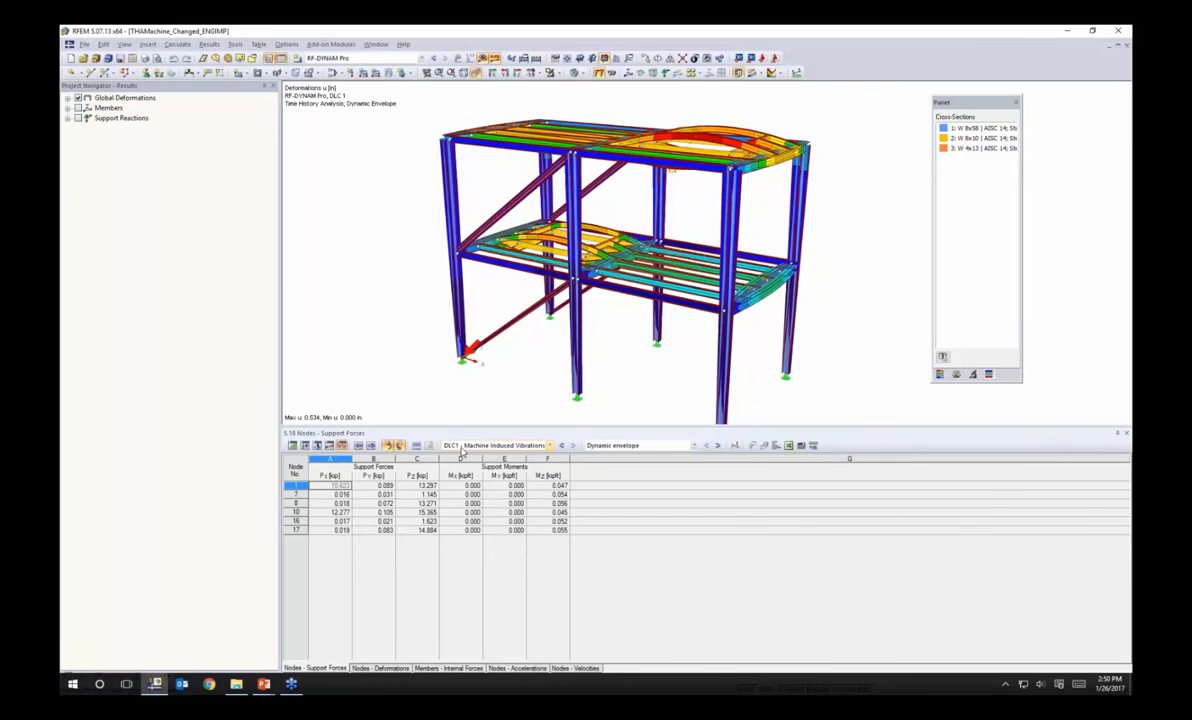
{"action": "left_click", "coordinate": [735, 446]}
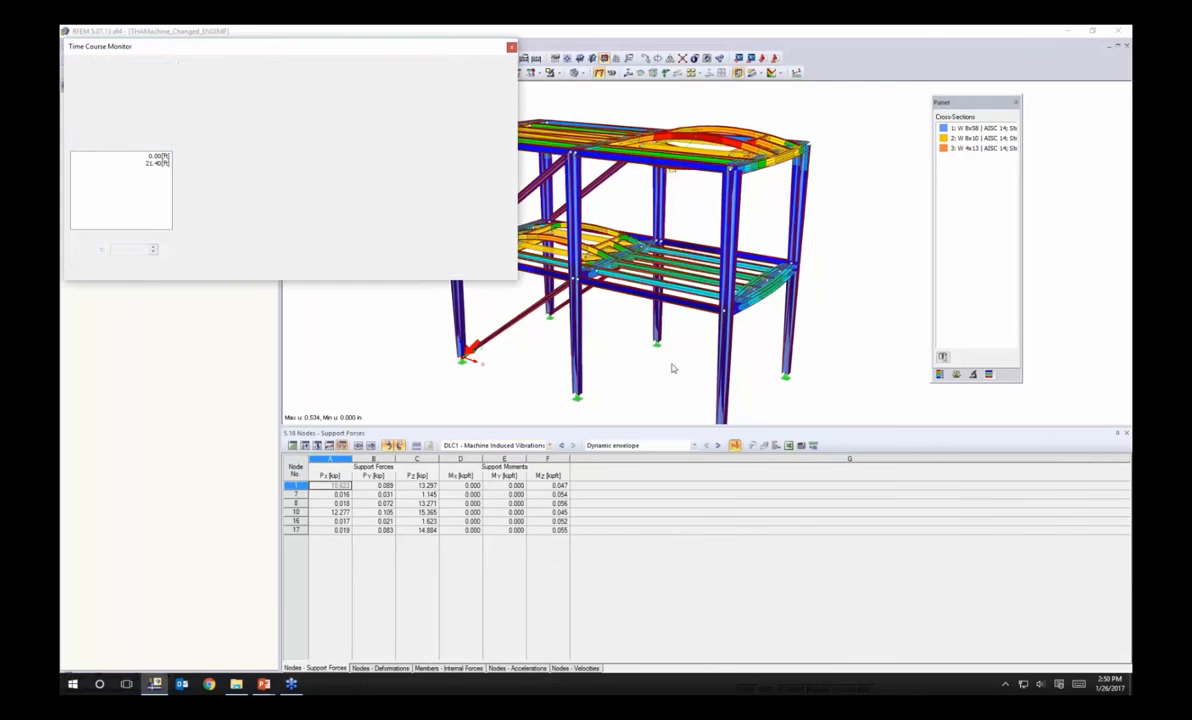
{"action": "left_click_drag", "start_coordinate": [418, 46], "coordinate": [424, 87]}
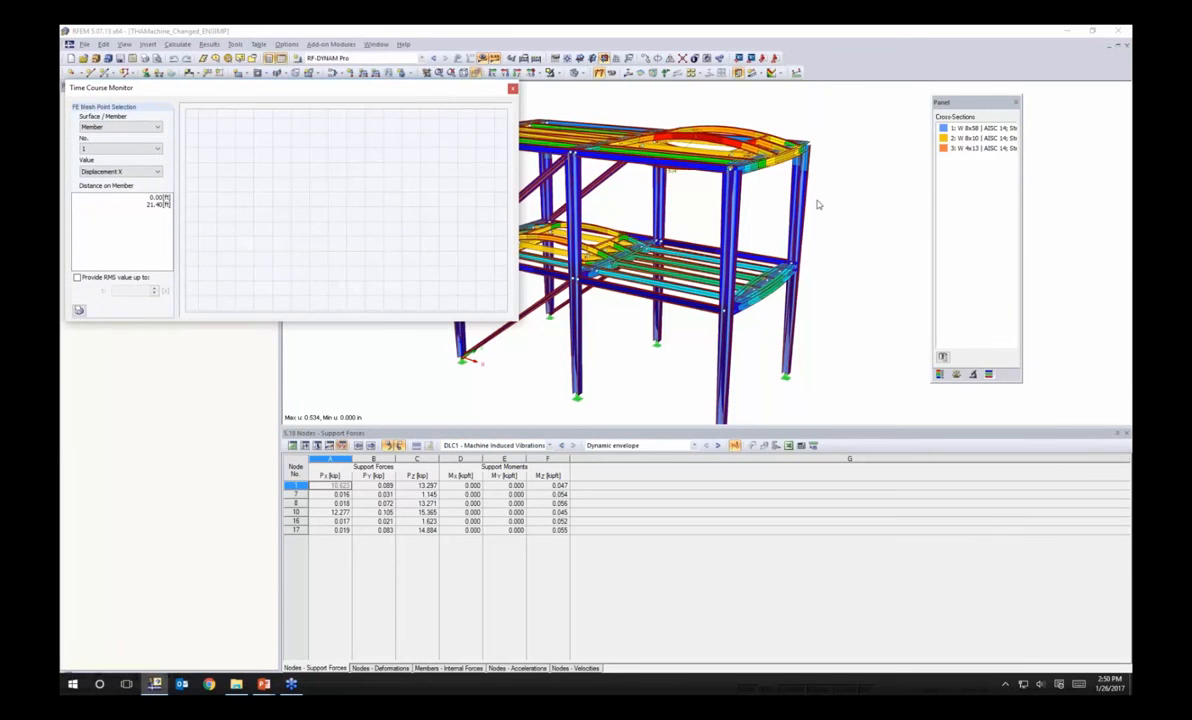
{"action": "middle_click_drag", "start_coordinate": [818, 202], "coordinate": [821, 202]}
{"action": "middle_click_drag", "start_coordinate": [675, 171], "coordinate": [652, 222], "text": "ctrl"}
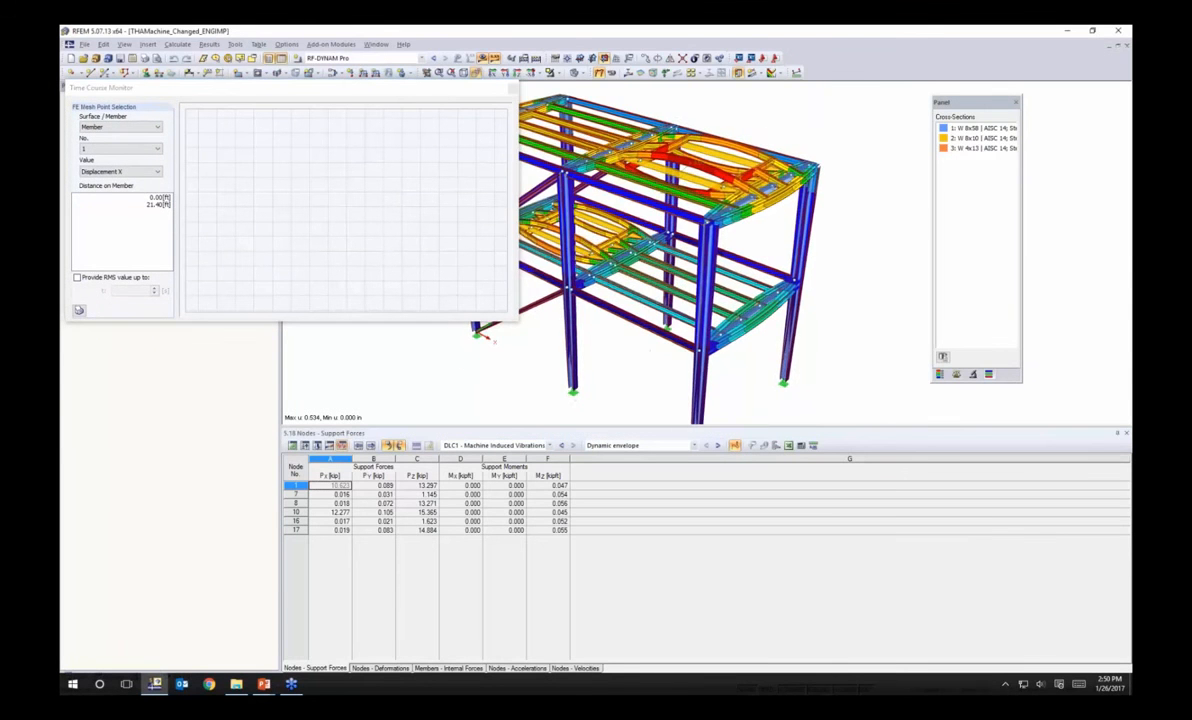
{"action": "left_click", "coordinate": [600, 74]}
{"action": "left_click", "coordinate": [624, 148]}
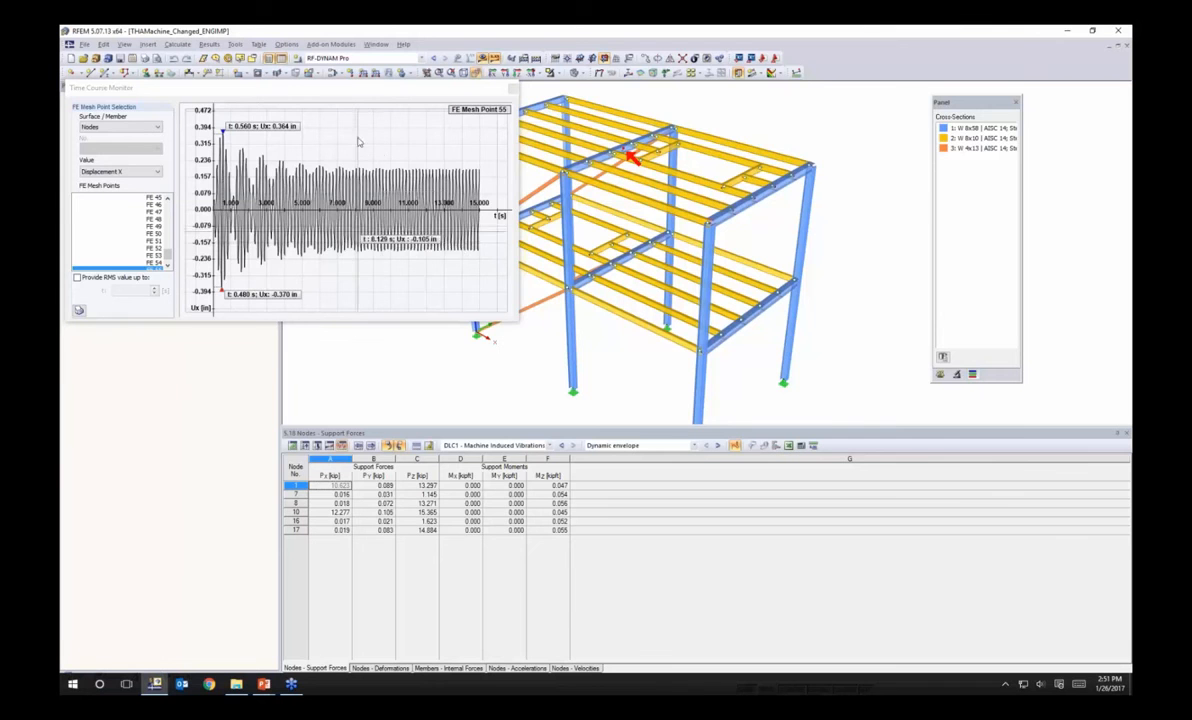
Step: Examine the displacement graph's numeric values over time and their spreadsheet export option, and close the value list
{"action": "left_click_drag", "start_coordinate": [352, 88], "coordinate": [394, 98]}
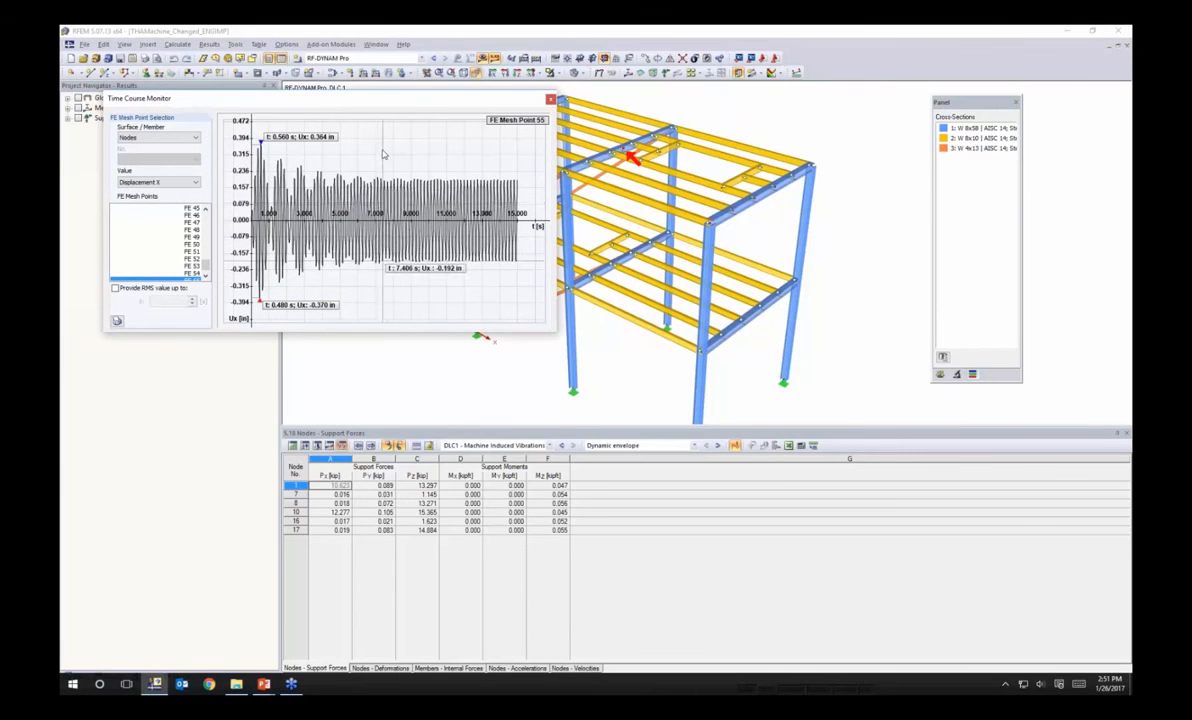
{"action": "right_click", "coordinate": [385, 146]}
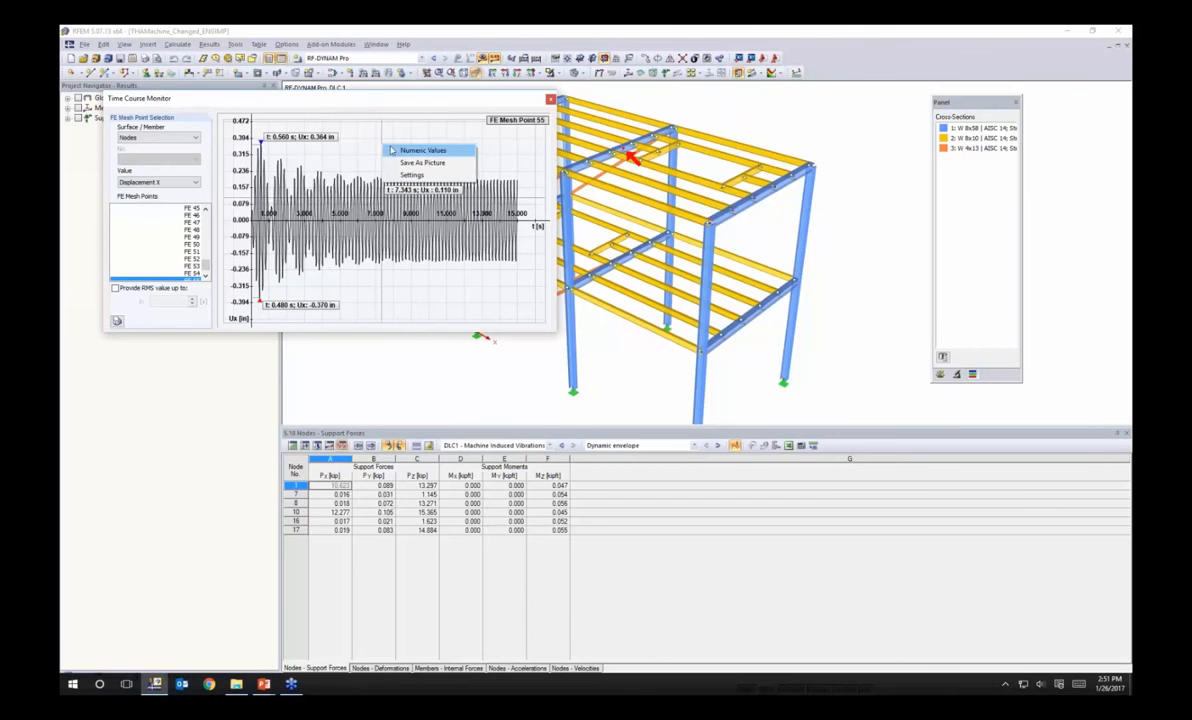
{"action": "left_click", "coordinate": [394, 152]}
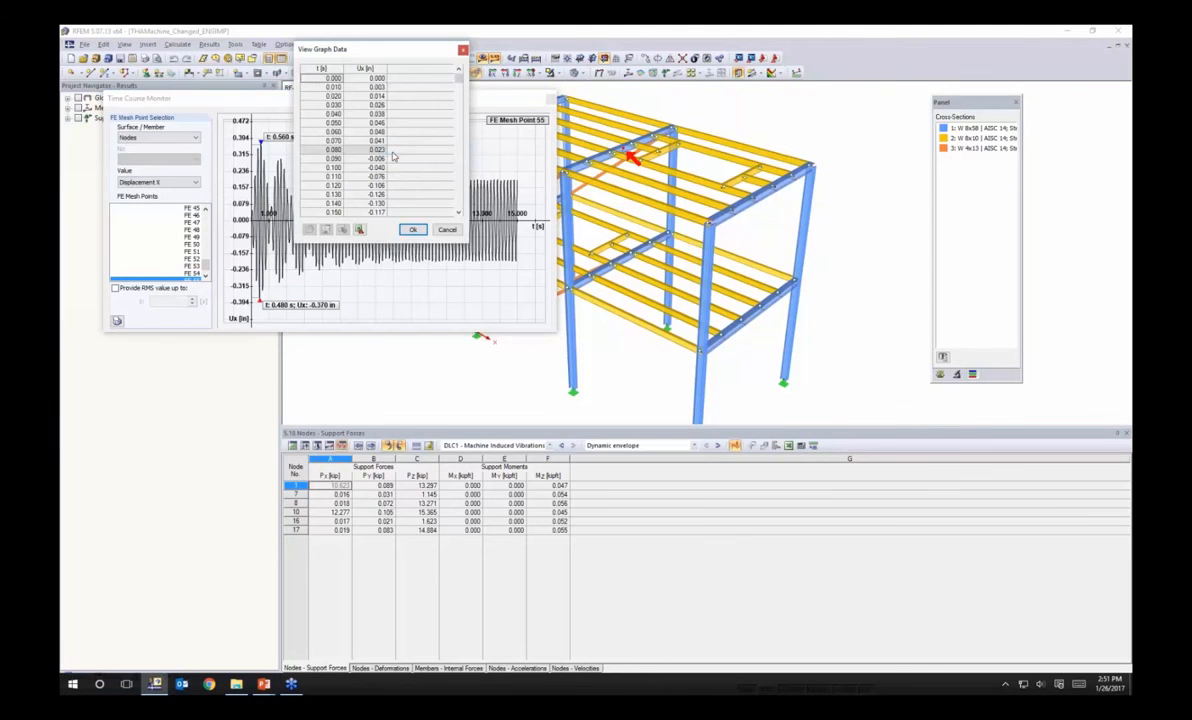
{"action": "left_click_drag", "start_coordinate": [458, 82], "coordinate": [458, 86]}
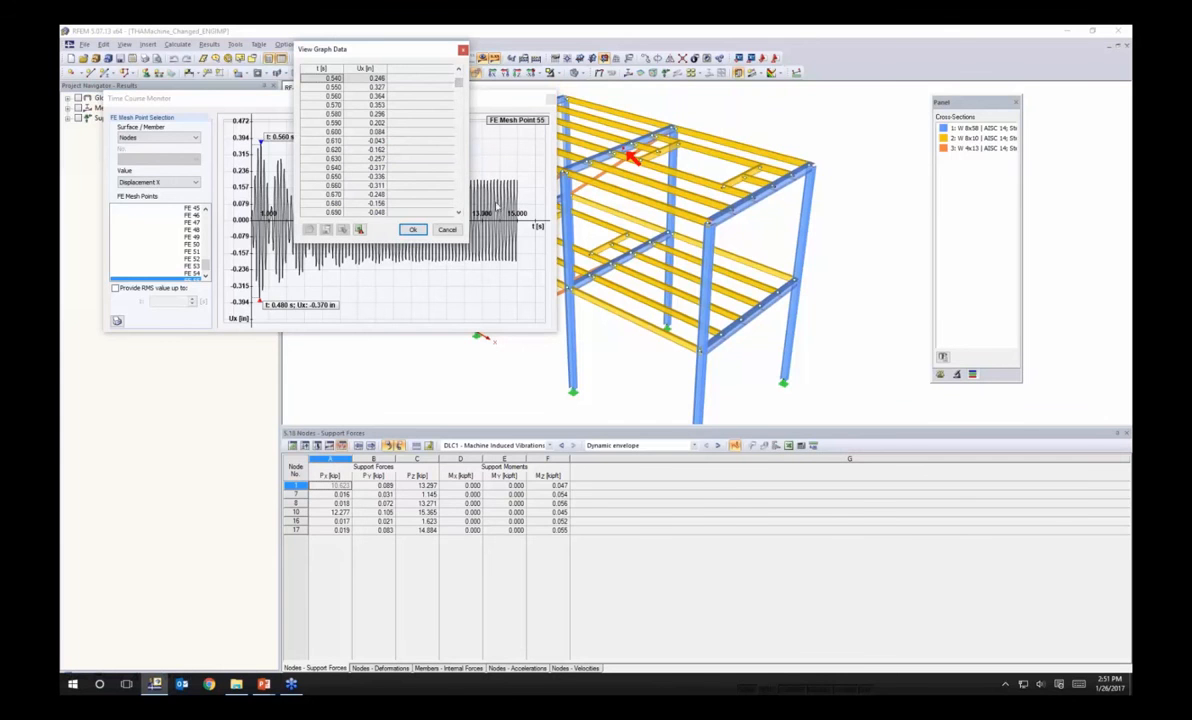
{"action": "left_click_drag", "start_coordinate": [458, 83], "coordinate": [457, 158]}
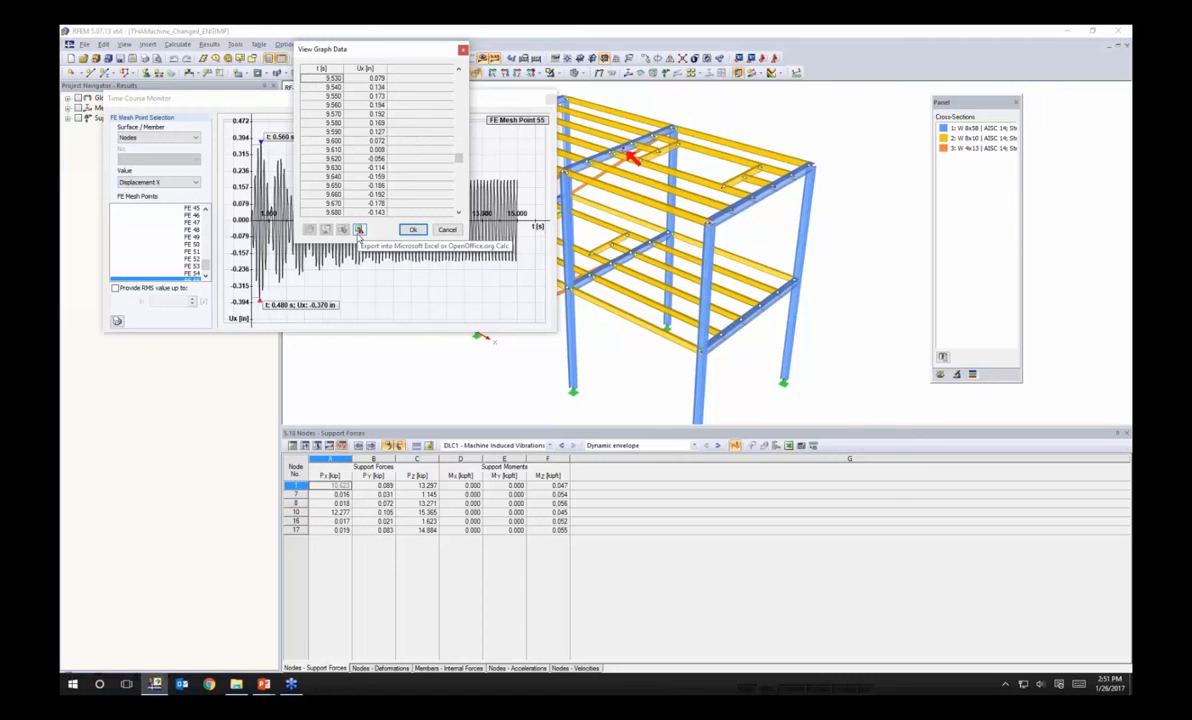
{"action": "left_click", "coordinate": [359, 231]}
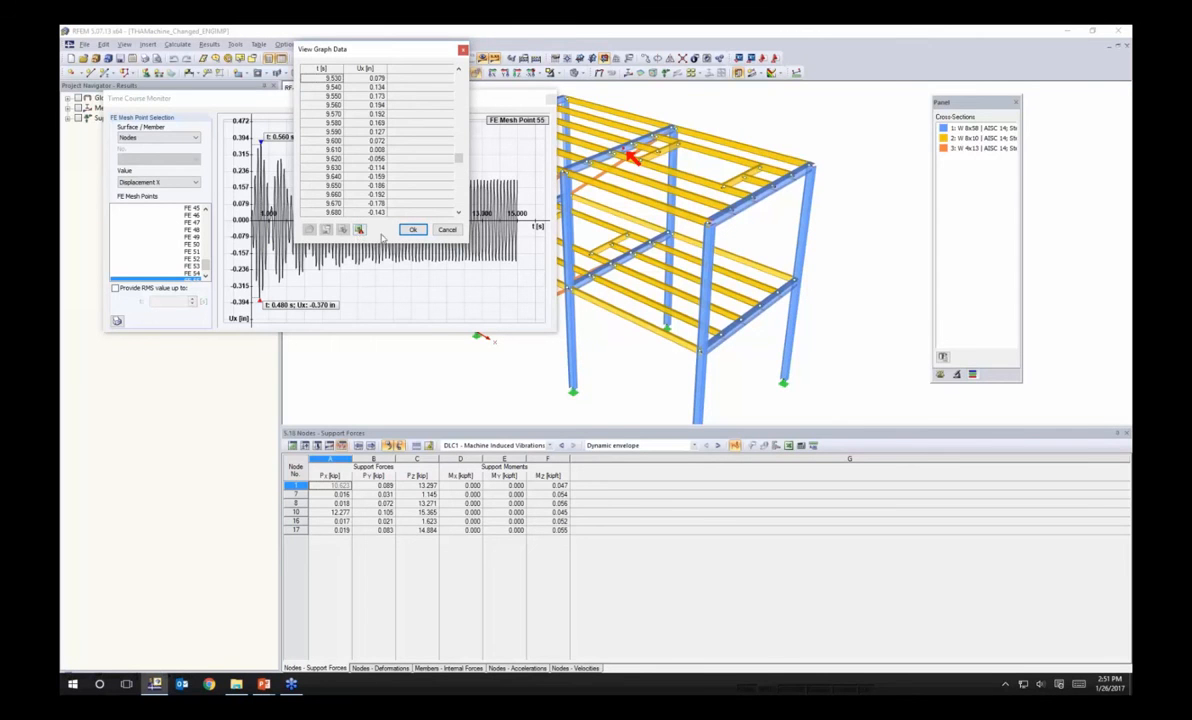
{"action": "left_click", "coordinate": [412, 229]}
Step: Review the displacement graph's save-as-picture, default display settings and print options
{"action": "right_click", "coordinate": [393, 135]}
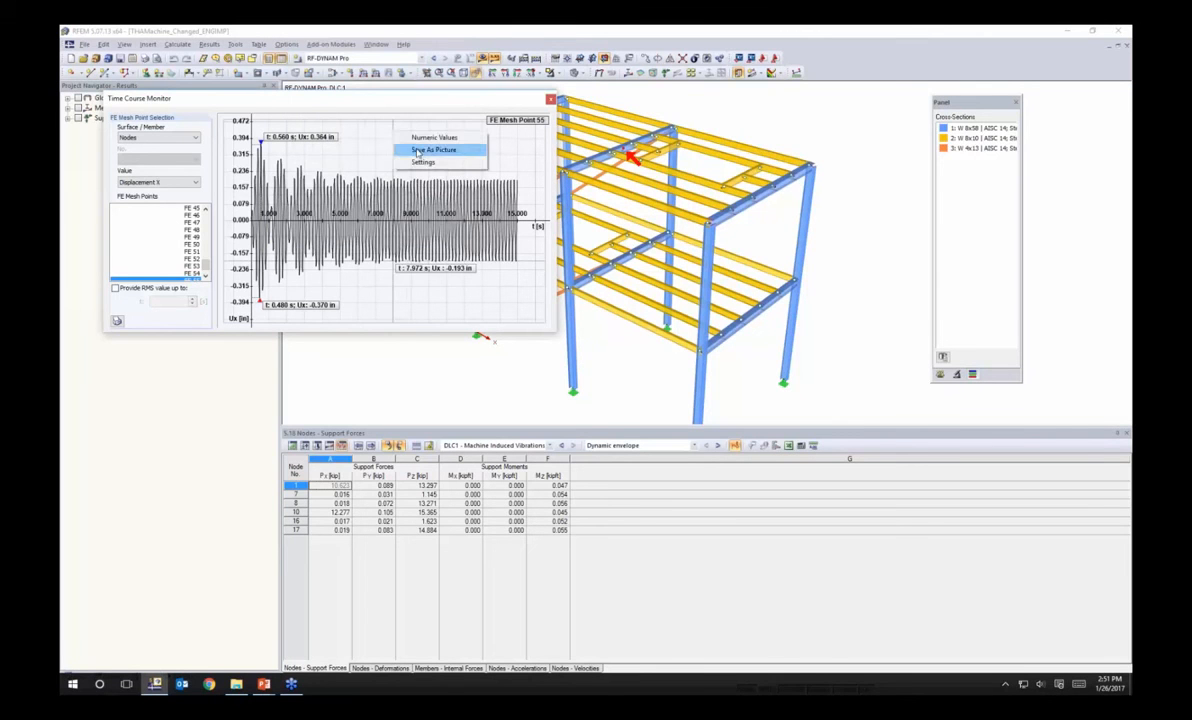
{"action": "left_click", "coordinate": [418, 150]}
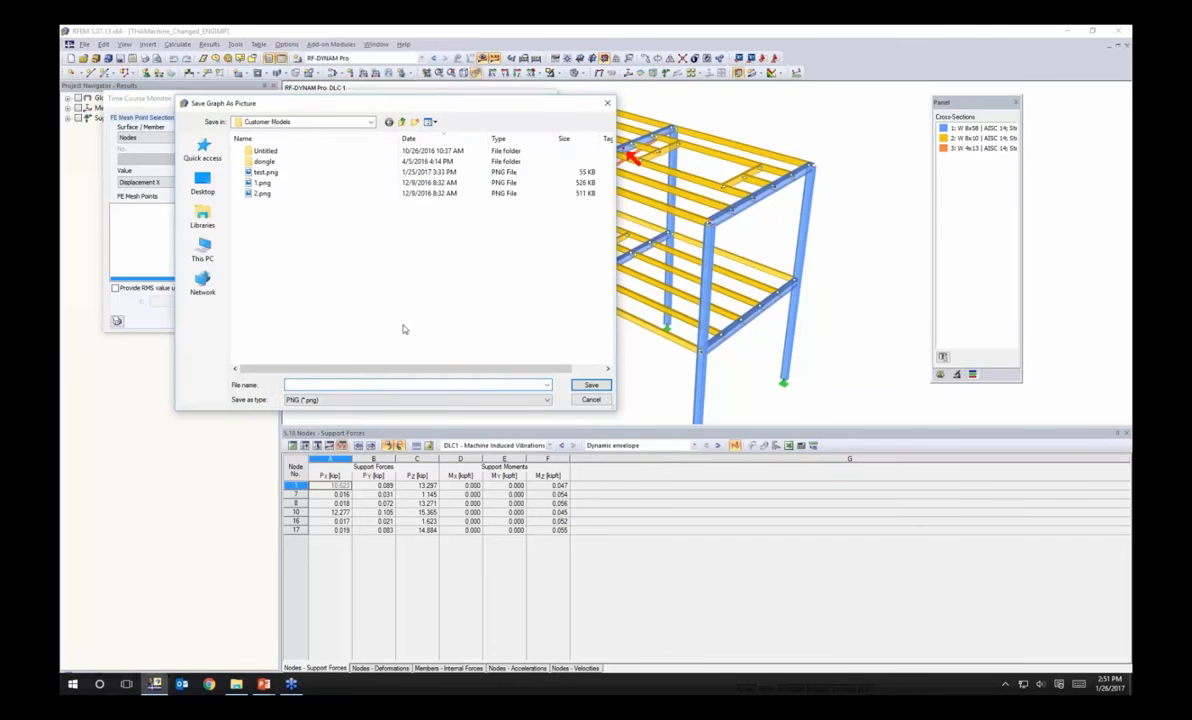
{"action": "left_click", "coordinate": [590, 399]}
{"action": "right_click", "coordinate": [356, 146]}
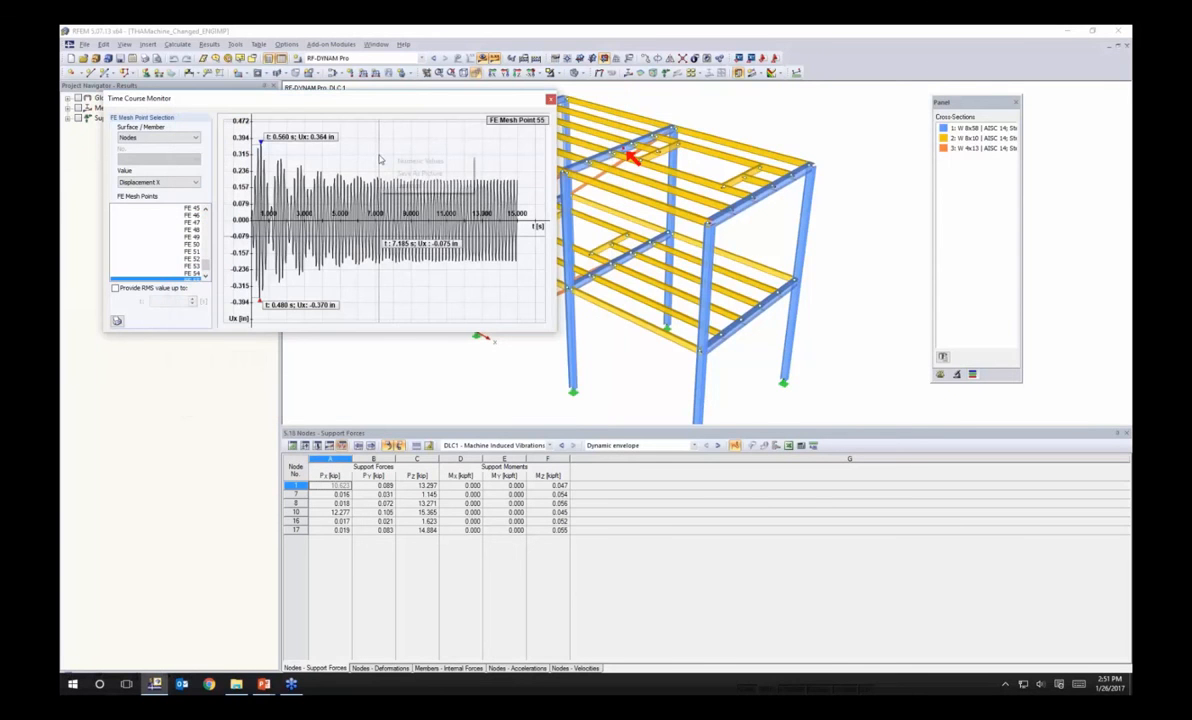
{"action": "left_click", "coordinate": [370, 177]}
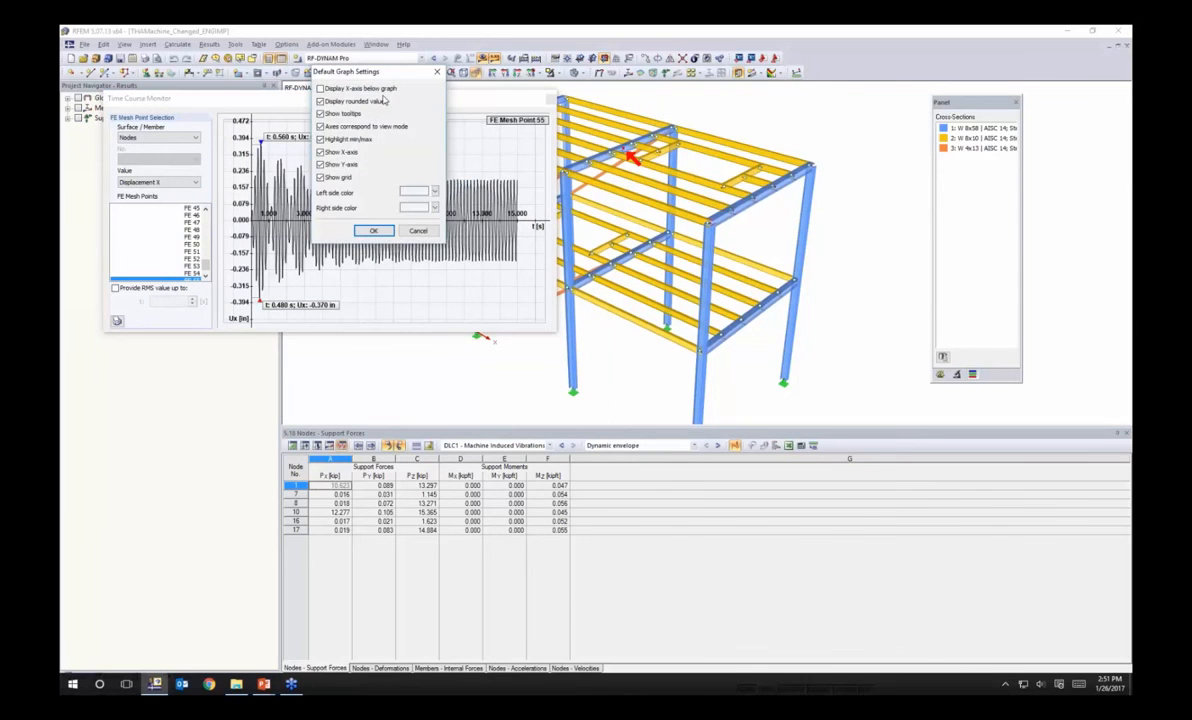
{"action": "left_click_drag", "start_coordinate": [356, 72], "coordinate": [437, 113]}
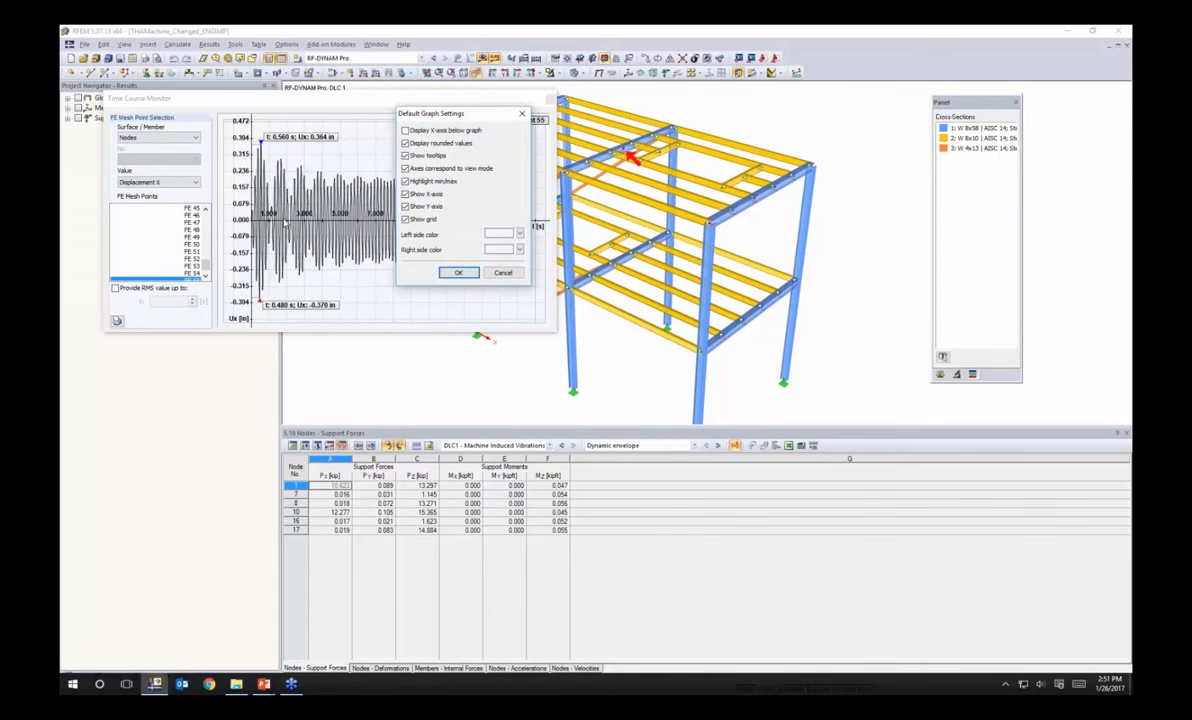
{"action": "left_click", "coordinate": [458, 272]}
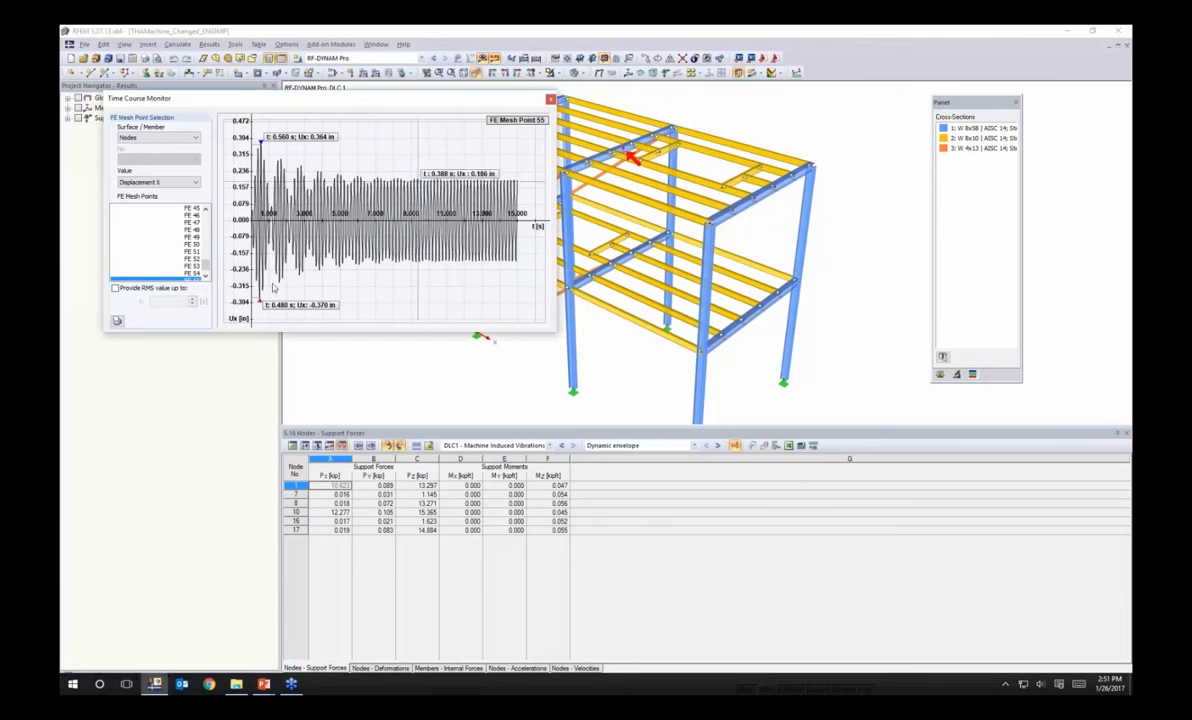
{"action": "left_click", "coordinate": [117, 322]}
{"action": "left_click", "coordinate": [117, 322]}
Step: Add FE mesh points 44 and 40 on the lower floor to the Displacement X graph for comparison
{"action": "middle_click_drag", "start_coordinate": [835, 243], "coordinate": [857, 229], "text": "ctrl"}
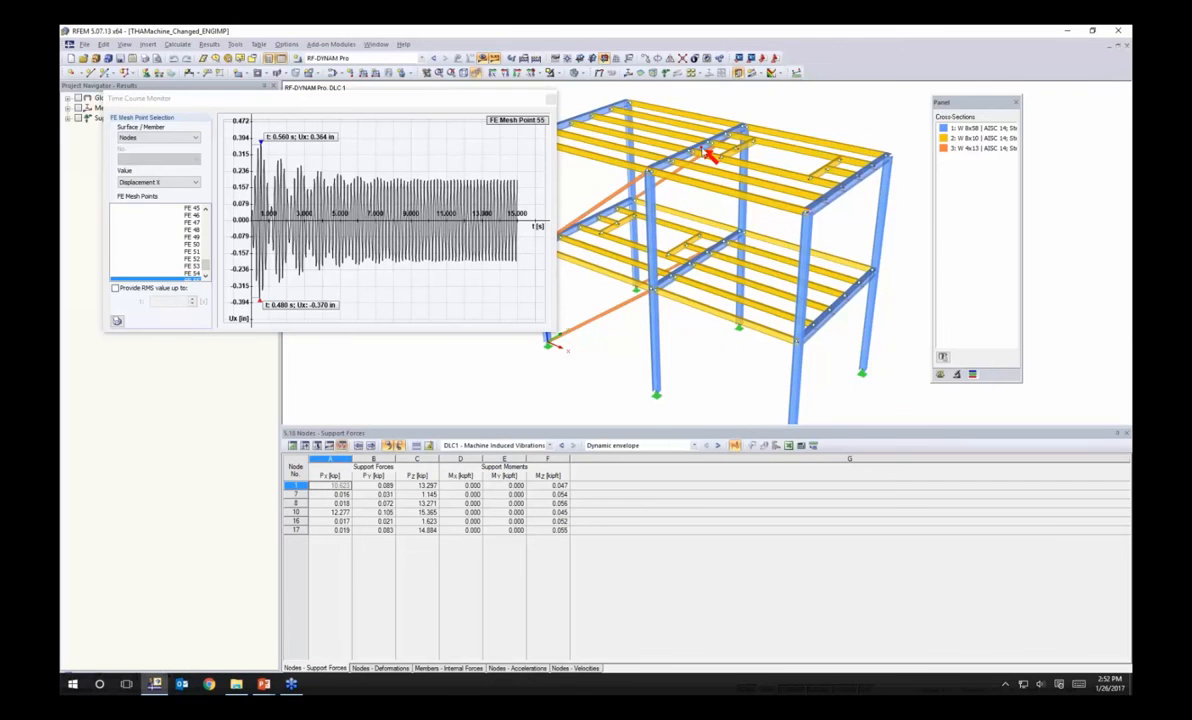
{"action": "left_click", "coordinate": [620, 228]}
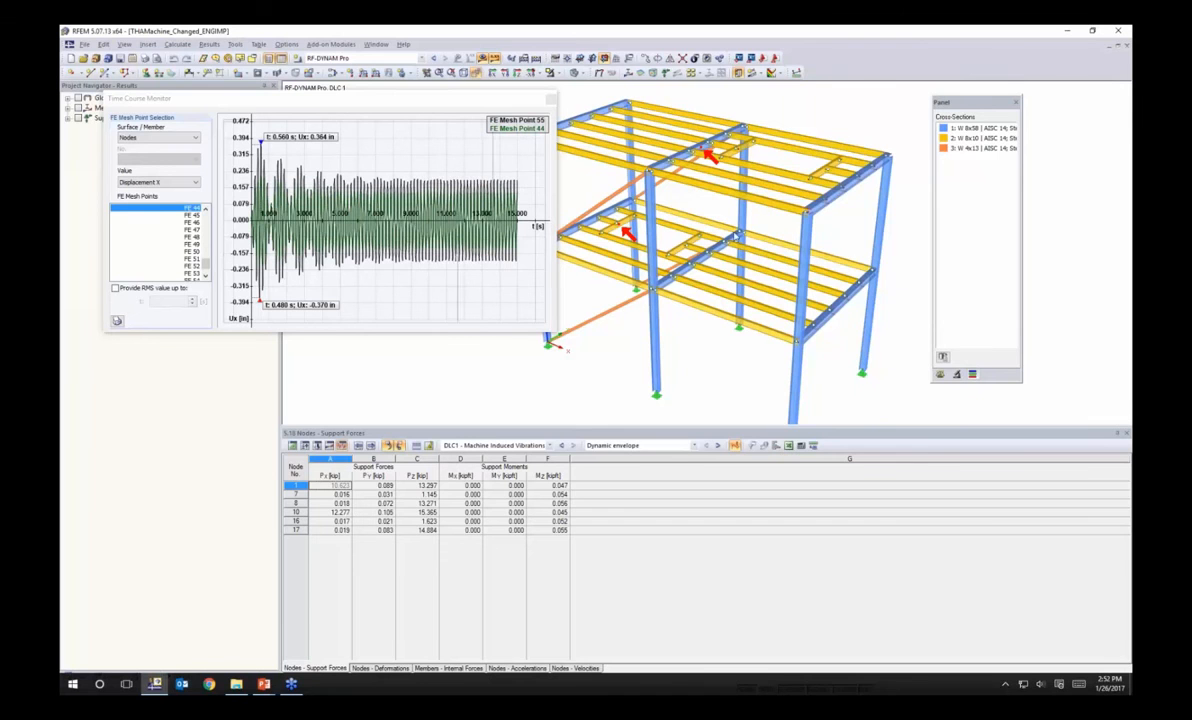
{"action": "left_click", "coordinate": [848, 298], "text": "ctrl"}
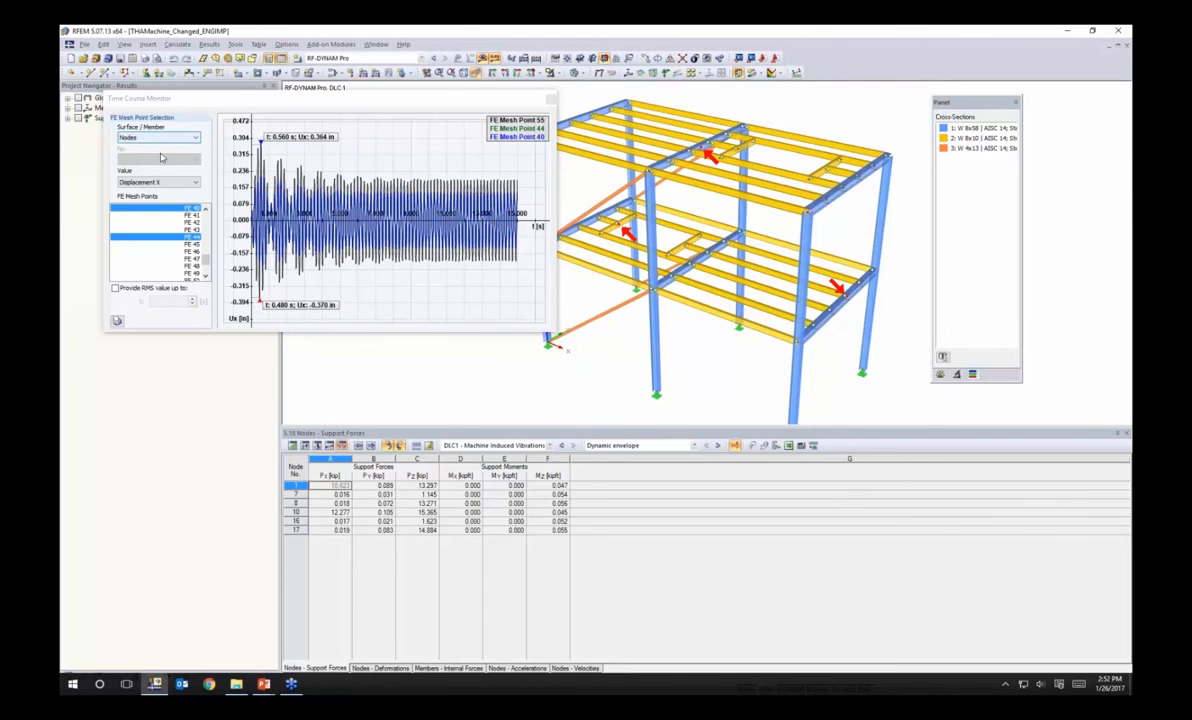
Step: Plot only FE mesh point 55's Acceleration Z with the RMS value up to 15 s, and close the Time Course Monitor
{"action": "left_click_drag", "start_coordinate": [206, 260], "coordinate": [206, 271]}
{"action": "left_click", "coordinate": [196, 273]}
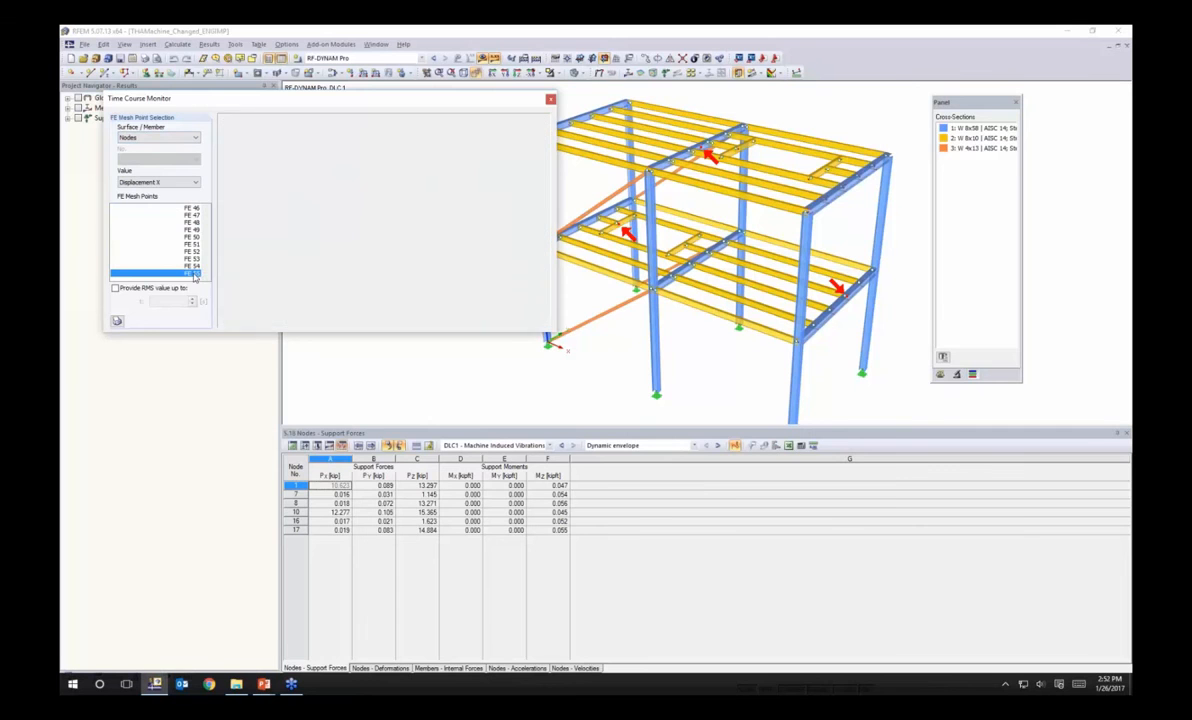
{"action": "left_click", "coordinate": [174, 186]}
{"action": "left_click", "coordinate": [158, 193]}
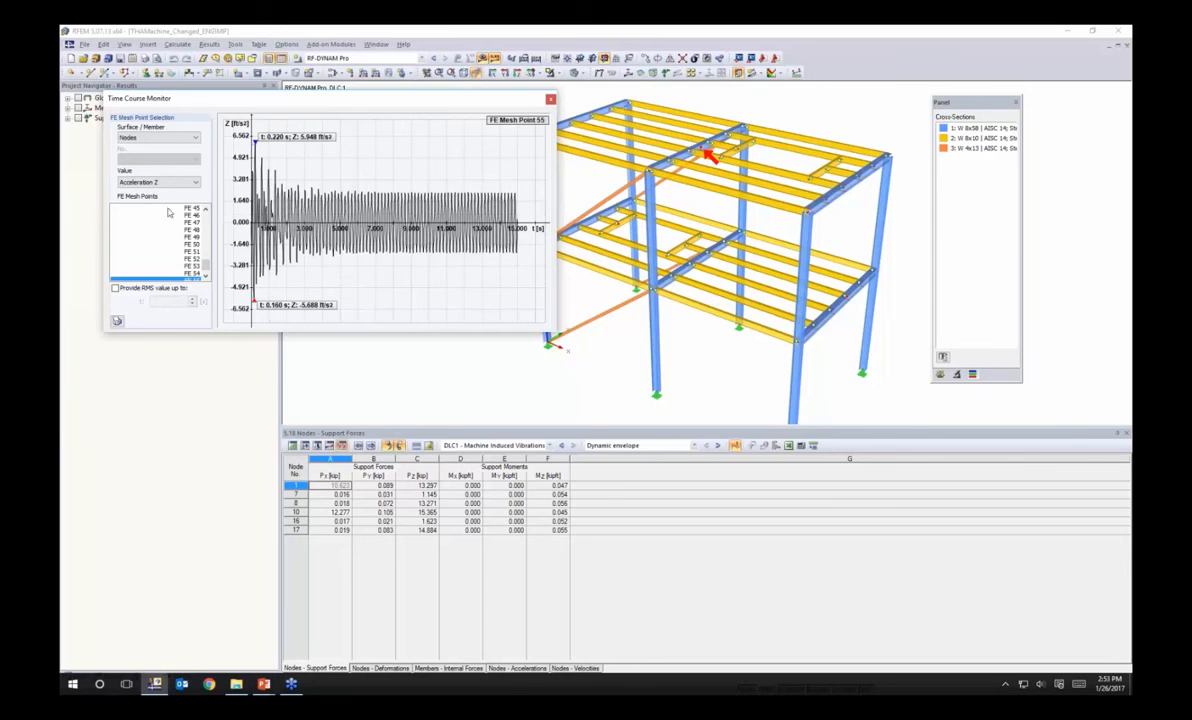
{"action": "left_click", "coordinate": [115, 288]}
{"action": "left_click_drag", "start_coordinate": [160, 301], "coordinate": [188, 301]}
{"action": "type", "text": "15"}
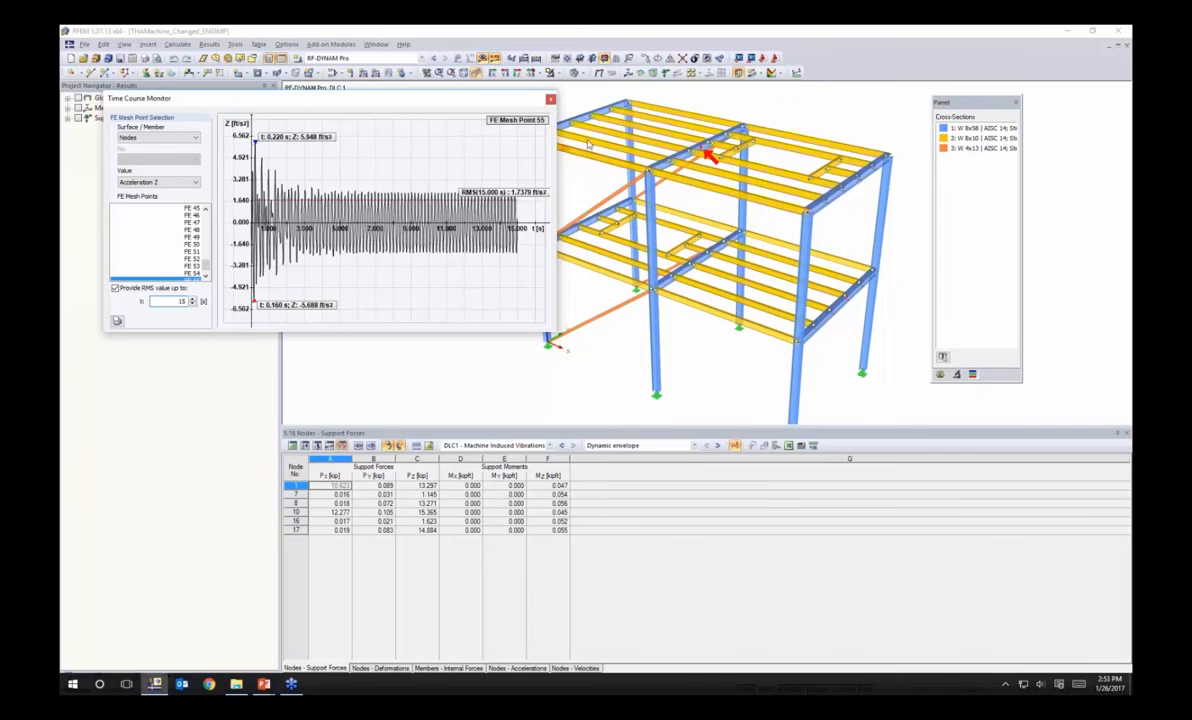
{"action": "left_click", "coordinate": [550, 99]}
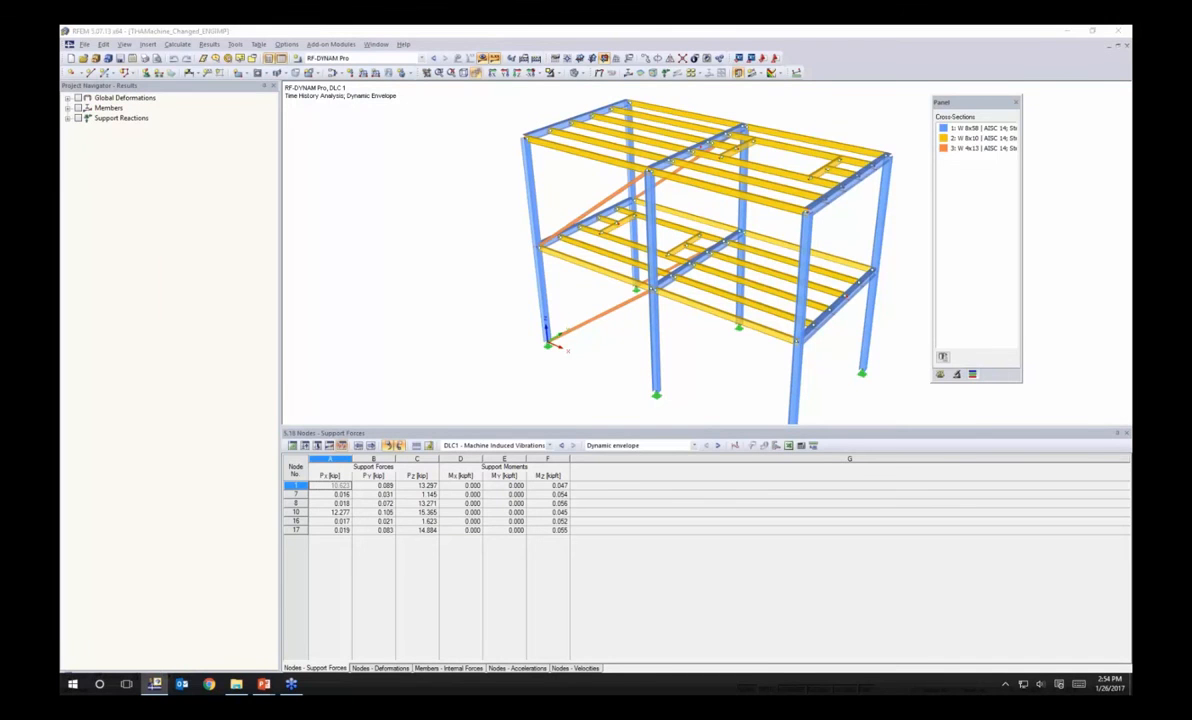
Step: Switch to the presentation and advance through the Acceleration Limits slide to Example 2: Blast Analysis
{"action": "key", "text": "alt+Tab"}
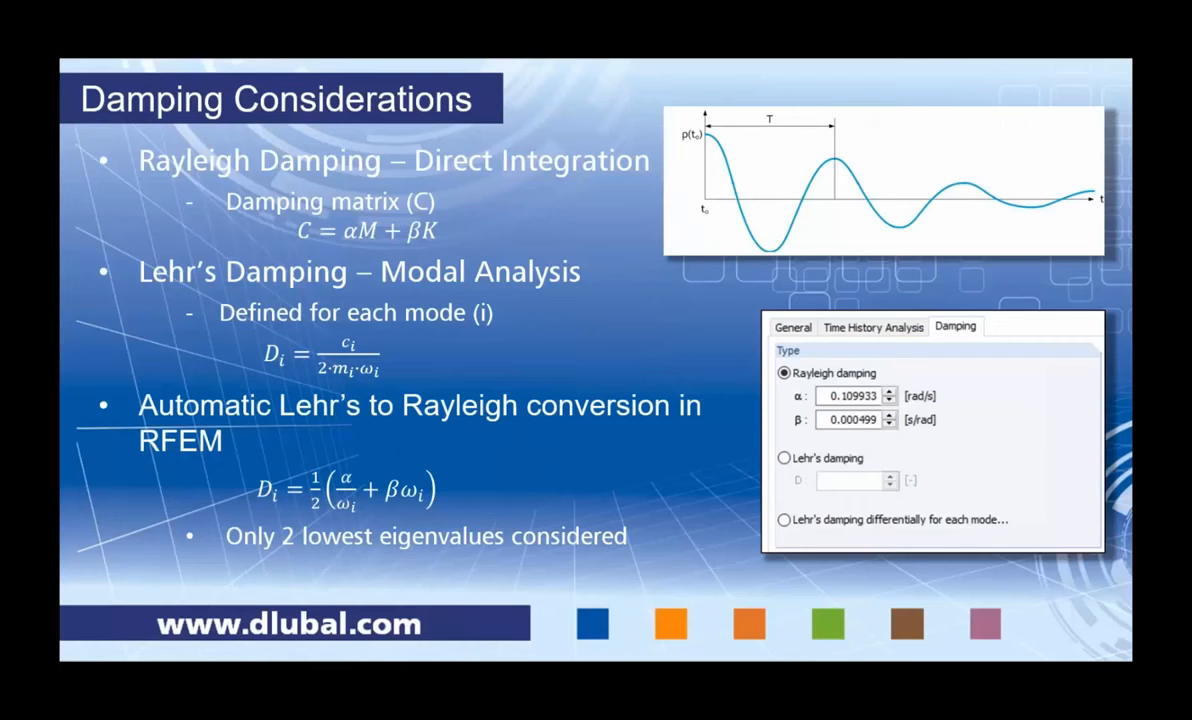
{"action": "key", "text": "Right"}
{"action": "key", "text": "Right"}
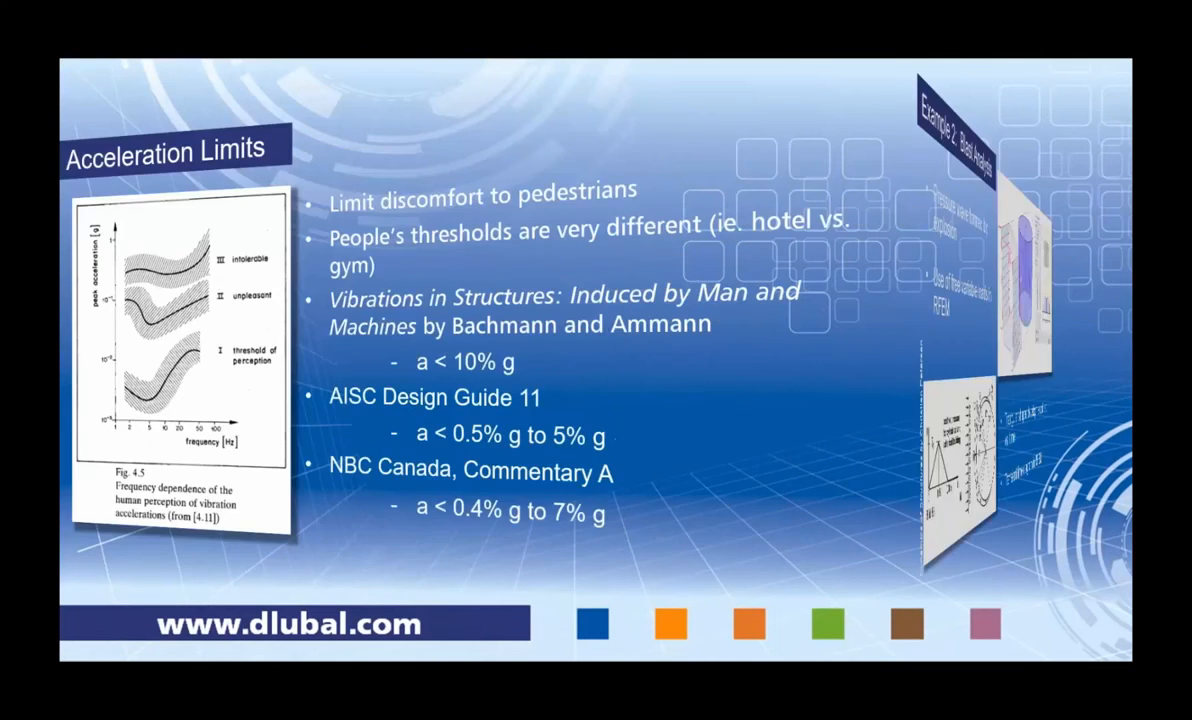
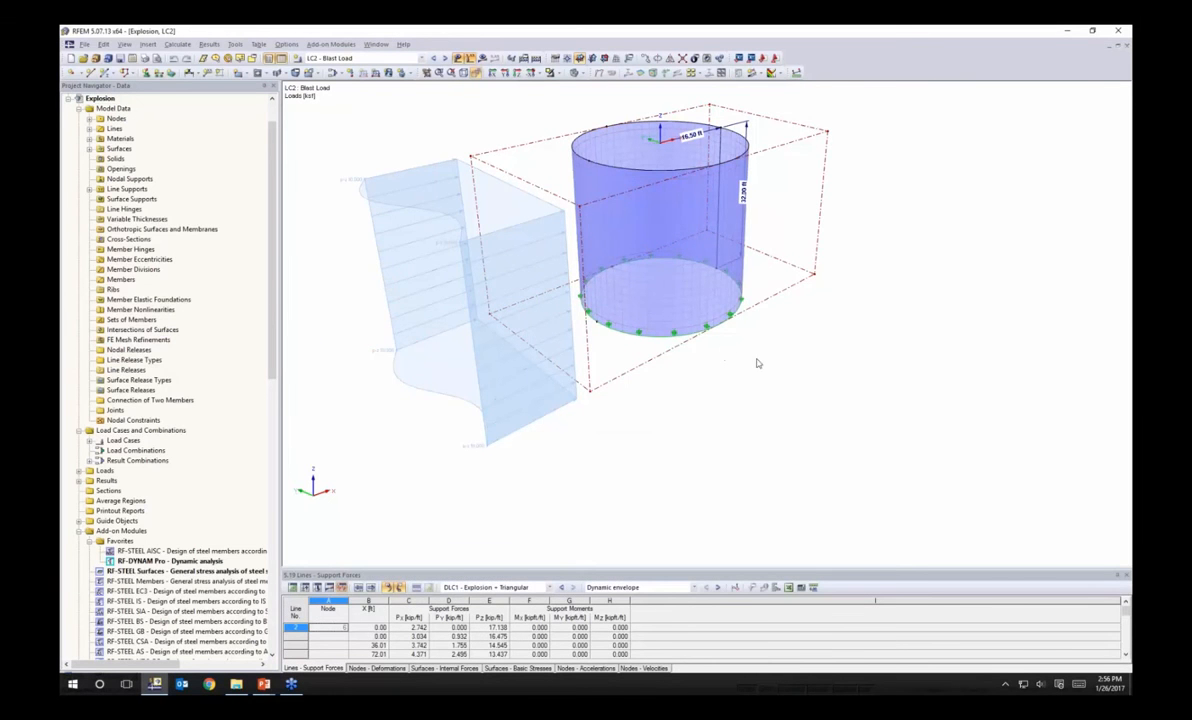
Step: Inspect the Explosion tank model from different angles and compare LC1 Dead Load with LC2 Blast Load
{"action": "middle_click_drag", "start_coordinate": [704, 330], "coordinate": [742, 330], "text": "ctrl"}
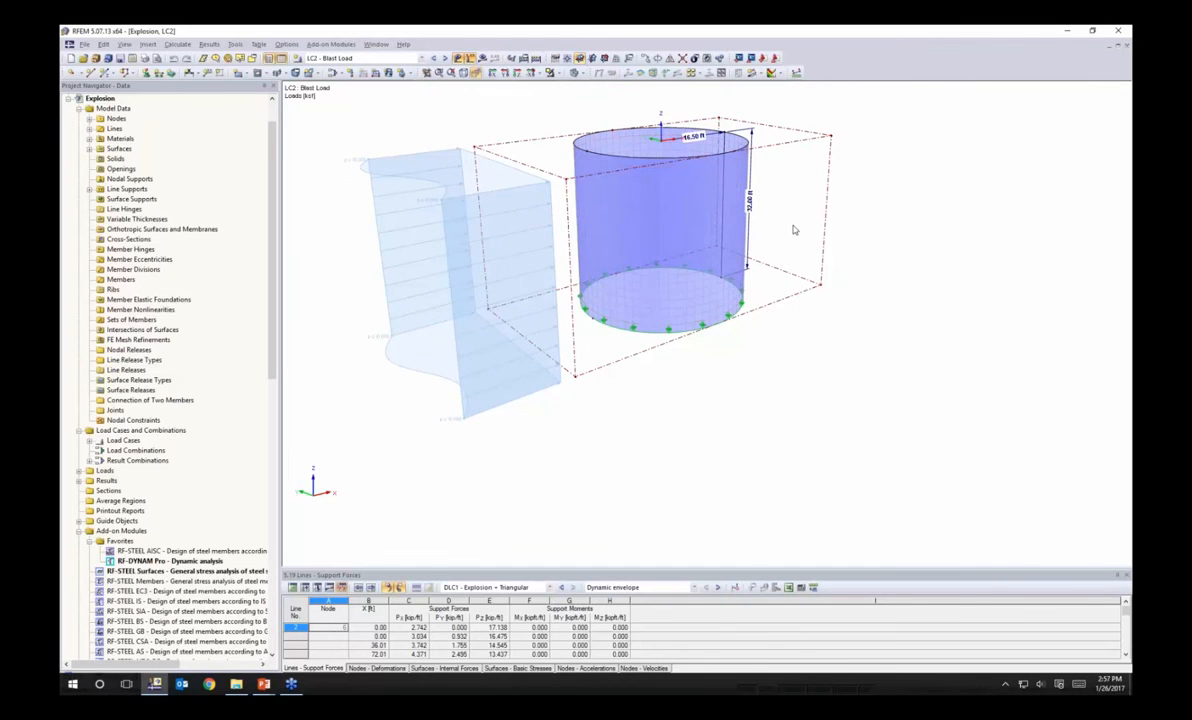
{"action": "middle_click_drag", "start_coordinate": [793, 230], "coordinate": [833, 367], "text": "ctrl"}
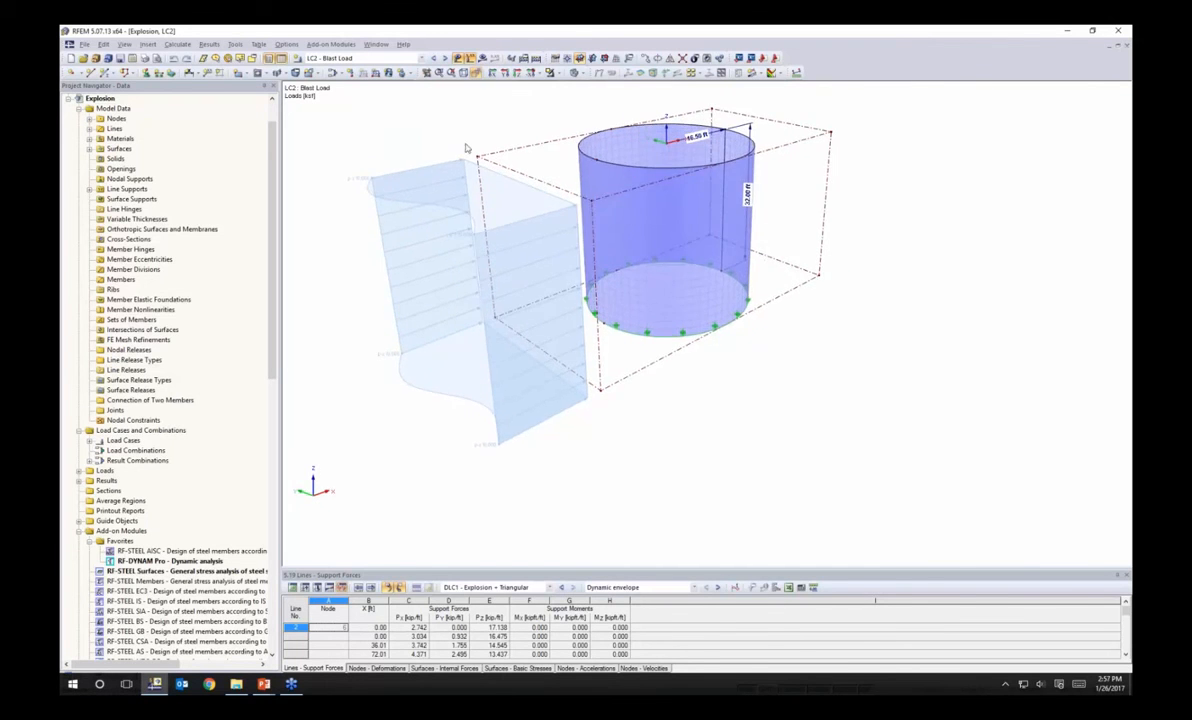
{"action": "left_click", "coordinate": [398, 60]}
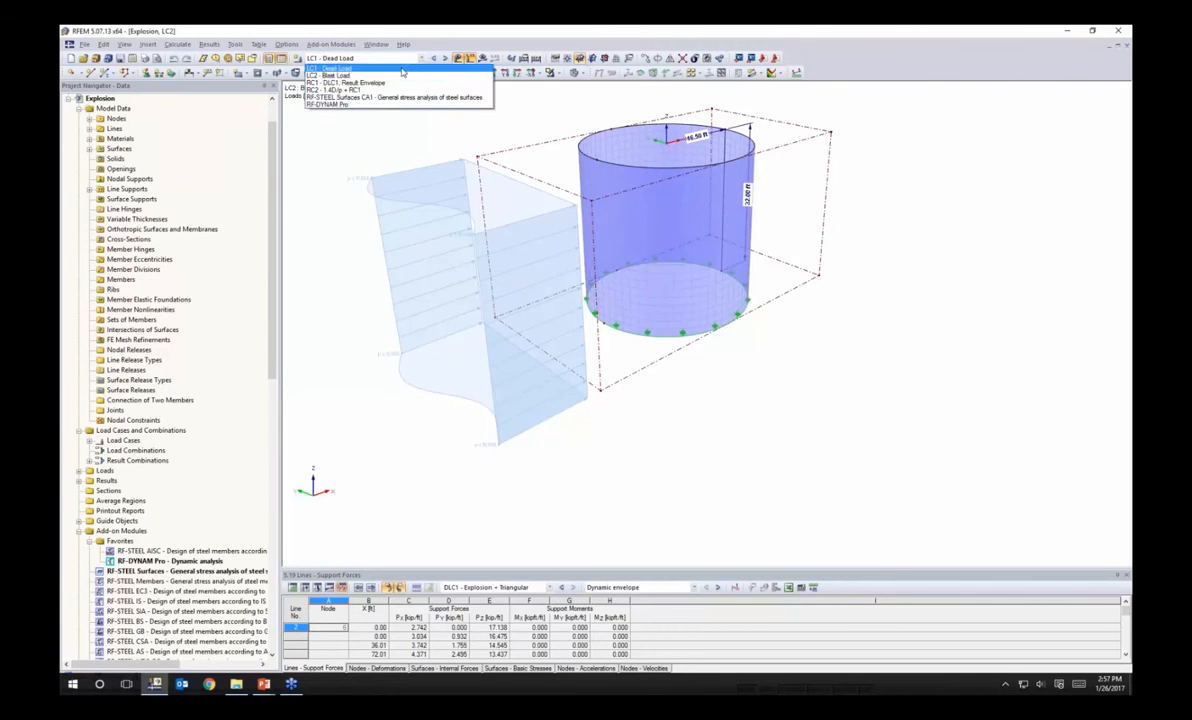
{"action": "left_click", "coordinate": [401, 68]}
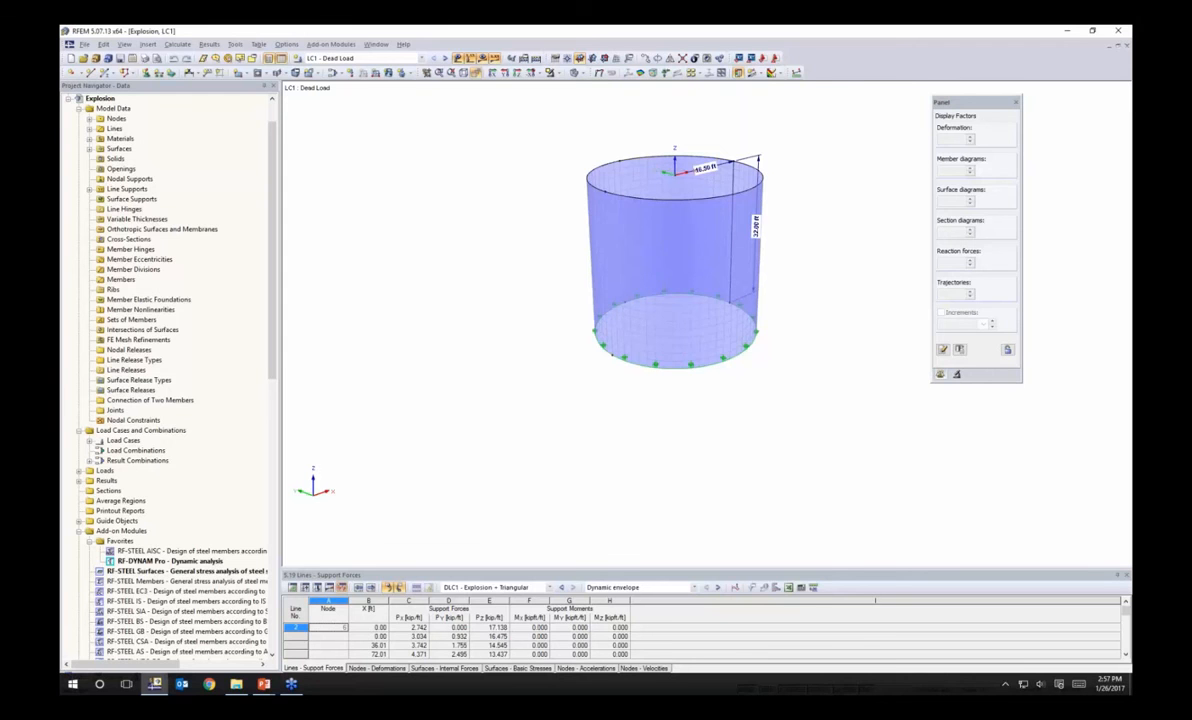
{"action": "left_click", "coordinate": [445, 58]}
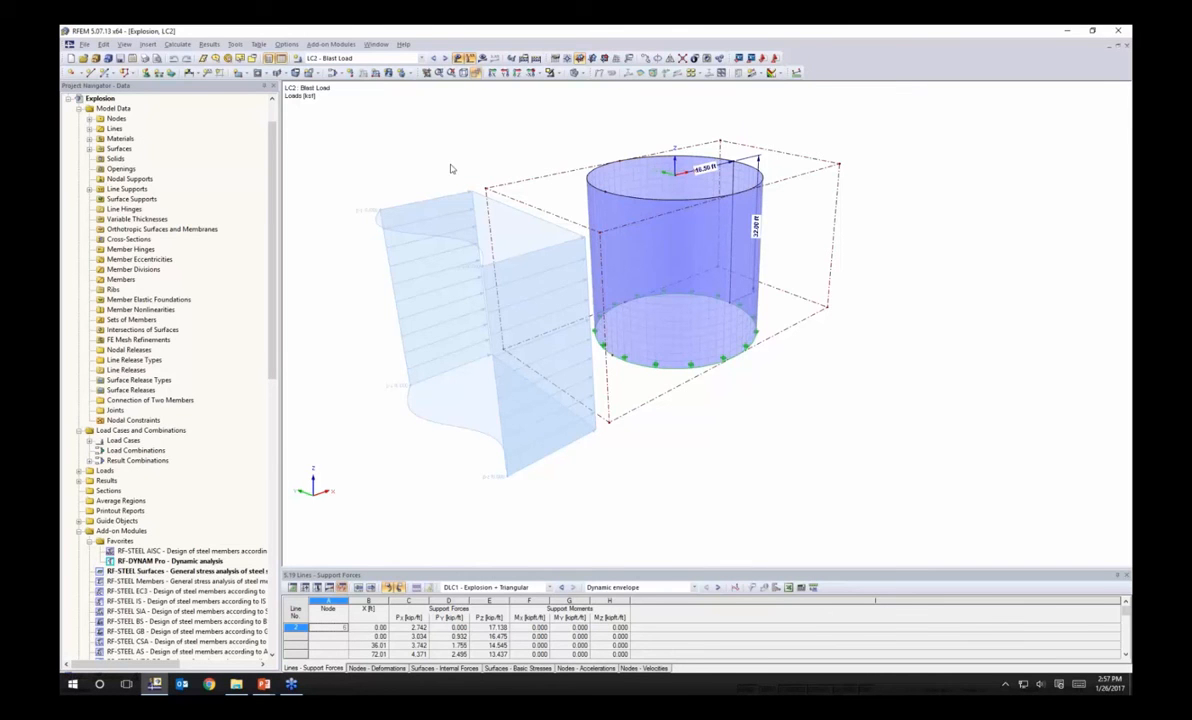
Step: Open LC2 Blast Load's free variable load and review its varying distribution along the tank perimeter
{"action": "left_click", "coordinate": [410, 74]}
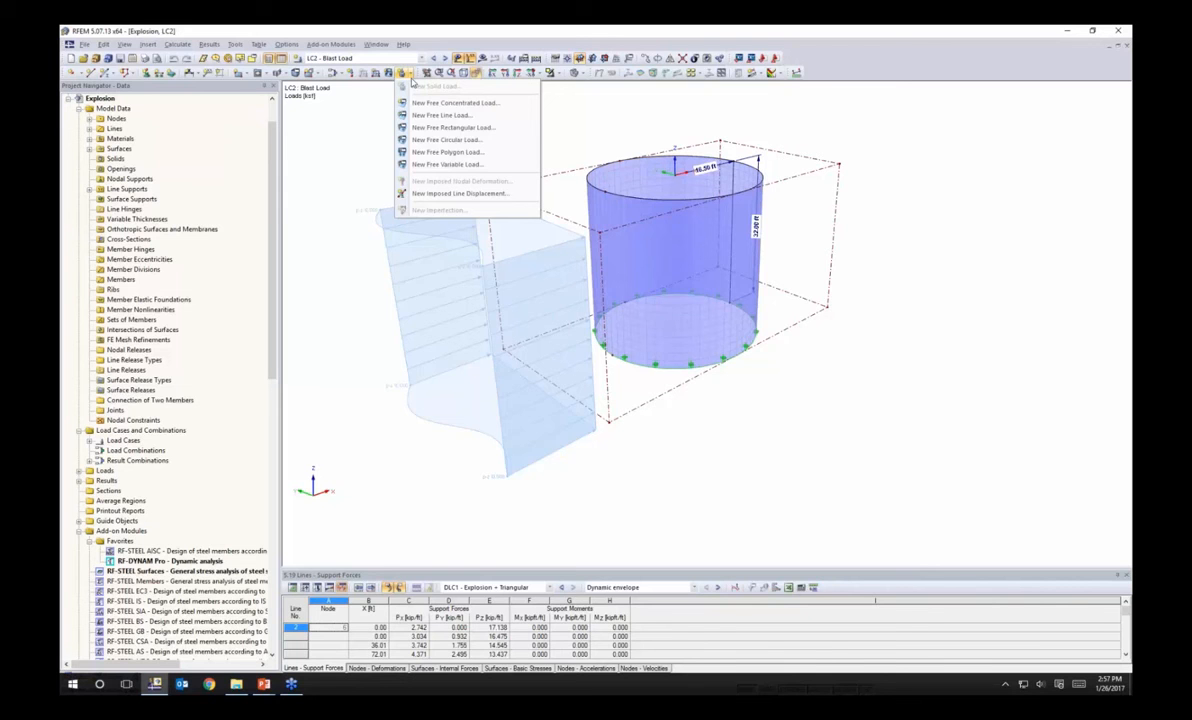
{"action": "left_click", "coordinate": [433, 167]}
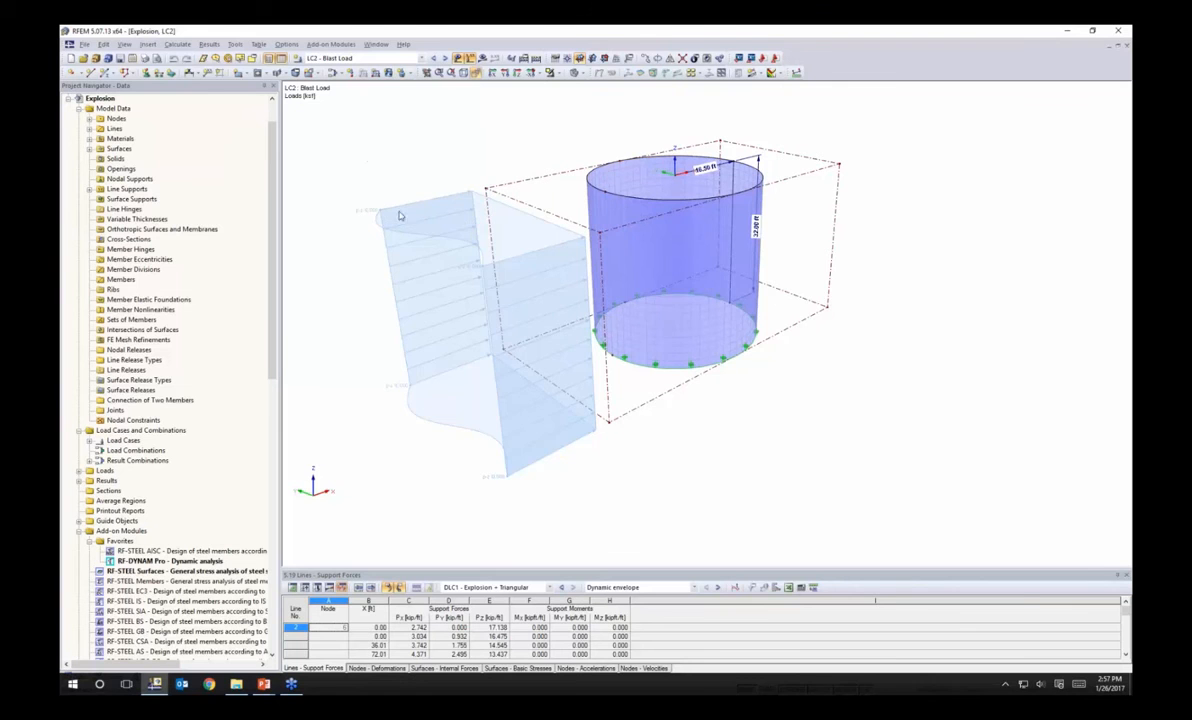
{"action": "left_click", "coordinate": [378, 195]}
{"action": "left_click_drag", "start_coordinate": [515, 205], "coordinate": [732, 127]}
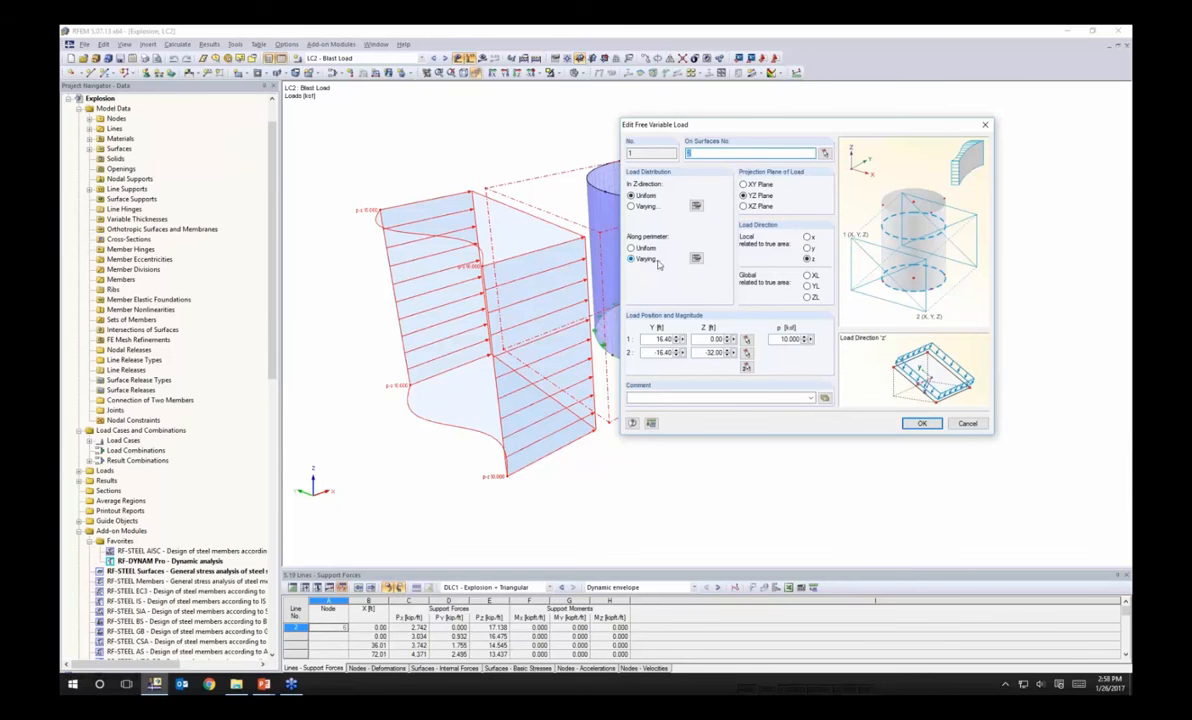
{"action": "left_click", "coordinate": [696, 259]}
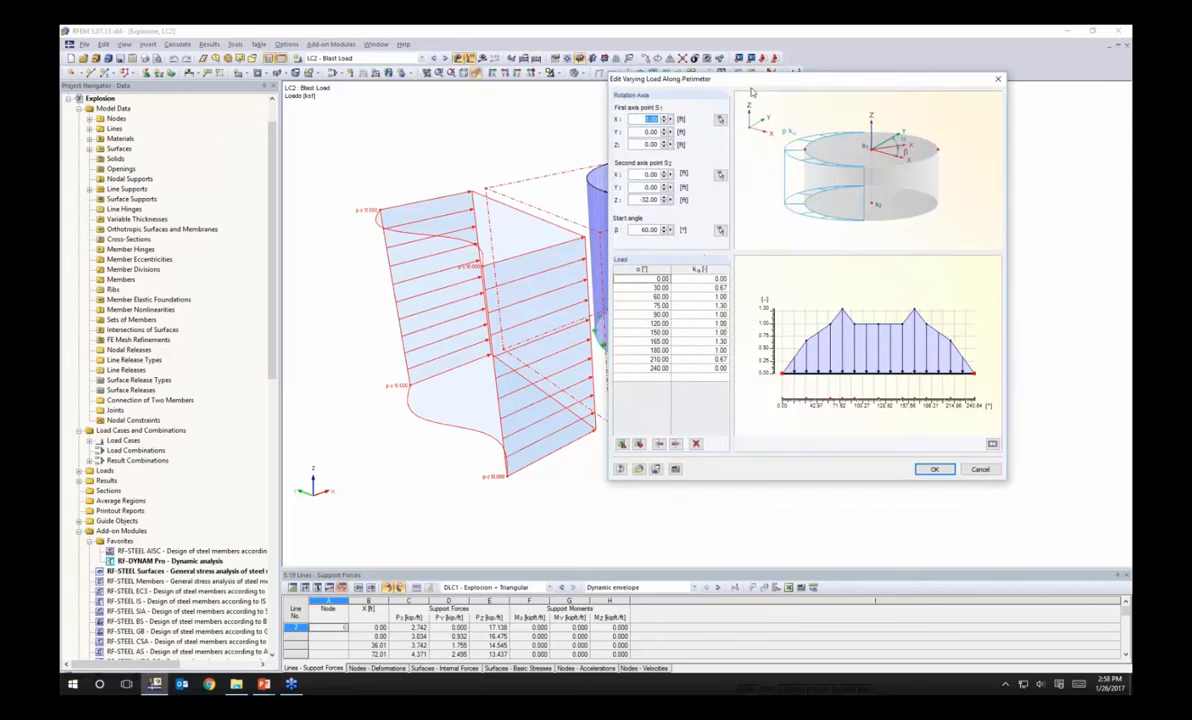
{"action": "left_click_drag", "start_coordinate": [751, 82], "coordinate": [757, 121]}
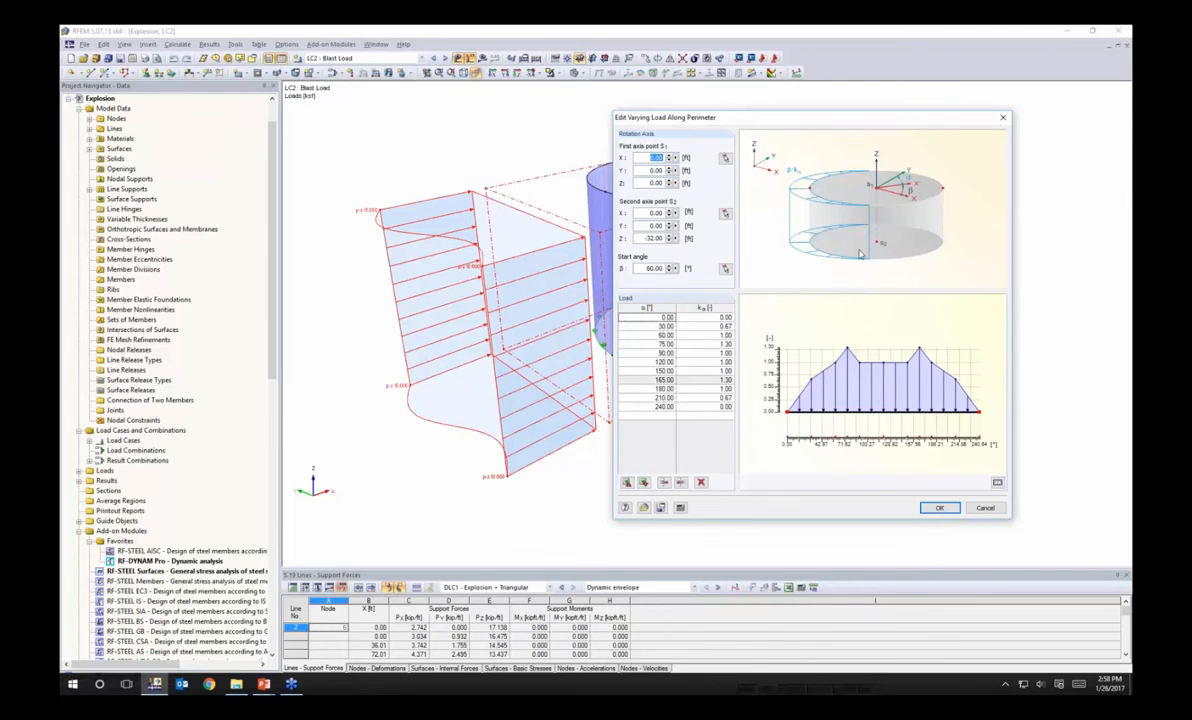
{"action": "left_click", "coordinate": [985, 507]}
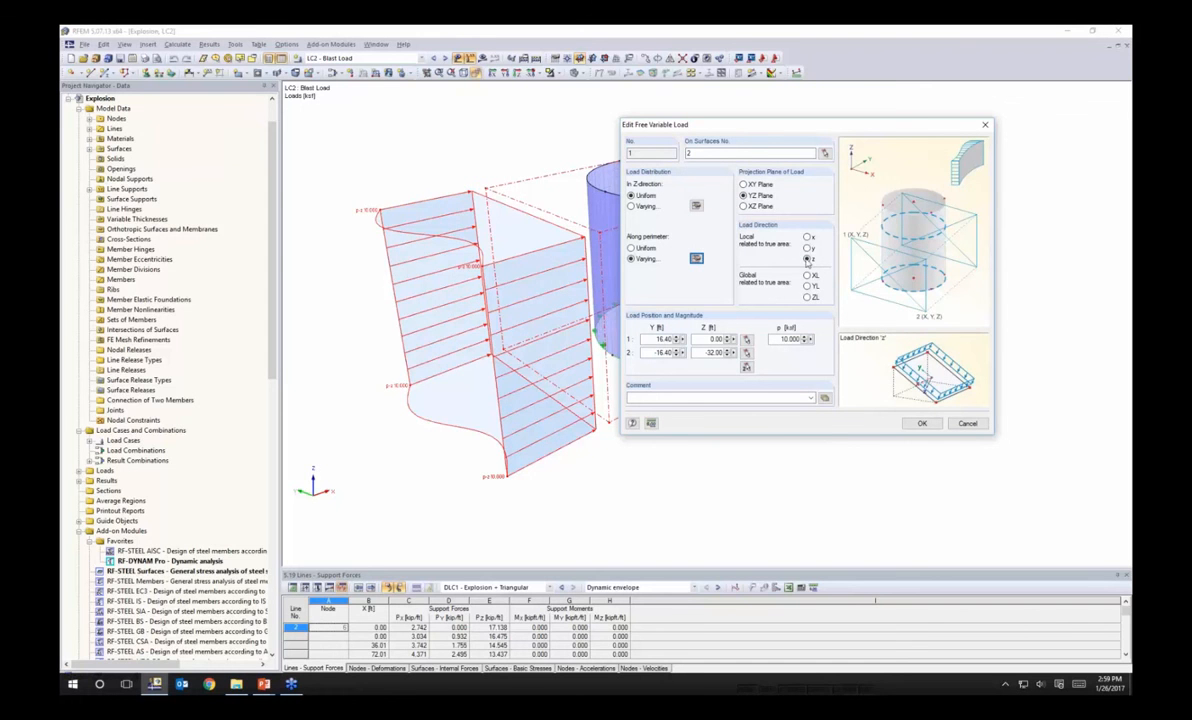
Step: Review the free variable load's surface, local z direction and magnitude against the model, and close its settings
{"action": "left_click_drag", "start_coordinate": [748, 126], "coordinate": [782, 123]}
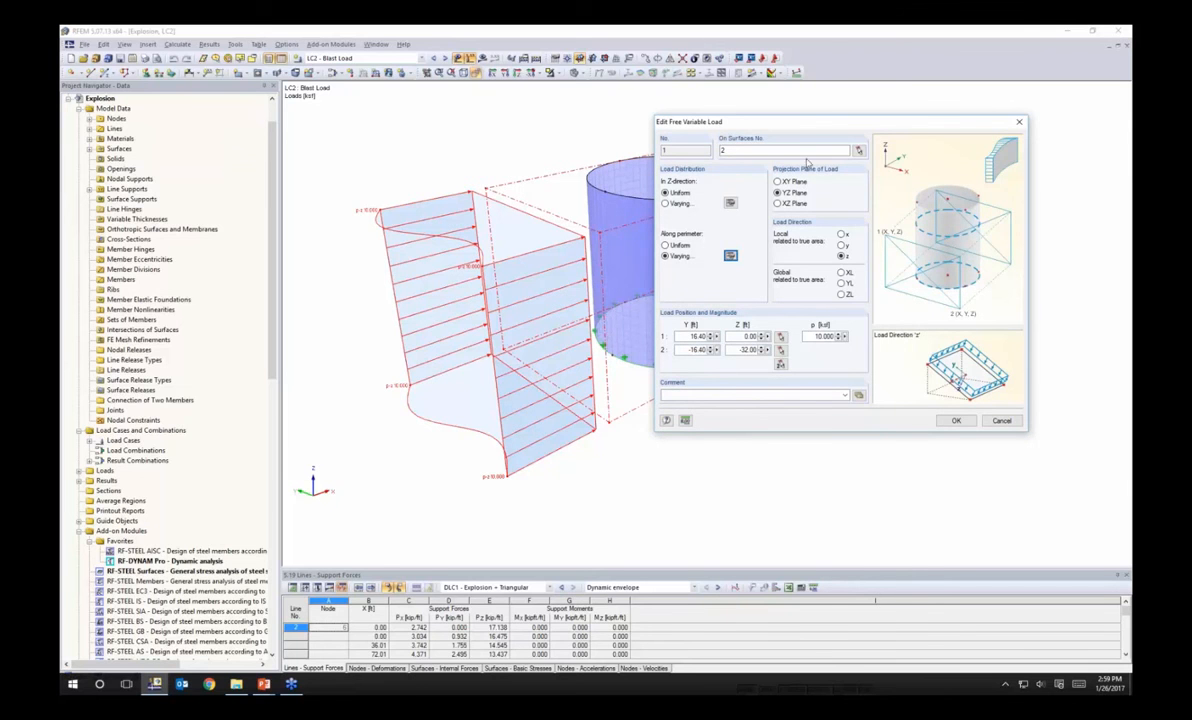
{"action": "left_click_drag", "start_coordinate": [757, 121], "coordinate": [833, 204]}
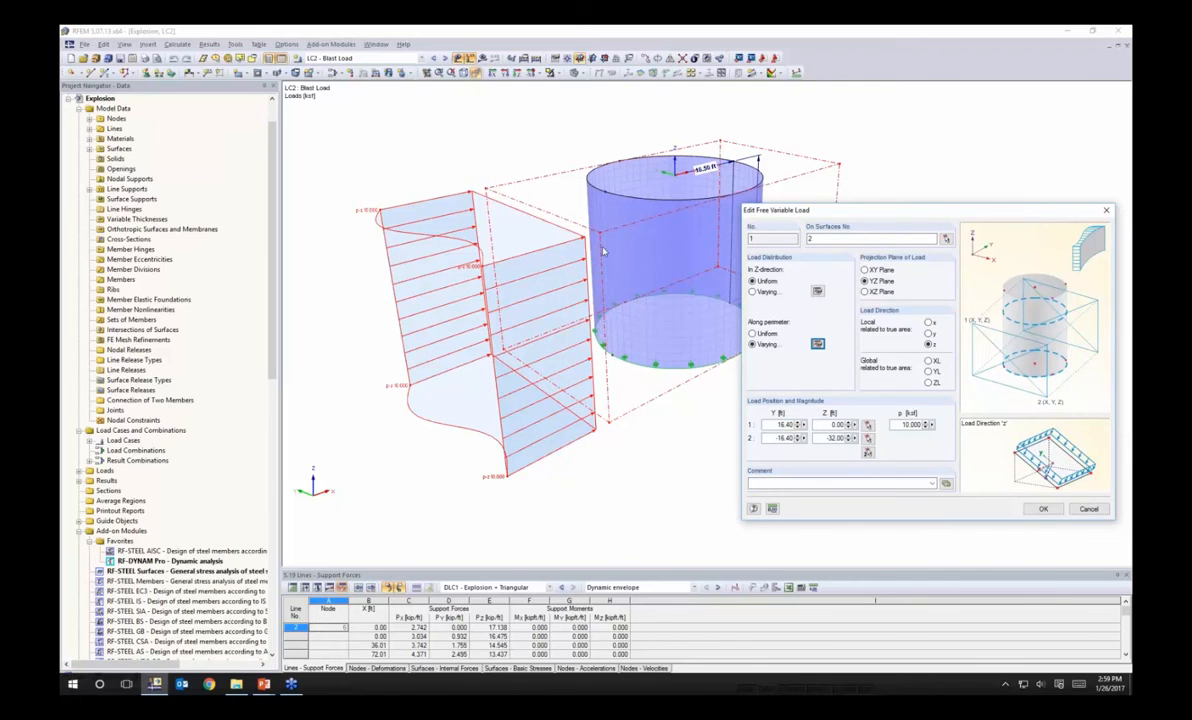
{"action": "double_click", "coordinate": [908, 425]}
{"action": "left_click_drag", "start_coordinate": [918, 216], "coordinate": [721, 149]}
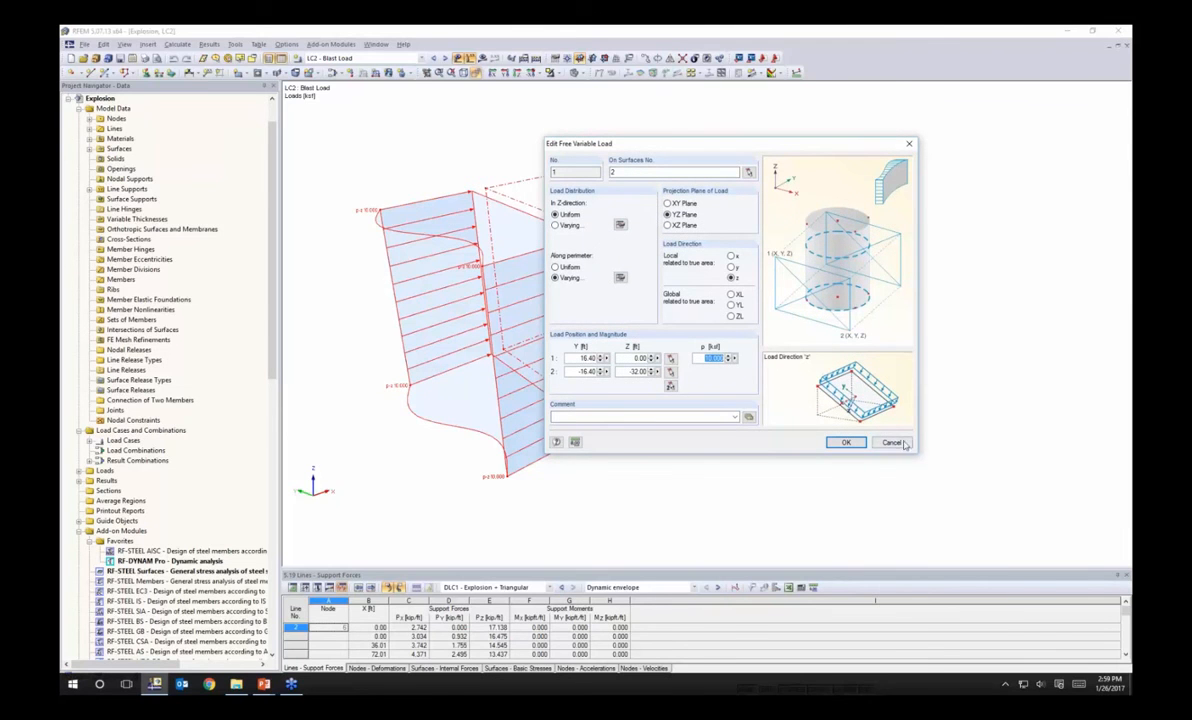
{"action": "left_click", "coordinate": [845, 442]}
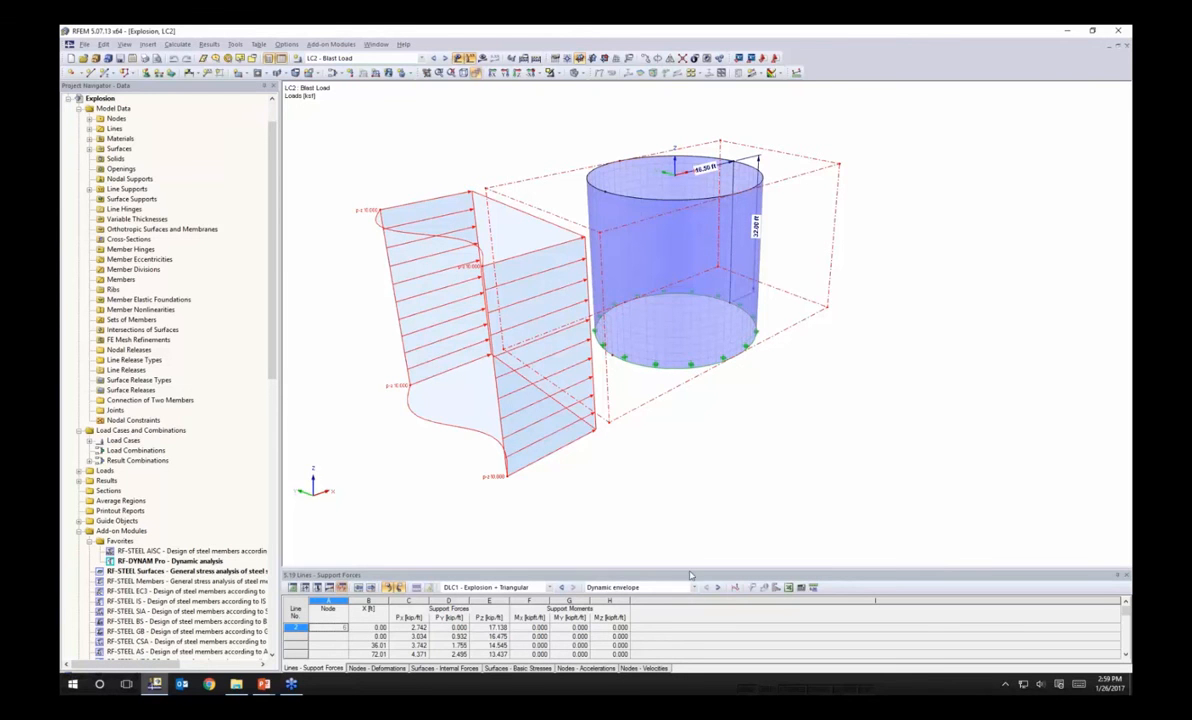
Step: Enlarge the results table and open the RF-DYNAM Pro input data for the tank
{"action": "left_click_drag", "start_coordinate": [690, 575], "coordinate": [684, 432]}
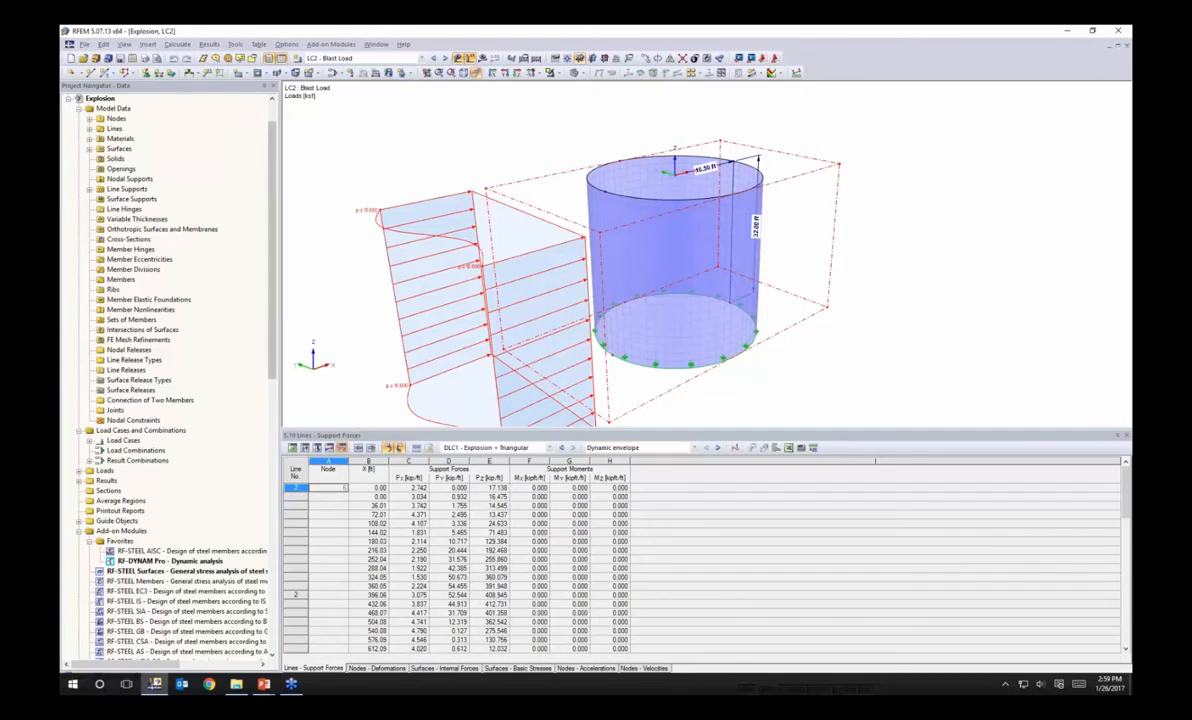
{"action": "left_click", "coordinate": [330, 45]}
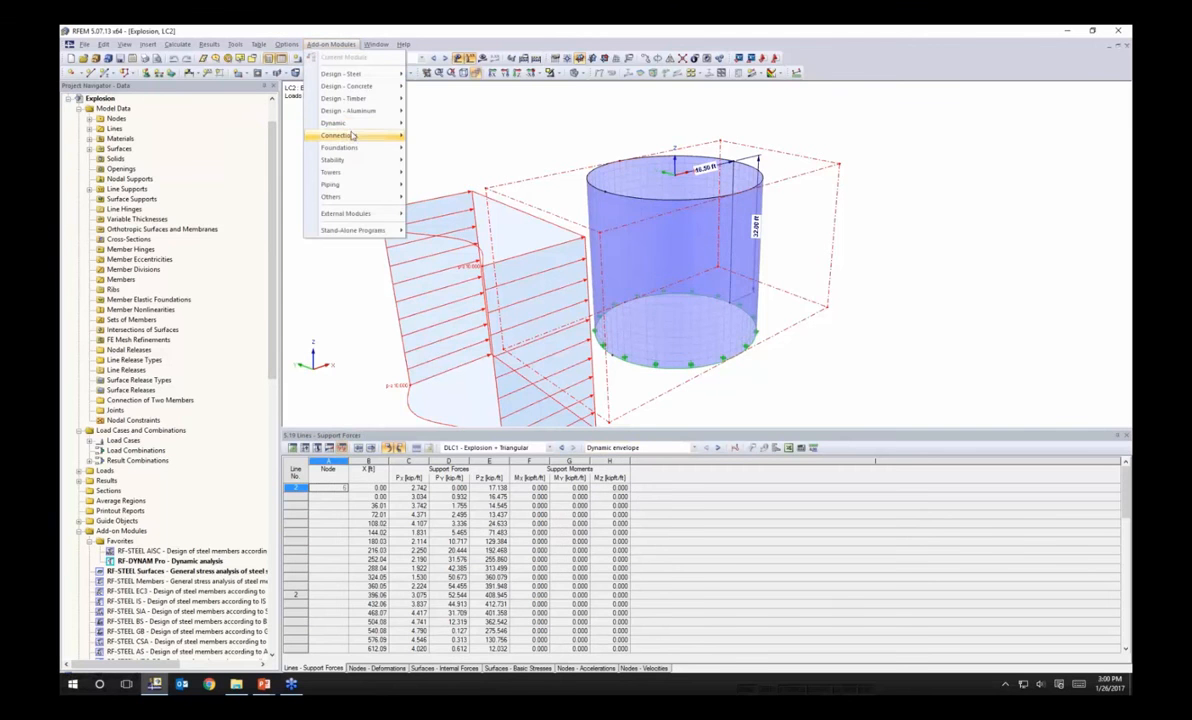
{"action": "mouse_move", "coordinate": [351, 124]}
{"action": "left_click", "coordinate": [430, 124]}
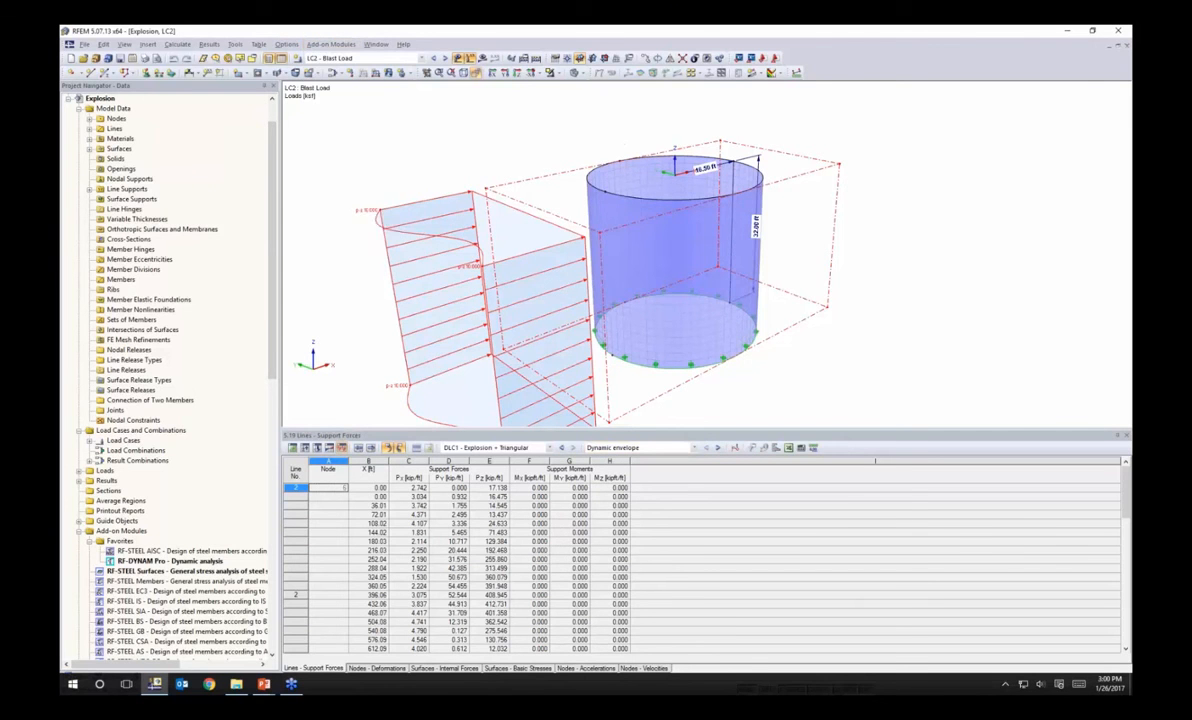
{"action": "left_click_drag", "start_coordinate": [633, 150], "coordinate": [670, 118]}
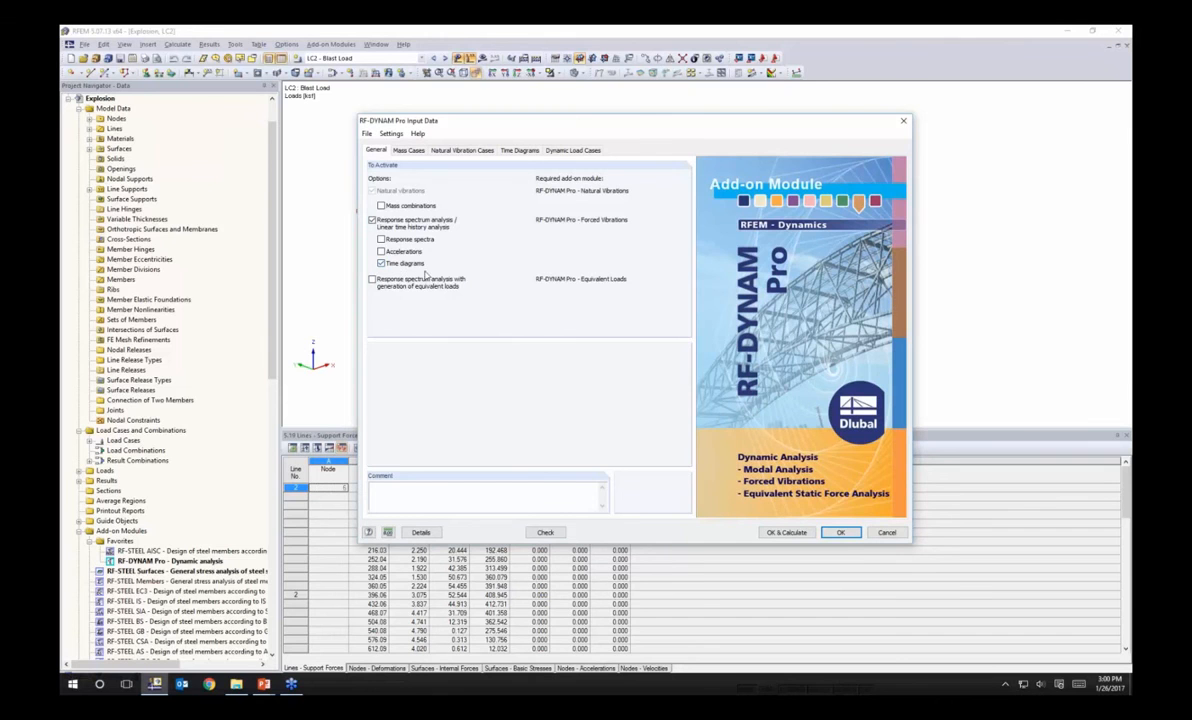
Step: Review the Self-Weight mass case and natural vibration case NVC1, including its number of eigenvalues and calculation parameters
{"action": "left_click", "coordinate": [409, 150]}
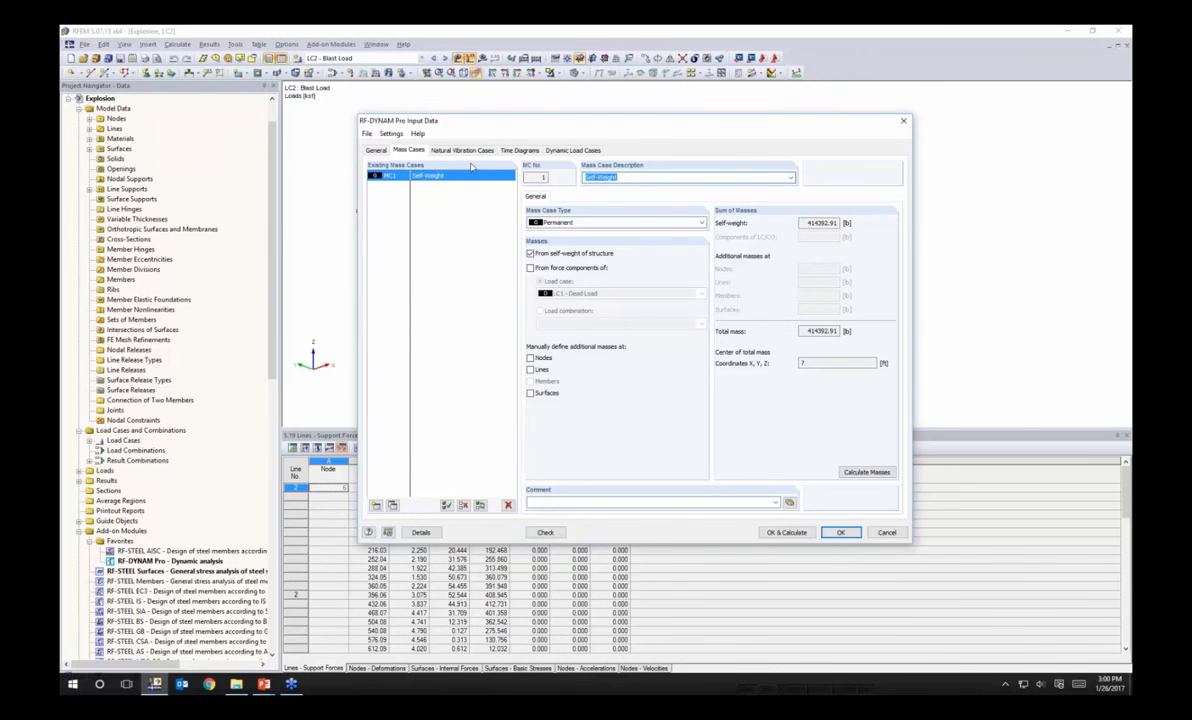
{"action": "left_click", "coordinate": [437, 149]}
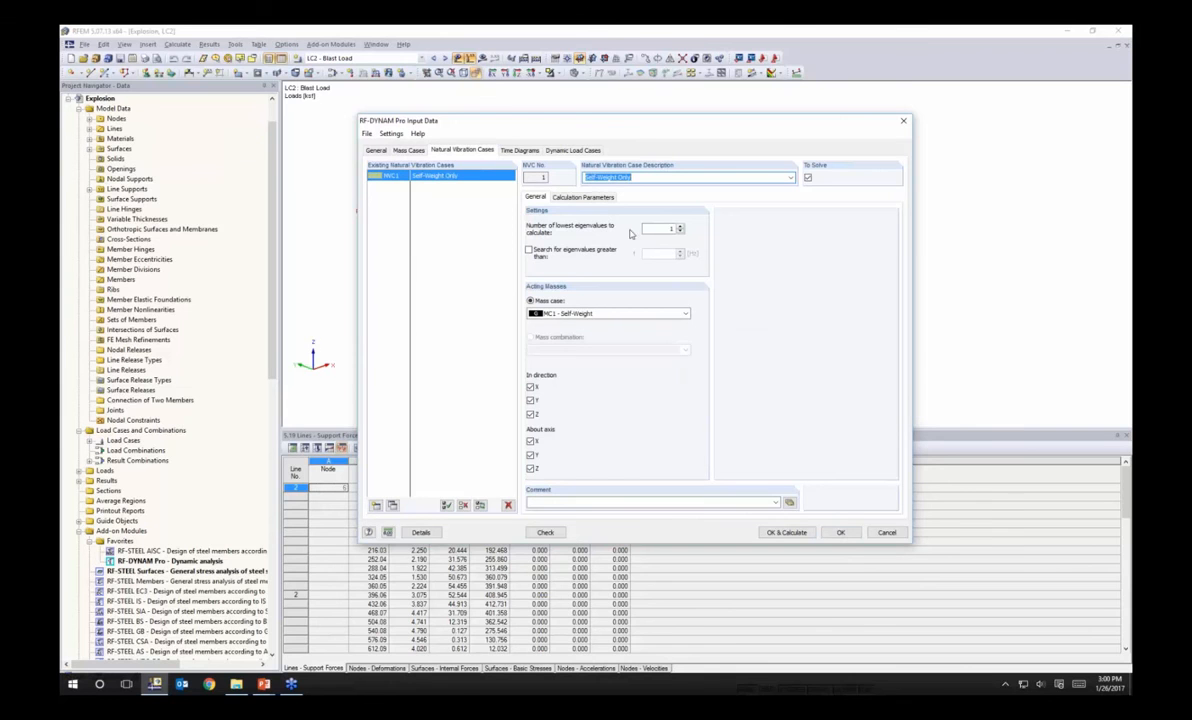
{"action": "left_click", "coordinate": [658, 228]}
{"action": "left_click", "coordinate": [519, 150]}
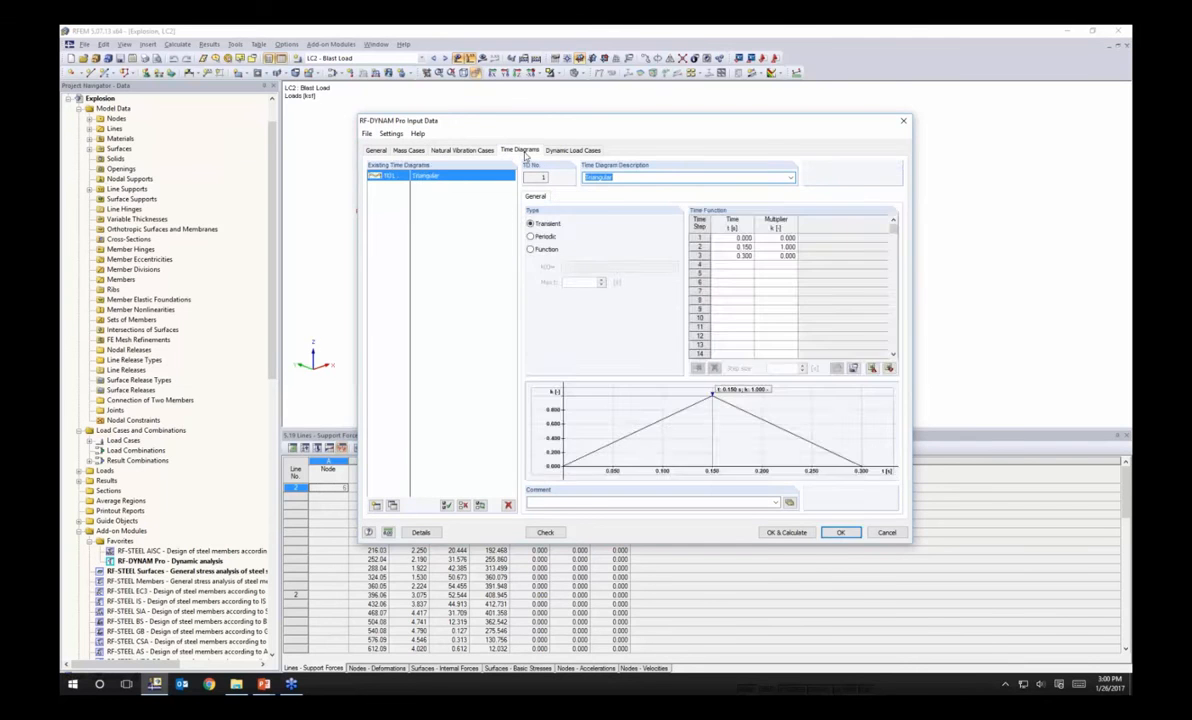
{"action": "left_click", "coordinate": [573, 150]}
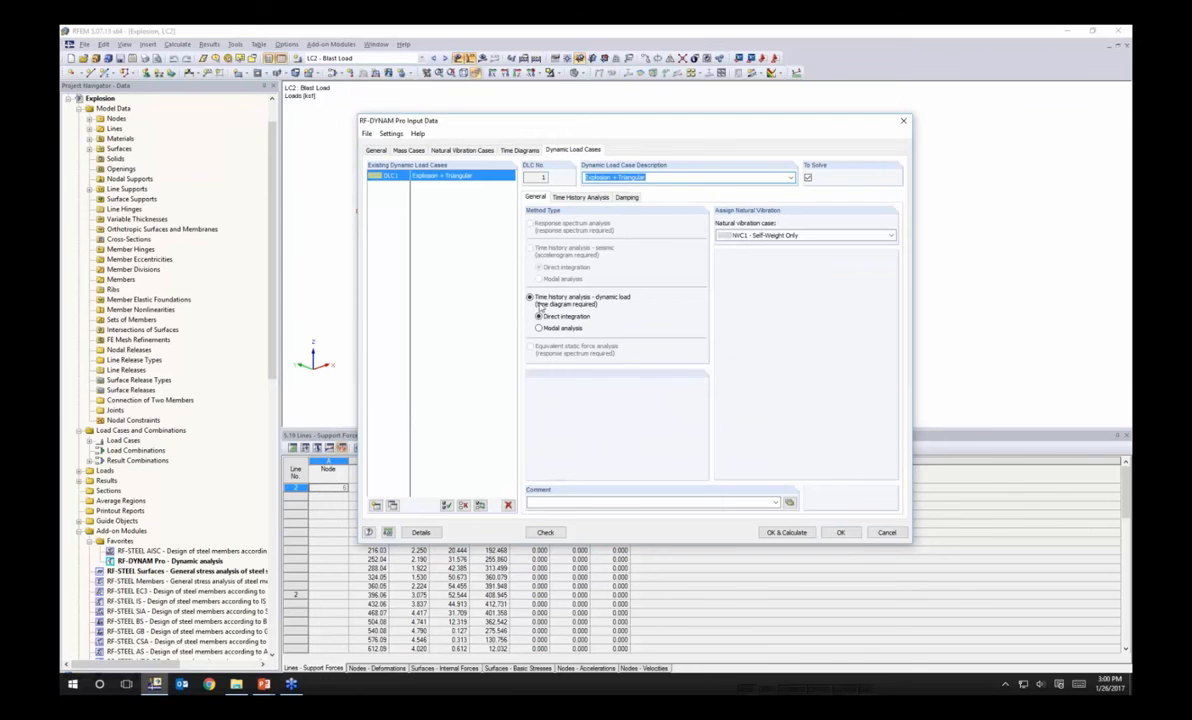
{"action": "left_click", "coordinate": [462, 150]}
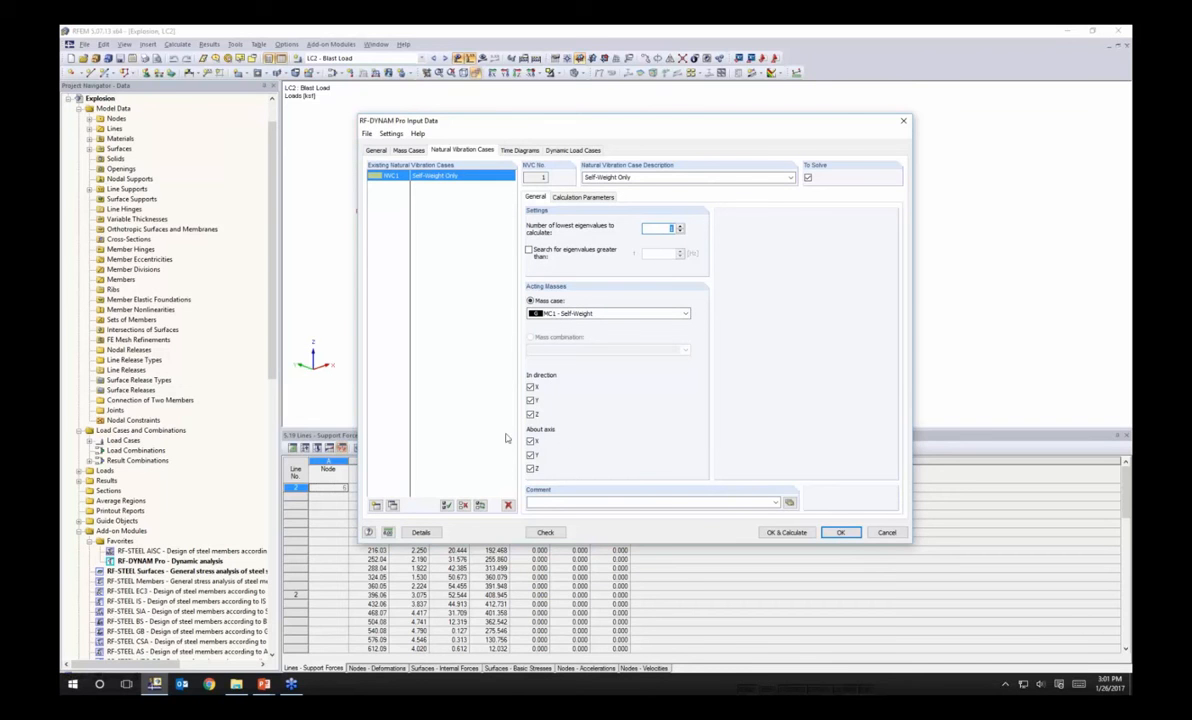
{"action": "left_click", "coordinate": [576, 197]}
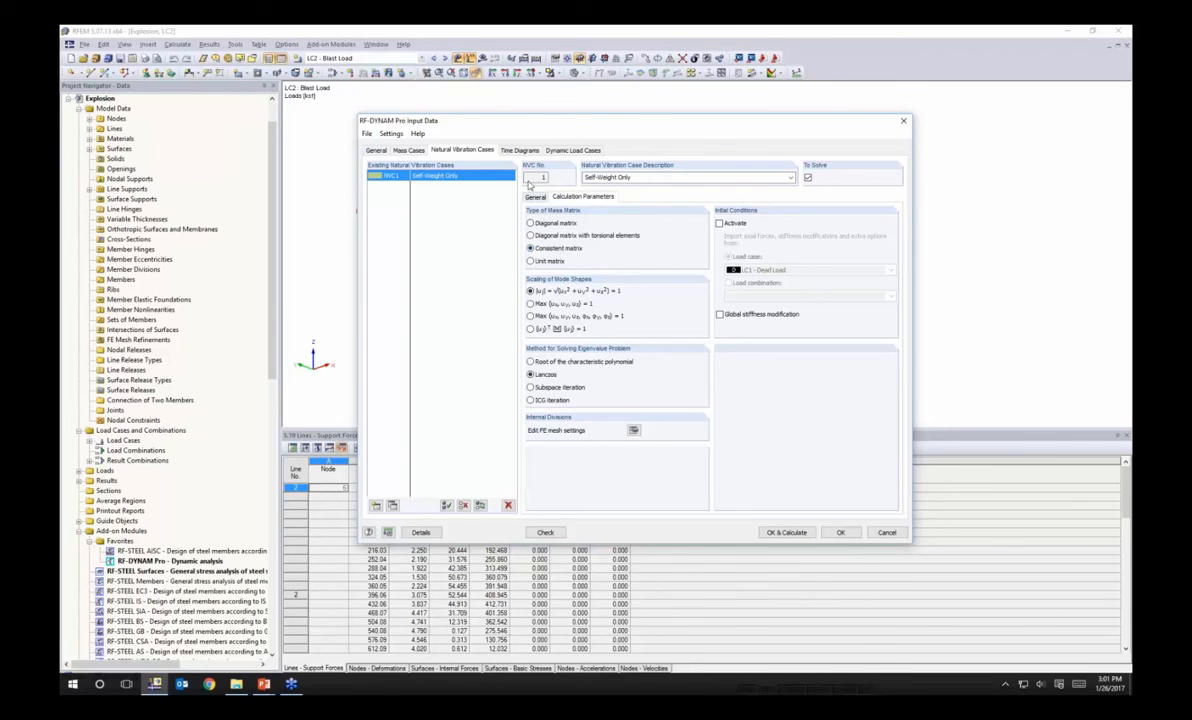
Step: Review time diagram TD1 Triangular and its pairing with LC2 Blast Load in dynamic load case DLC1
{"action": "left_click", "coordinate": [519, 150]}
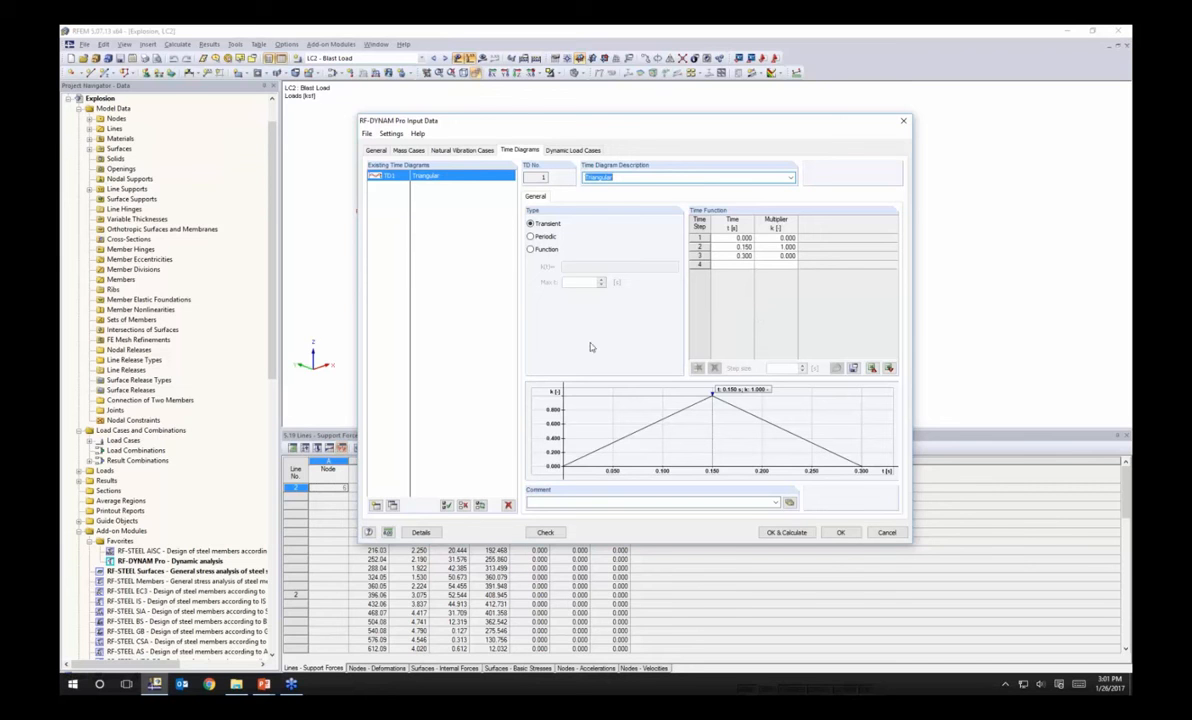
{"action": "left_click", "coordinate": [573, 150]}
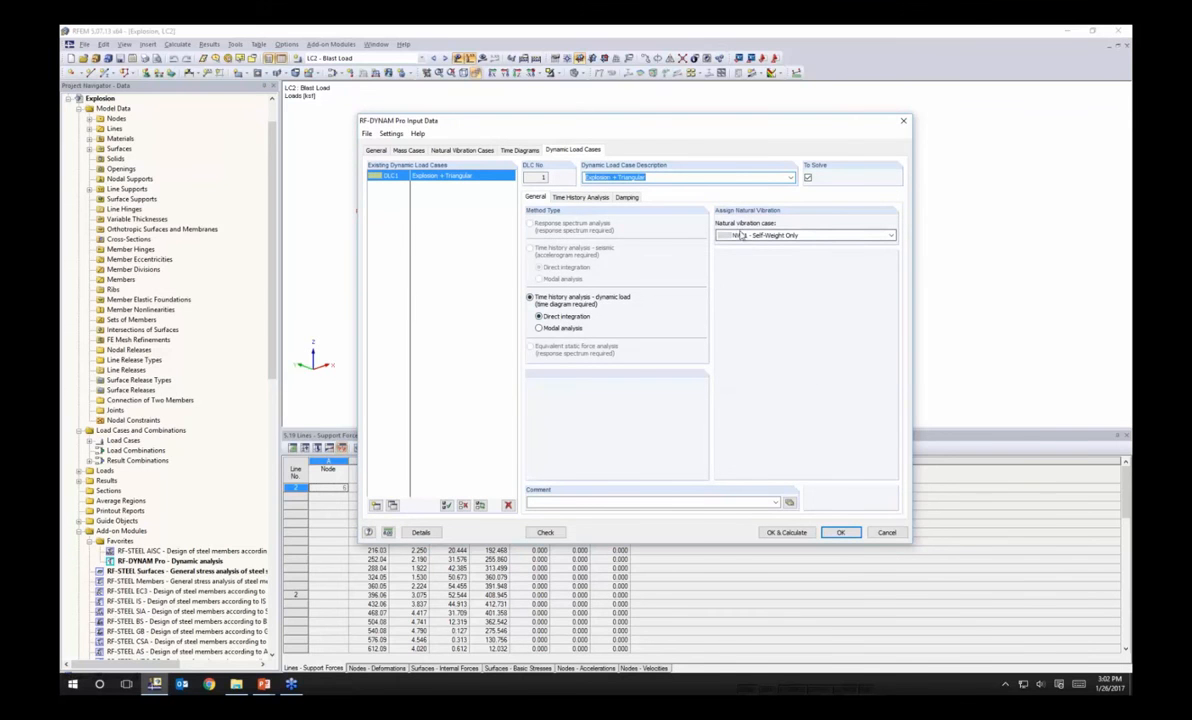
{"action": "left_click", "coordinate": [580, 197]}
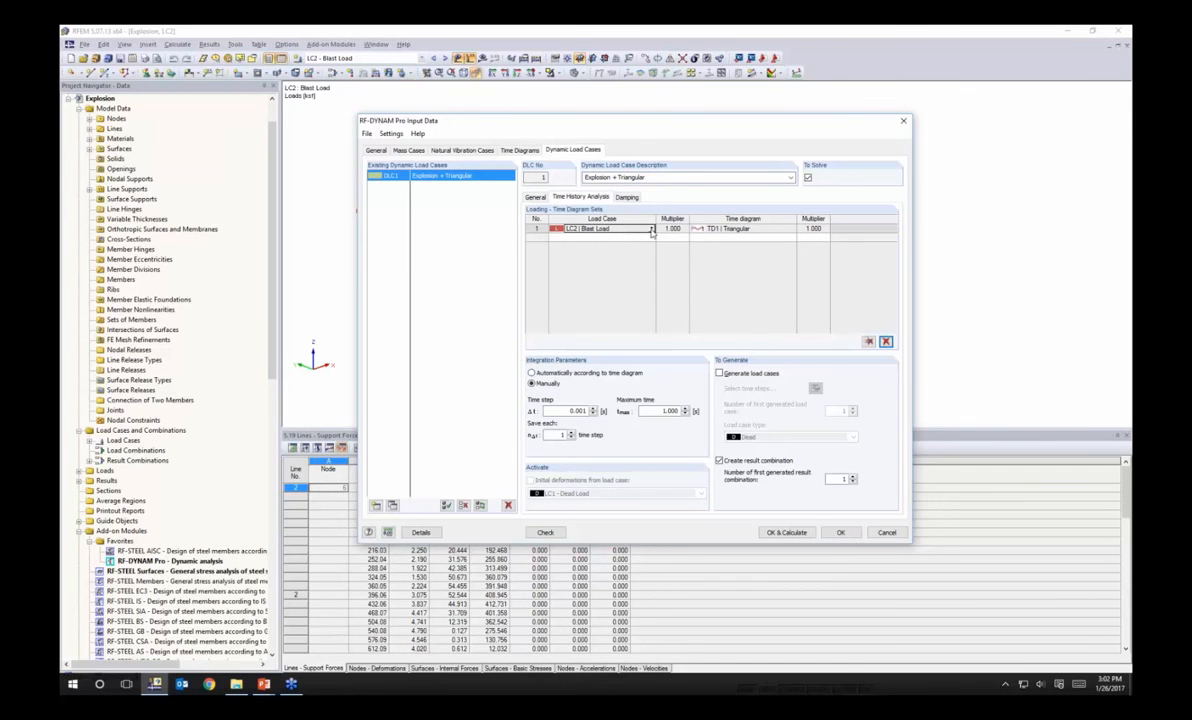
{"action": "left_click", "coordinate": [624, 230]}
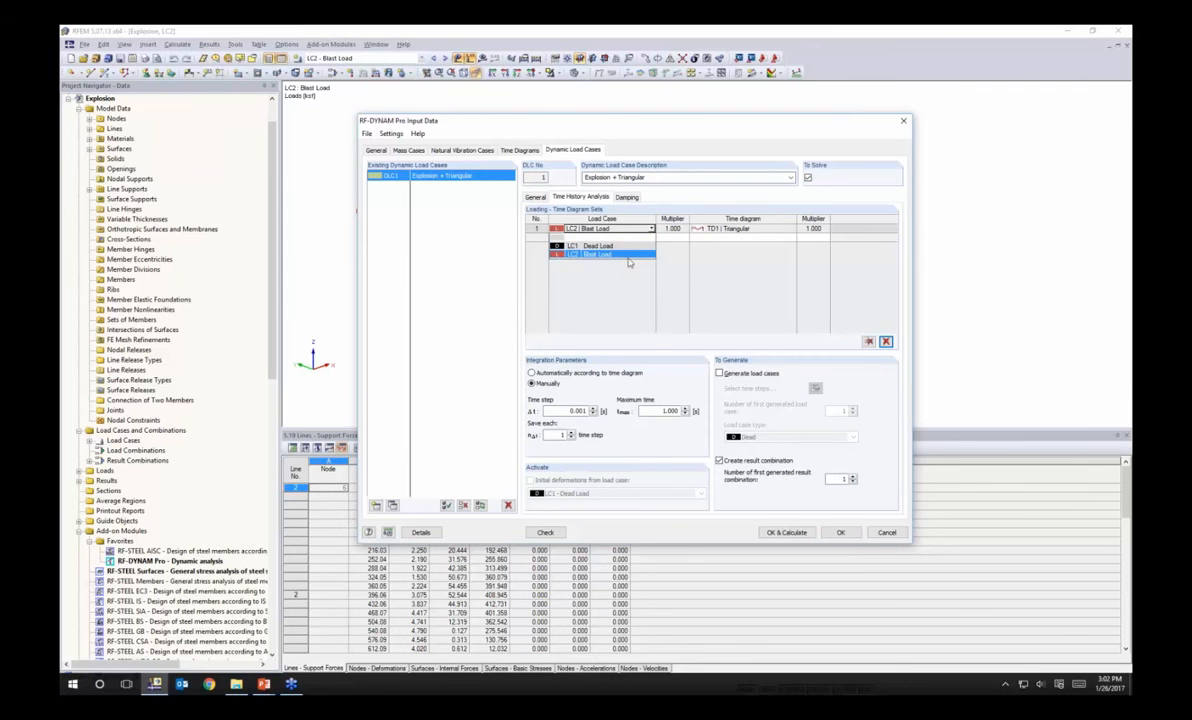
{"action": "left_click", "coordinate": [640, 254]}
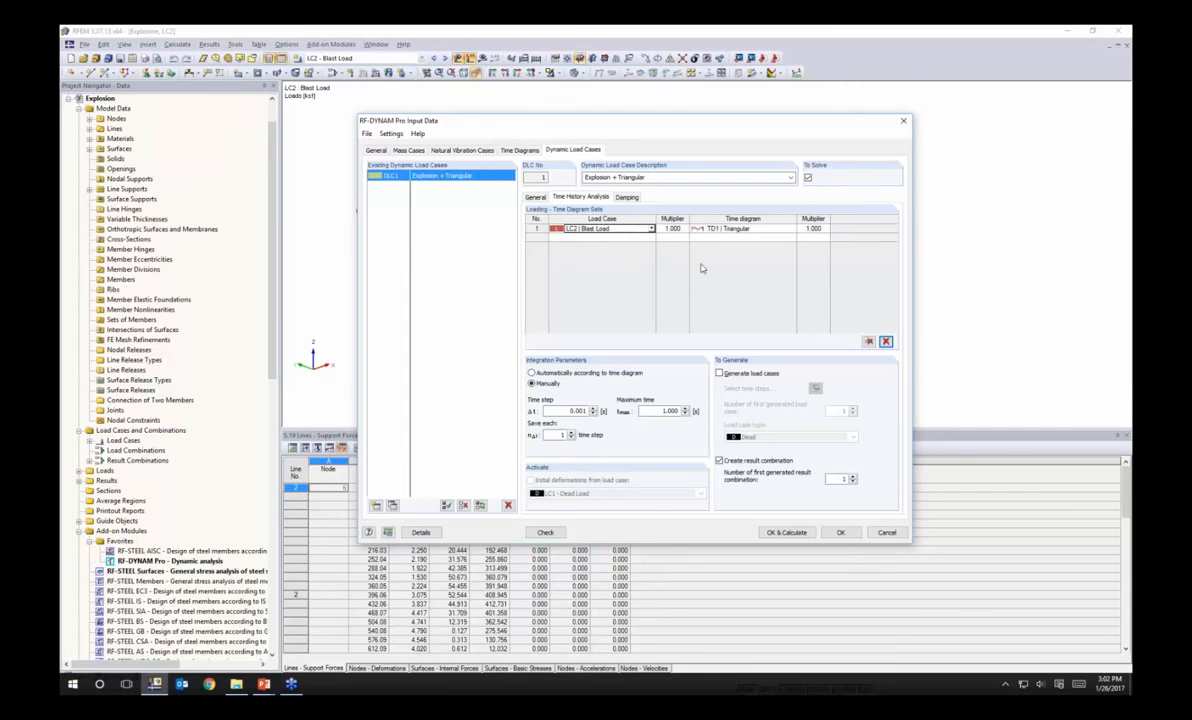
{"action": "left_click", "coordinate": [748, 229]}
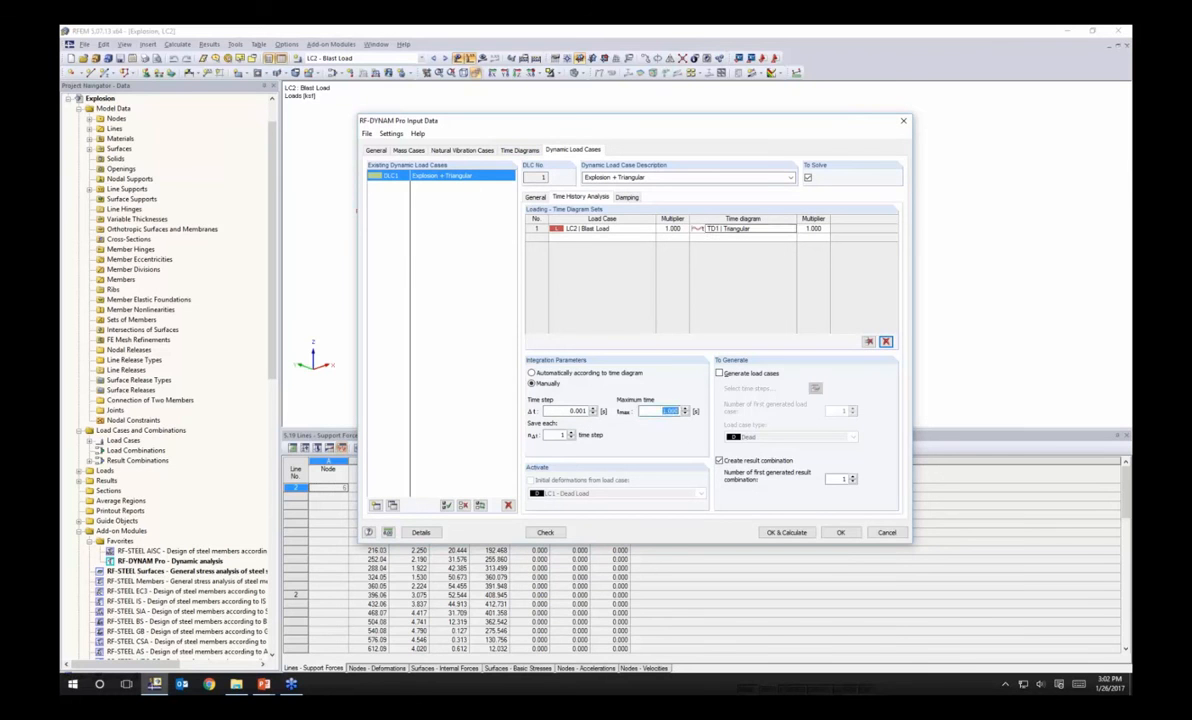
Step: Check DLC1's maximum time and Rayleigh damping coefficients, and close the RF-DYNAM Pro input data
{"action": "double_click", "coordinate": [669, 411]}
{"action": "key", "text": "Tab"}
{"action": "left_click", "coordinate": [628, 198]}
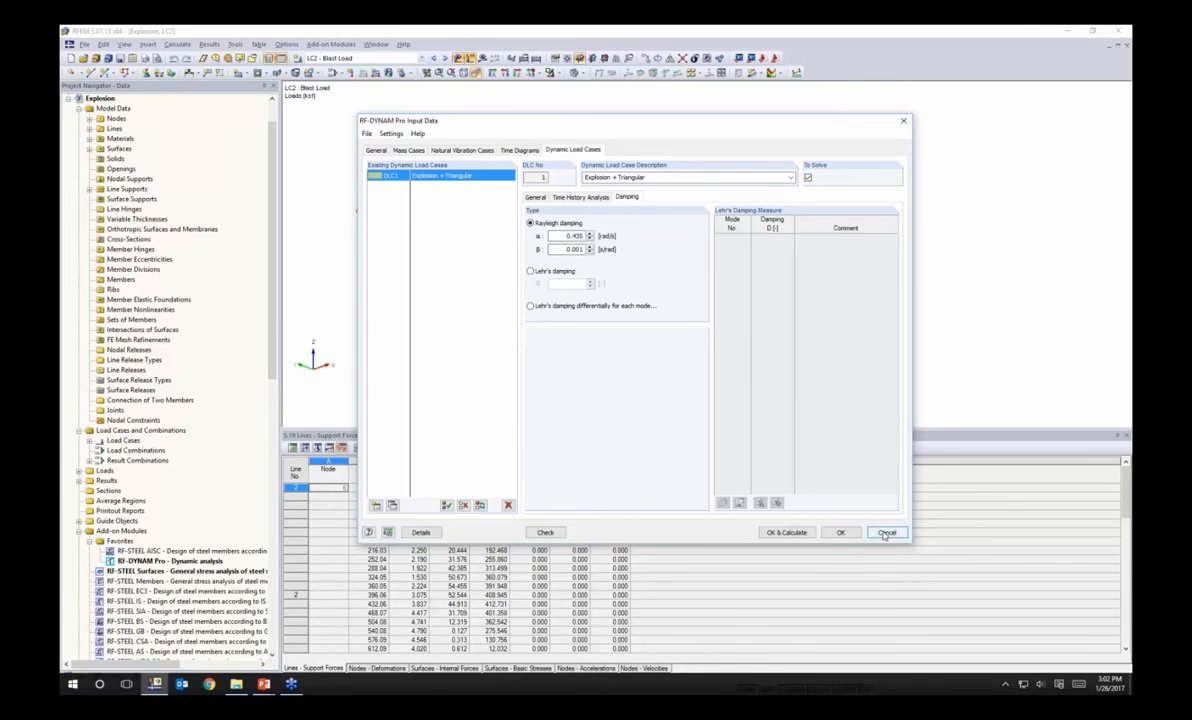
{"action": "left_click", "coordinate": [840, 532]}
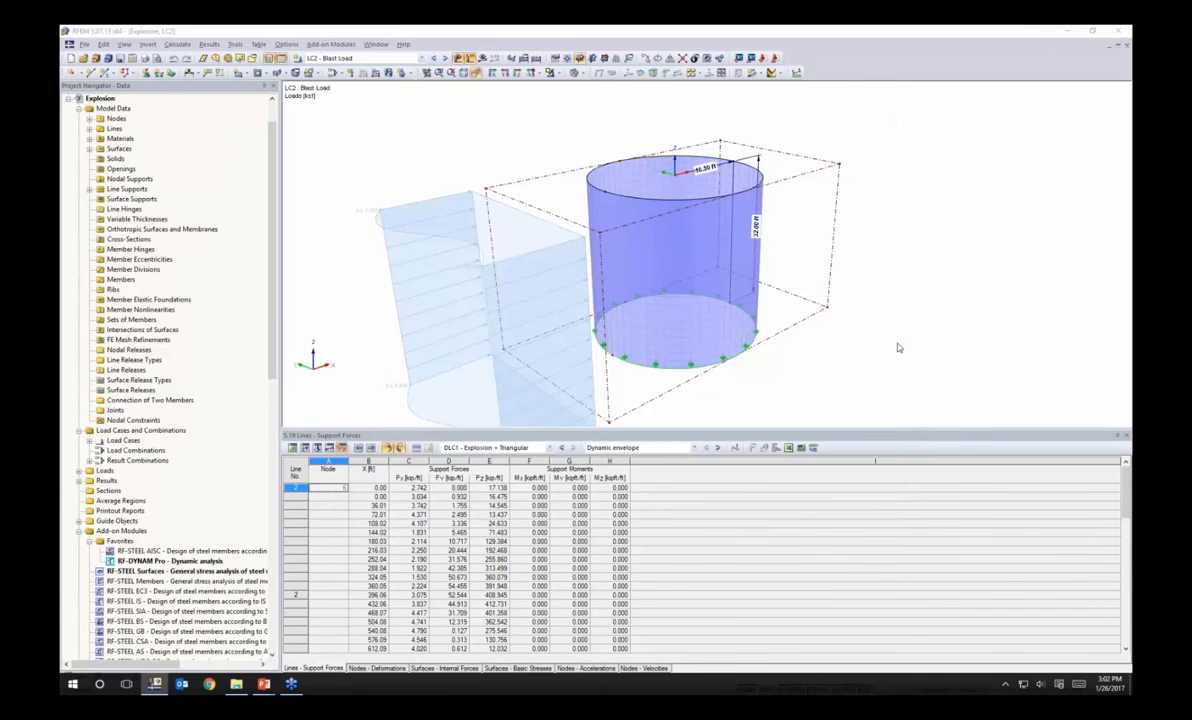
Step: Display the RF-DYNAM Pro deformations on the tank and keep DLC1 Explosion + Triangular as the result table's load case
{"action": "left_click", "coordinate": [420, 58]}
{"action": "left_click", "coordinate": [388, 103]}
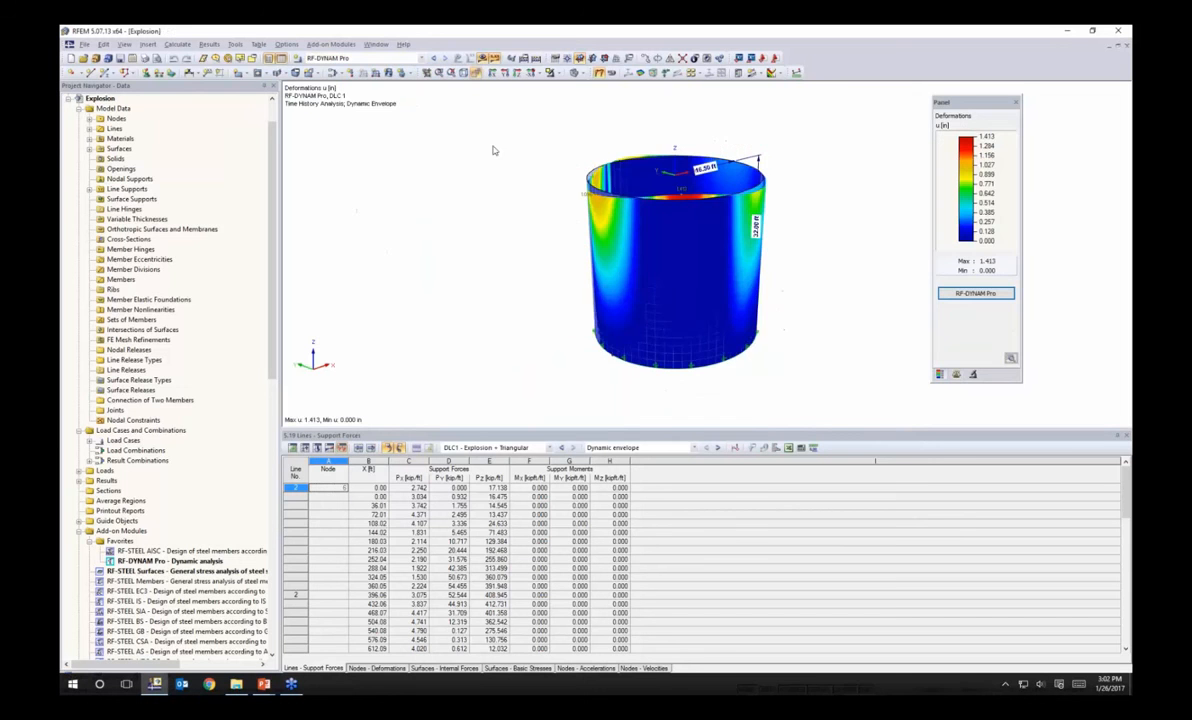
{"action": "middle_click_drag", "start_coordinate": [489, 195], "coordinate": [458, 190]}
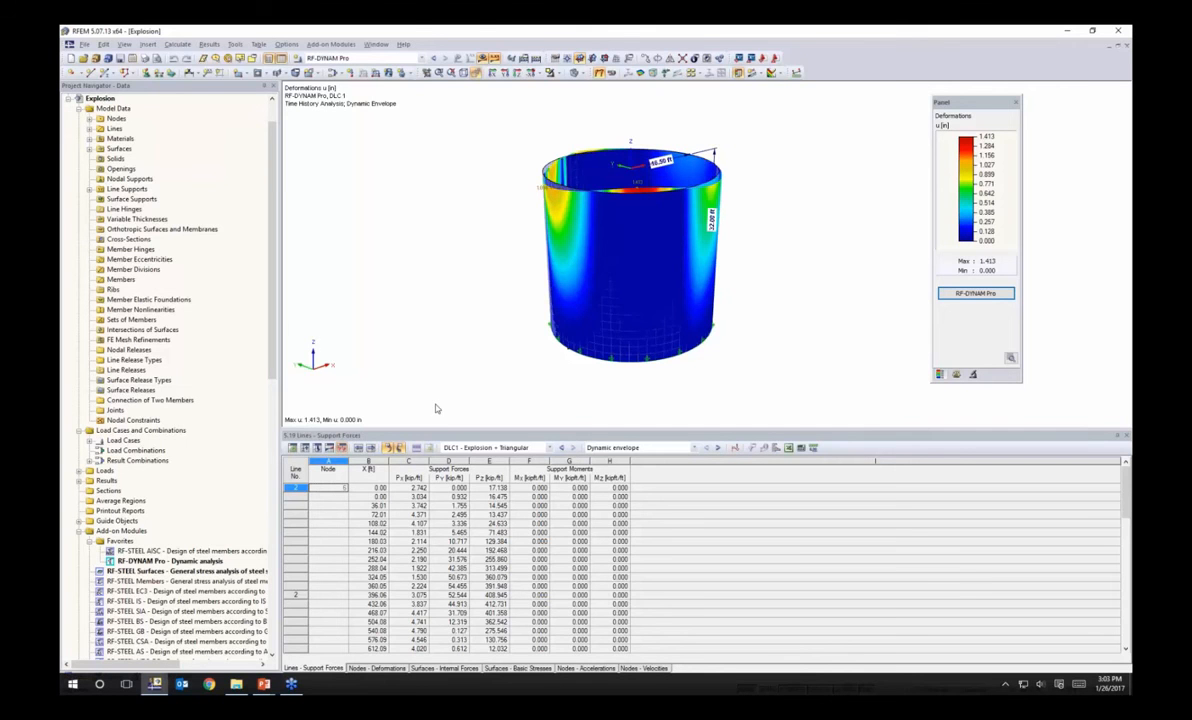
{"action": "left_click", "coordinate": [466, 448]}
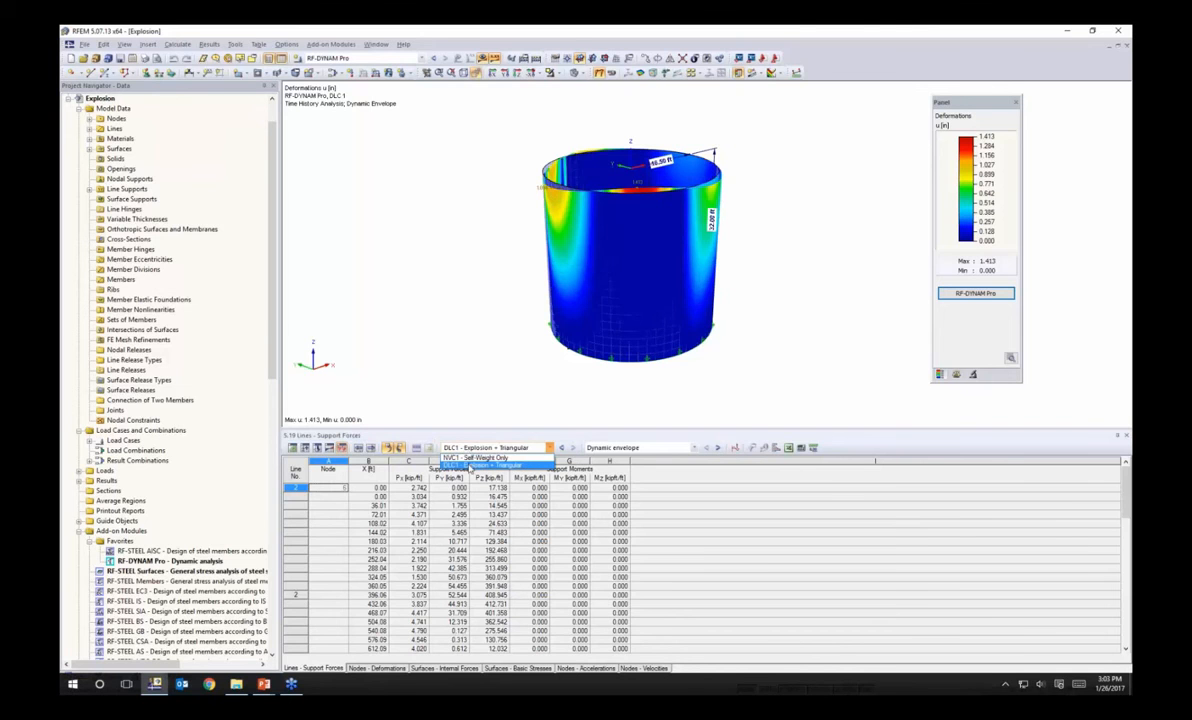
{"action": "left_click", "coordinate": [469, 467]}
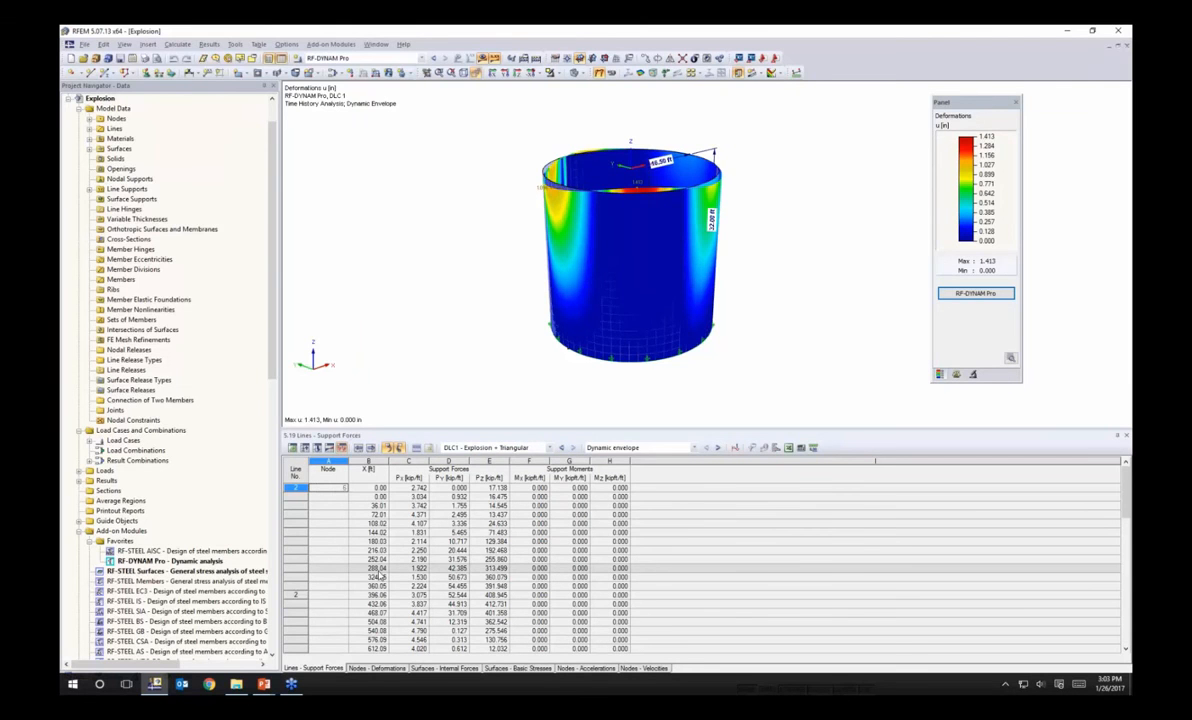
Step: Plot the time courses of Acceleration X and Rotation Z at FE mesh point 2 on the tank rim, and close the Time Course Monitor
{"action": "left_click", "coordinate": [735, 449]}
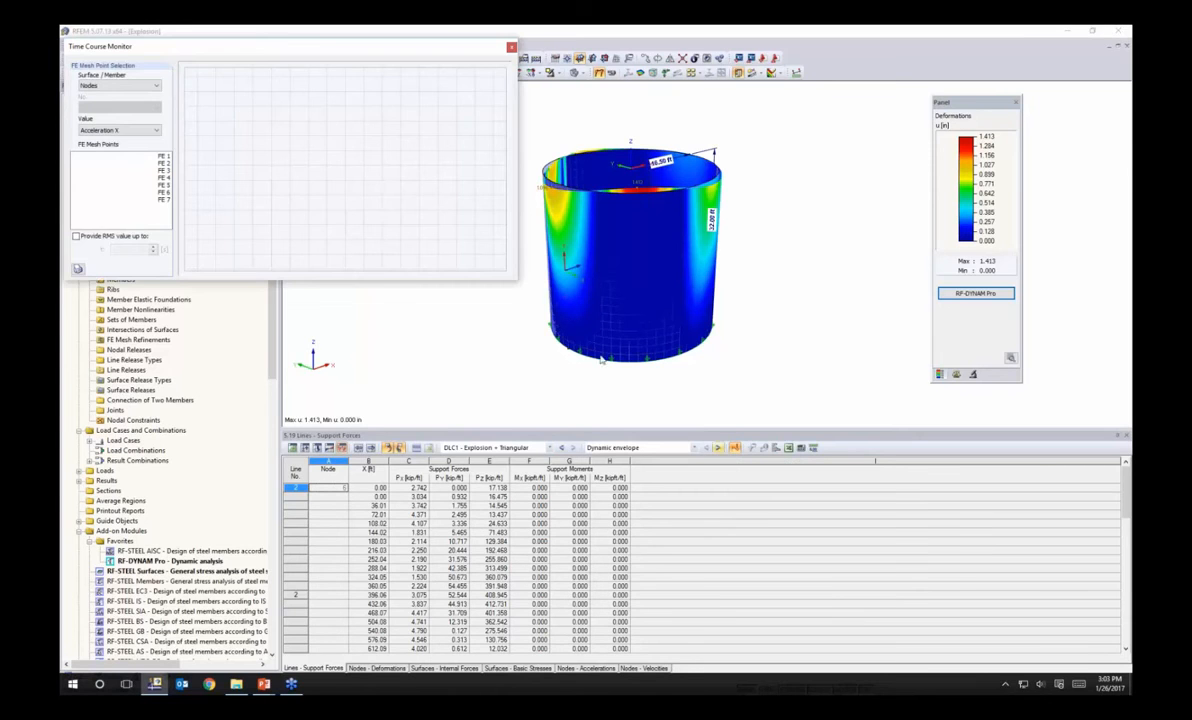
{"action": "left_click_drag", "start_coordinate": [371, 49], "coordinate": [450, 138]}
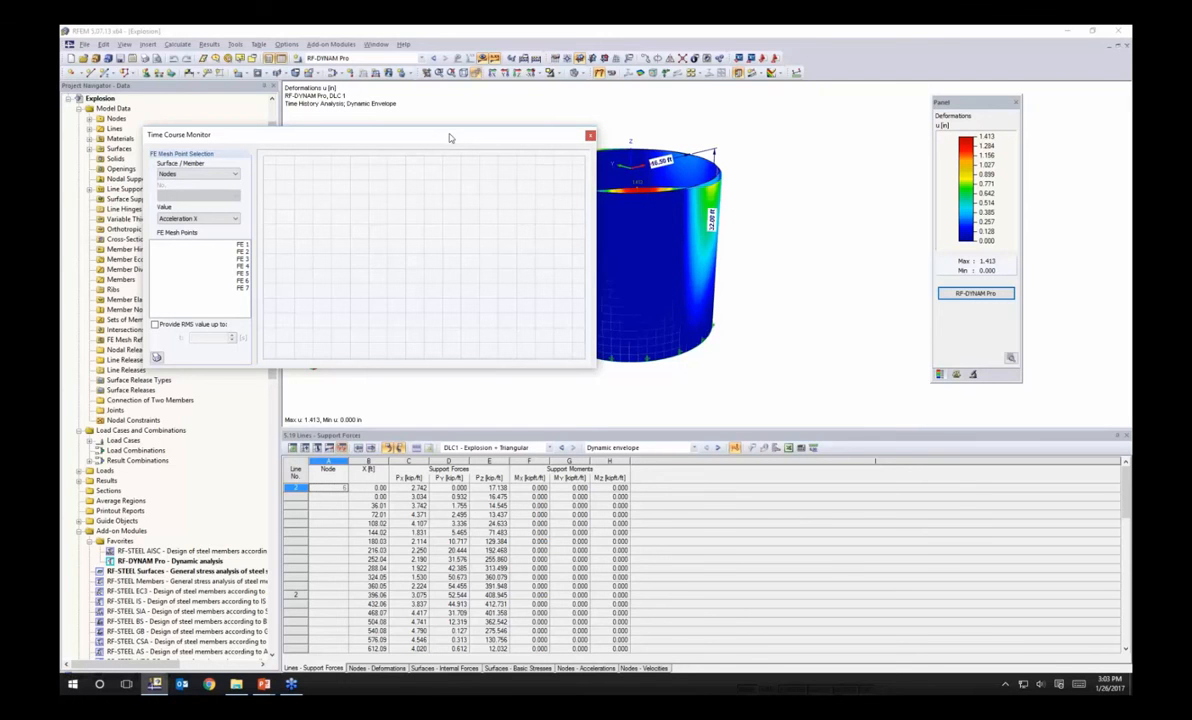
{"action": "left_click_drag", "start_coordinate": [450, 137], "coordinate": [380, 133]}
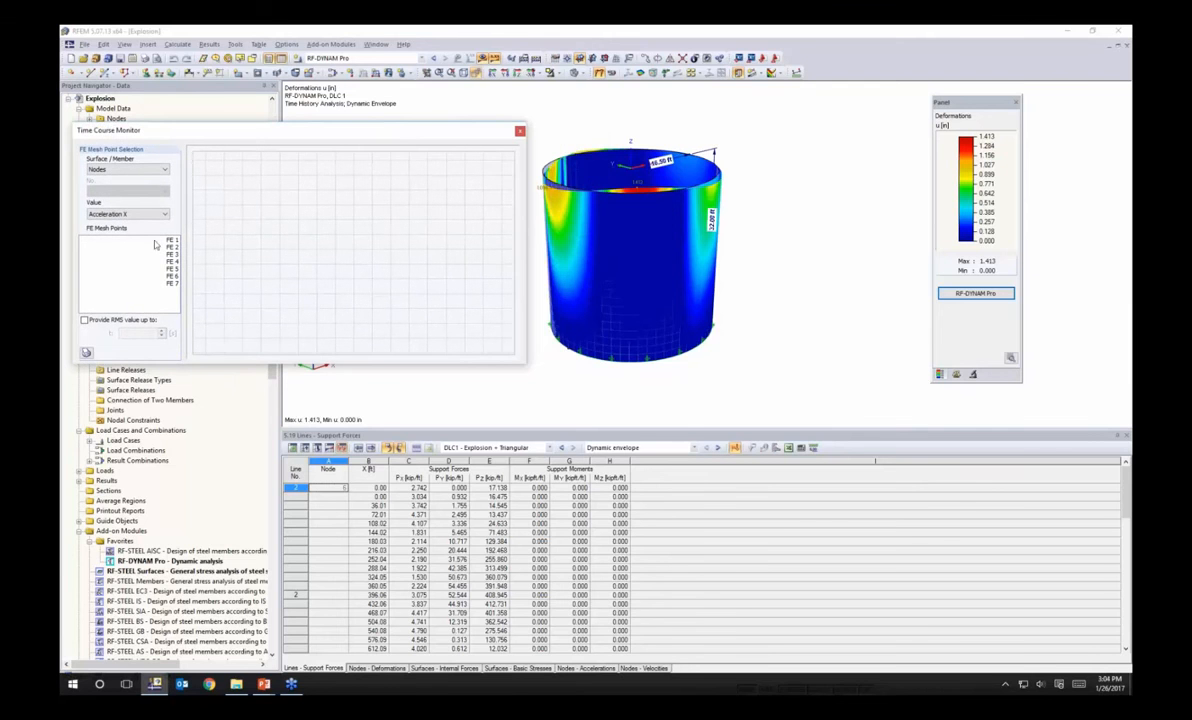
{"action": "left_click", "coordinate": [575, 158]}
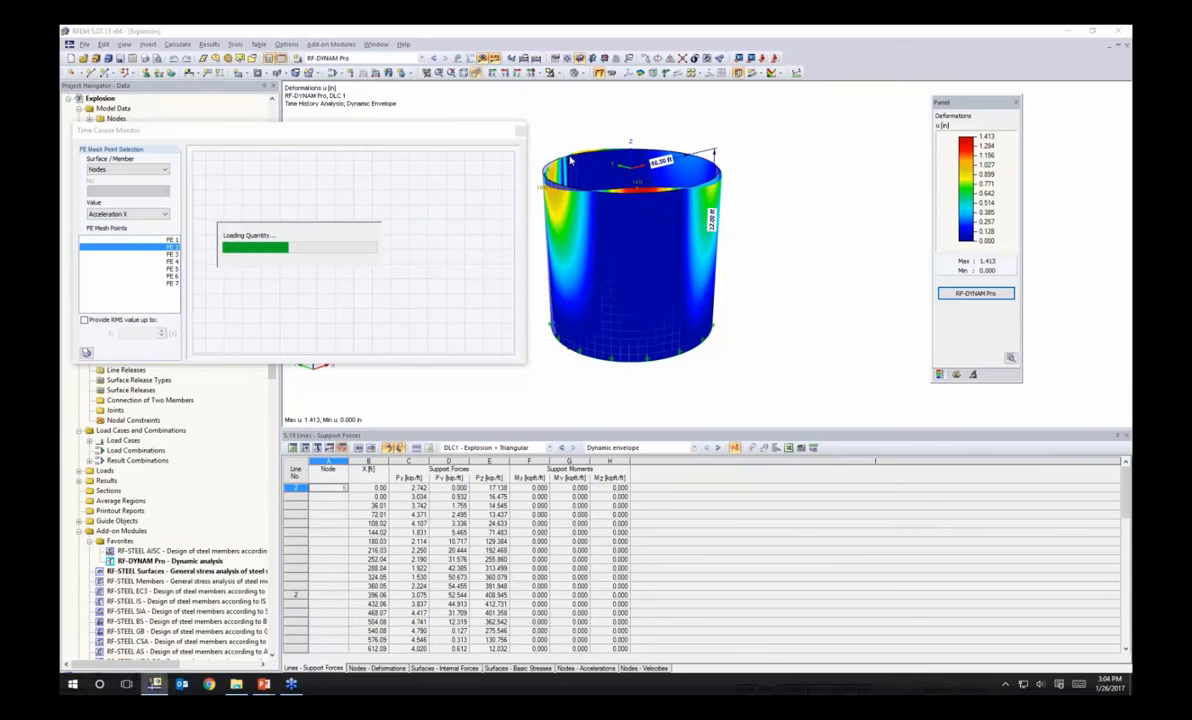
{"action": "left_click", "coordinate": [120, 214]}
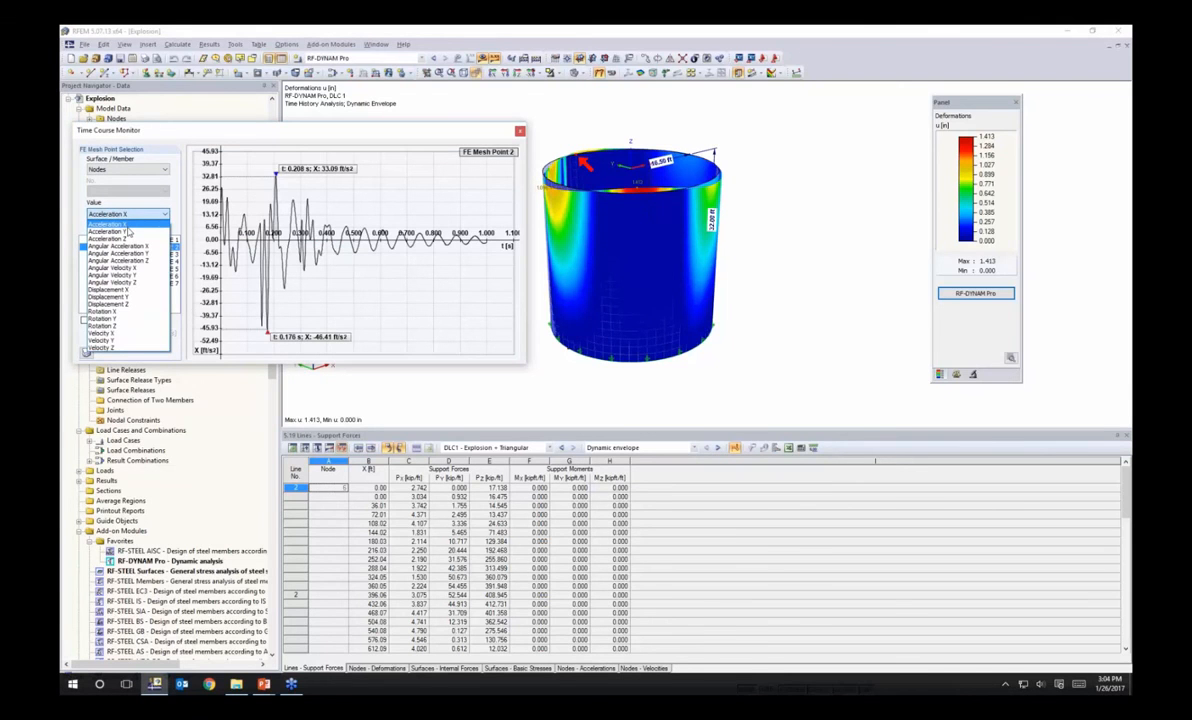
{"action": "left_click", "coordinate": [128, 326]}
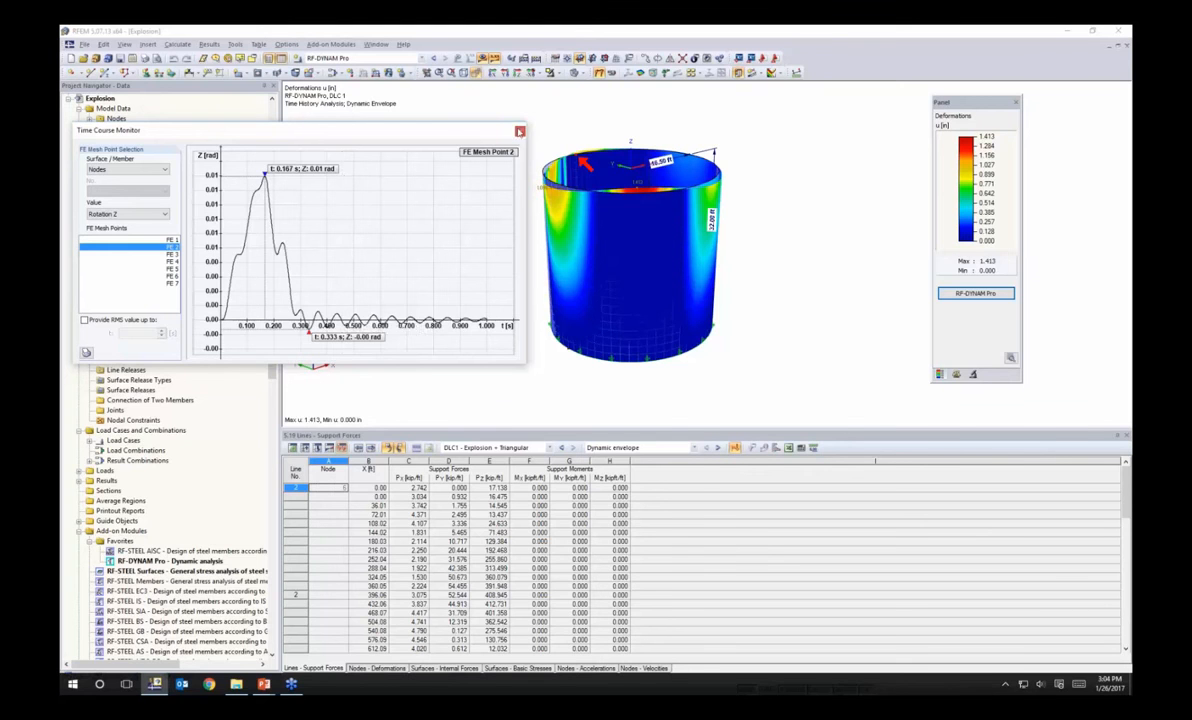
{"action": "left_click", "coordinate": [520, 131]}
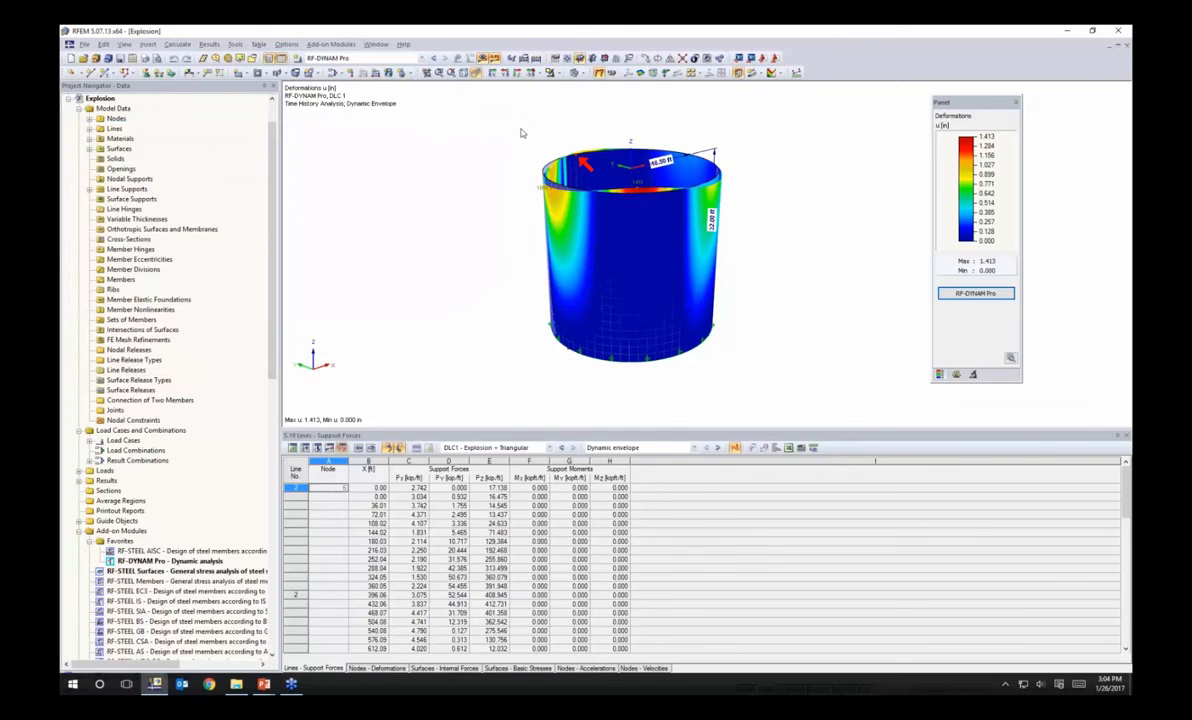
Step: Review result combinations RC1 and RC2, including the factors and criteria of RC2's loading, and close the load case and combination settings
{"action": "left_click", "coordinate": [332, 73]}
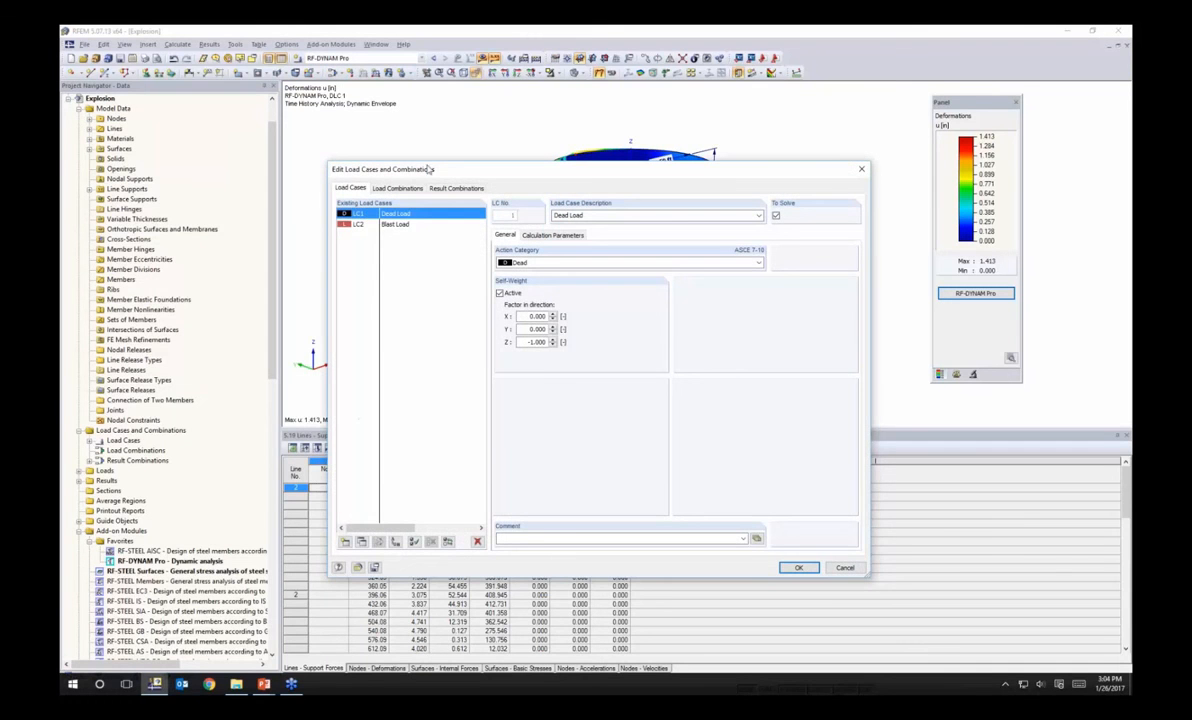
{"action": "left_click", "coordinate": [421, 152]}
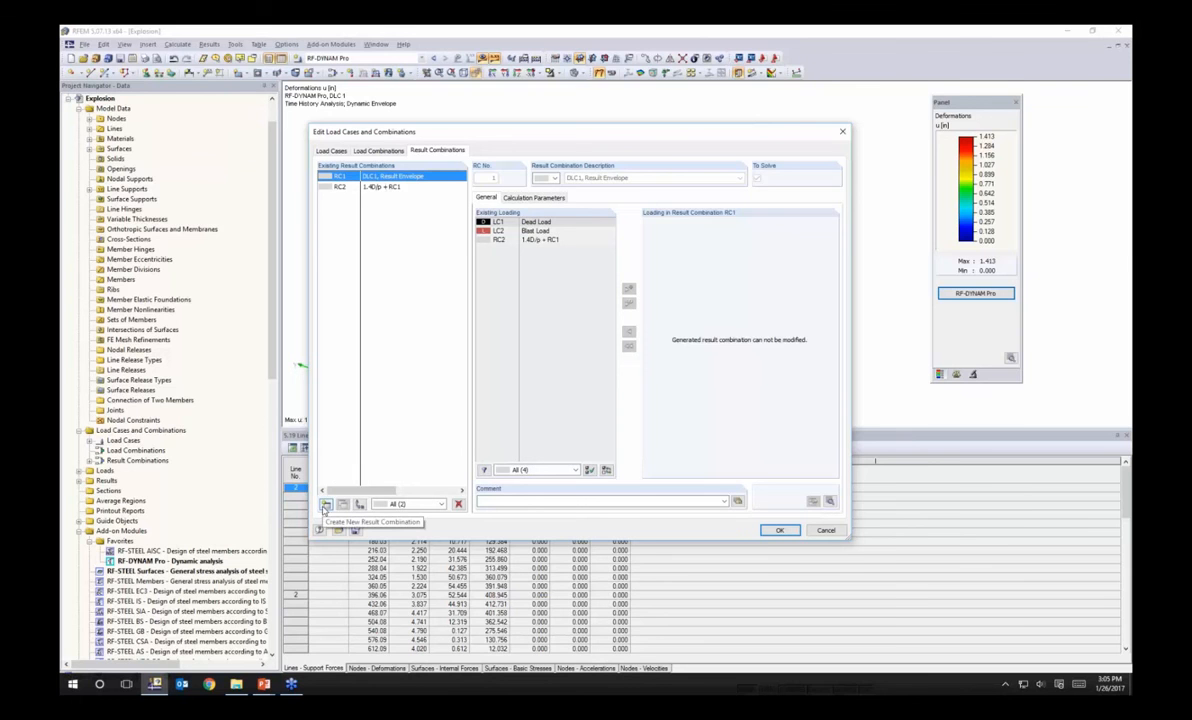
{"action": "left_click", "coordinate": [366, 186]}
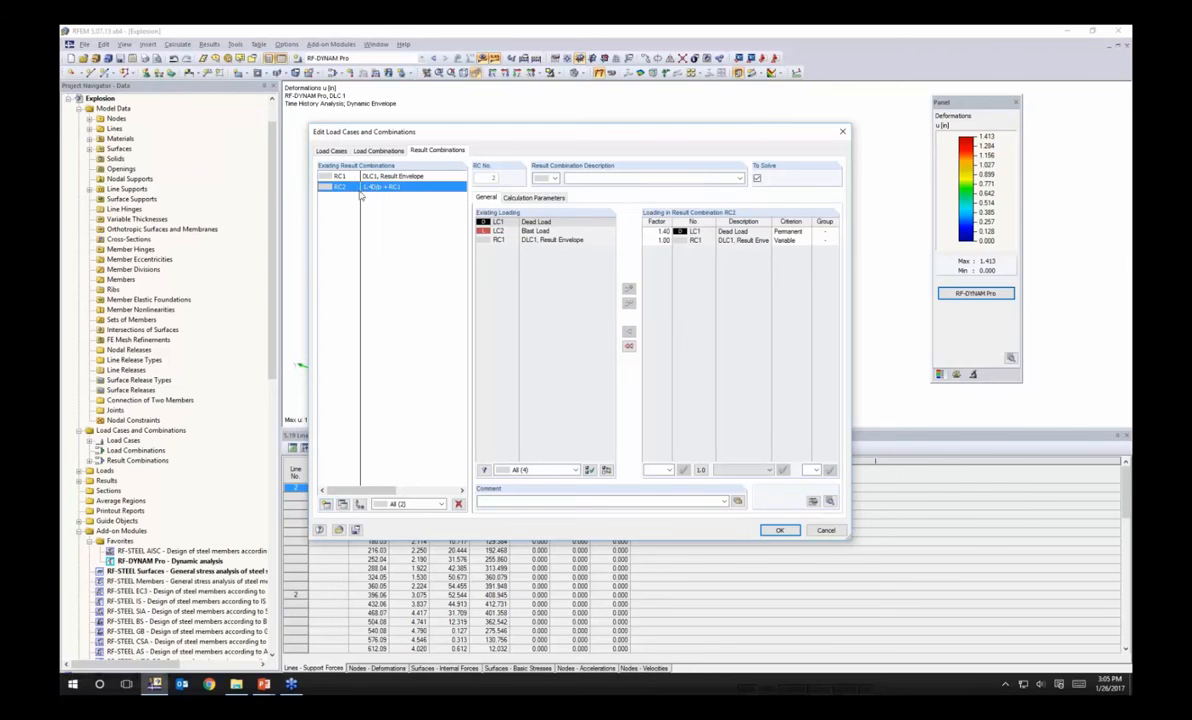
{"action": "left_click", "coordinate": [733, 233]}
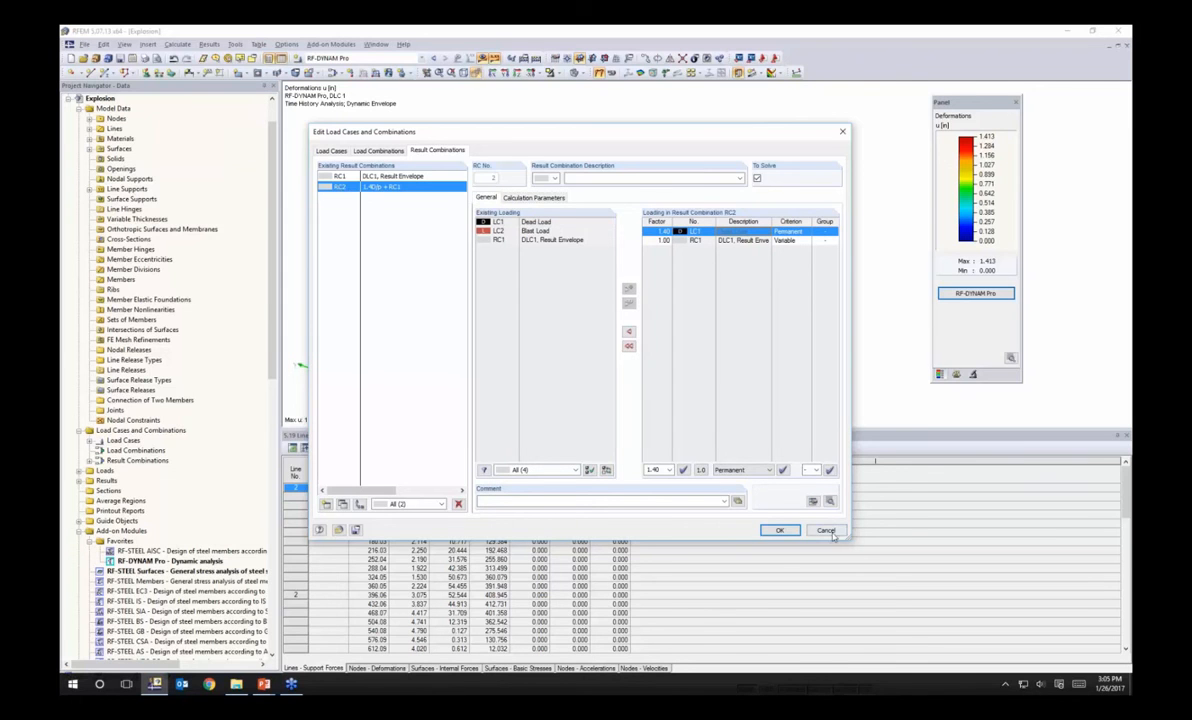
{"action": "left_click", "coordinate": [780, 530]}
Step: Open RF-STEEL Surfaces and review which load combination is selected for the ultimate limit state design in its general data
{"action": "scroll", "coordinate": [226, 260], "scroll_direction": "down", "scroll_amount": 7}
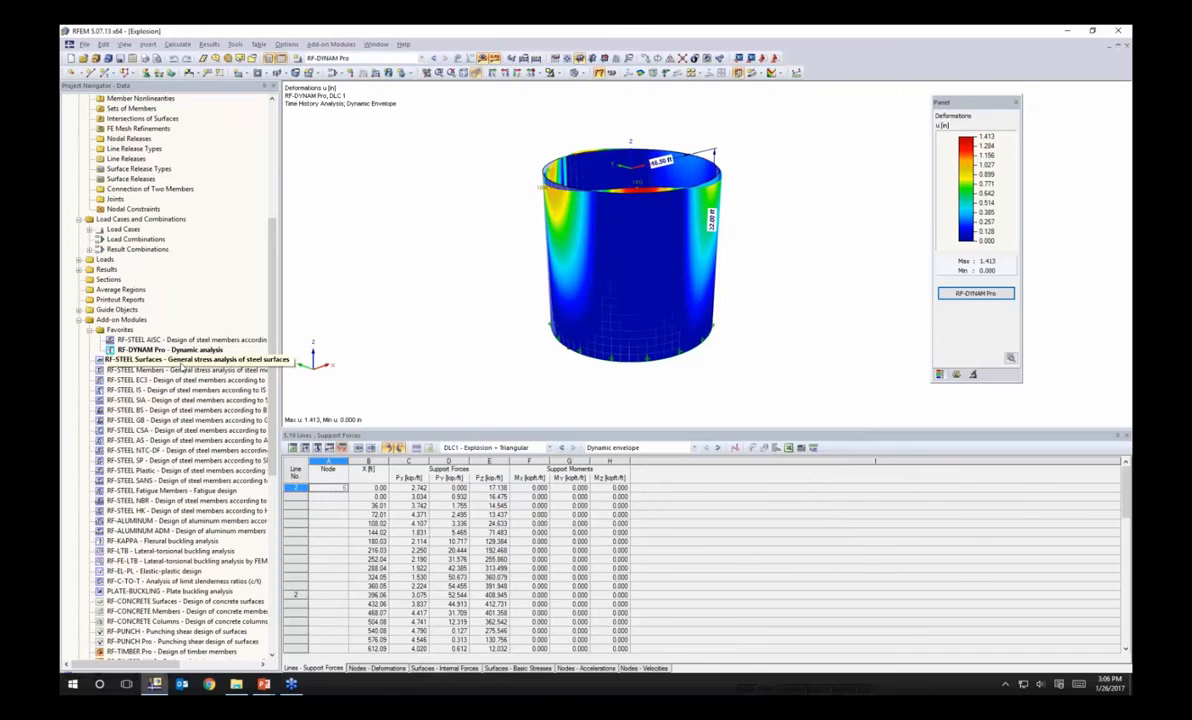
{"action": "double_click", "coordinate": [182, 362]}
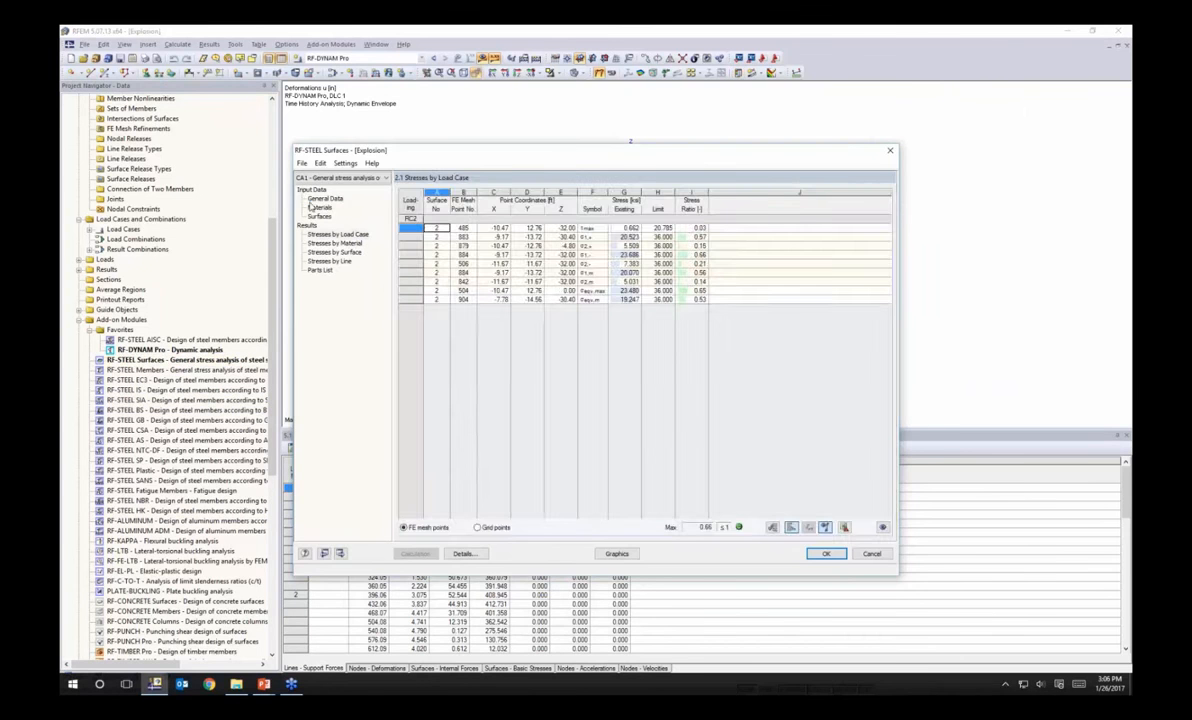
{"action": "left_click", "coordinate": [310, 189]}
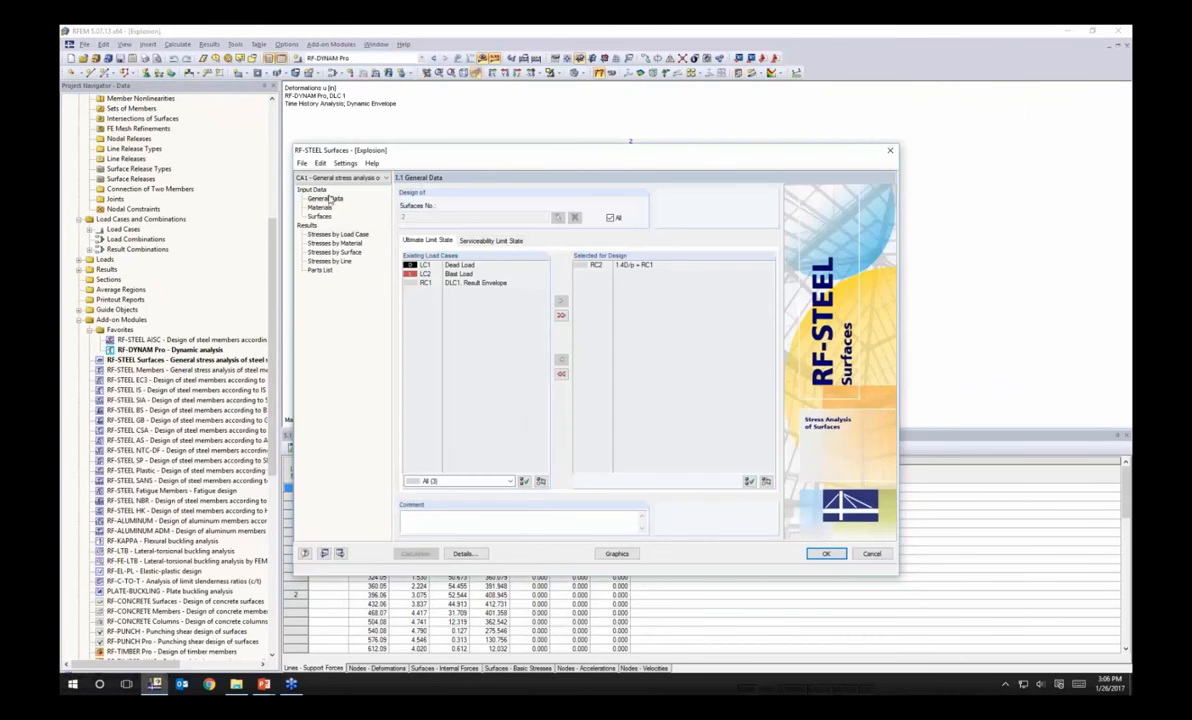
{"action": "left_click_drag", "start_coordinate": [426, 157], "coordinate": [471, 137]}
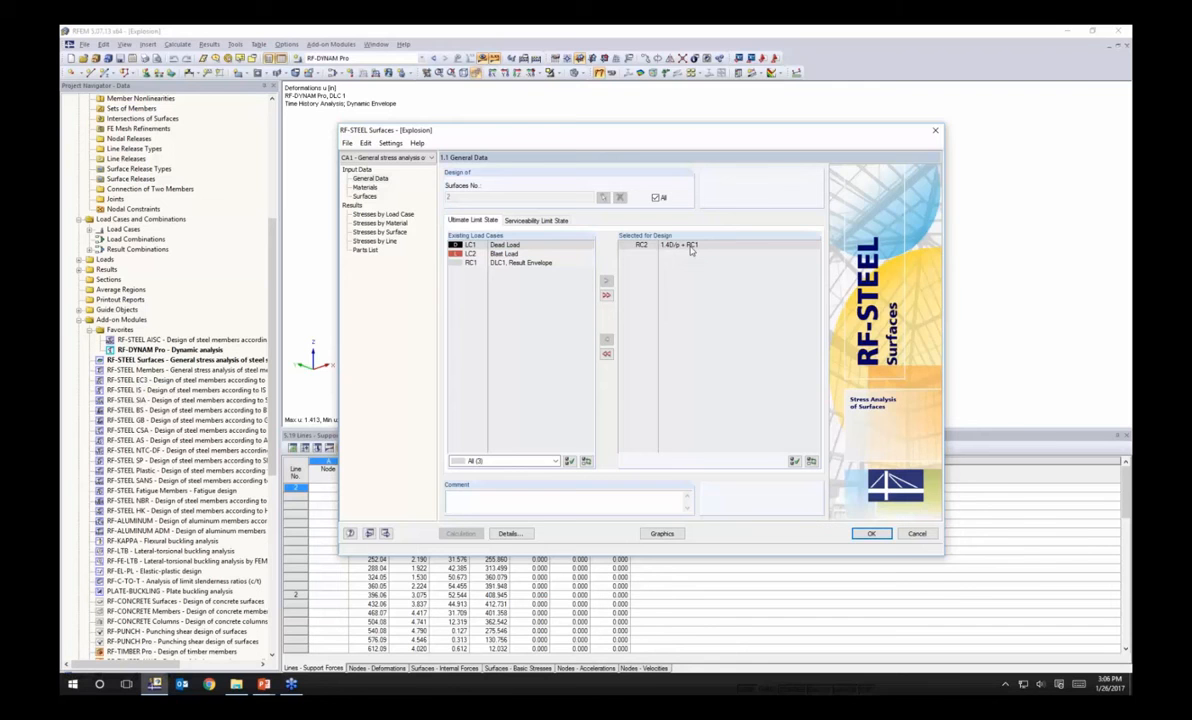
Step: Examine the material, surface thickness and stresses by load case in RF-STEEL Surfaces, and close the module
{"action": "left_click", "coordinate": [368, 187]}
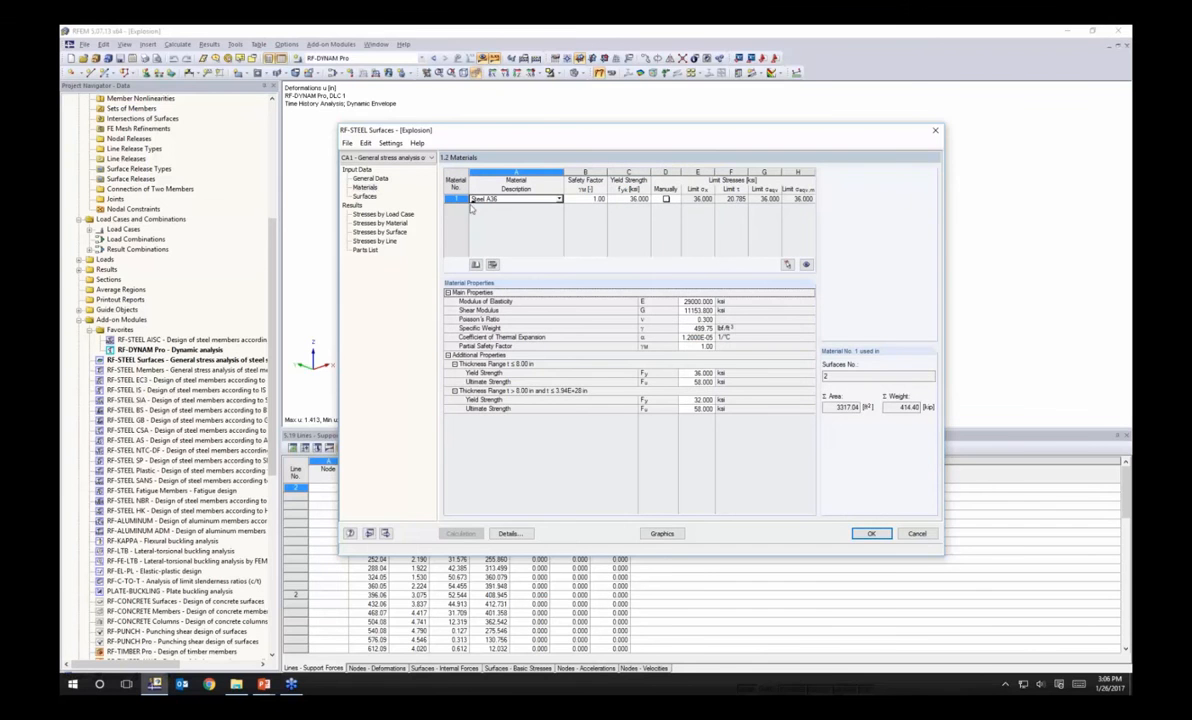
{"action": "left_click", "coordinate": [364, 197]}
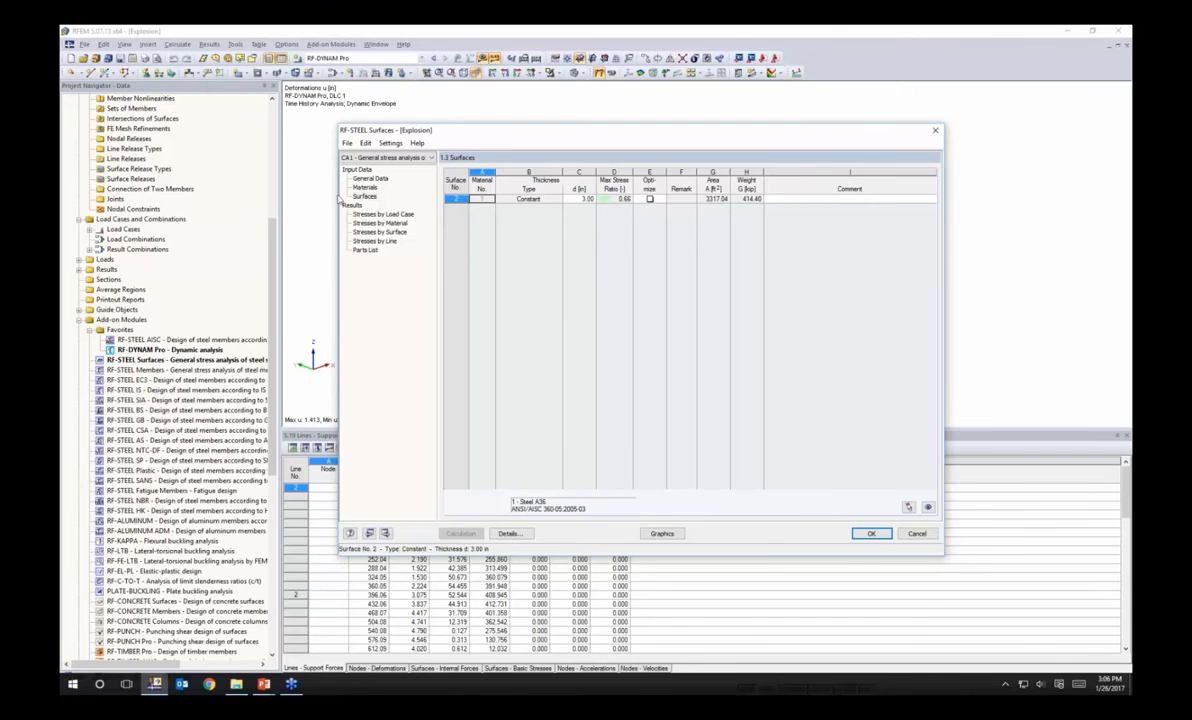
{"action": "left_click", "coordinate": [380, 215]}
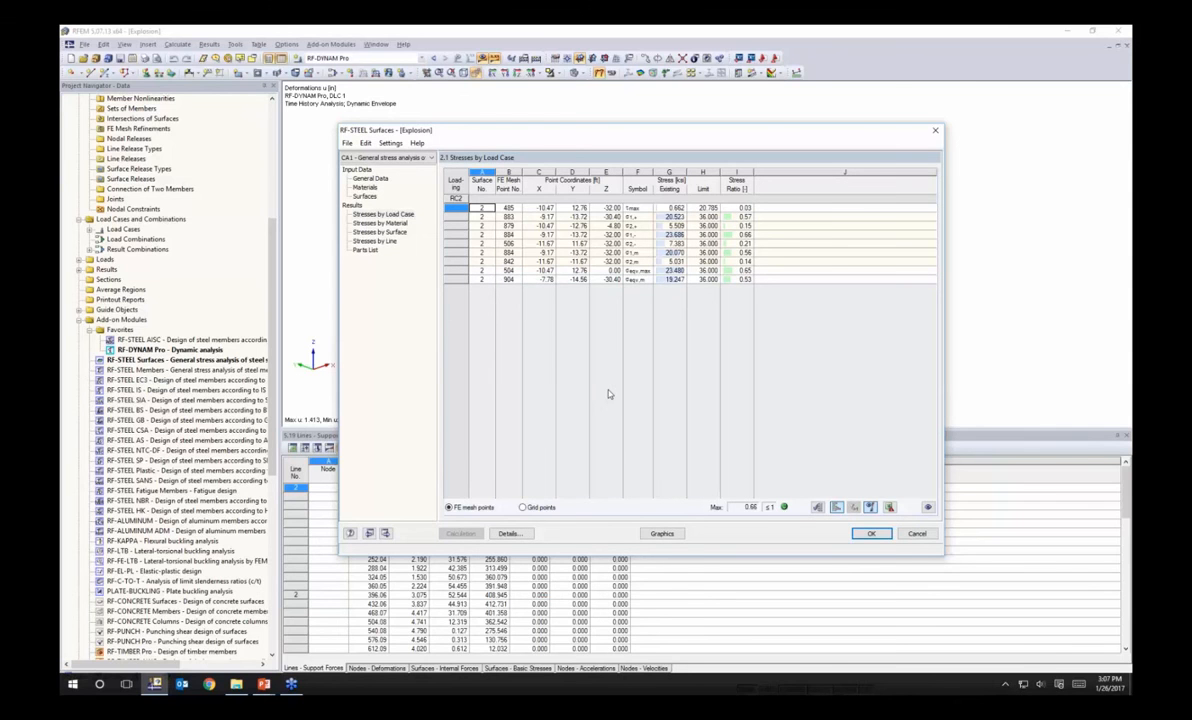
{"action": "left_click", "coordinate": [871, 533]}
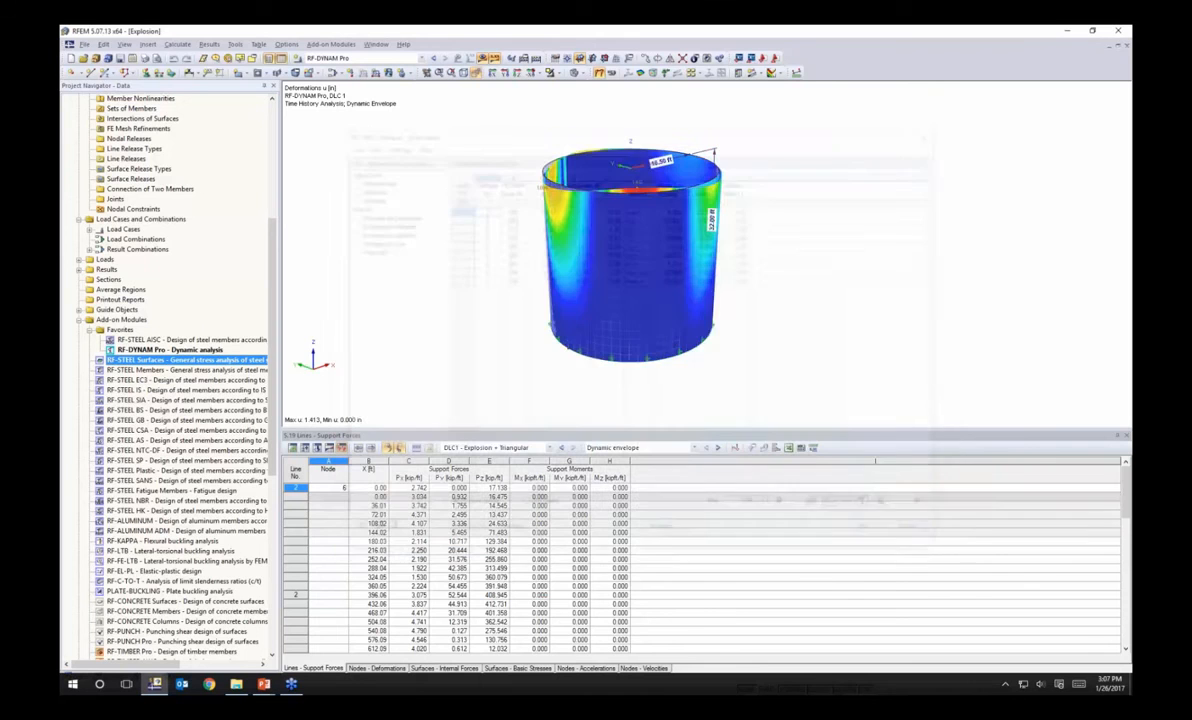
Step: Switch to the slide presentation and advance from the Blast Analysis example to the More Information slide
{"action": "key", "text": "alt+space"}
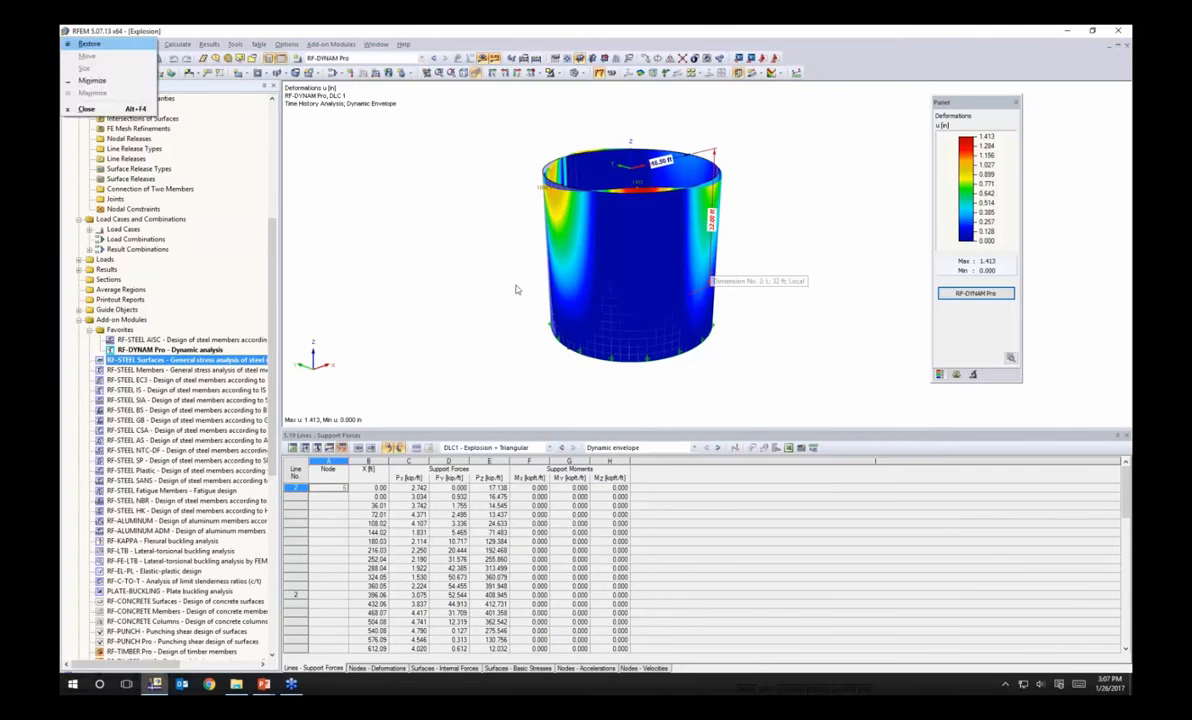
{"action": "key", "text": "Escape"}
{"action": "key", "text": "alt+Tab"}
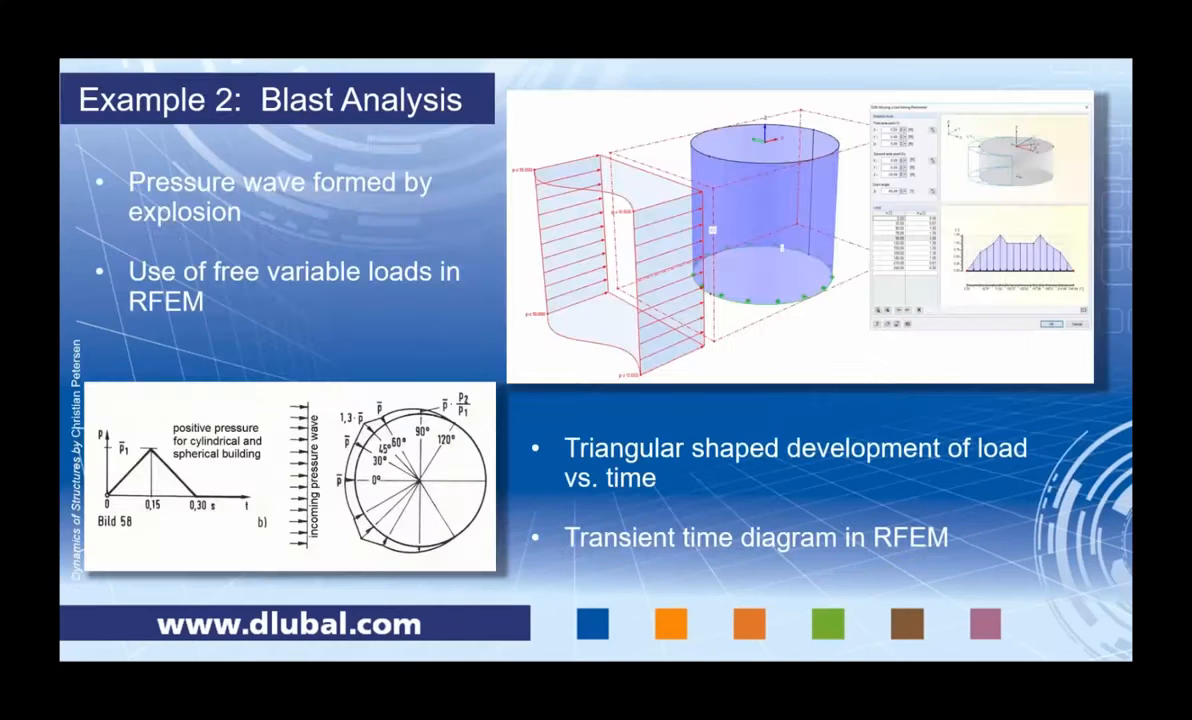
{"action": "key", "text": "Right"}
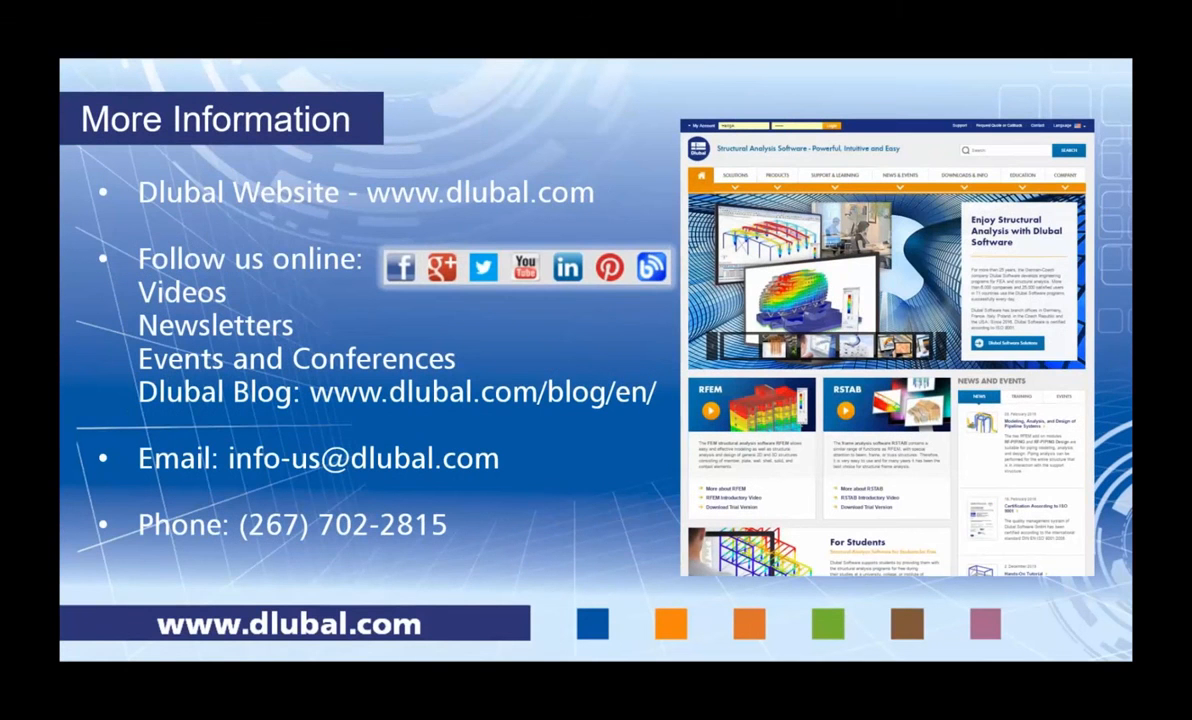